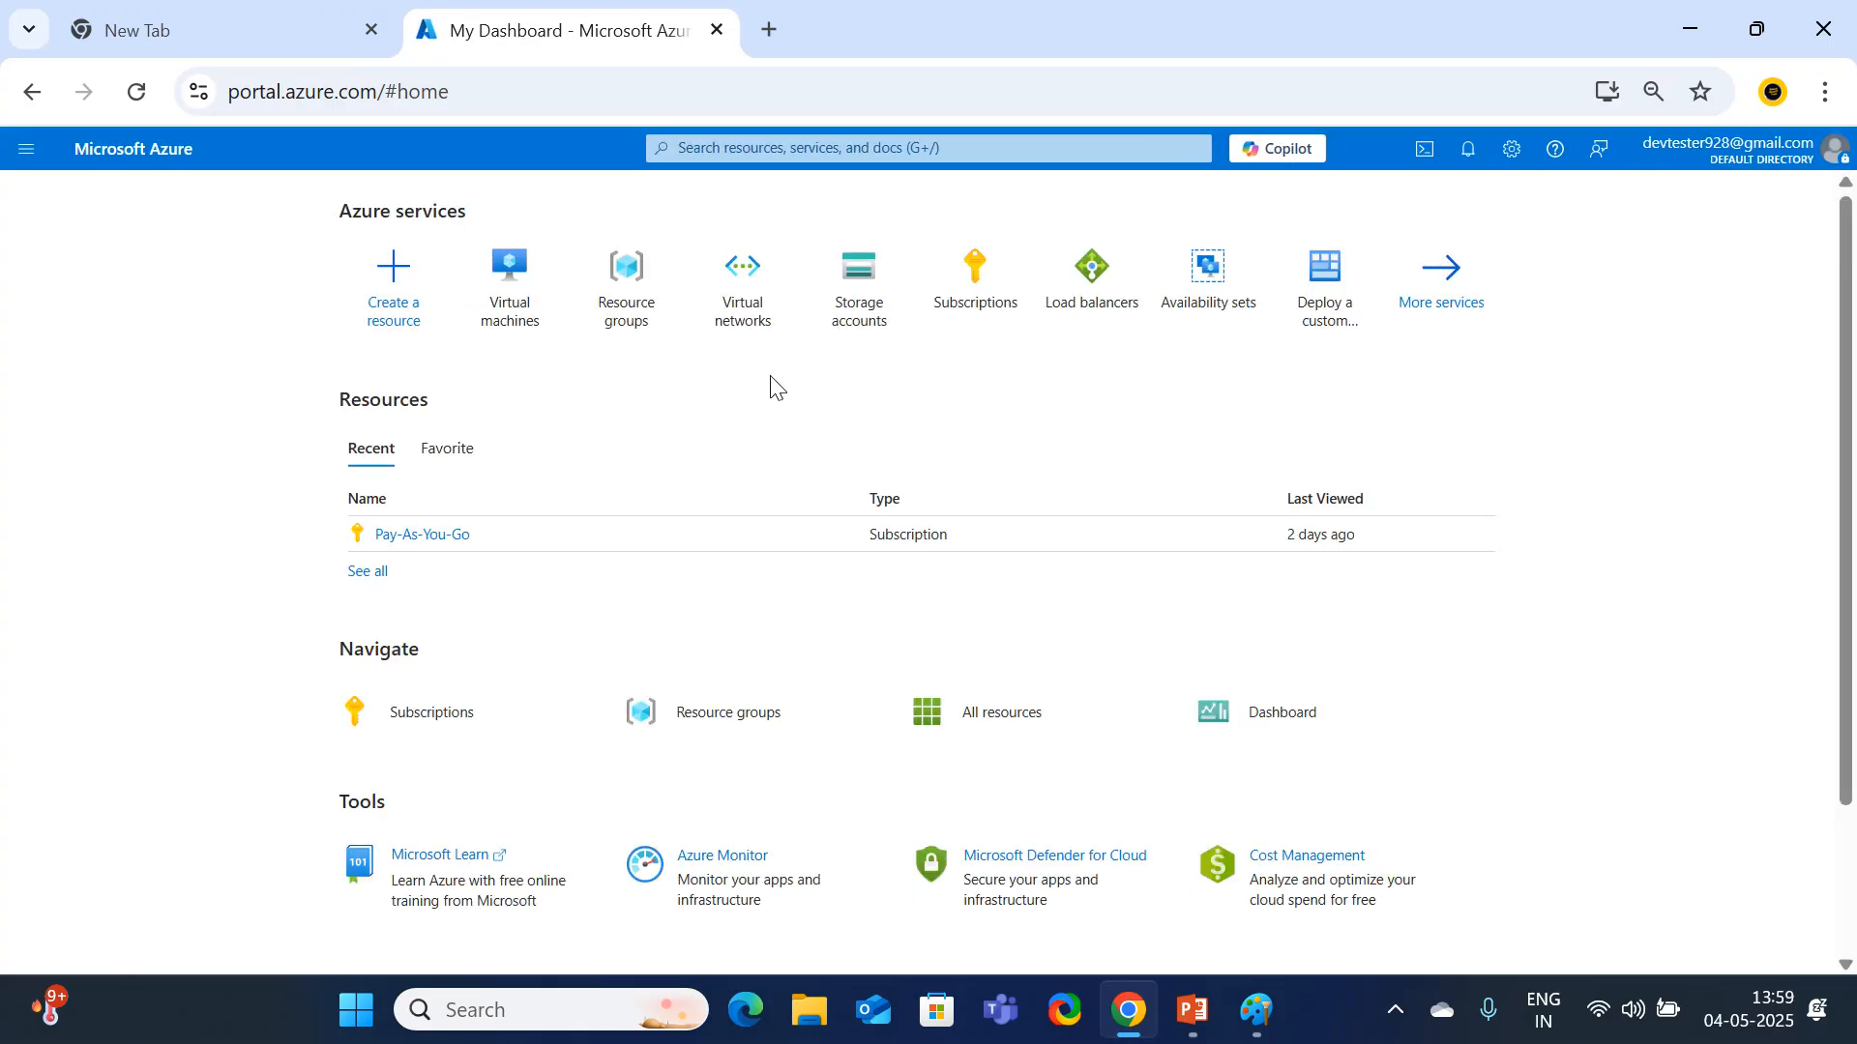
Create a resource group named Rg1 in the Pay-As-You-Go subscription with the Australia East region.
{"action": "left_click", "coordinate": [649, 319]}
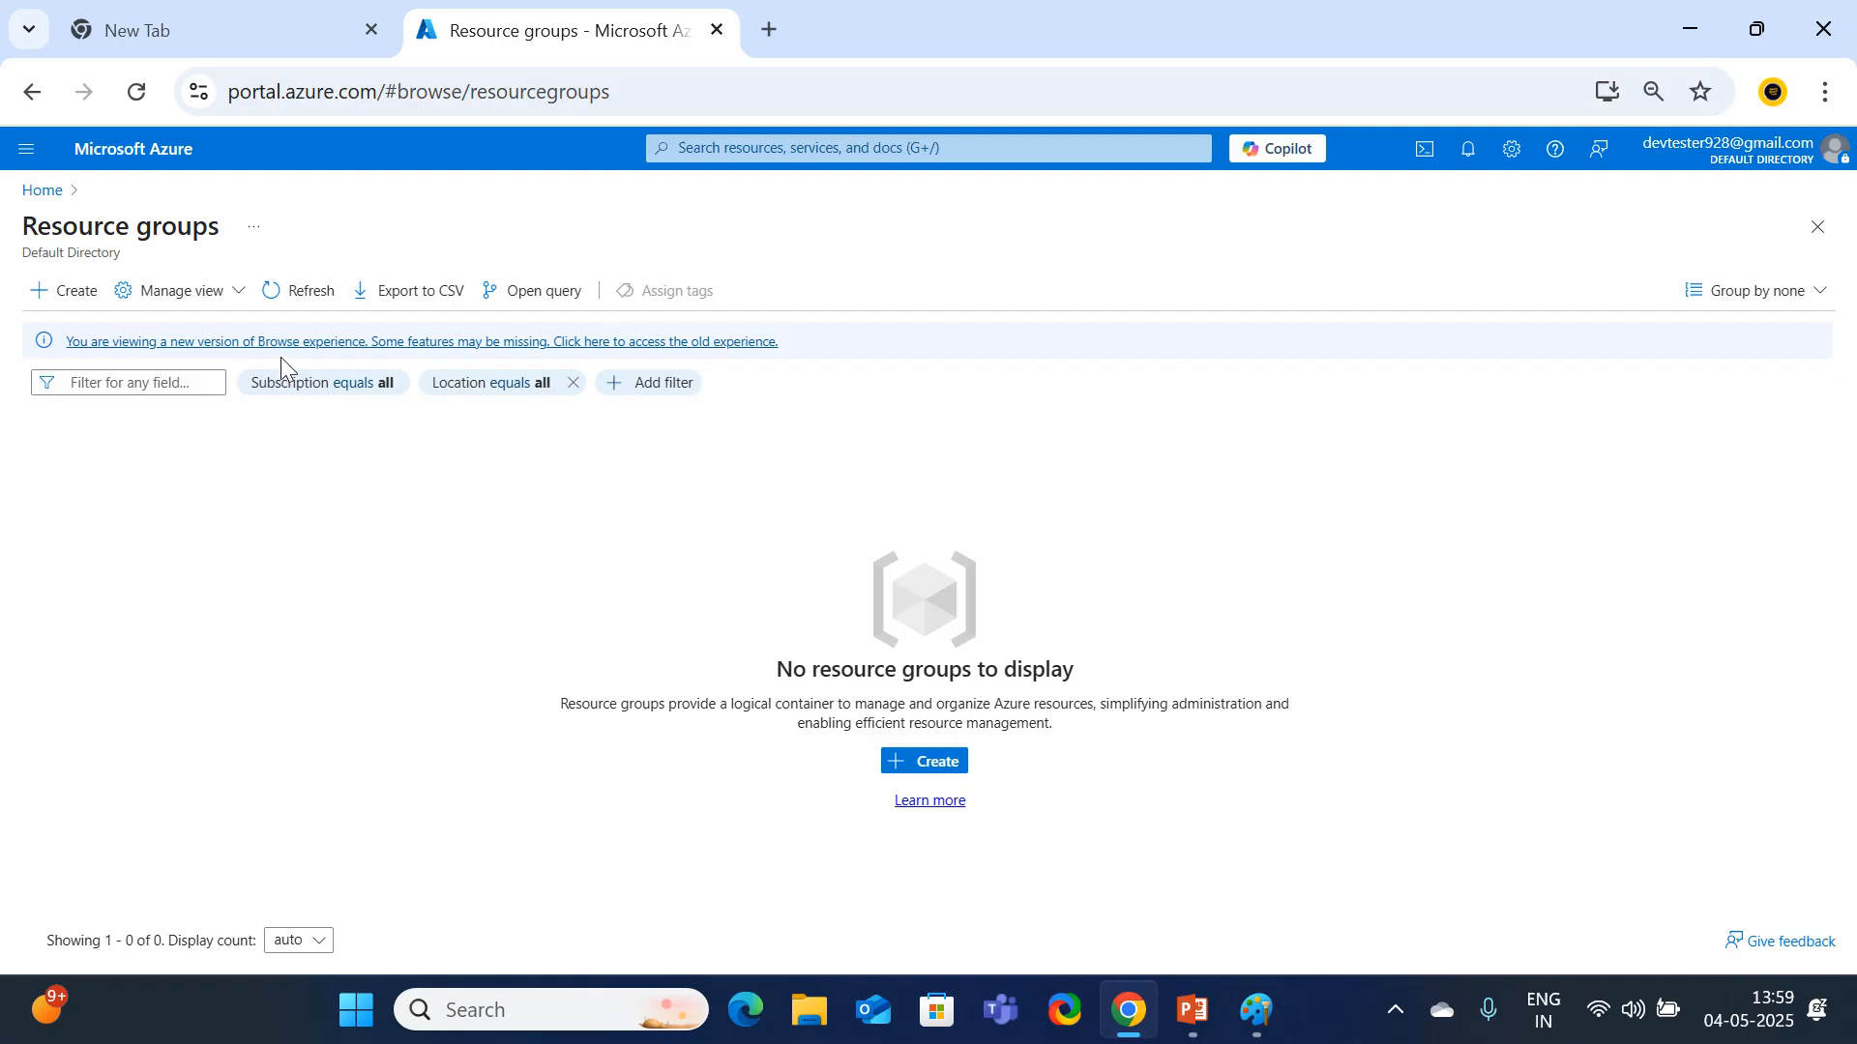
{"action": "left_click", "coordinate": [53, 292]}
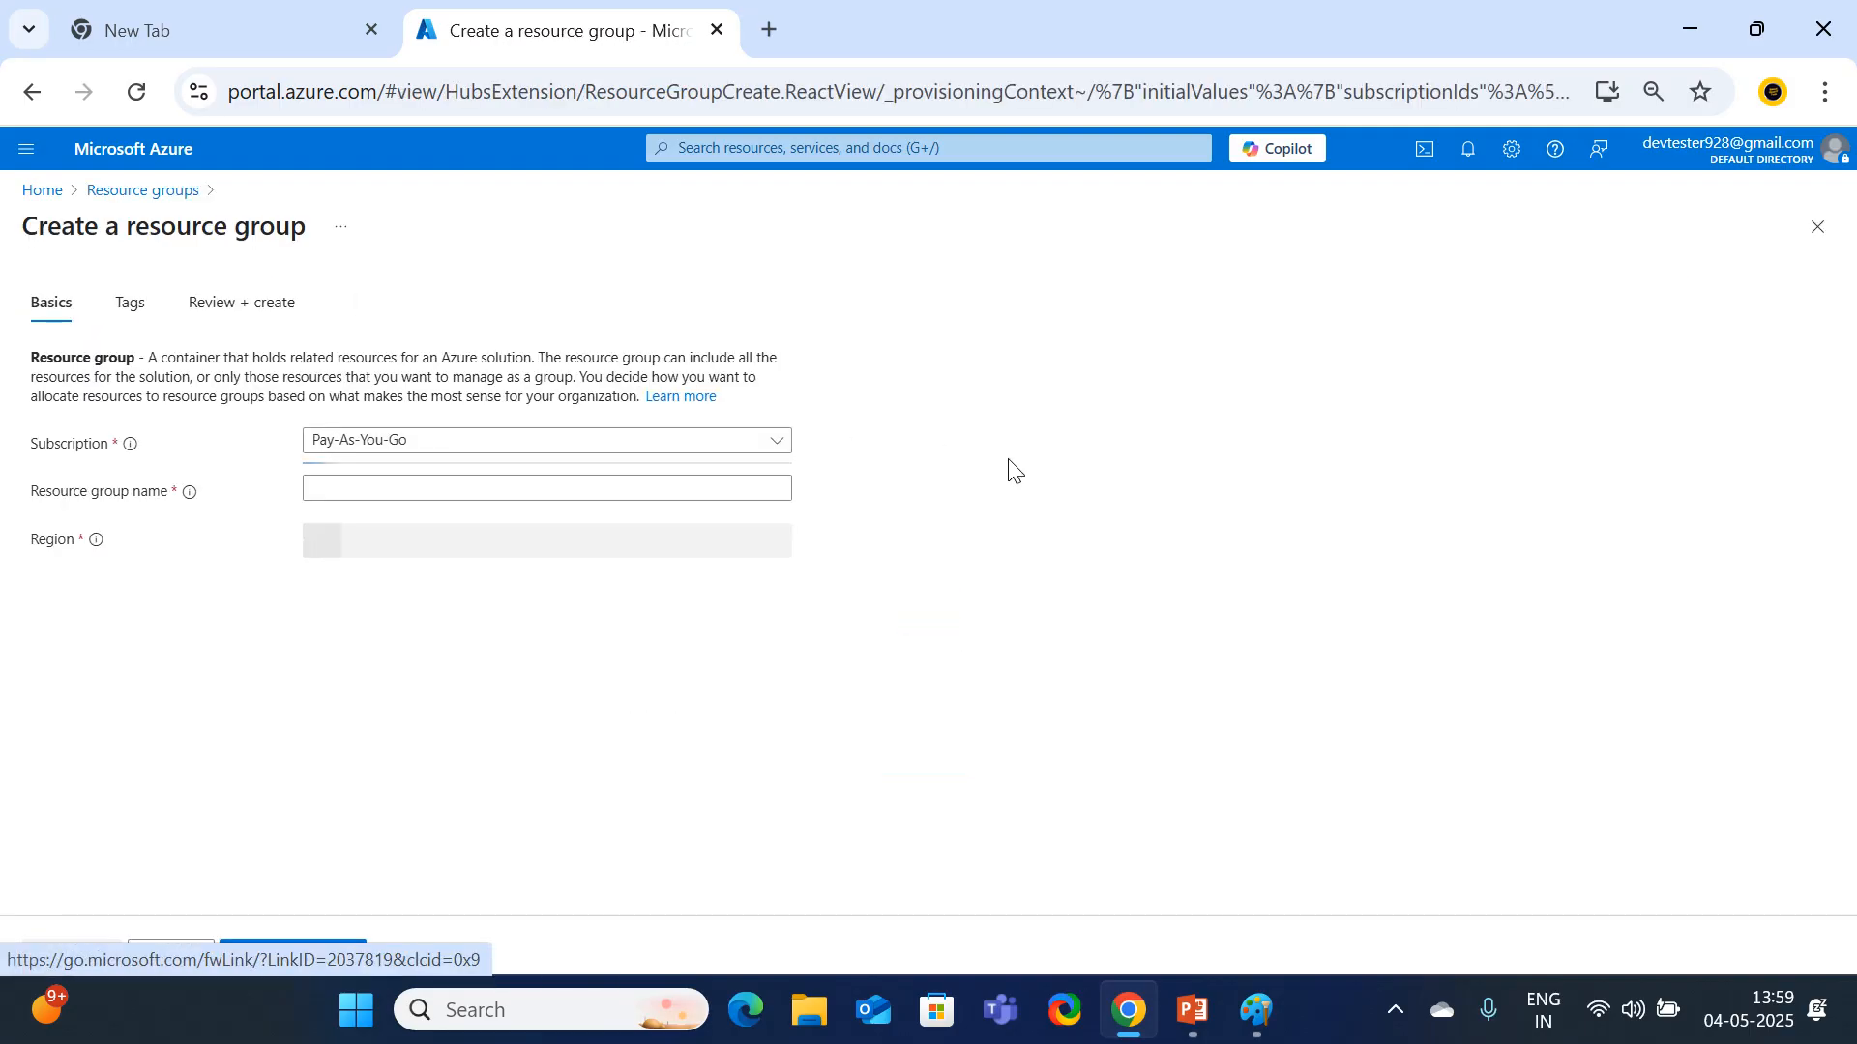
{"action": "left_click", "coordinate": [414, 491]}
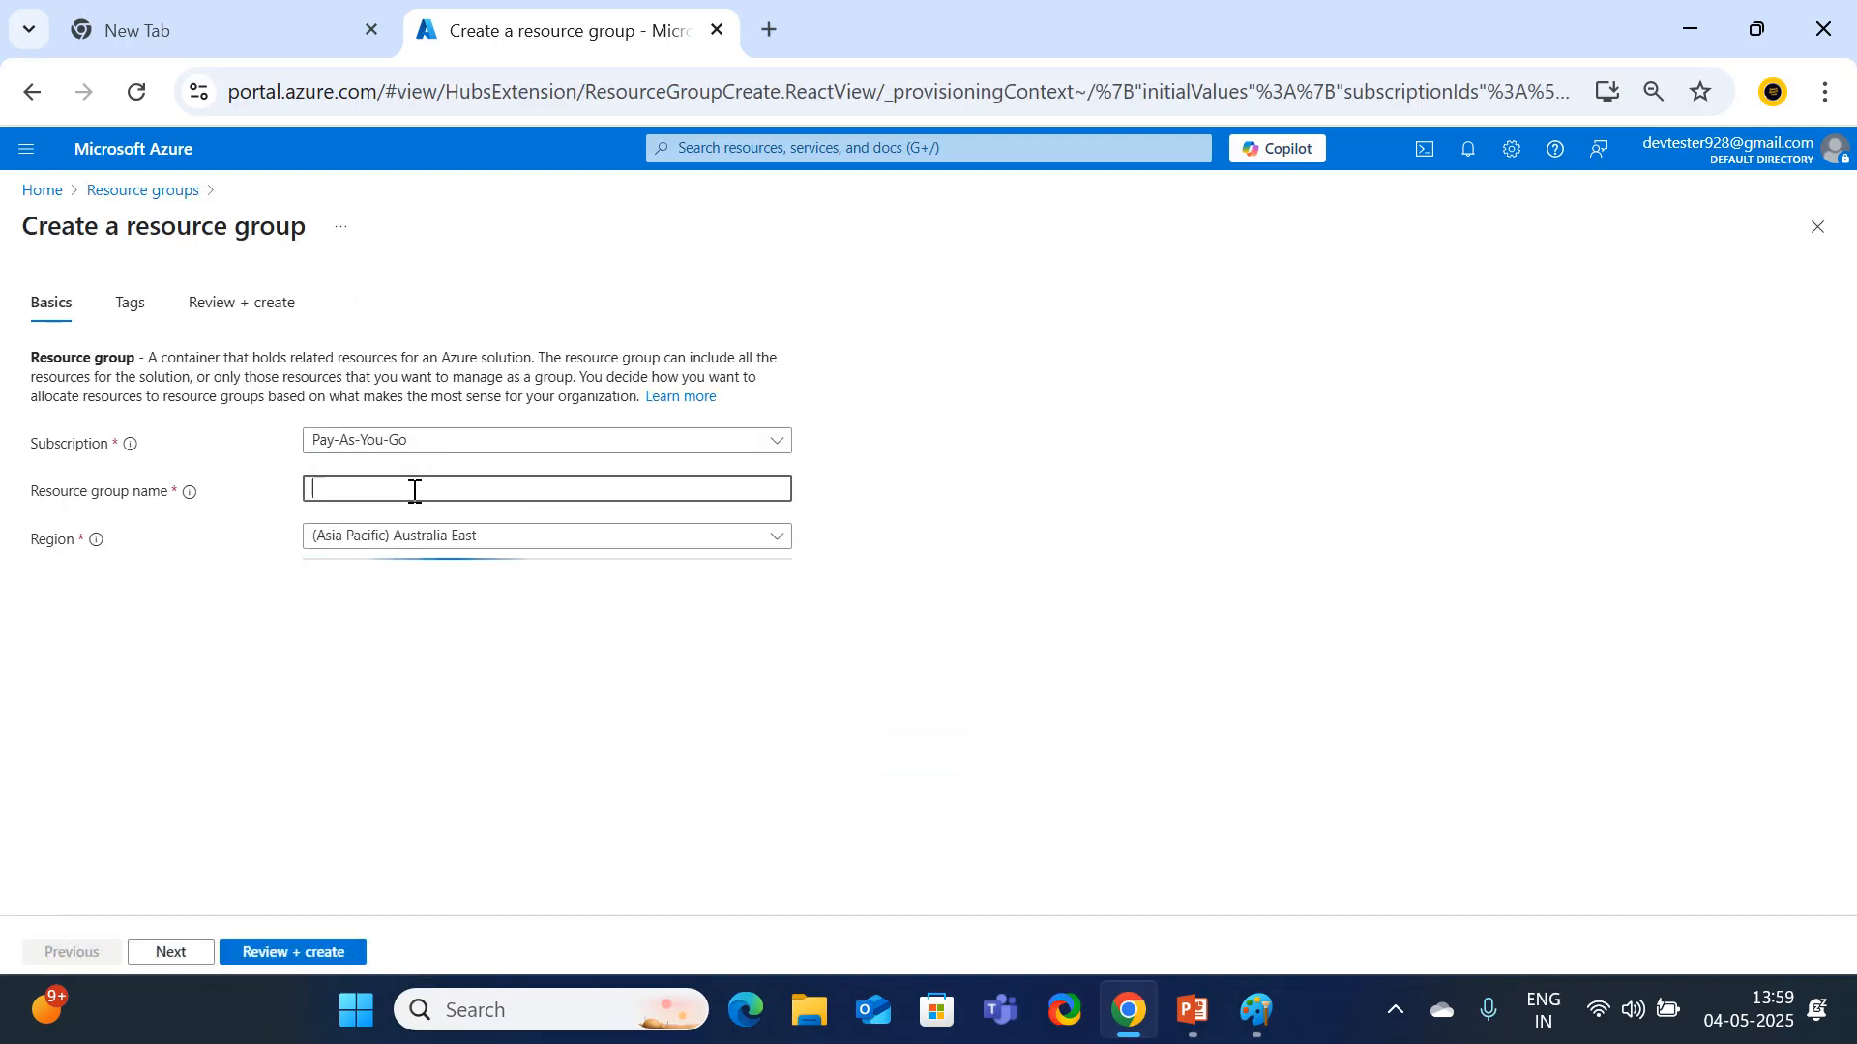
{"action": "type", "text": "Rg1"}
{"action": "left_click", "coordinate": [309, 958]}
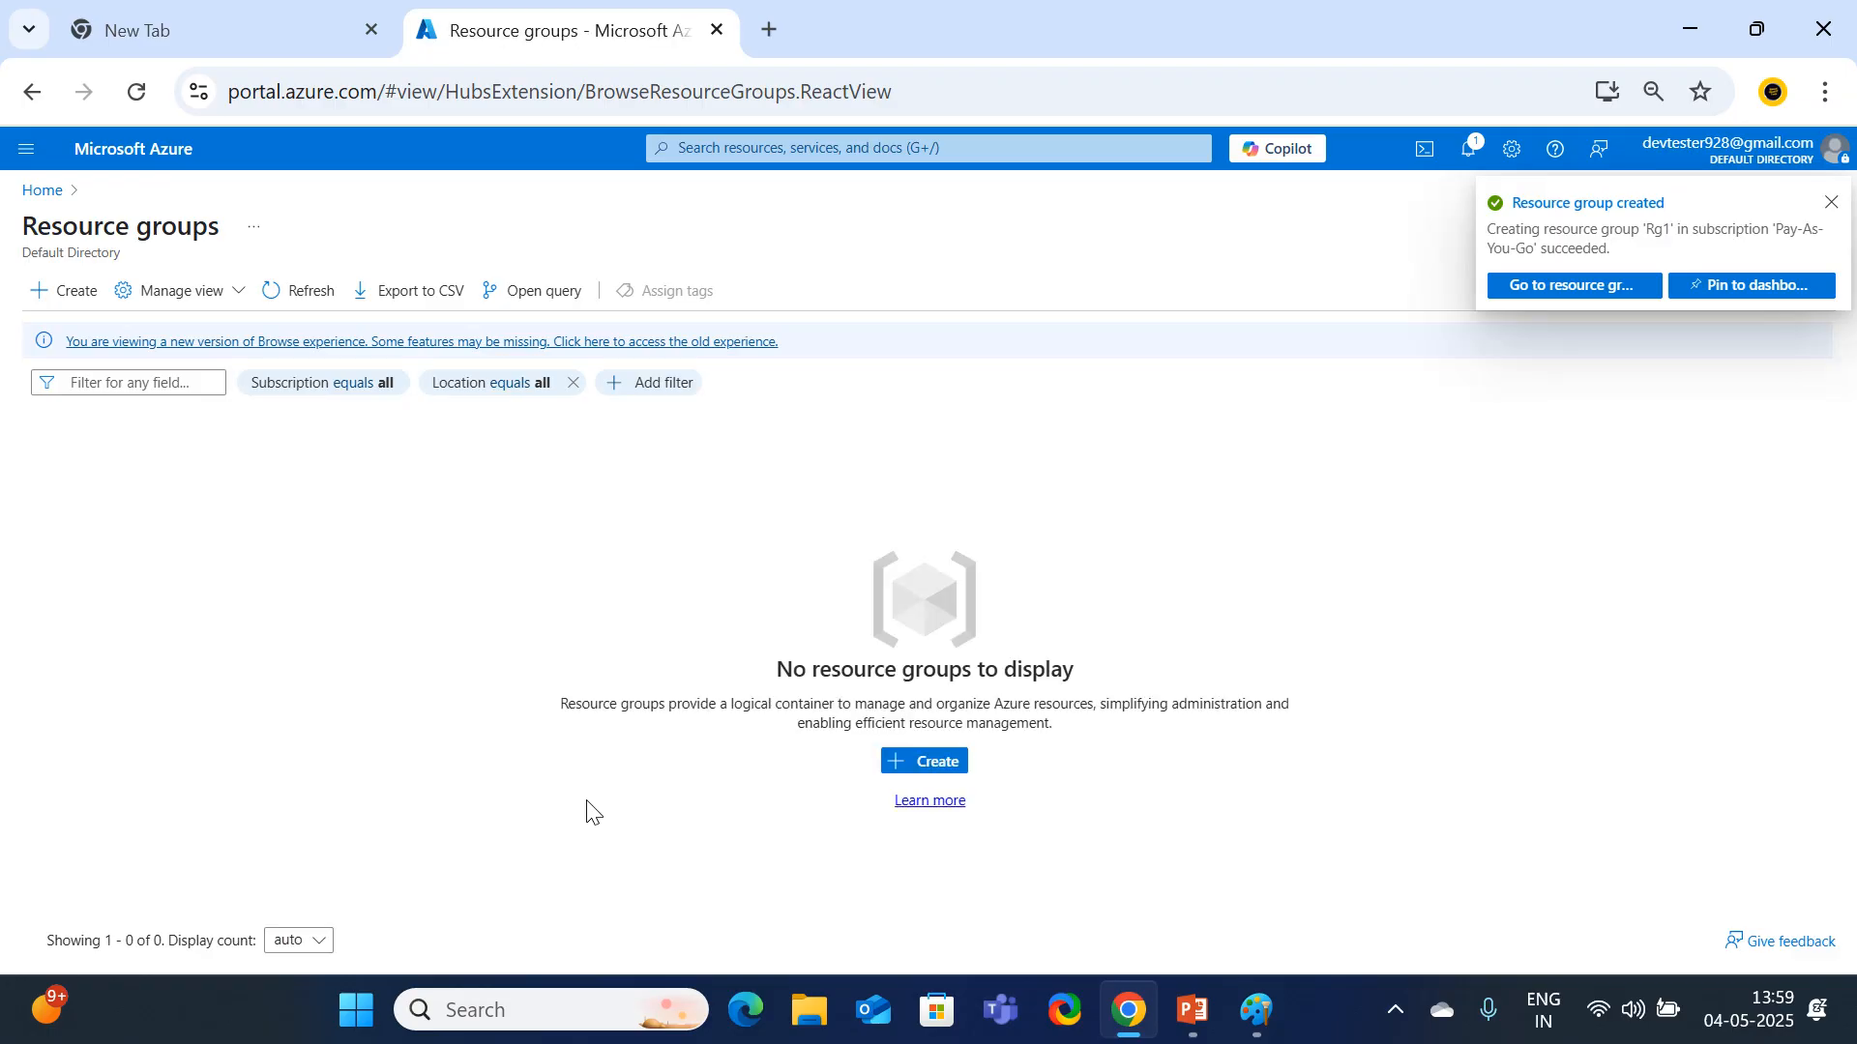
Go to the virtual networks list and start creating a new virtual network.
{"action": "left_click", "coordinate": [42, 191]}
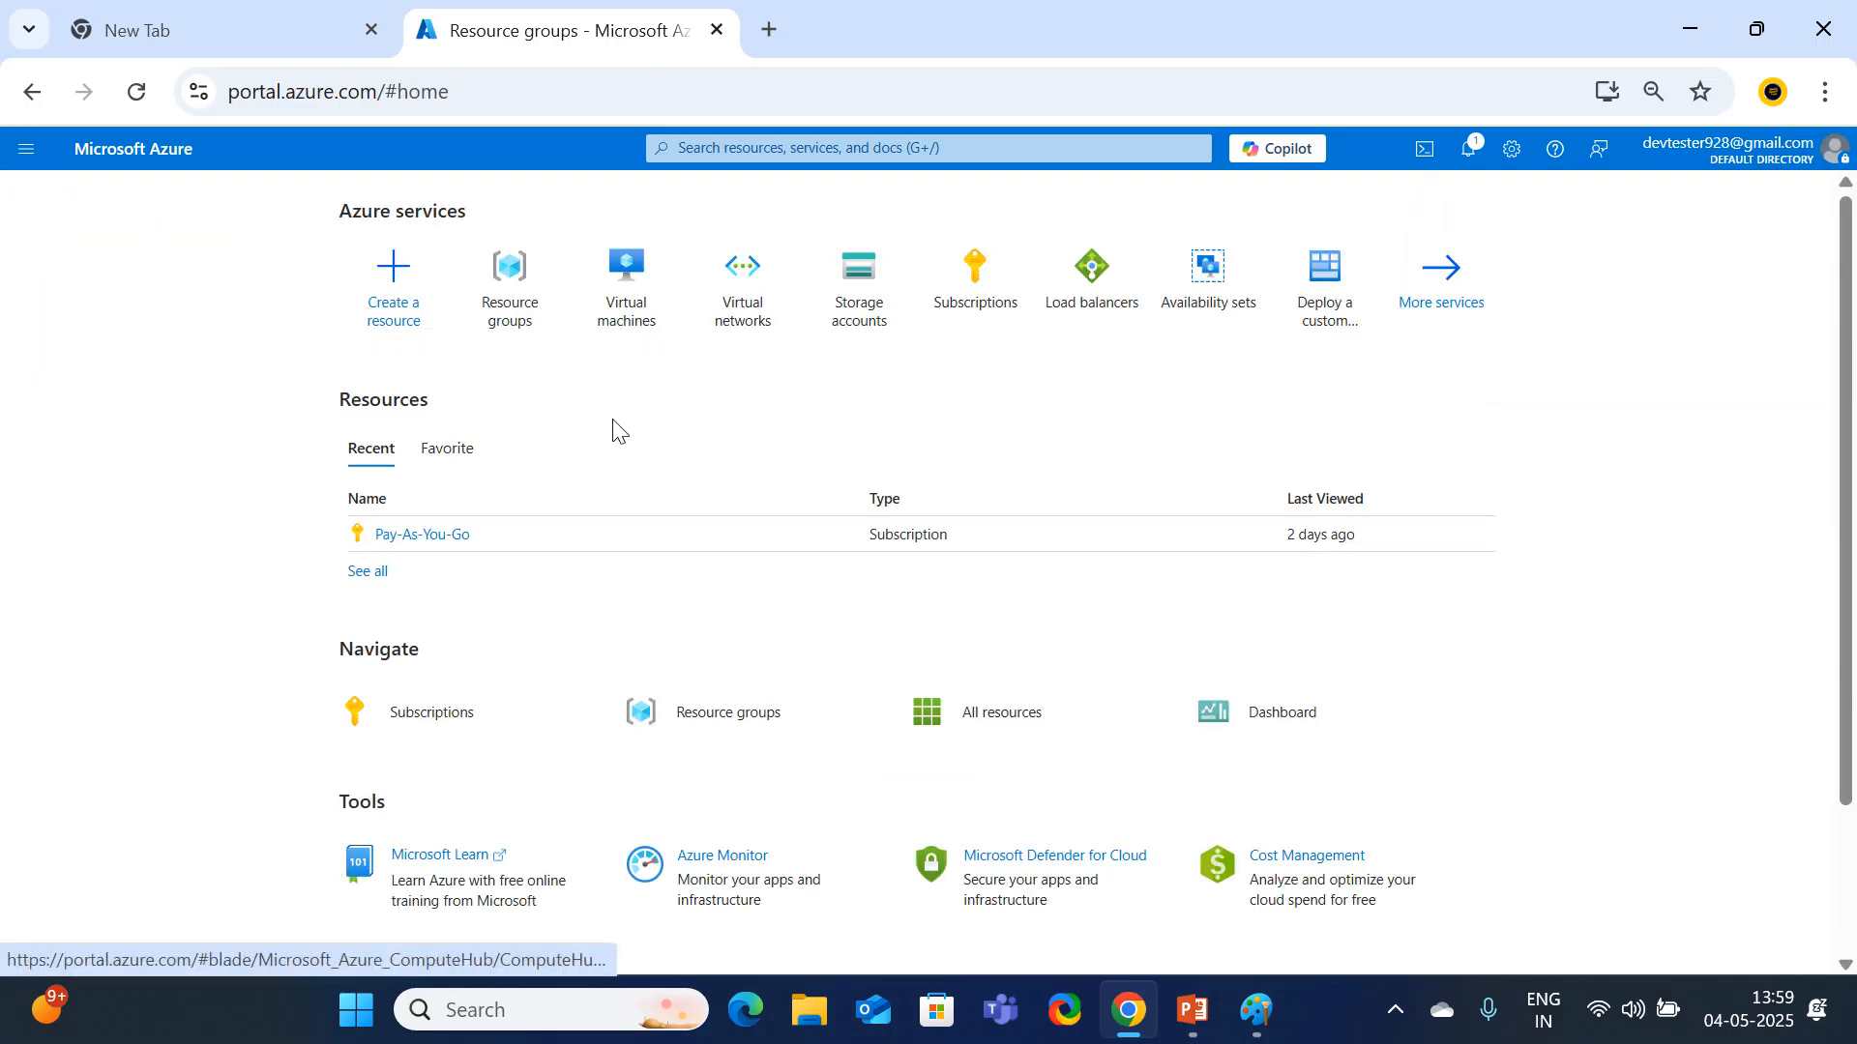
{"action": "left_click", "coordinate": [739, 327]}
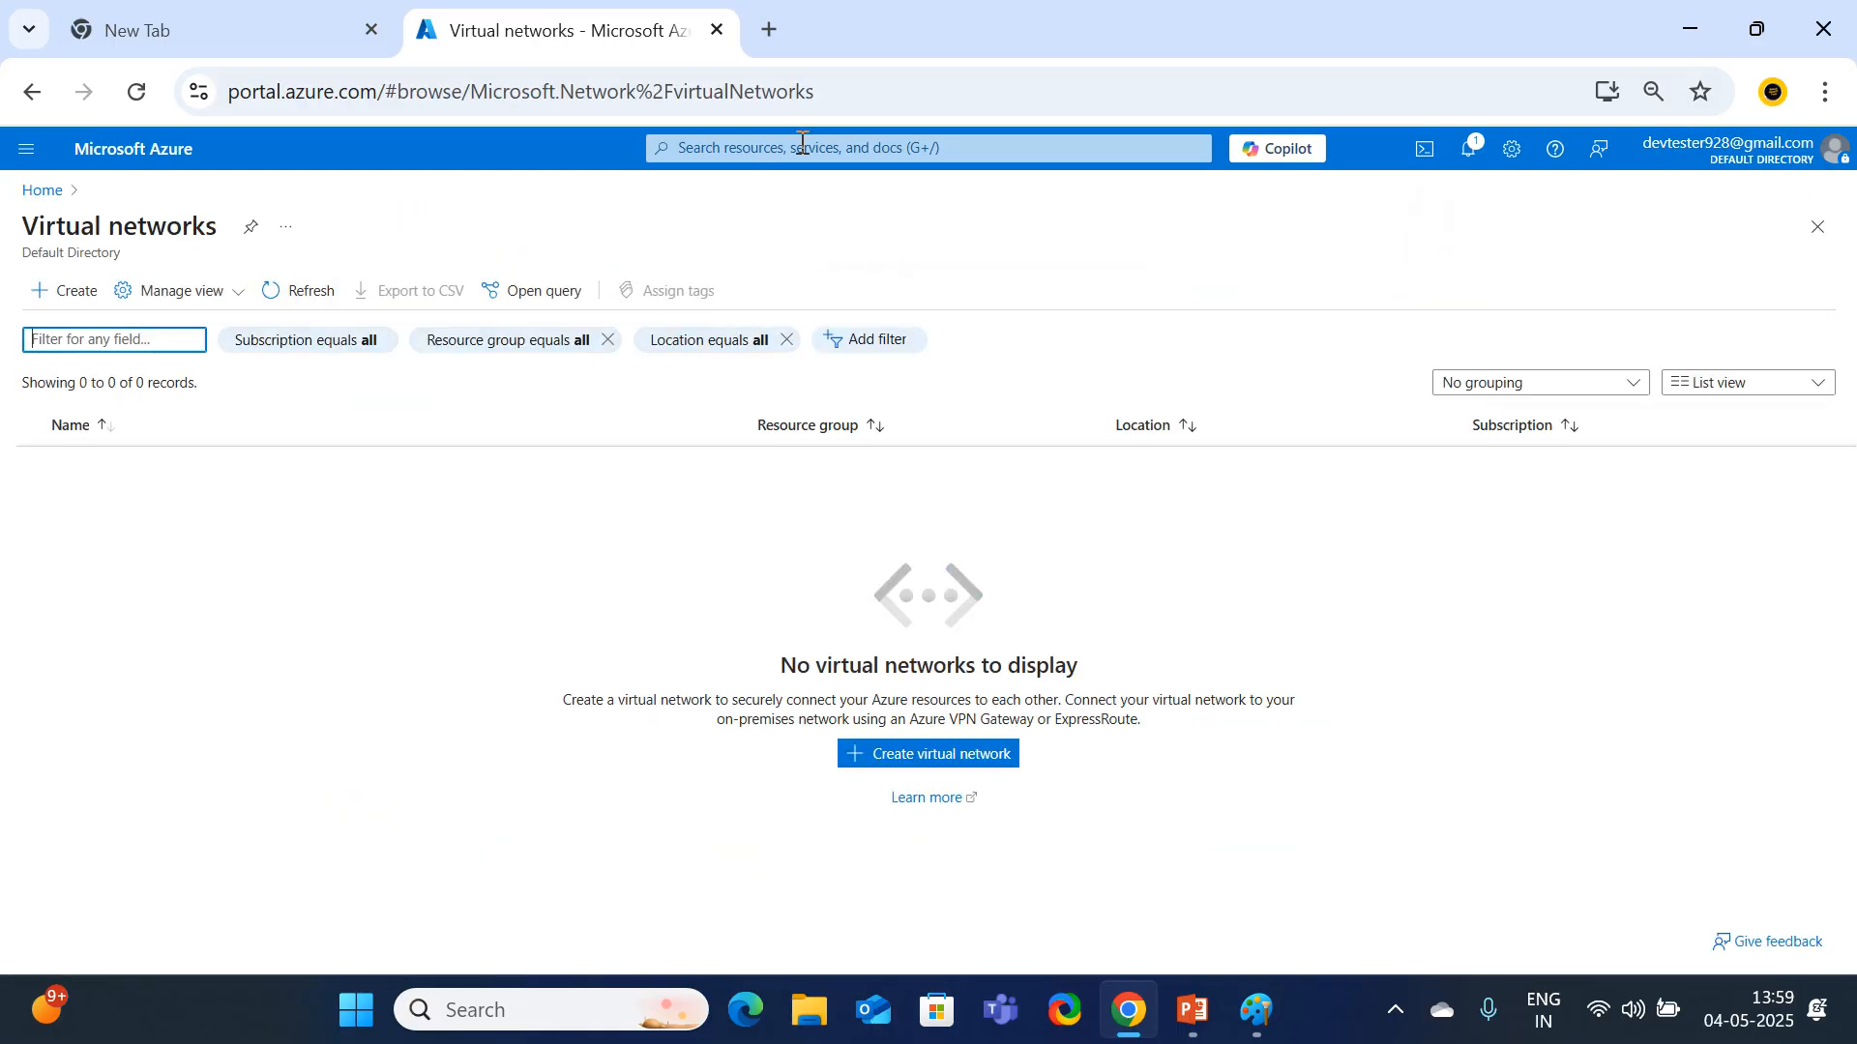
{"action": "left_click", "coordinate": [725, 149]}
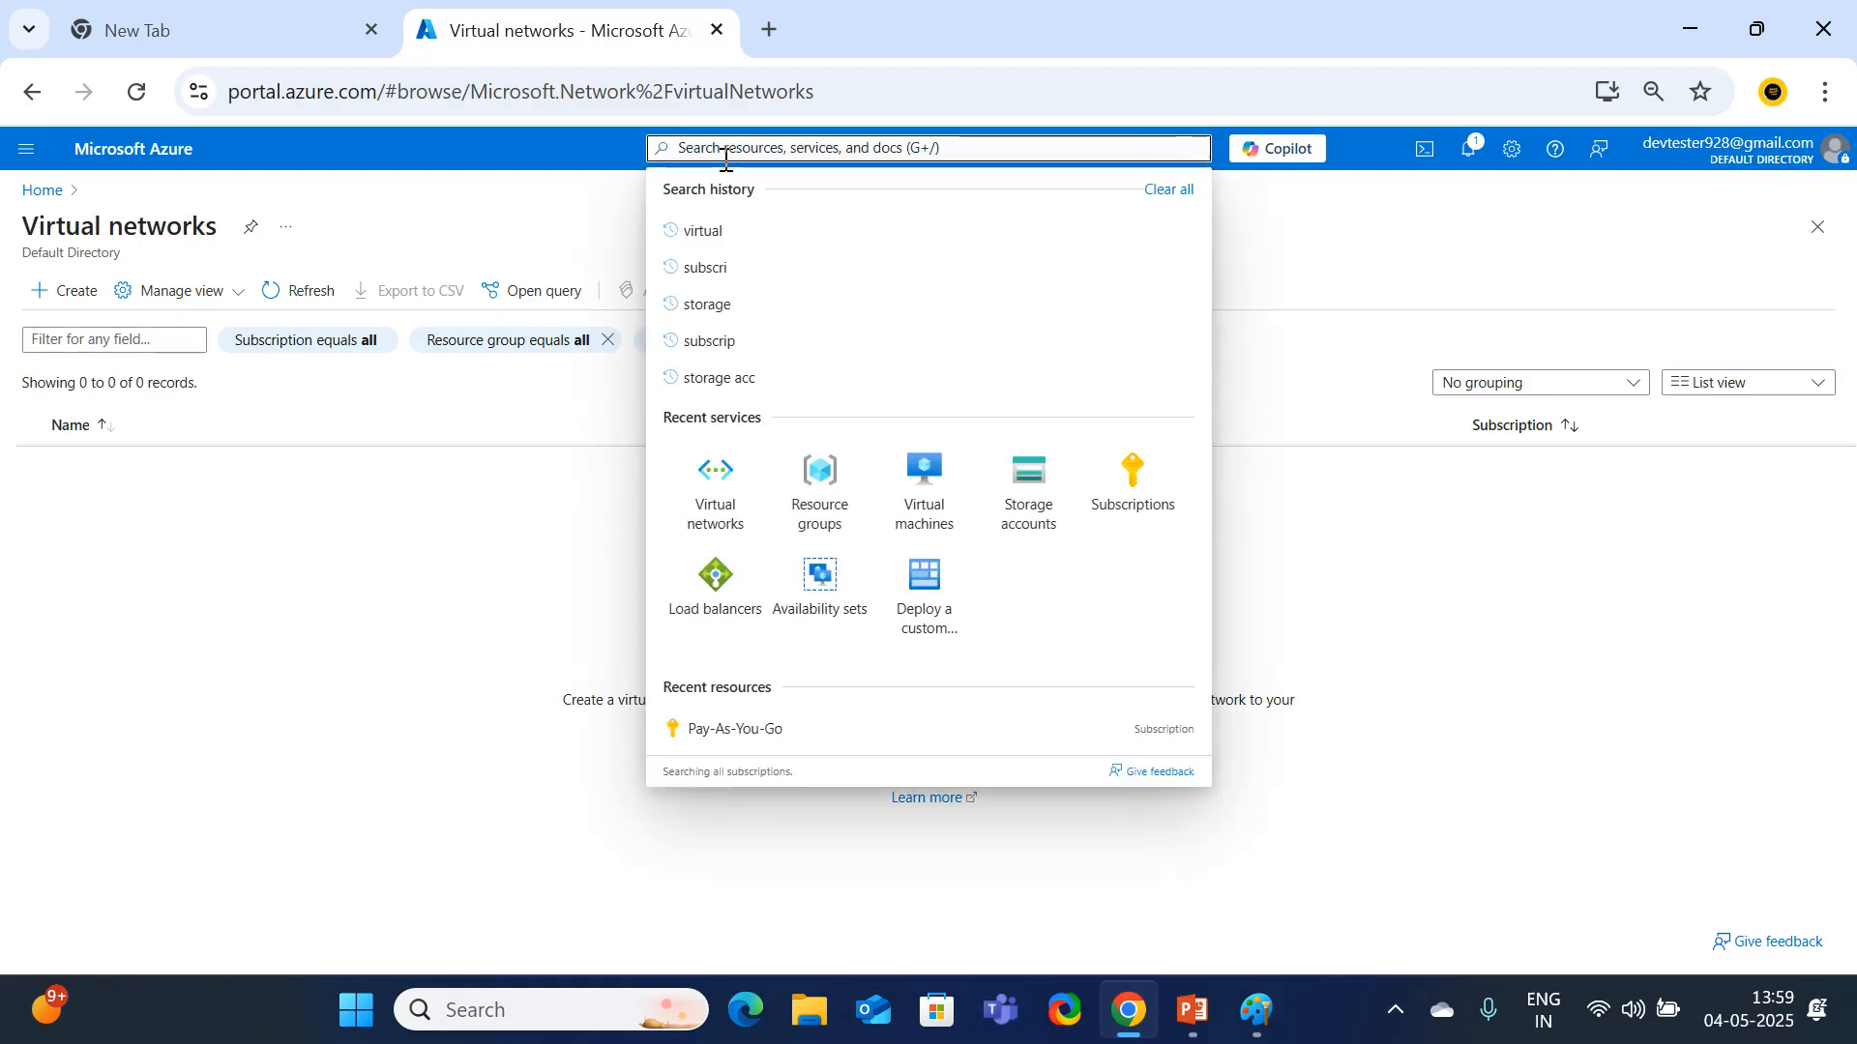
{"action": "left_click", "coordinate": [437, 567]}
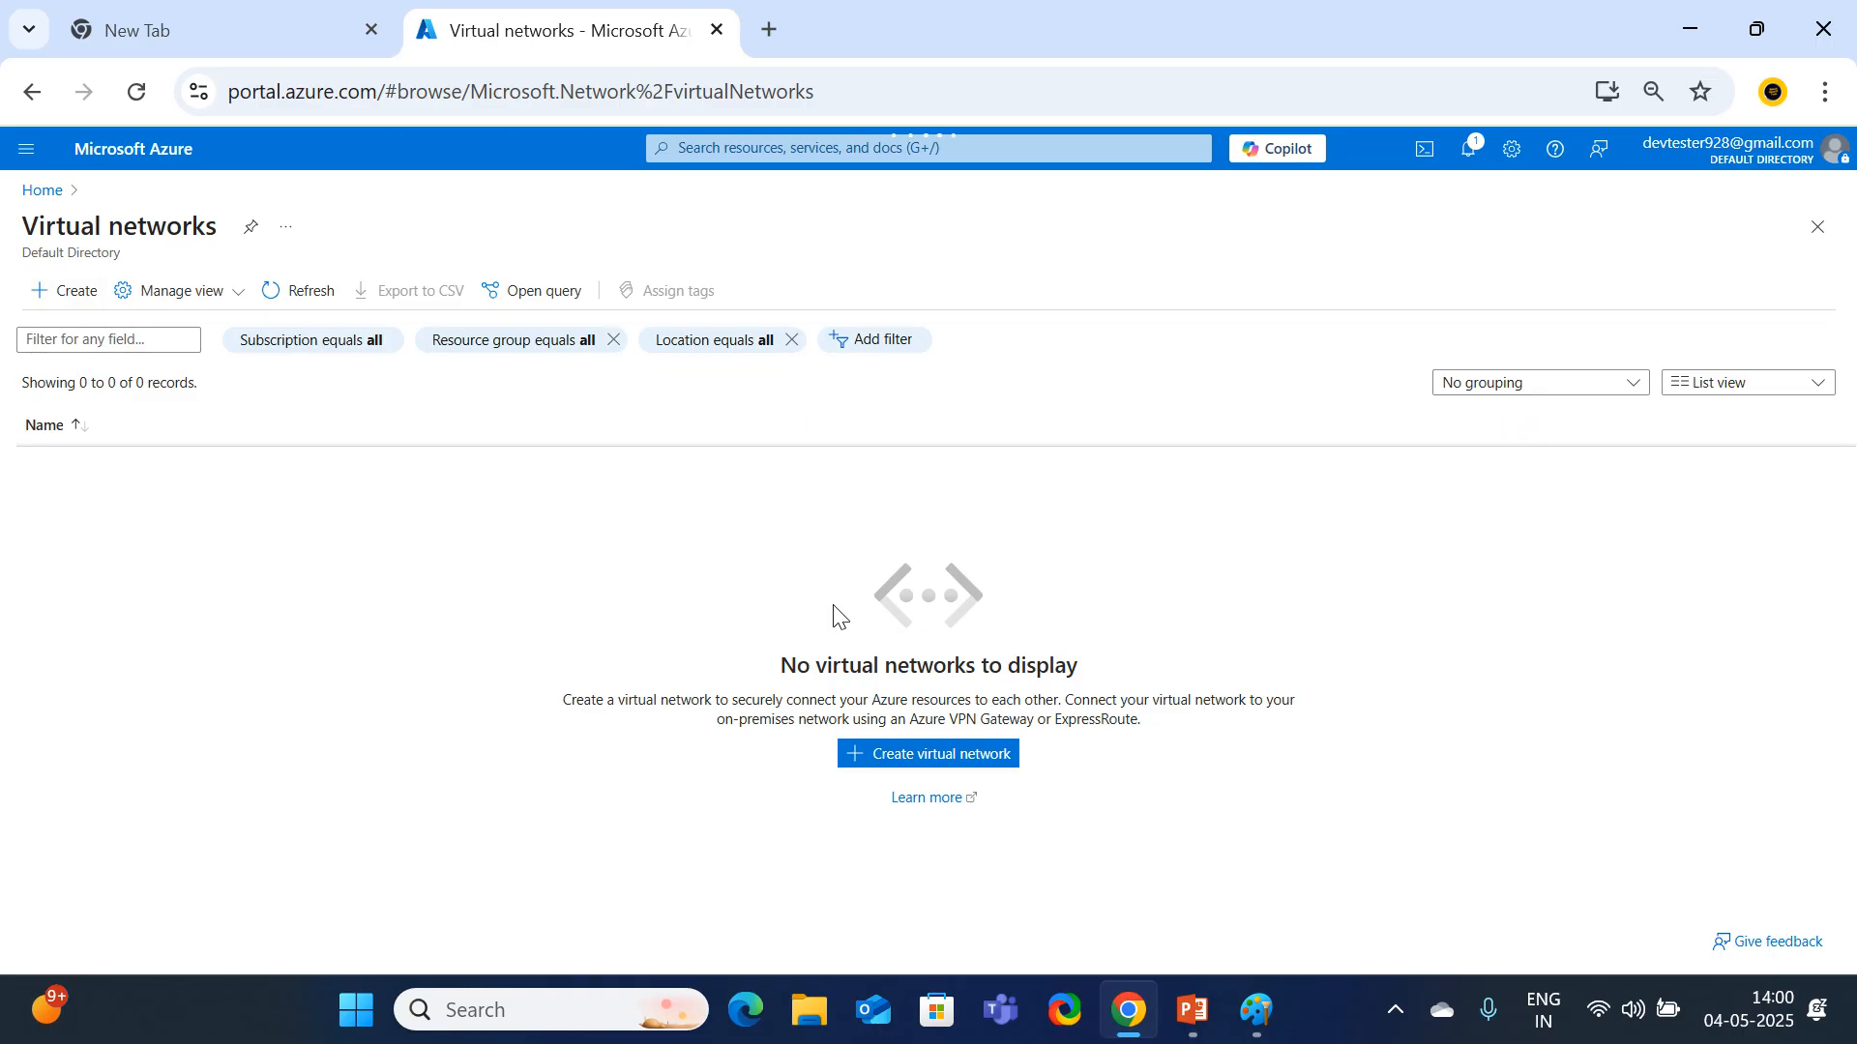
{"action": "left_click", "coordinate": [890, 764]}
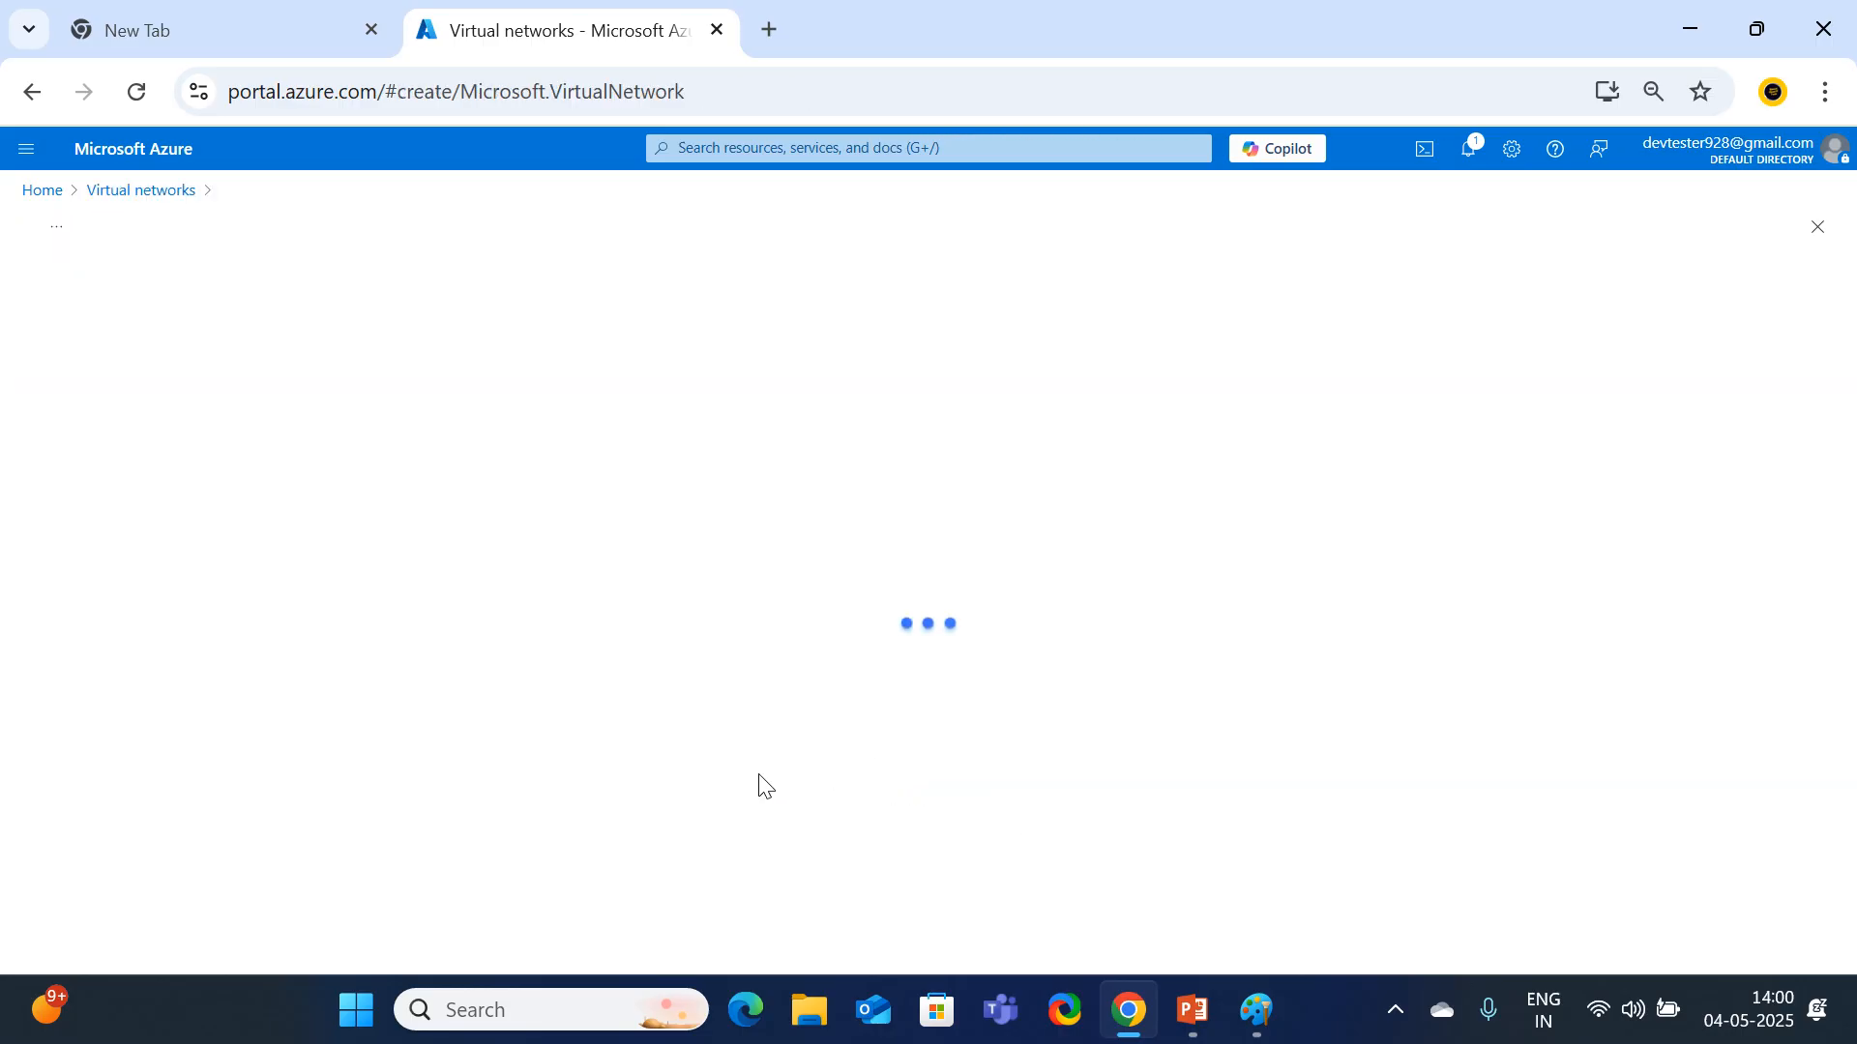
Name the new virtual network Vnet1, keeping resource group Rg1 and region Australia East.
{"action": "scroll", "coordinate": [553, 493], "scroll_direction": "down", "scroll_amount": 1}
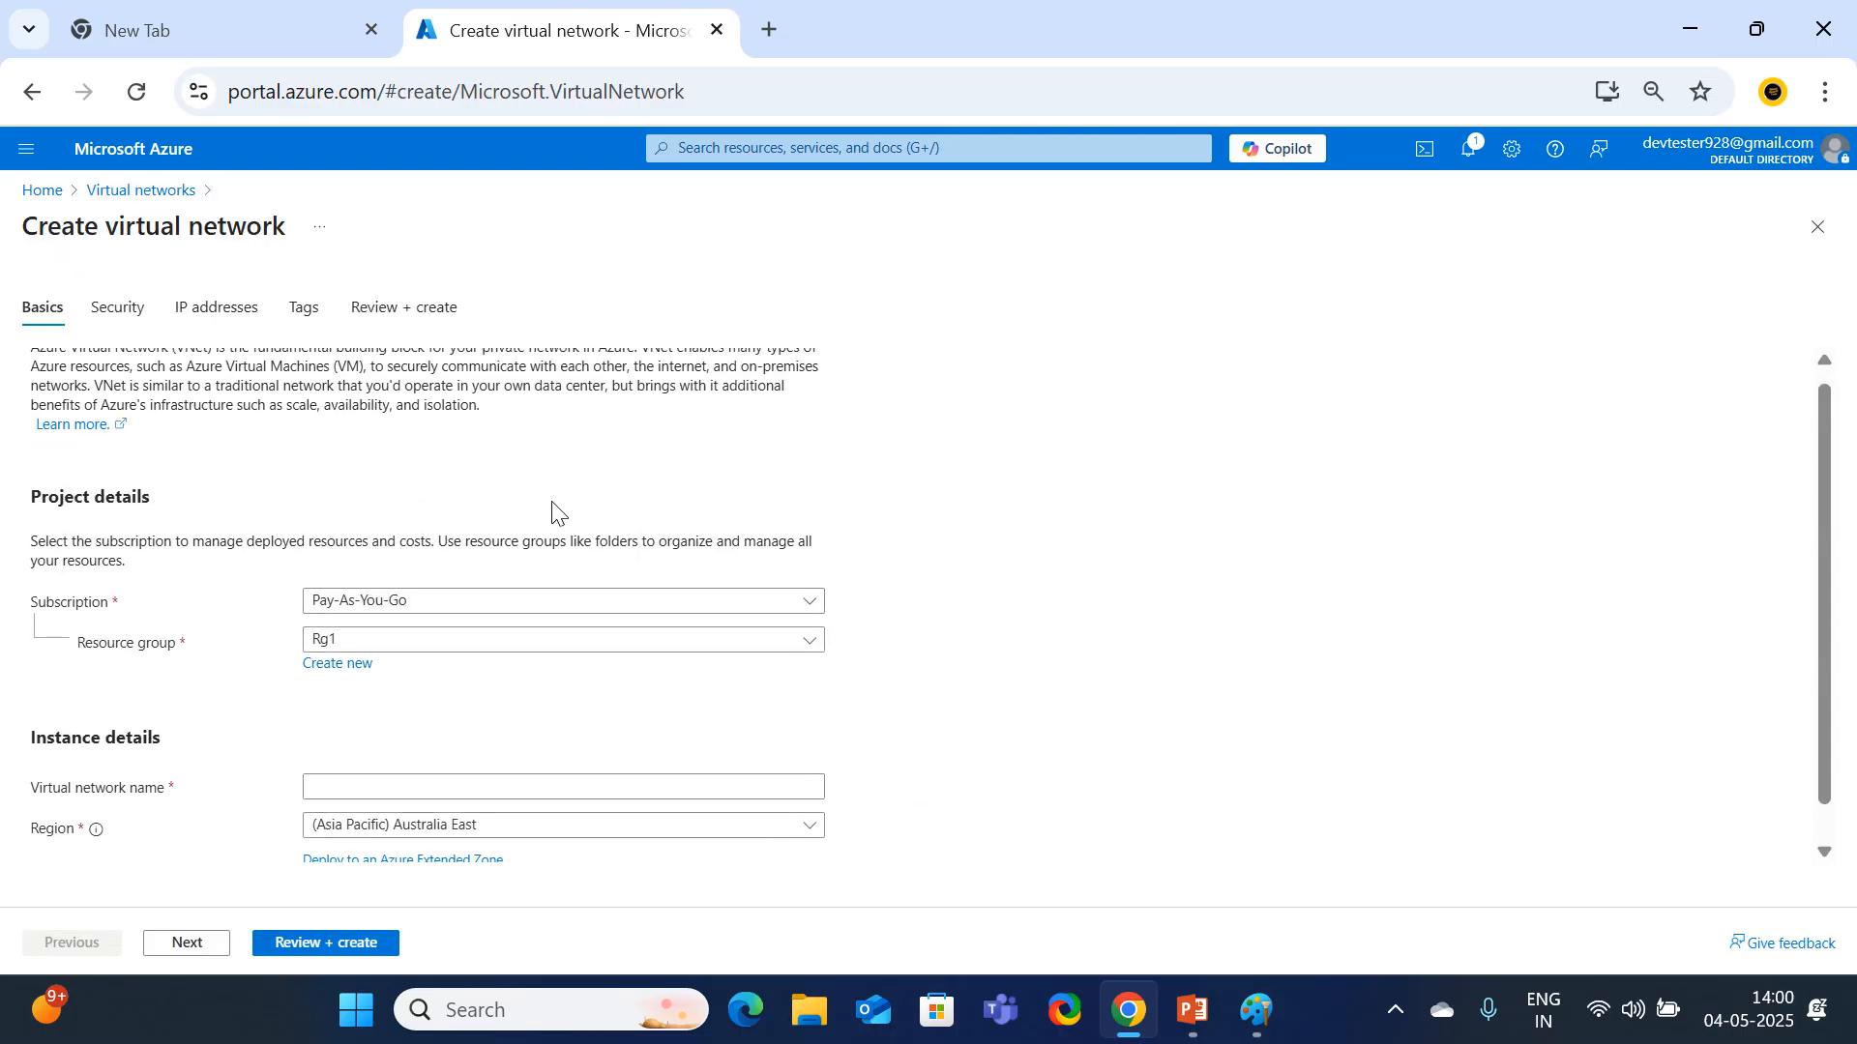
{"action": "scroll", "coordinate": [351, 554], "scroll_direction": "up", "scroll_amount": 1}
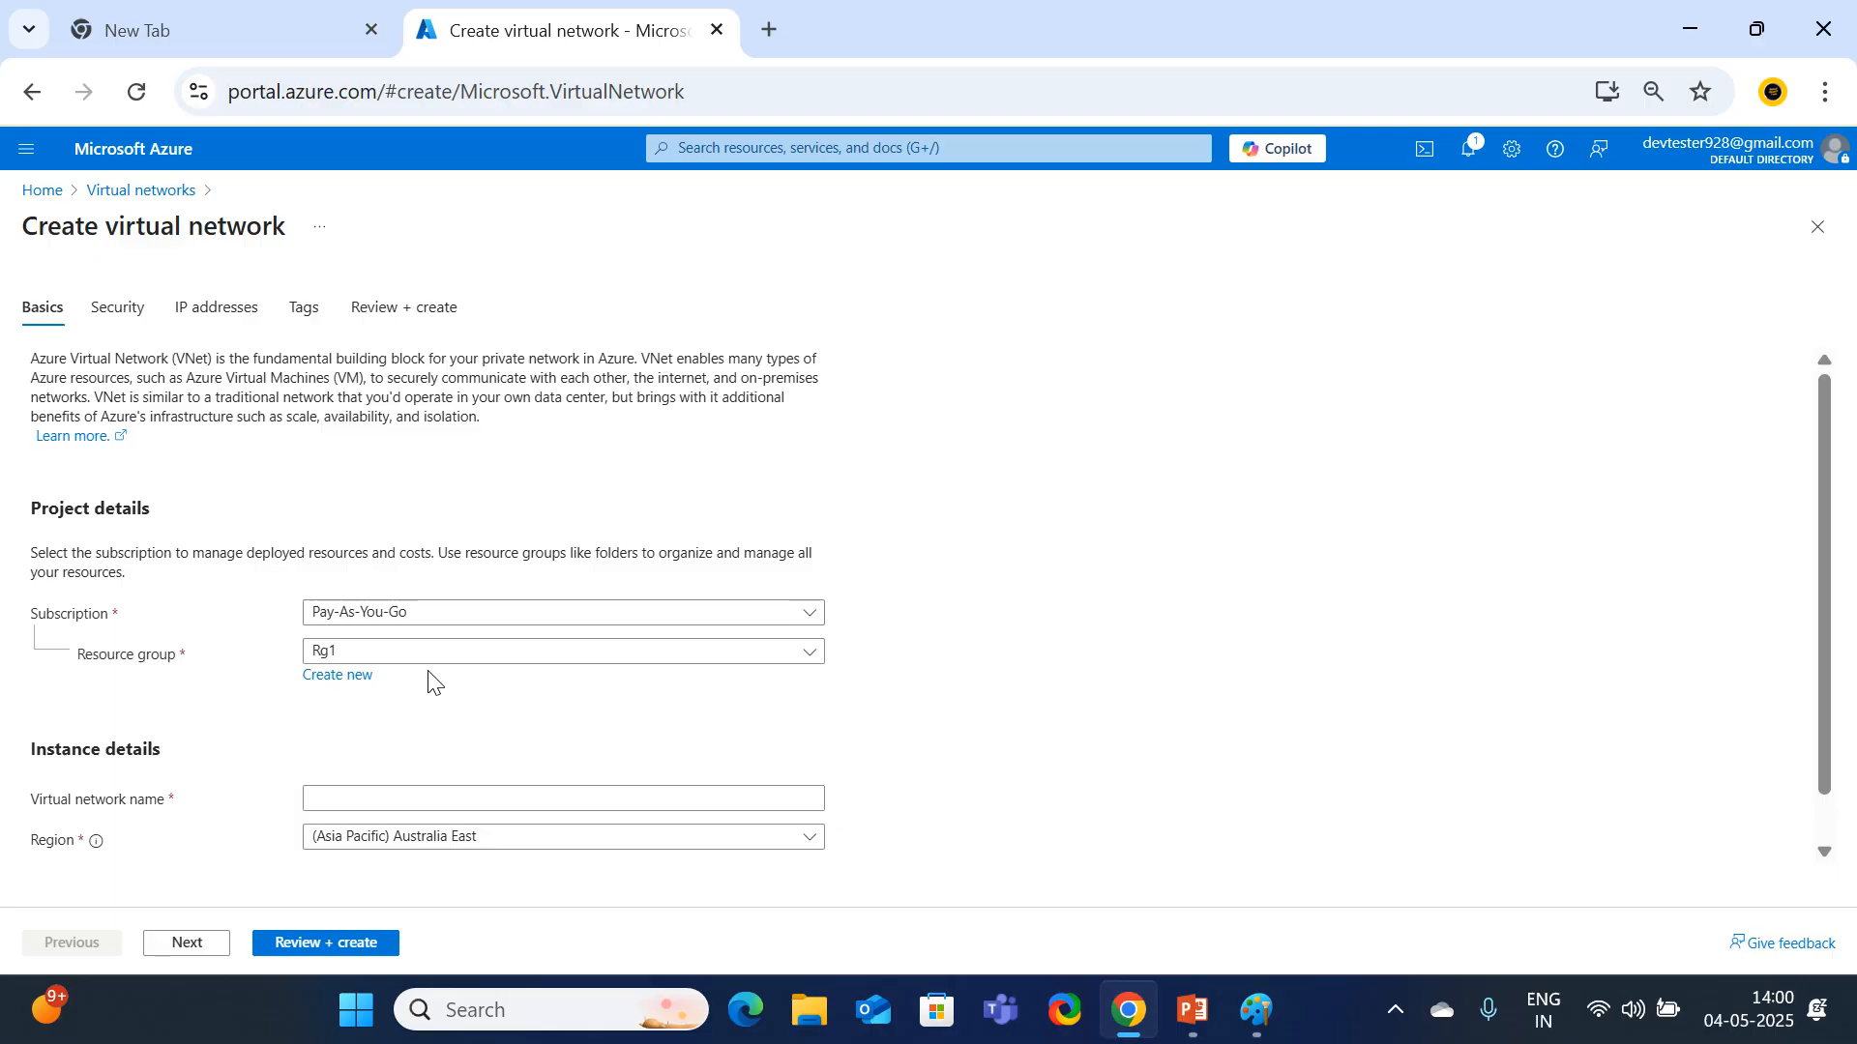
{"action": "left_click", "coordinate": [348, 809]}
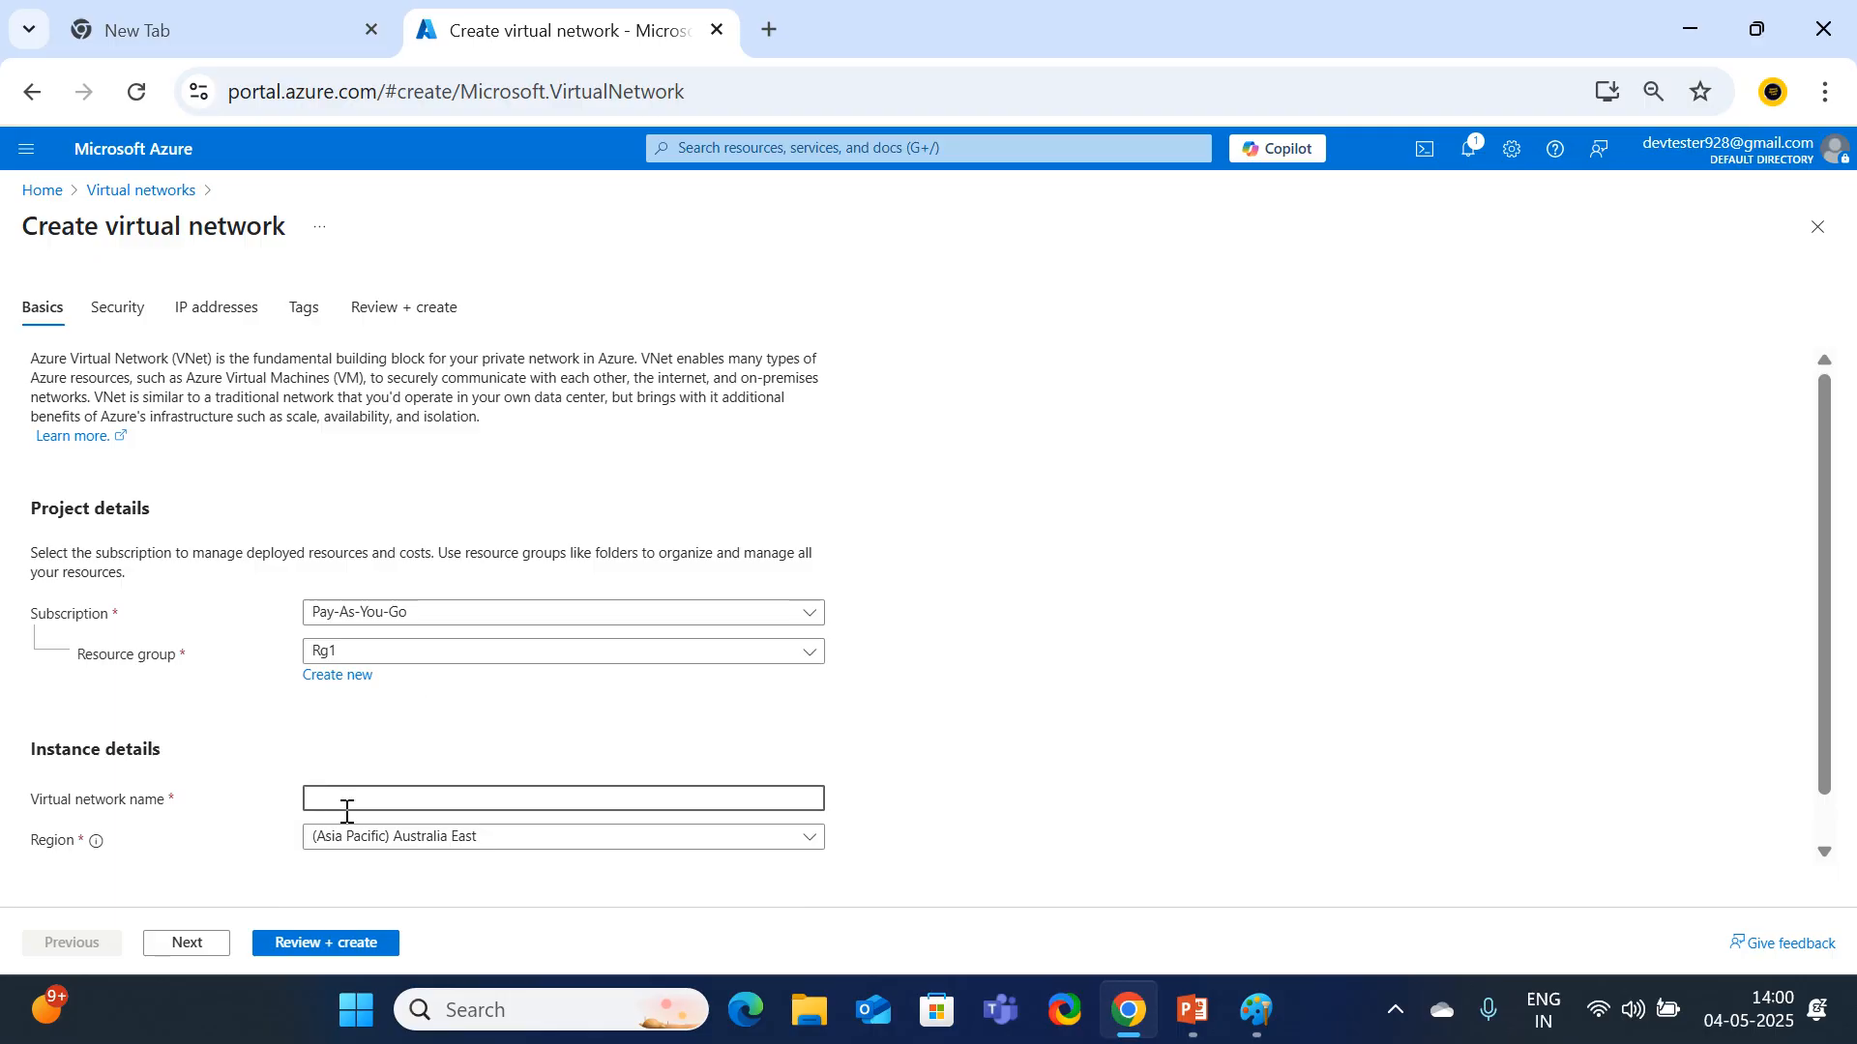
{"action": "type", "text": "Vnet1"}
{"action": "scroll", "coordinate": [347, 811], "scroll_direction": "down", "scroll_amount": 1}
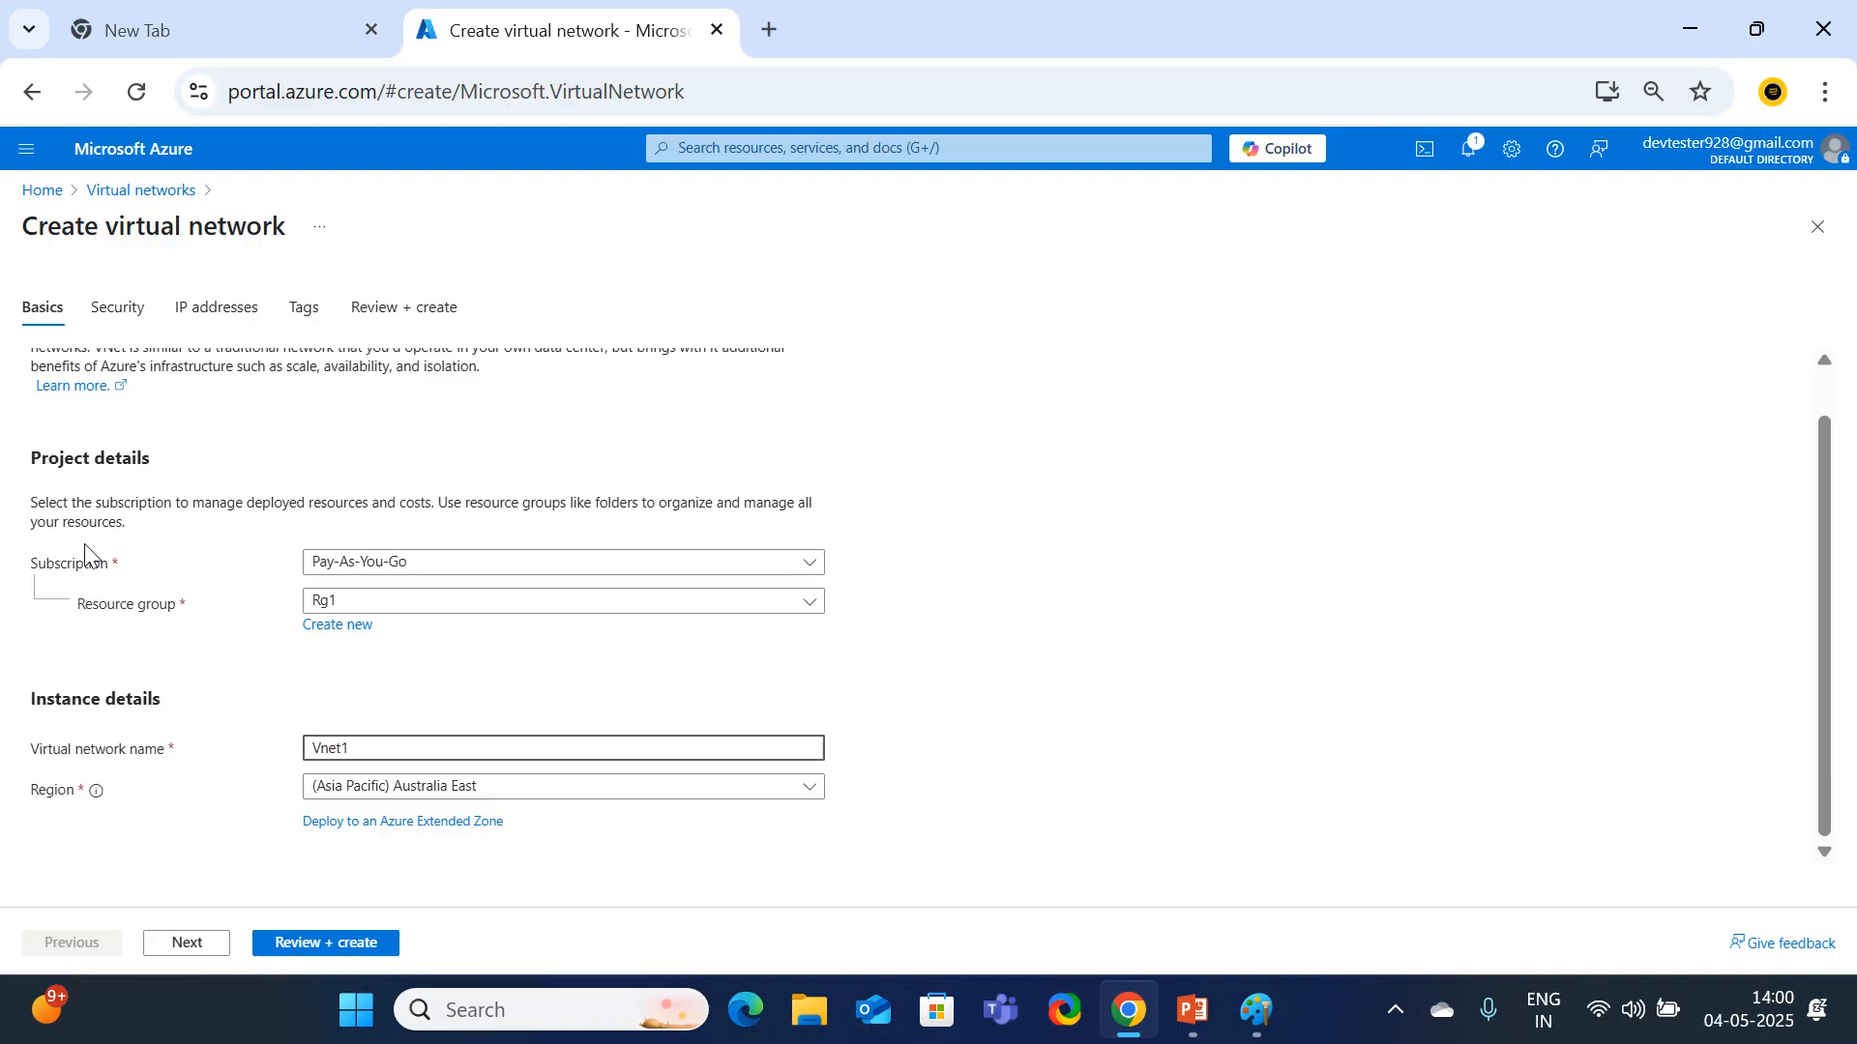
Check the virtual network's project and instance details and proceed to its security settings.
{"action": "left_click_drag", "start_coordinate": [17, 551], "coordinate": [290, 811]}
{"action": "left_click", "coordinate": [295, 698]}
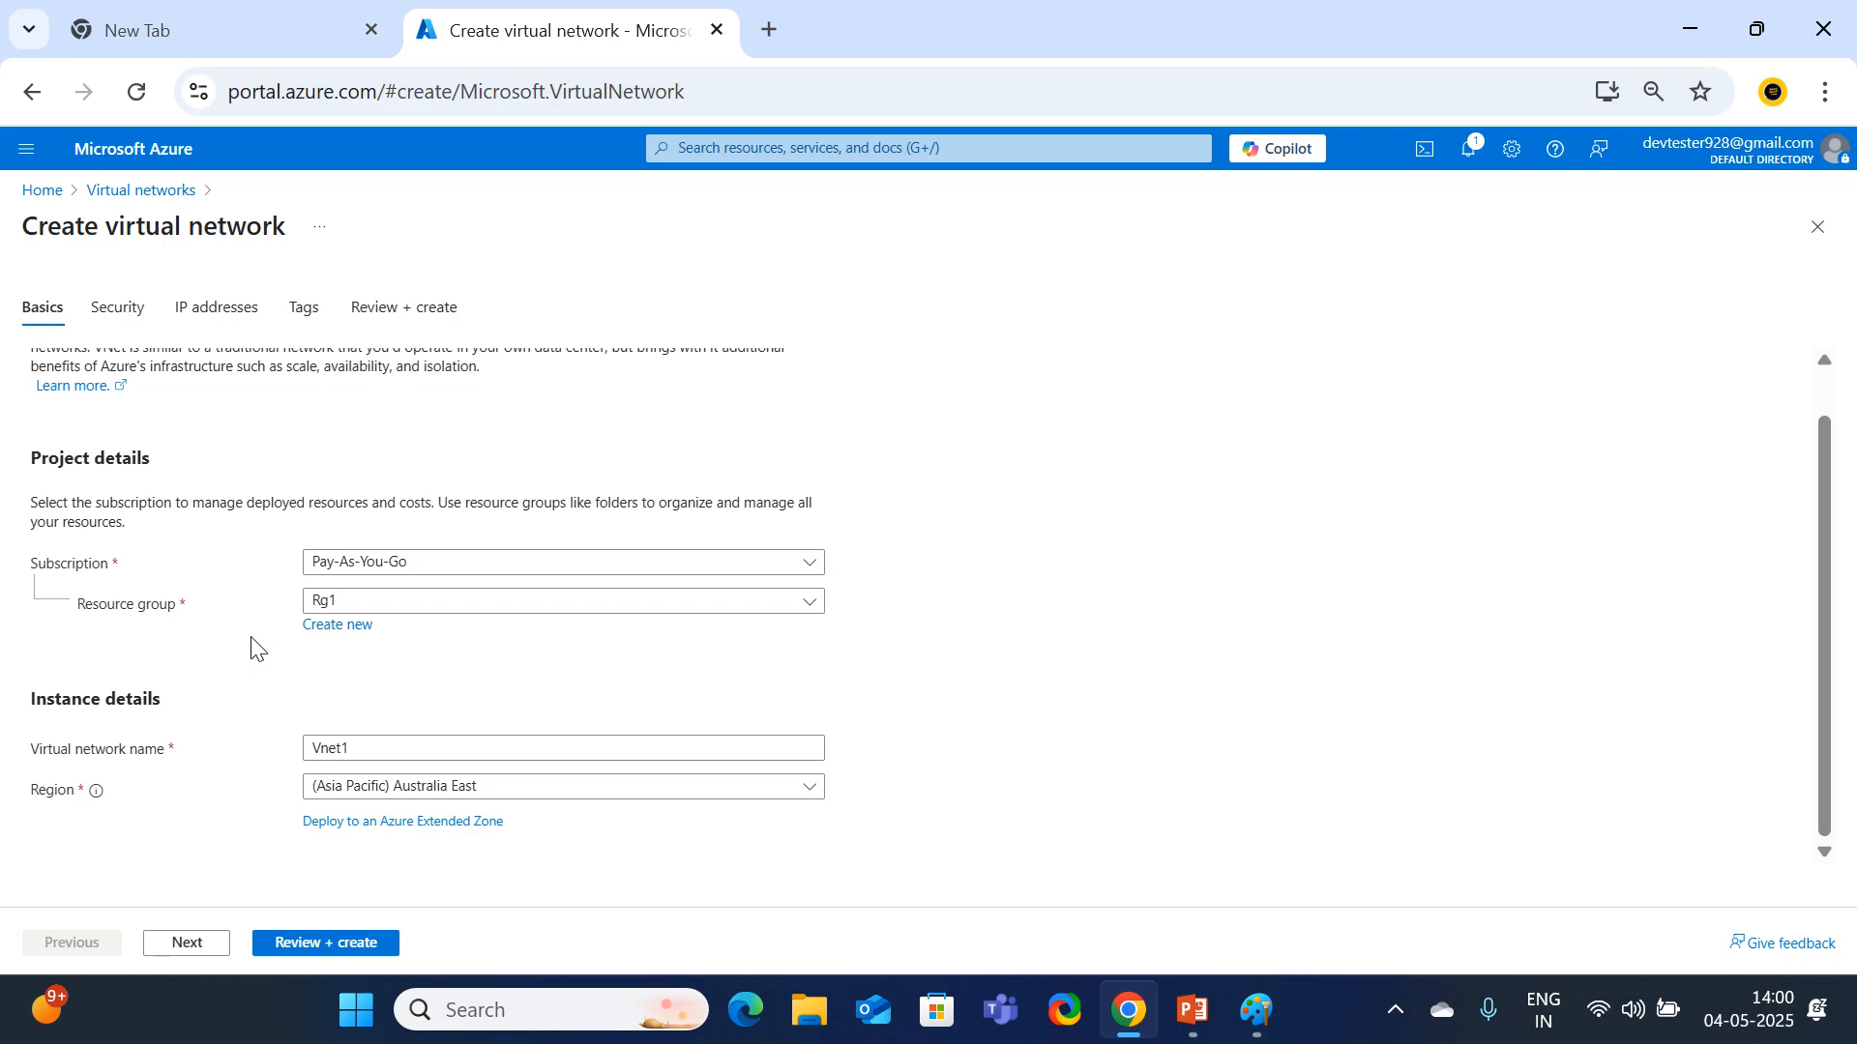
{"action": "scroll", "coordinate": [246, 646], "scroll_direction": "up", "scroll_amount": 1}
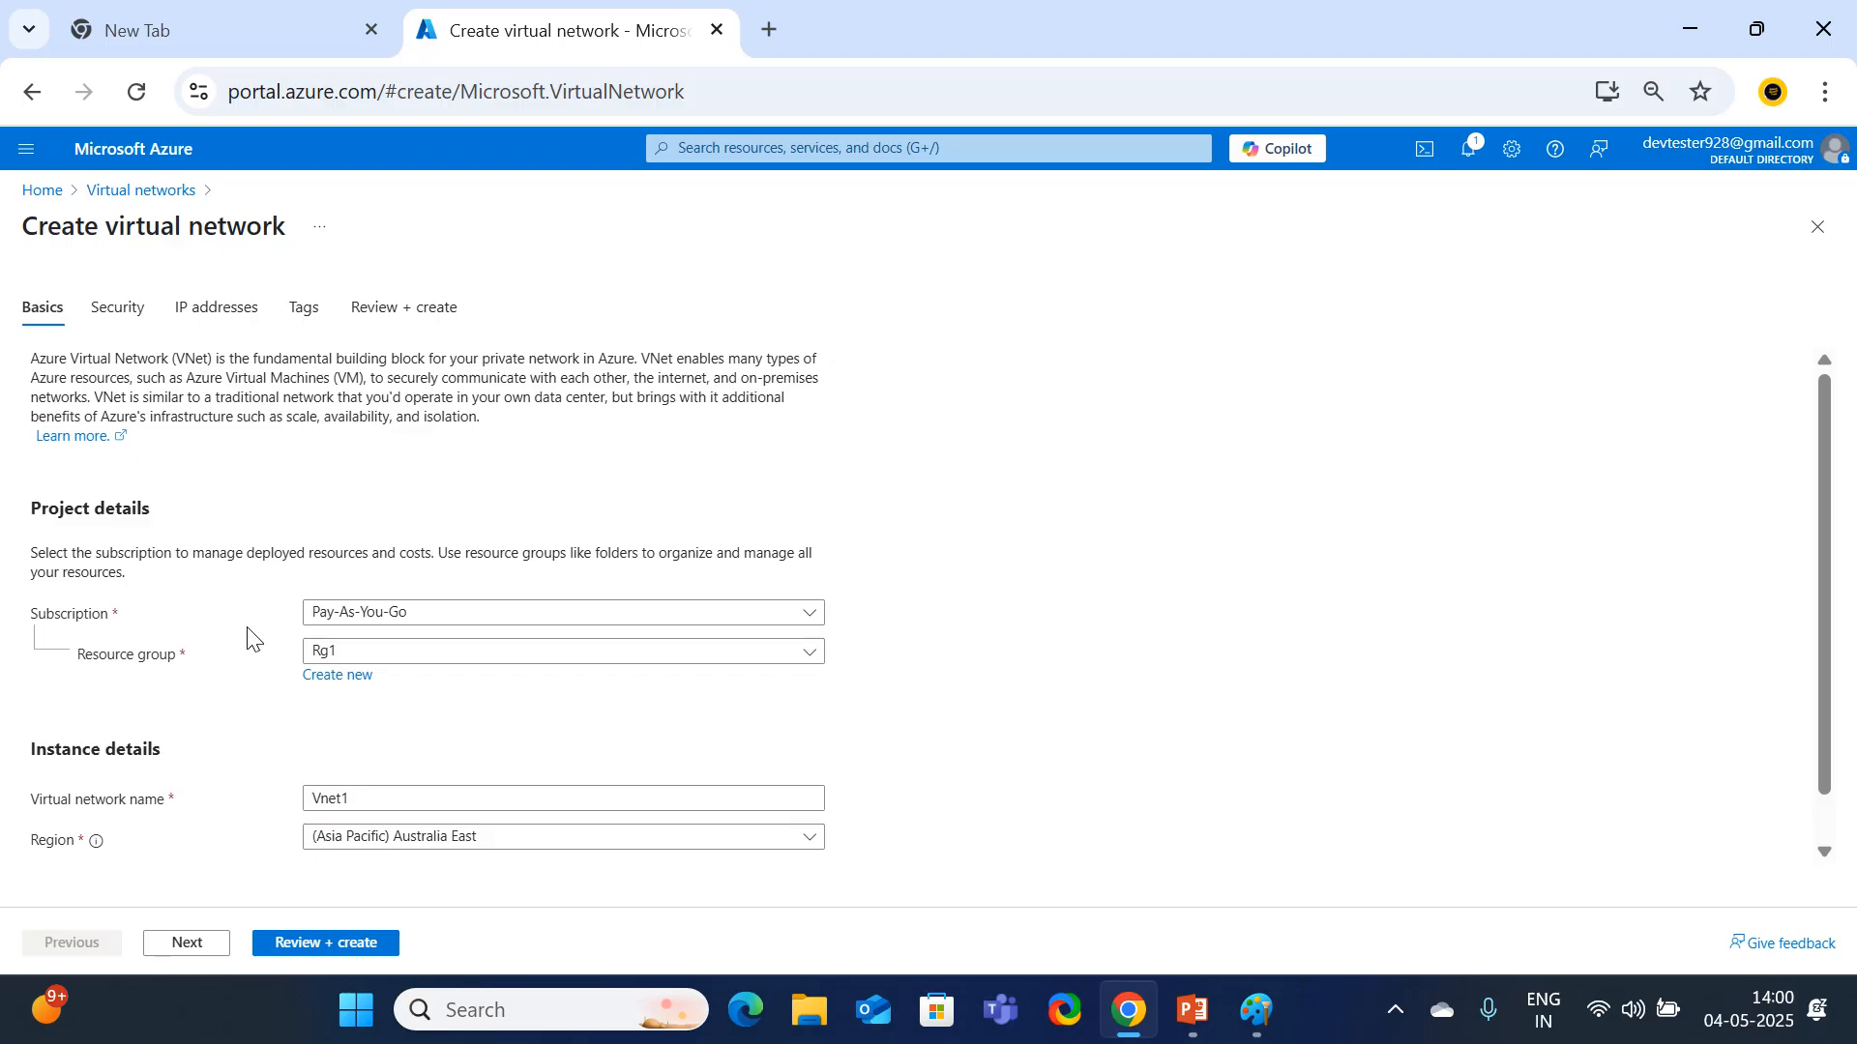
{"action": "scroll", "coordinate": [232, 646], "scroll_direction": "down", "scroll_amount": 1}
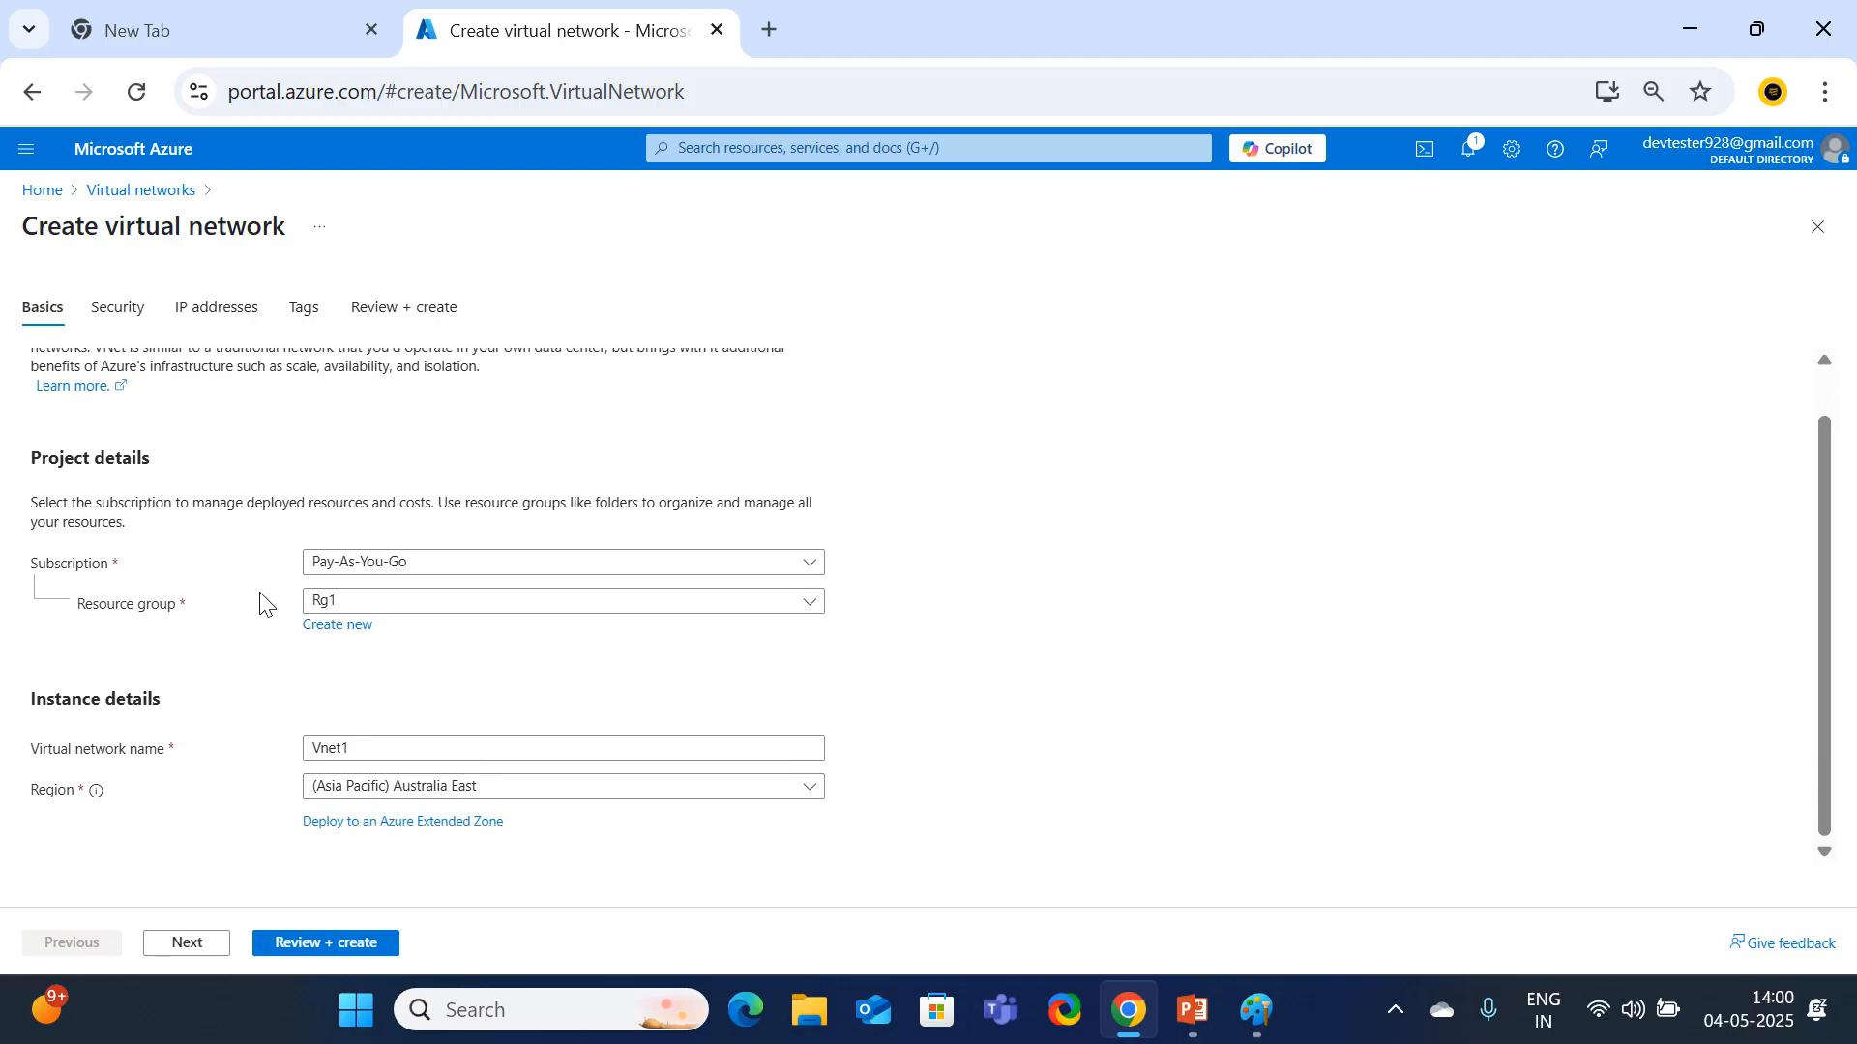
{"action": "left_click", "coordinate": [187, 956]}
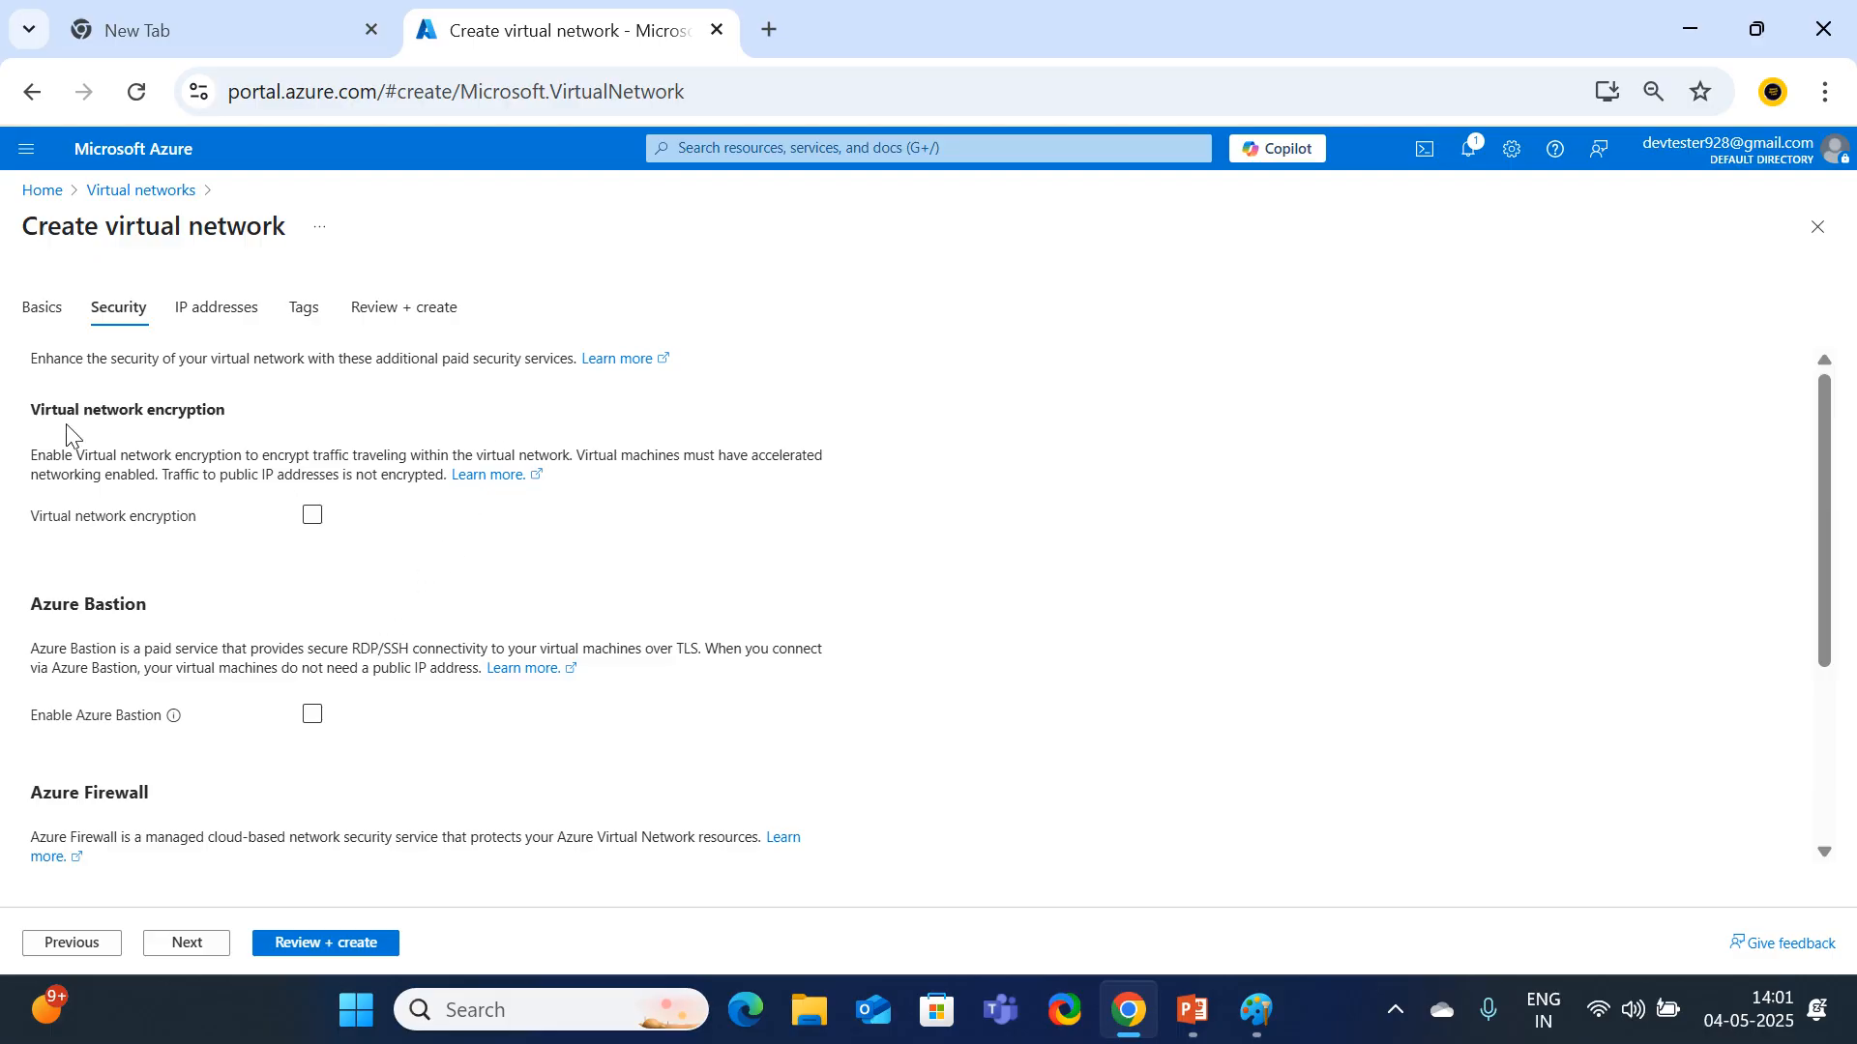
Examine the virtual network encryption option in the security settings.
{"action": "left_click_drag", "start_coordinate": [31, 410], "coordinate": [226, 414]}
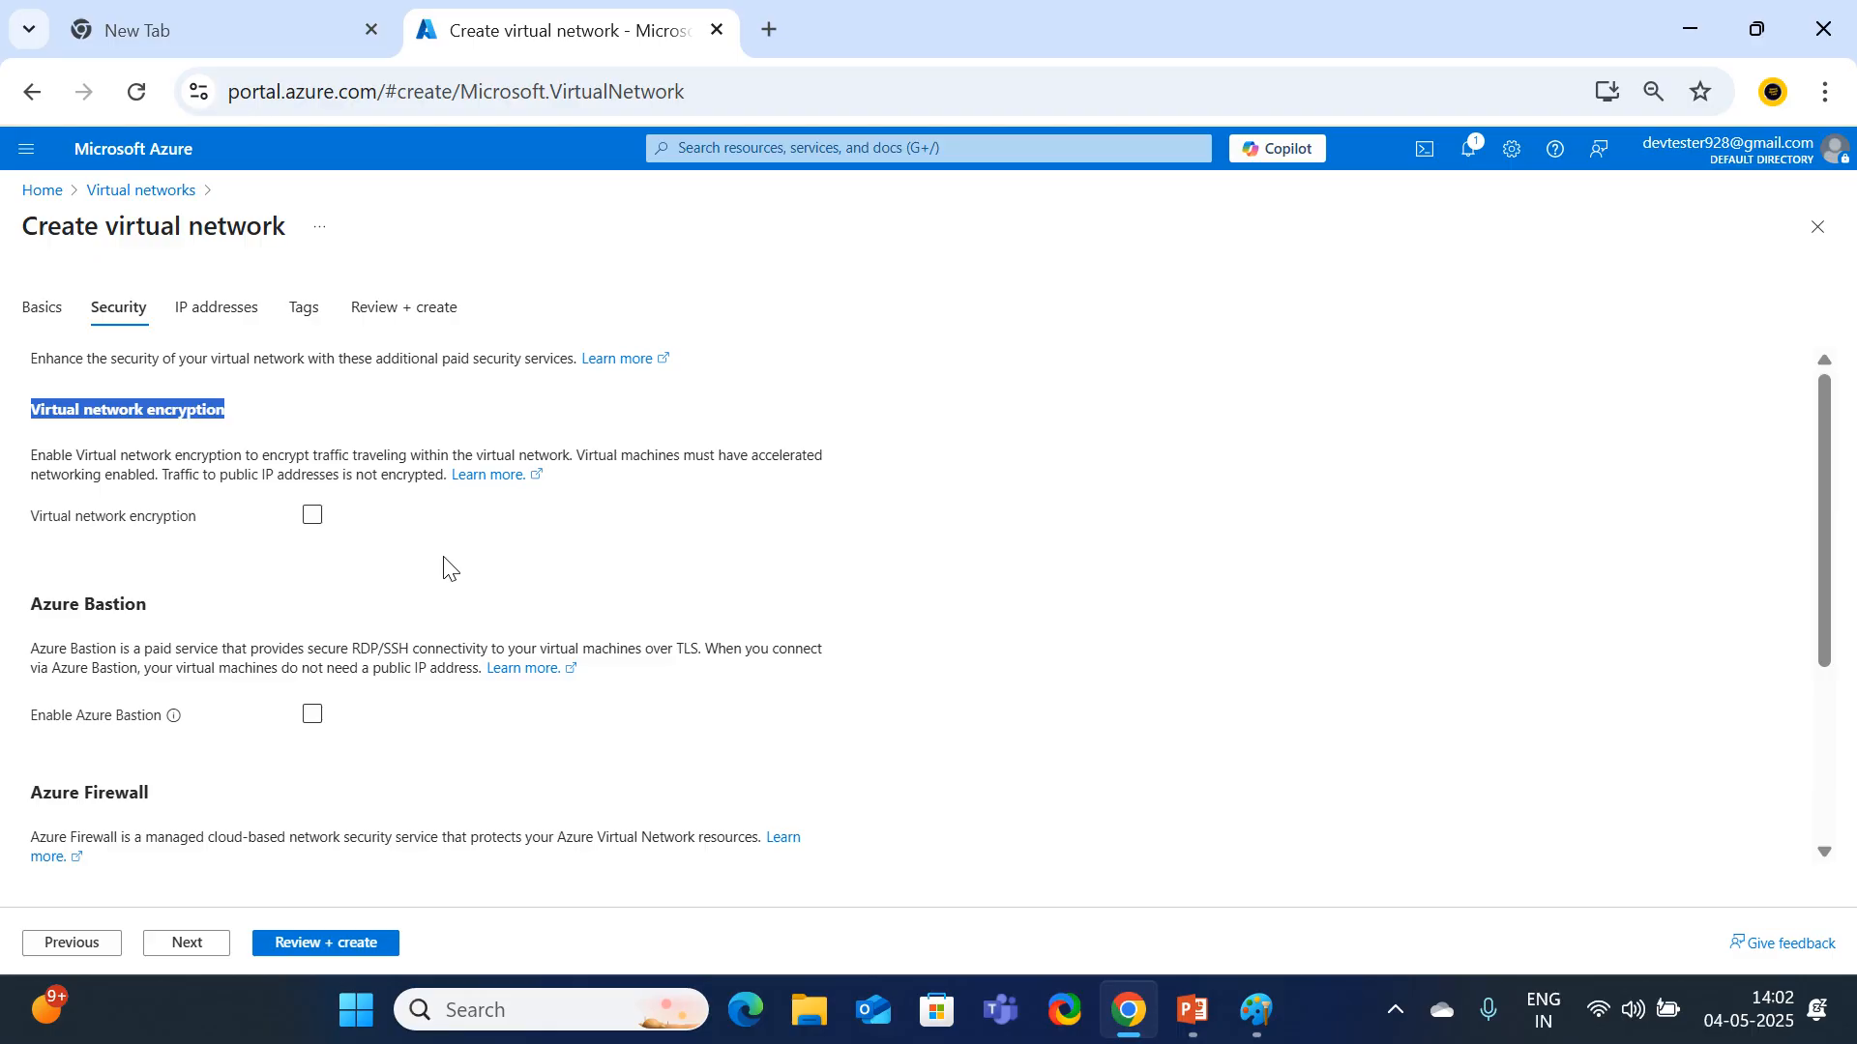
{"action": "left_click", "coordinate": [312, 515]}
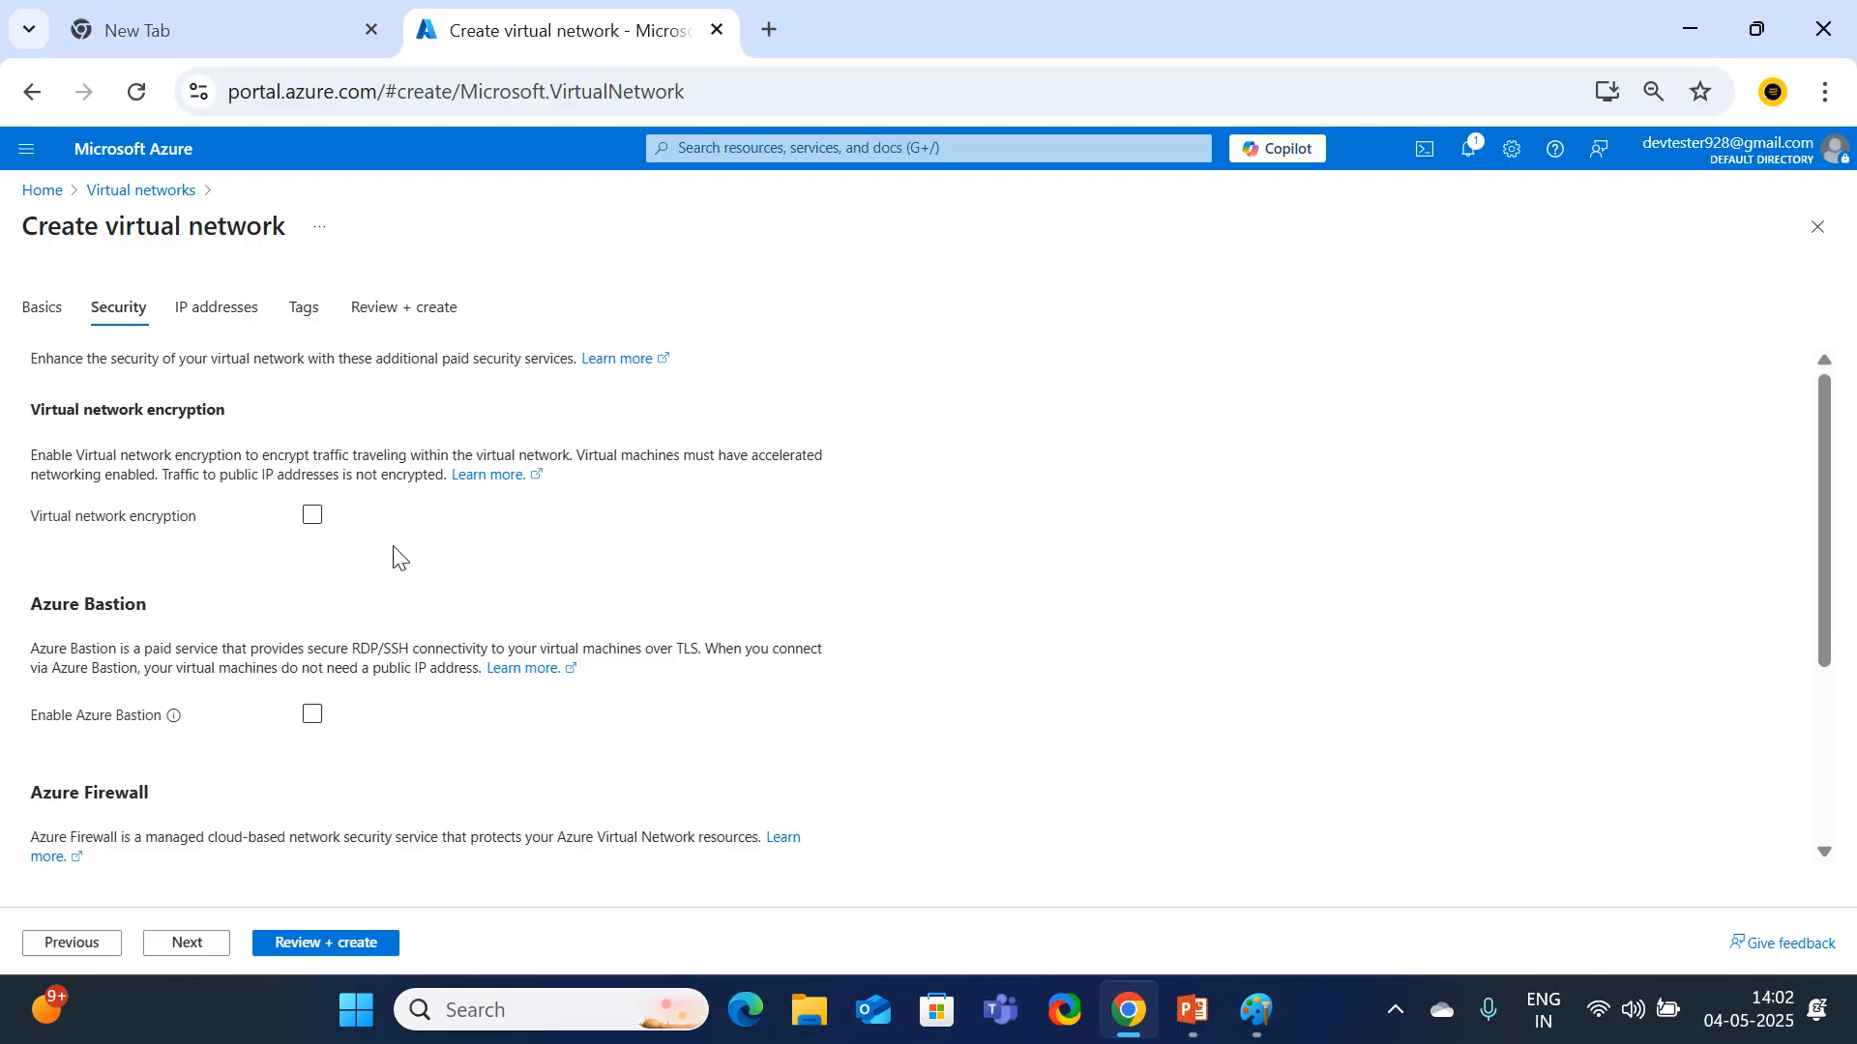
{"action": "left_click", "coordinate": [316, 524]}
{"action": "left_click", "coordinate": [313, 519]}
{"action": "left_click", "coordinate": [311, 522]}
{"action": "left_click", "coordinate": [314, 518]}
{"action": "left_click", "coordinate": [313, 519]}
Examine the Azure Bastion option and read its description of secure RDP/SSH connectivity to virtual machines.
{"action": "scroll", "coordinate": [443, 638], "scroll_direction": "down", "scroll_amount": 3}
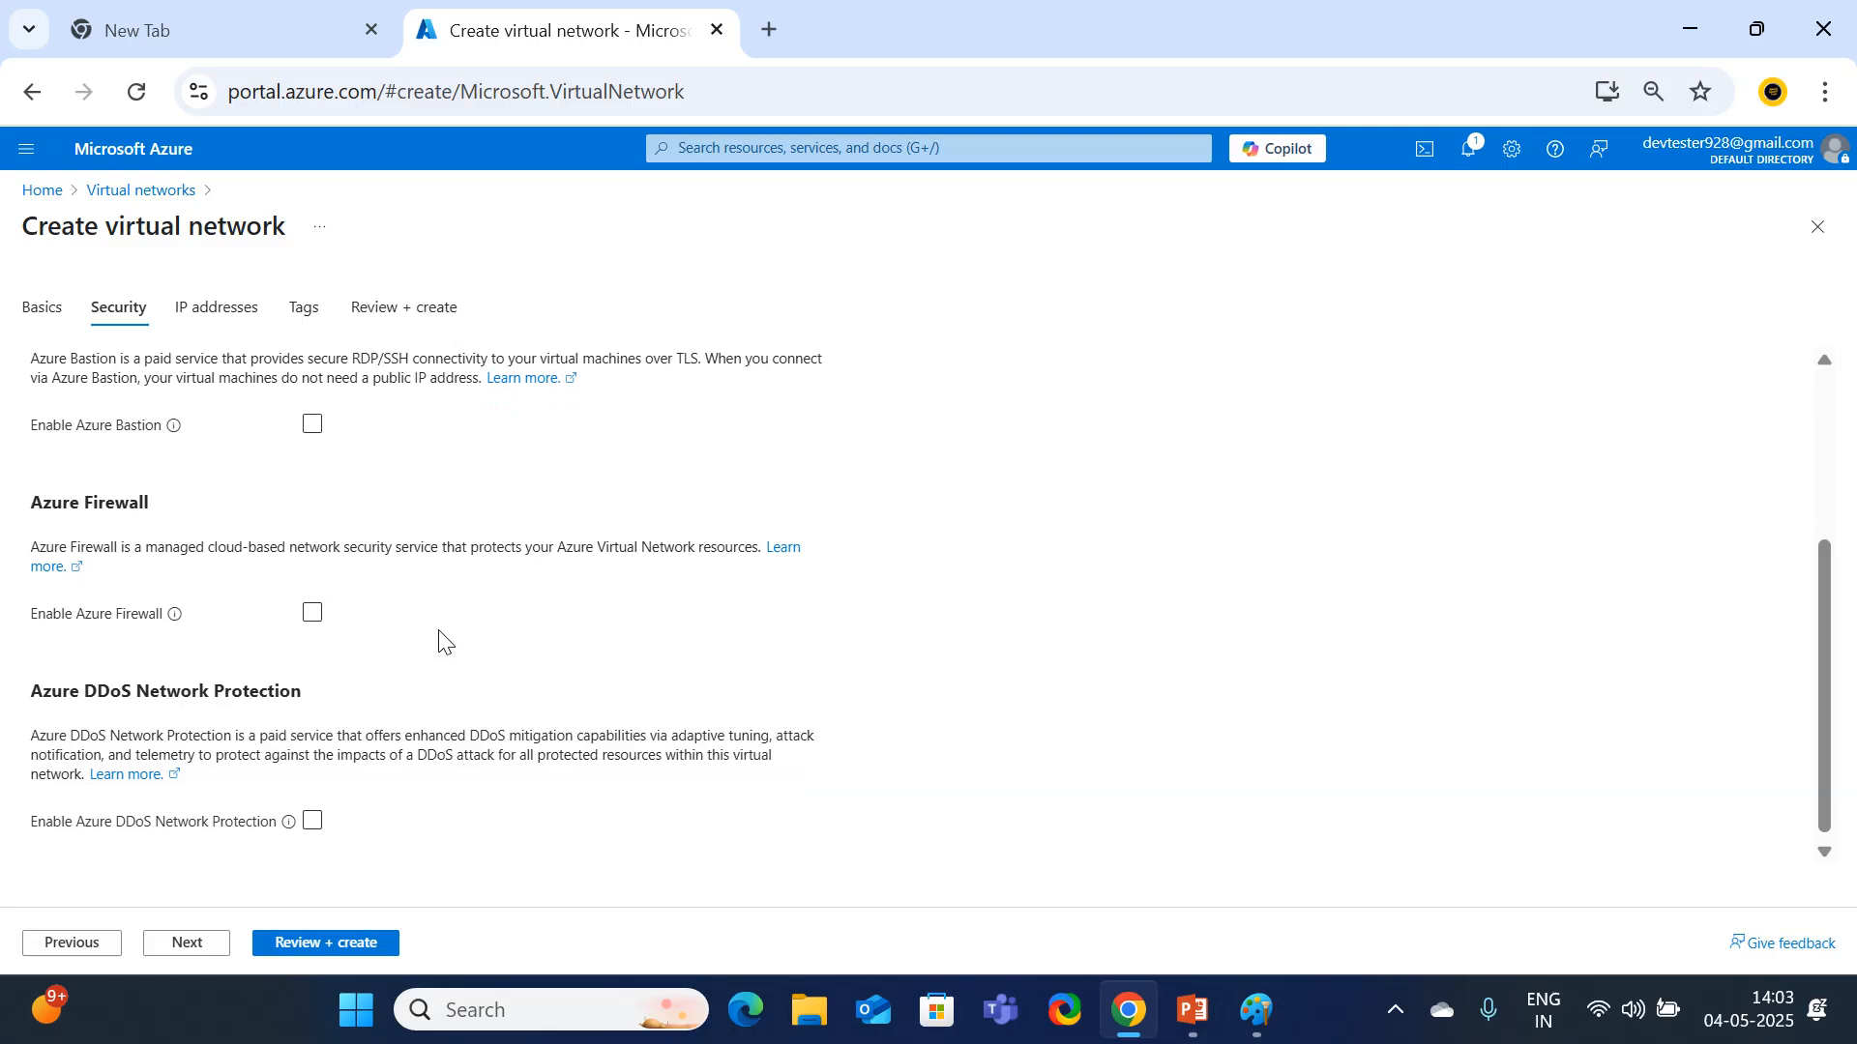
{"action": "scroll", "coordinate": [426, 633], "scroll_direction": "up", "scroll_amount": 2}
{"action": "left_click_drag", "start_coordinate": [31, 460], "coordinate": [843, 573]}
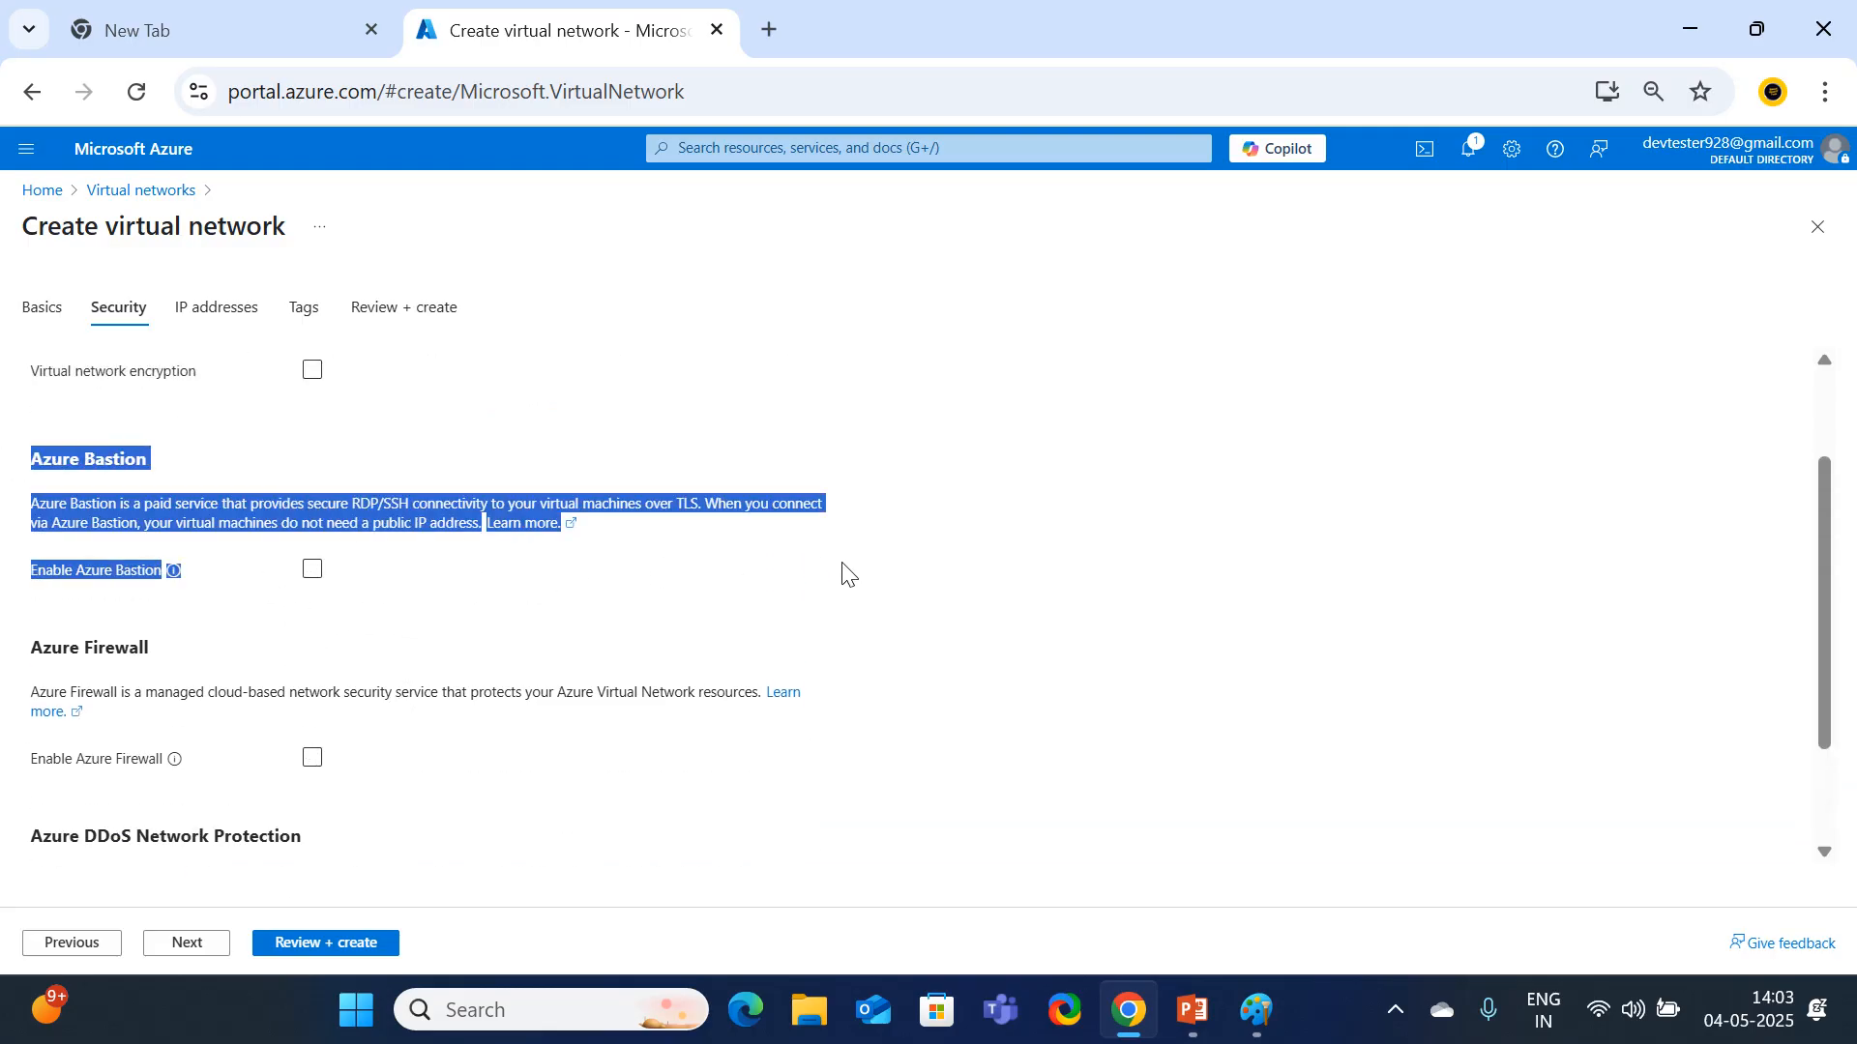
{"action": "left_click", "coordinate": [422, 593]}
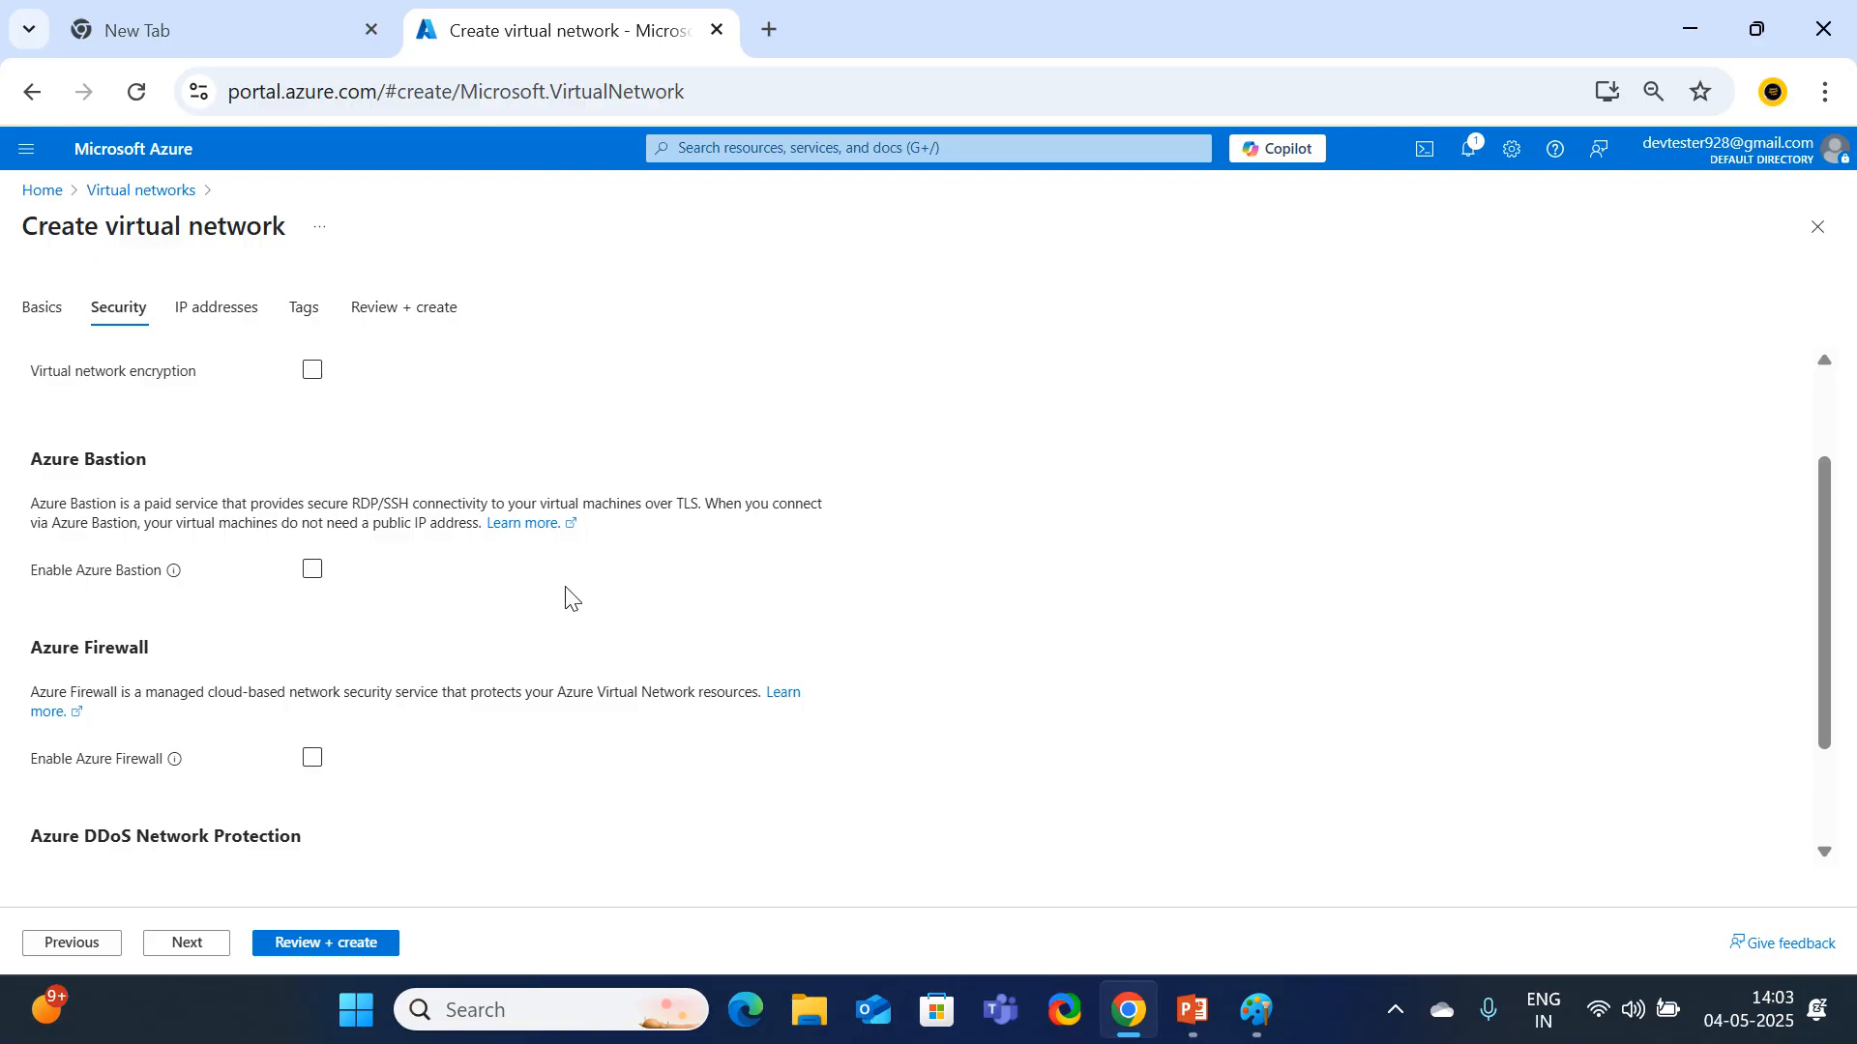
{"action": "left_click_drag", "start_coordinate": [21, 462], "coordinate": [187, 471]}
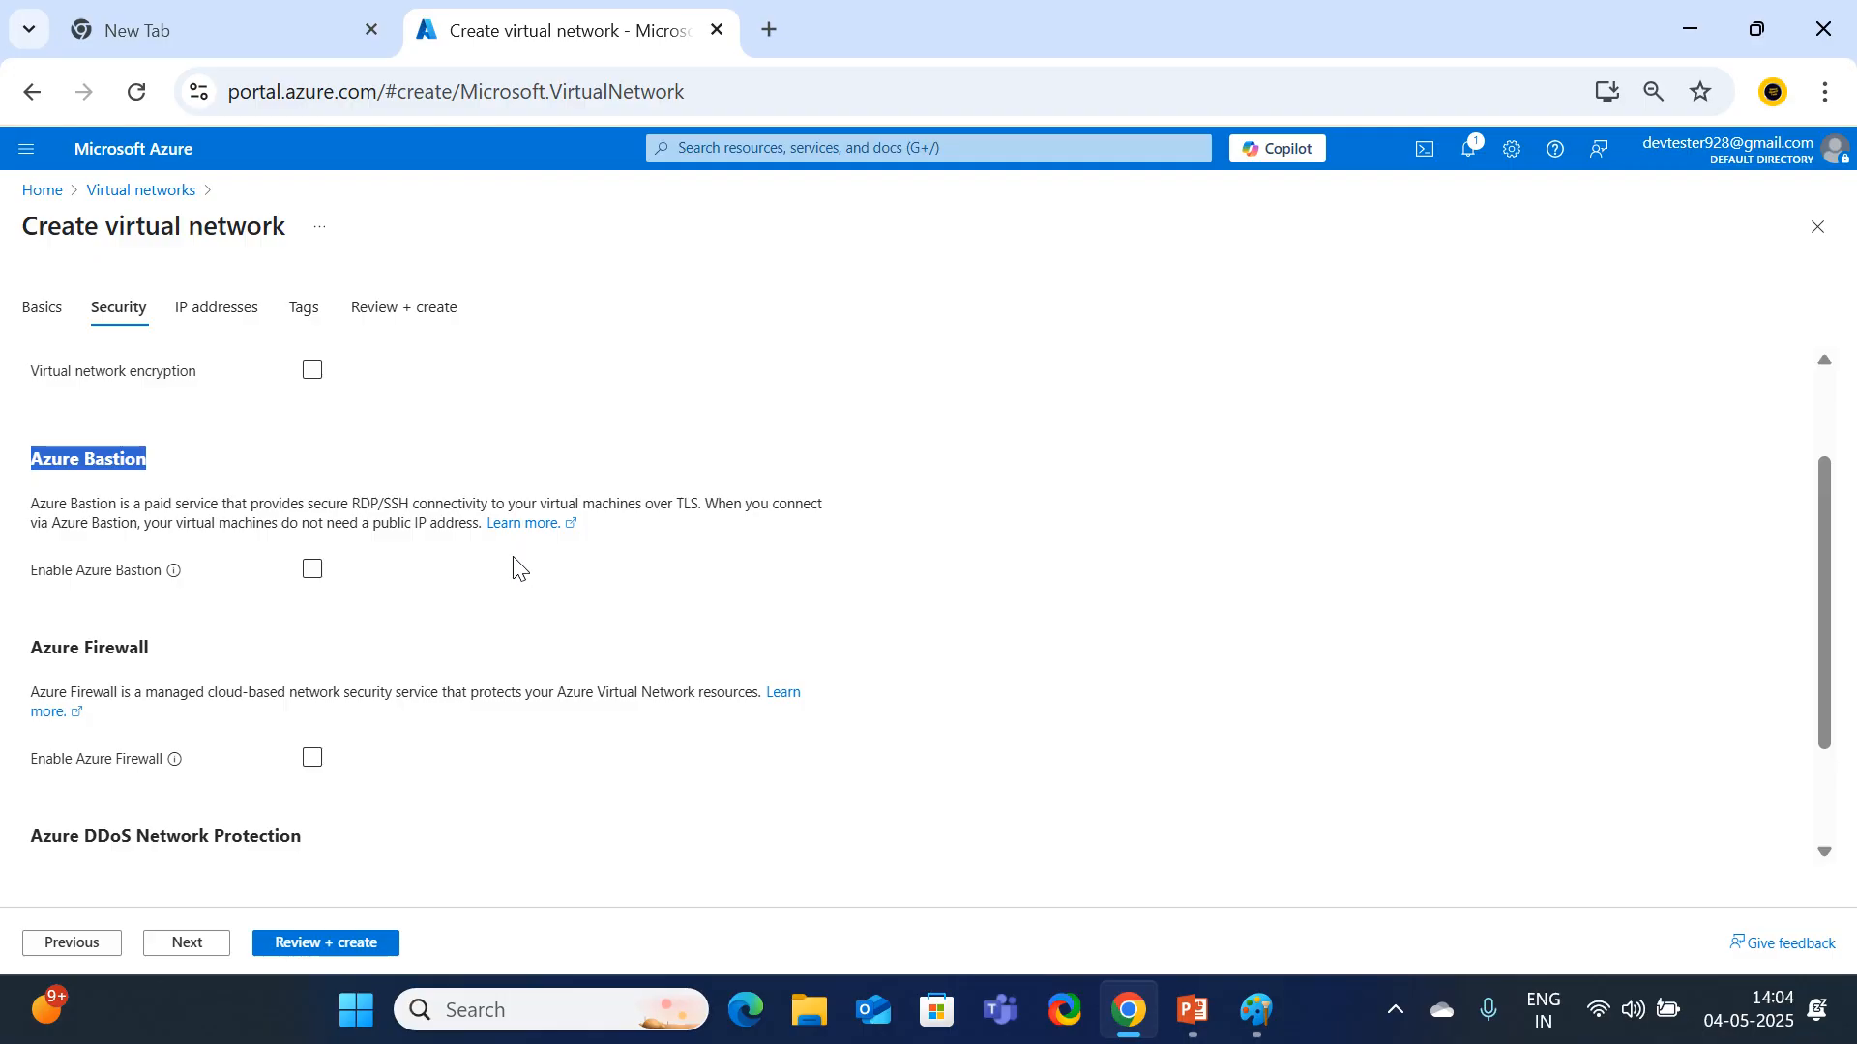
{"action": "left_click", "coordinate": [312, 570]}
{"action": "left_click_drag", "start_coordinate": [21, 464], "coordinate": [197, 472]}
{"action": "left_click", "coordinate": [48, 451]}
{"action": "left_click_drag", "start_coordinate": [50, 451], "coordinate": [166, 464]}
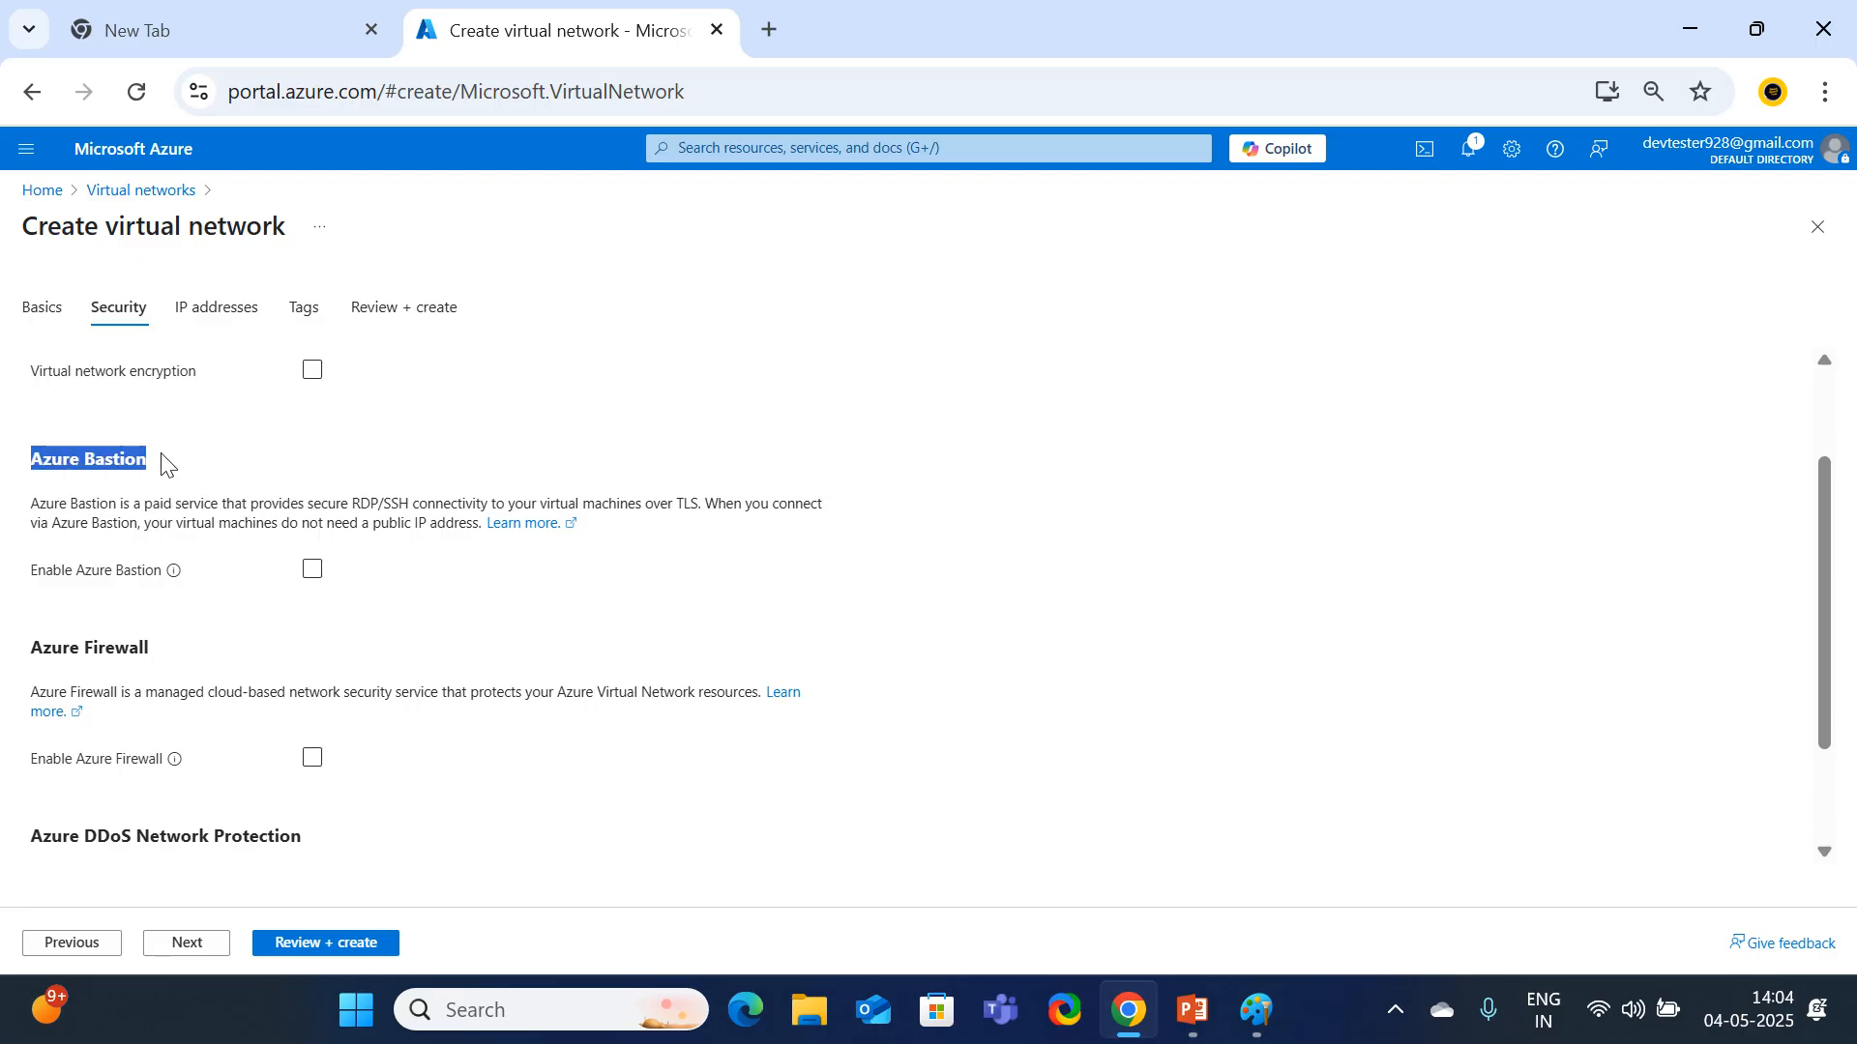
{"action": "left_click", "coordinate": [392, 592]}
{"action": "left_click_drag", "start_coordinate": [24, 505], "coordinate": [448, 531]}
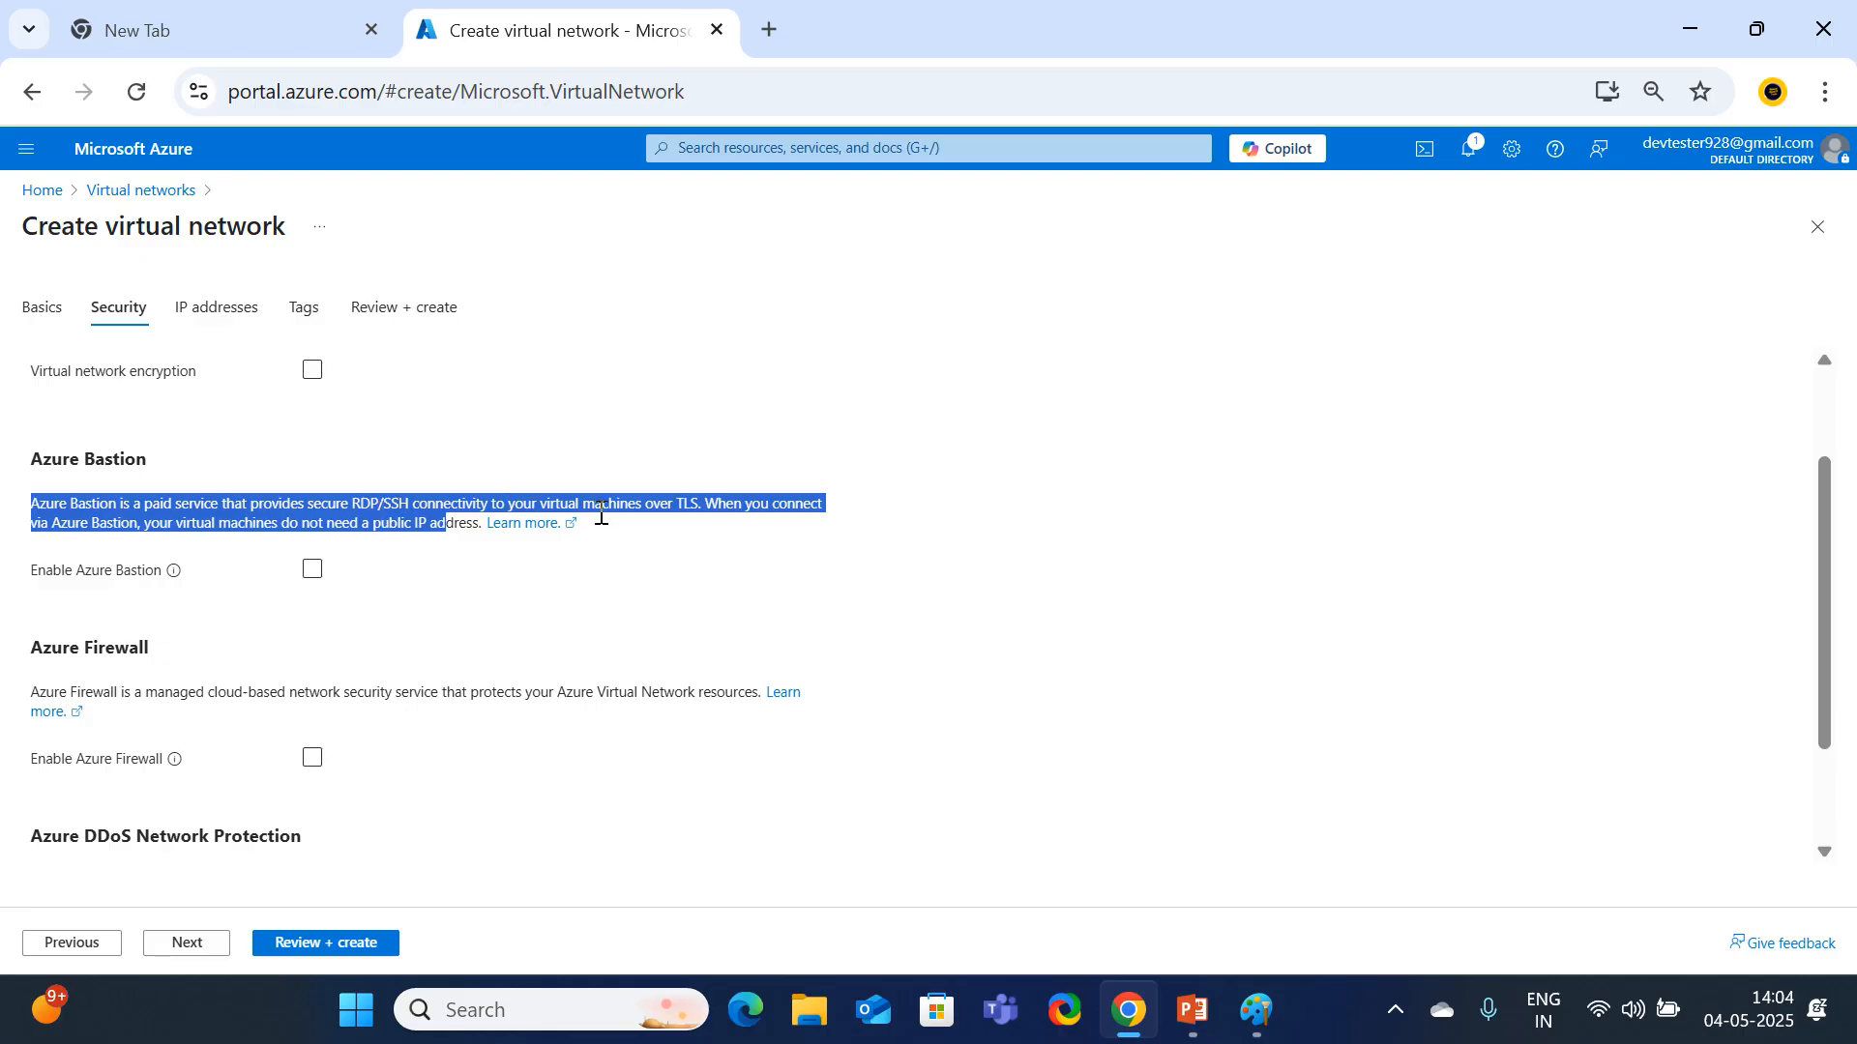
{"action": "left_click", "coordinate": [727, 522]}
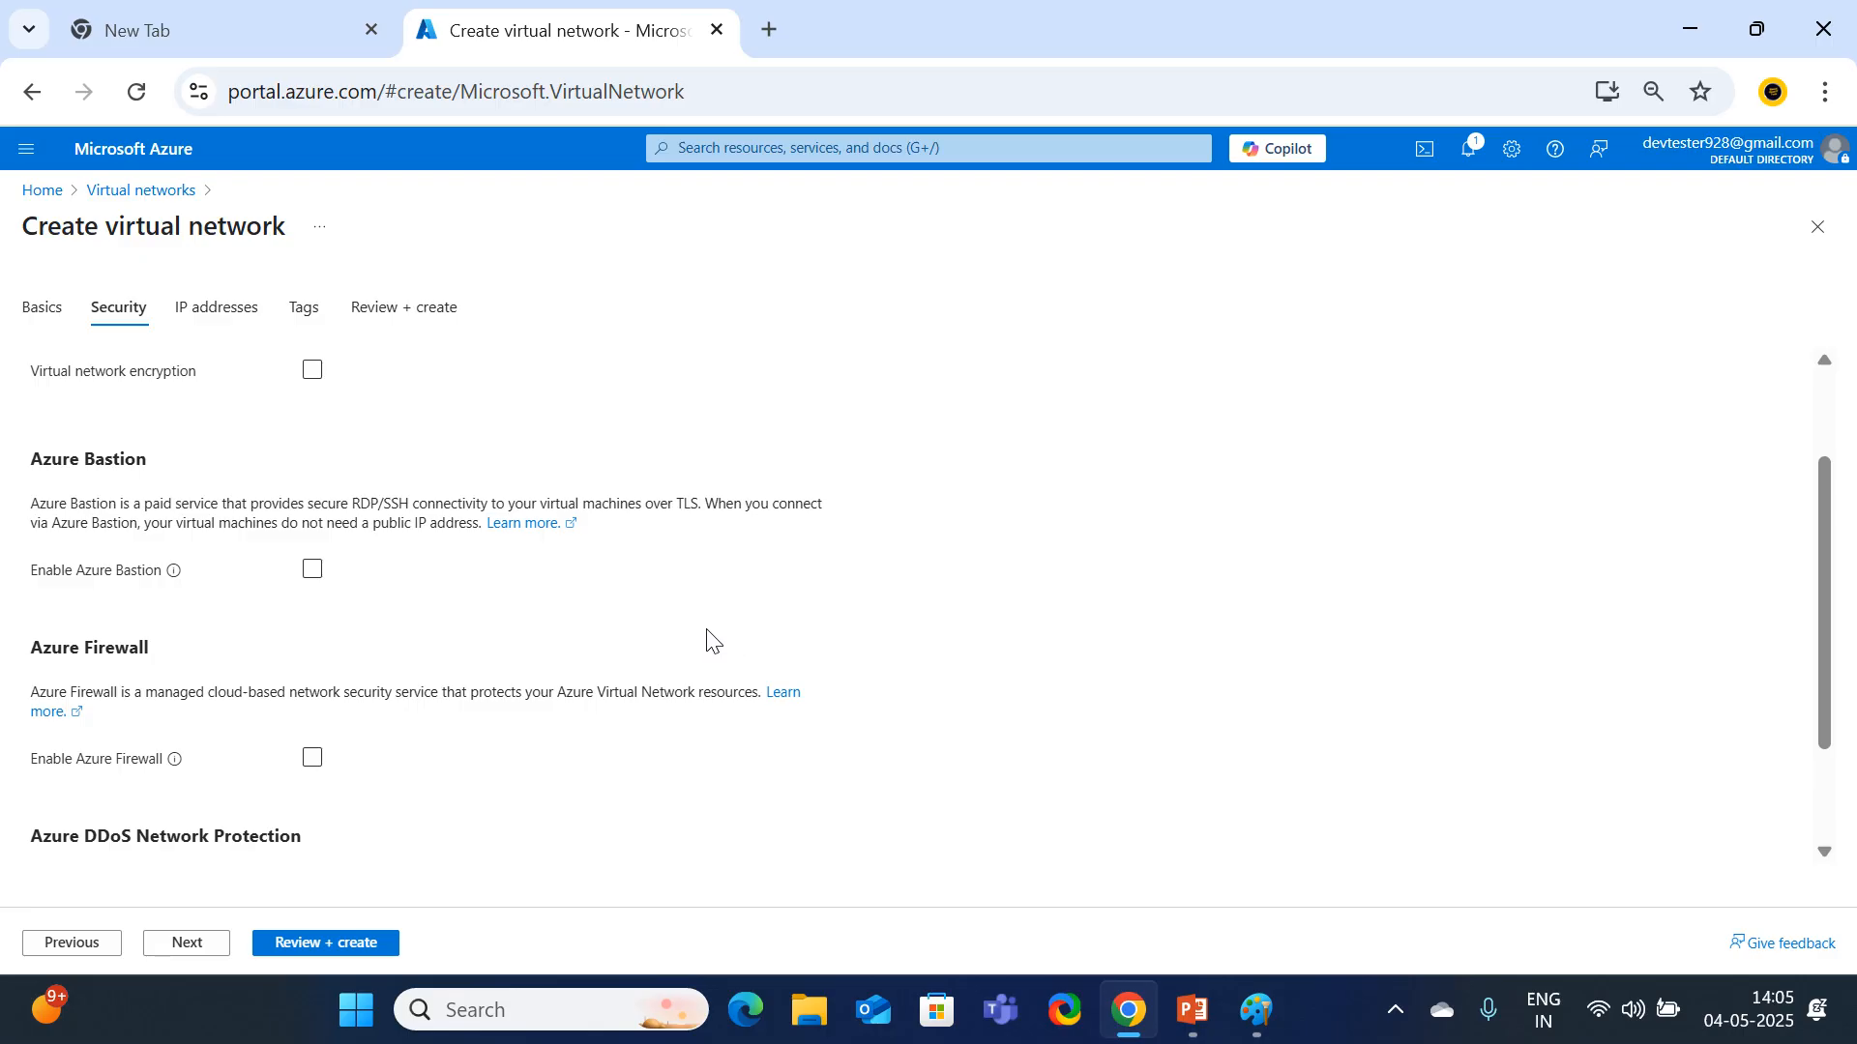
{"action": "left_click_drag", "start_coordinate": [29, 463], "coordinate": [203, 489]}
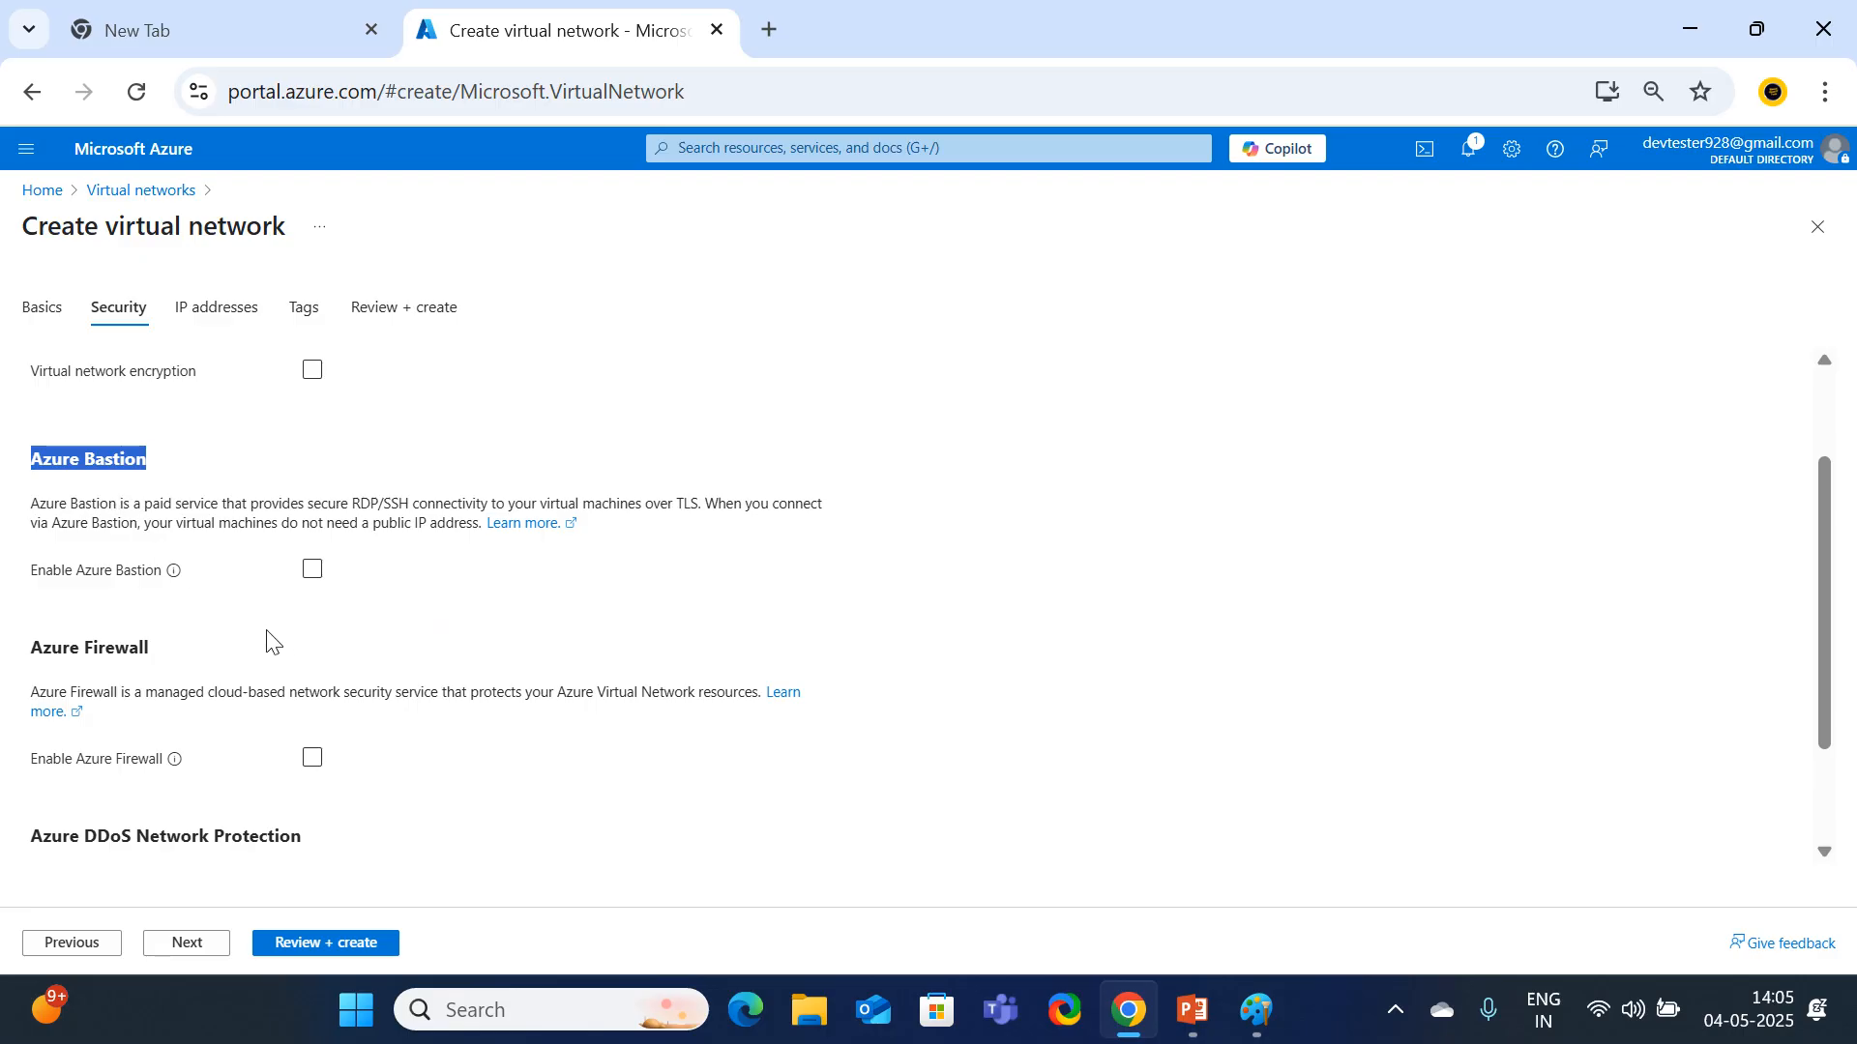
Examine the Azure Firewall and Azure DDoS Network Protection options and their descriptions.
{"action": "scroll", "coordinate": [275, 646], "scroll_direction": "down", "scroll_amount": 2}
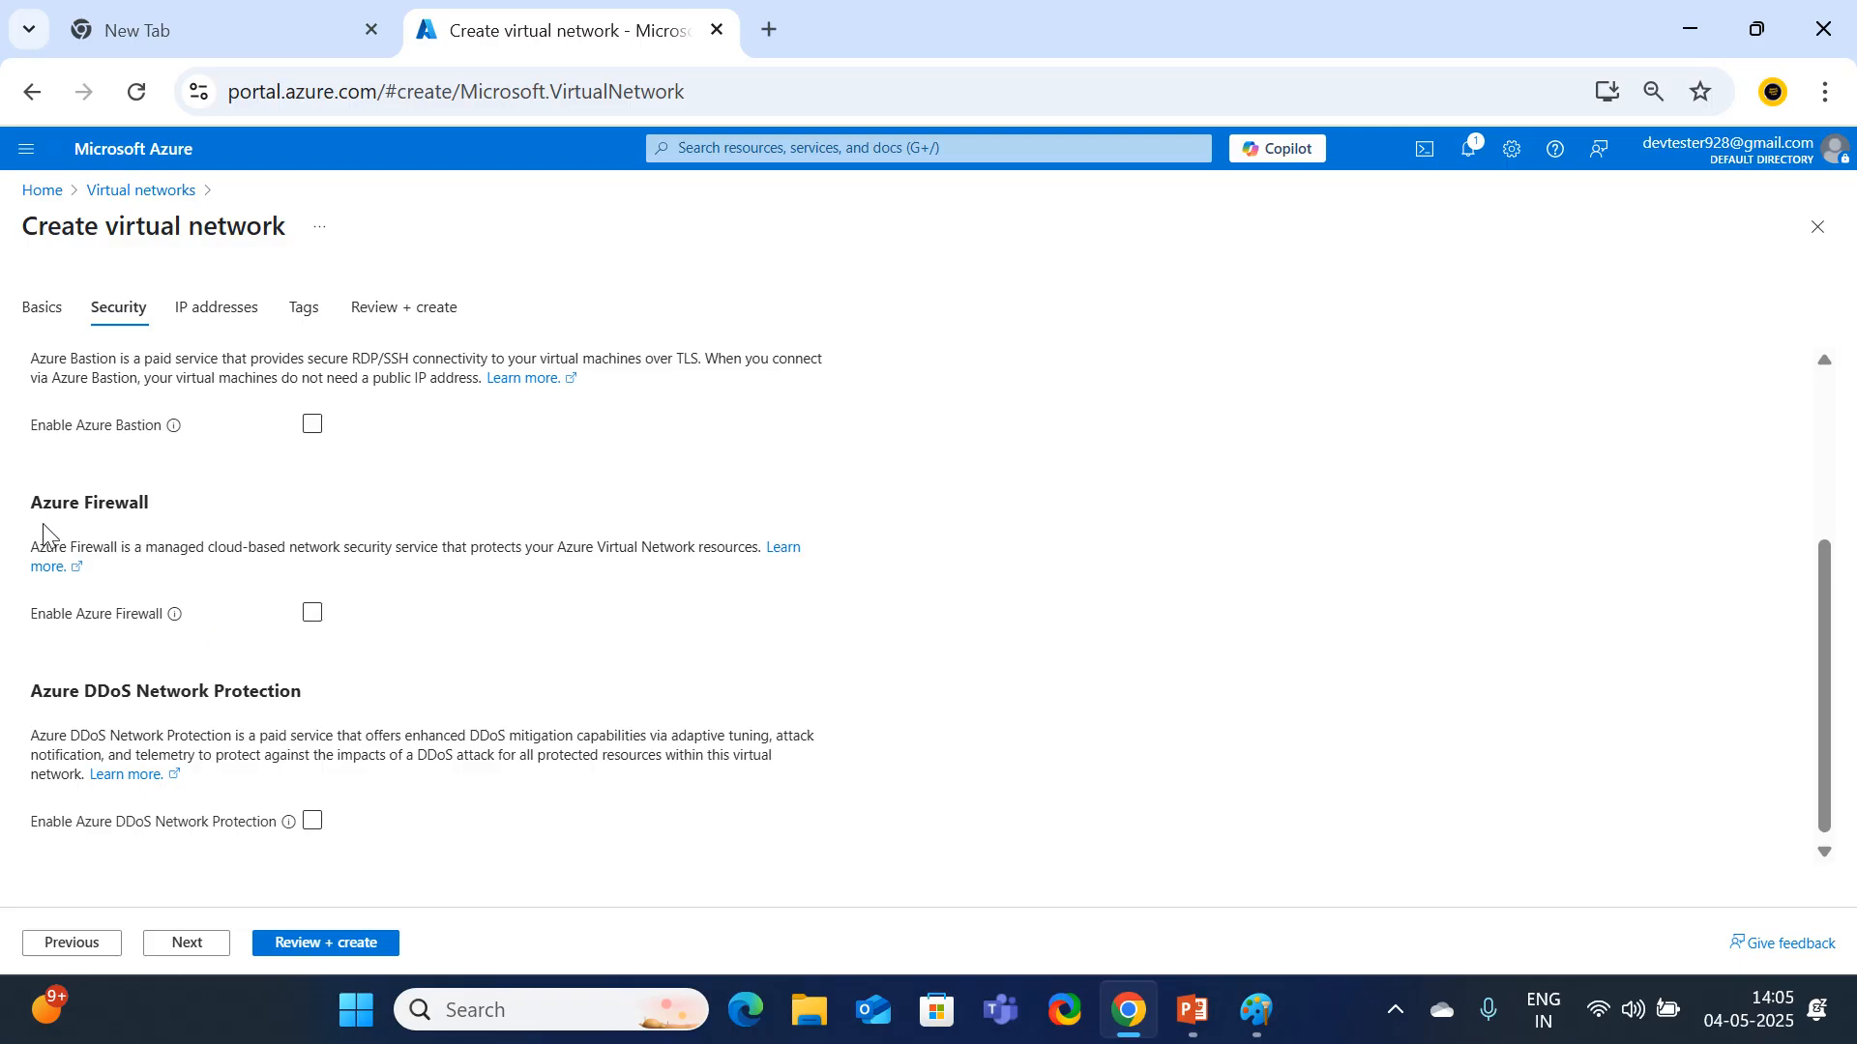
{"action": "left_click_drag", "start_coordinate": [27, 510], "coordinate": [194, 514]}
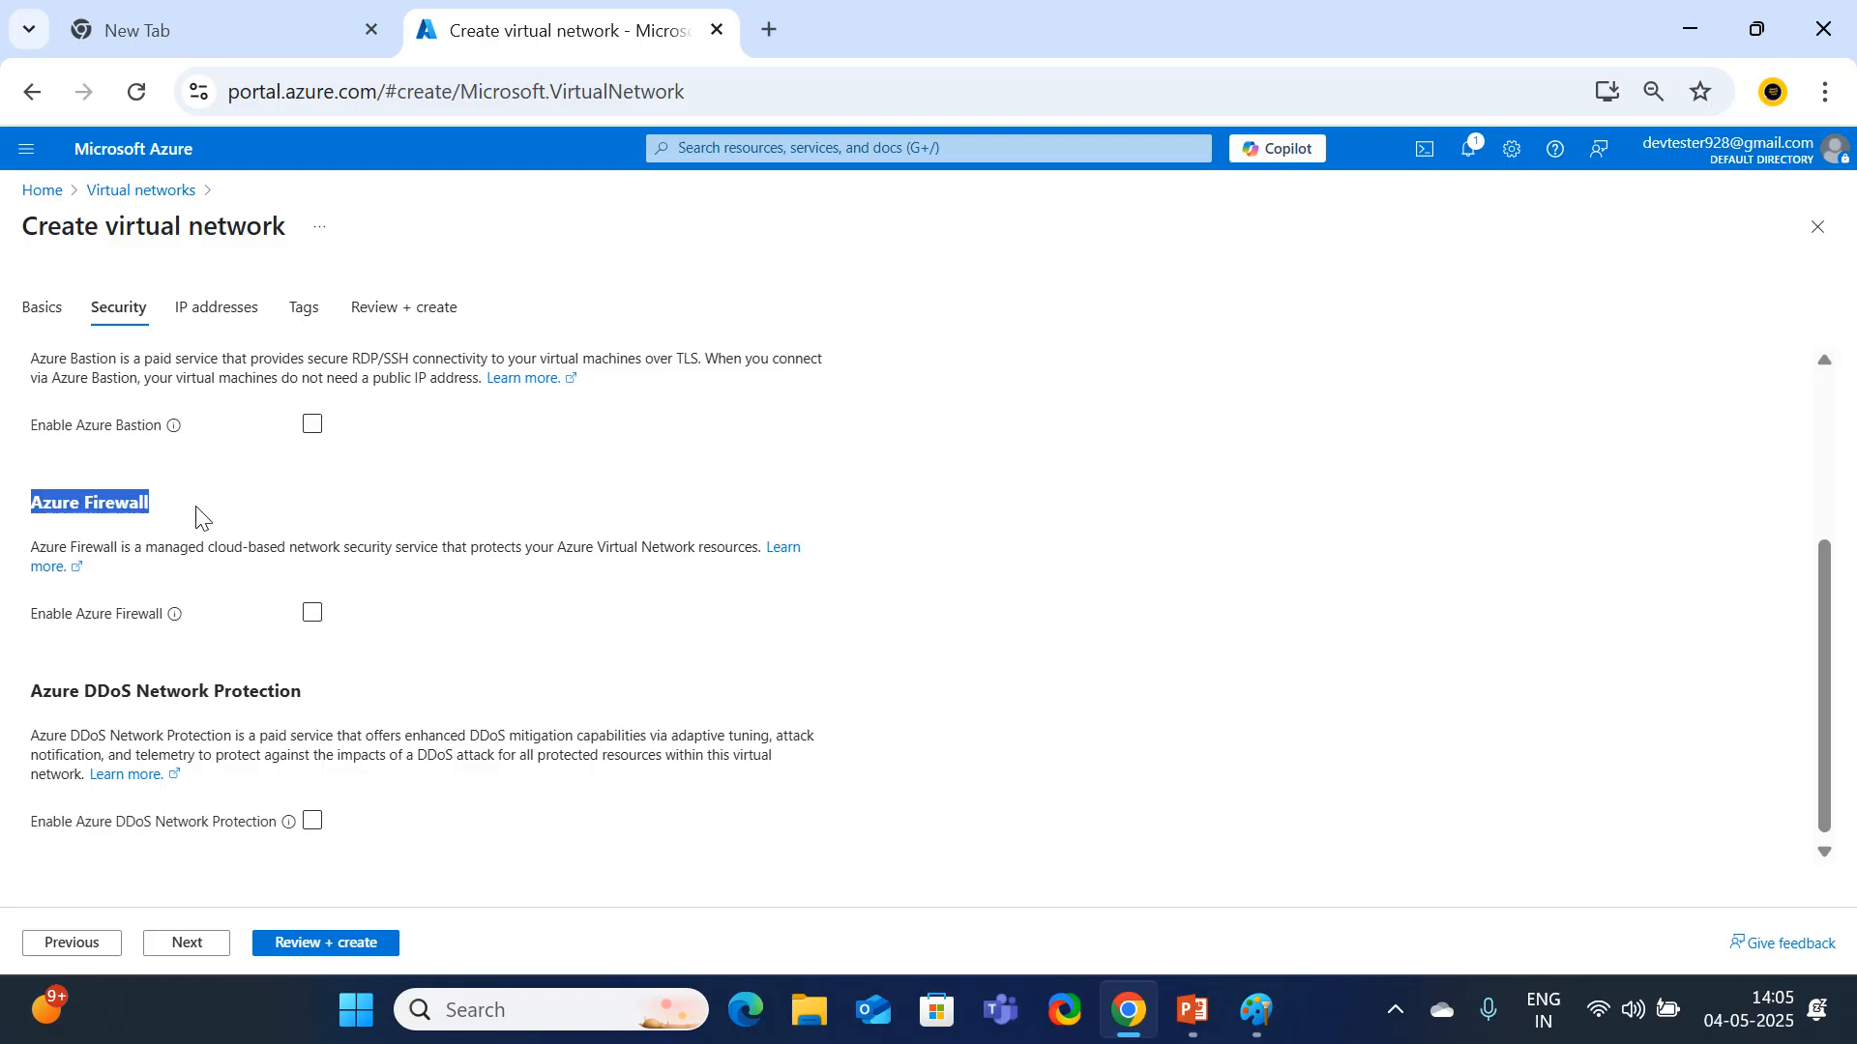
{"action": "left_click", "coordinate": [425, 503]}
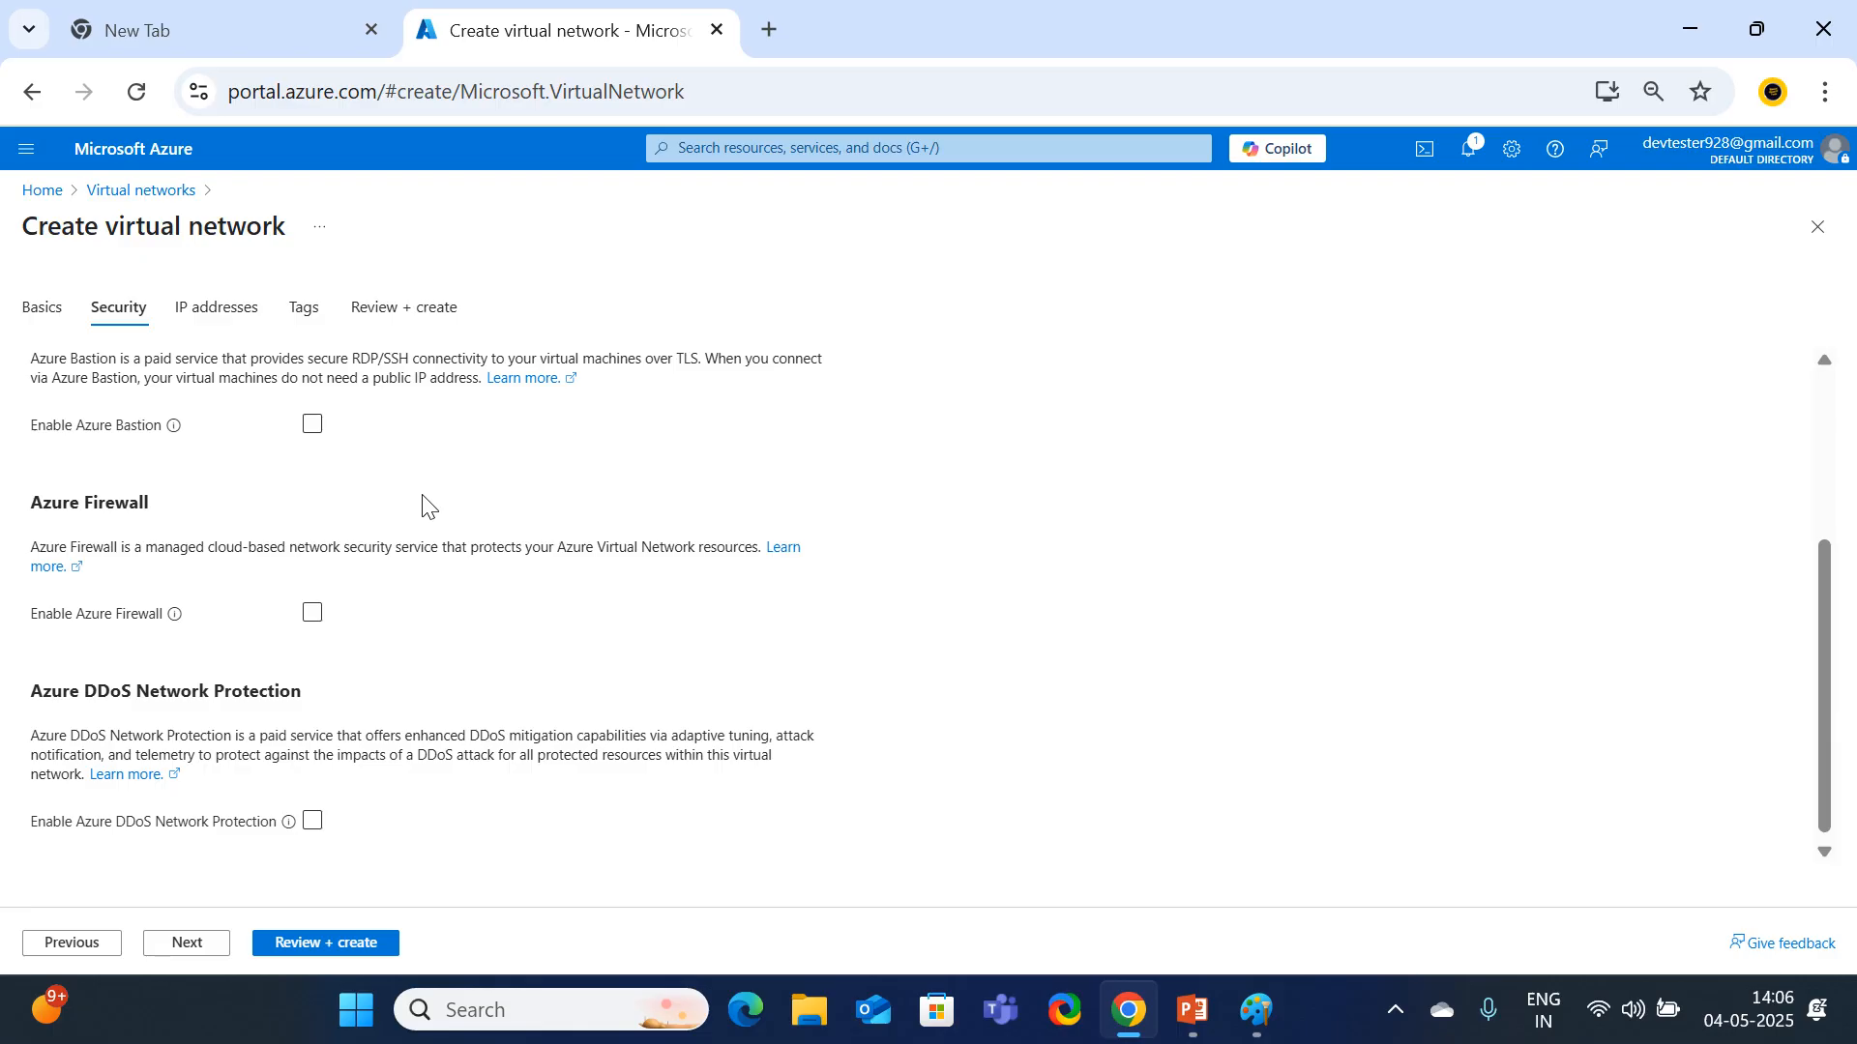
{"action": "scroll", "coordinate": [464, 658], "scroll_direction": "down", "scroll_amount": 1}
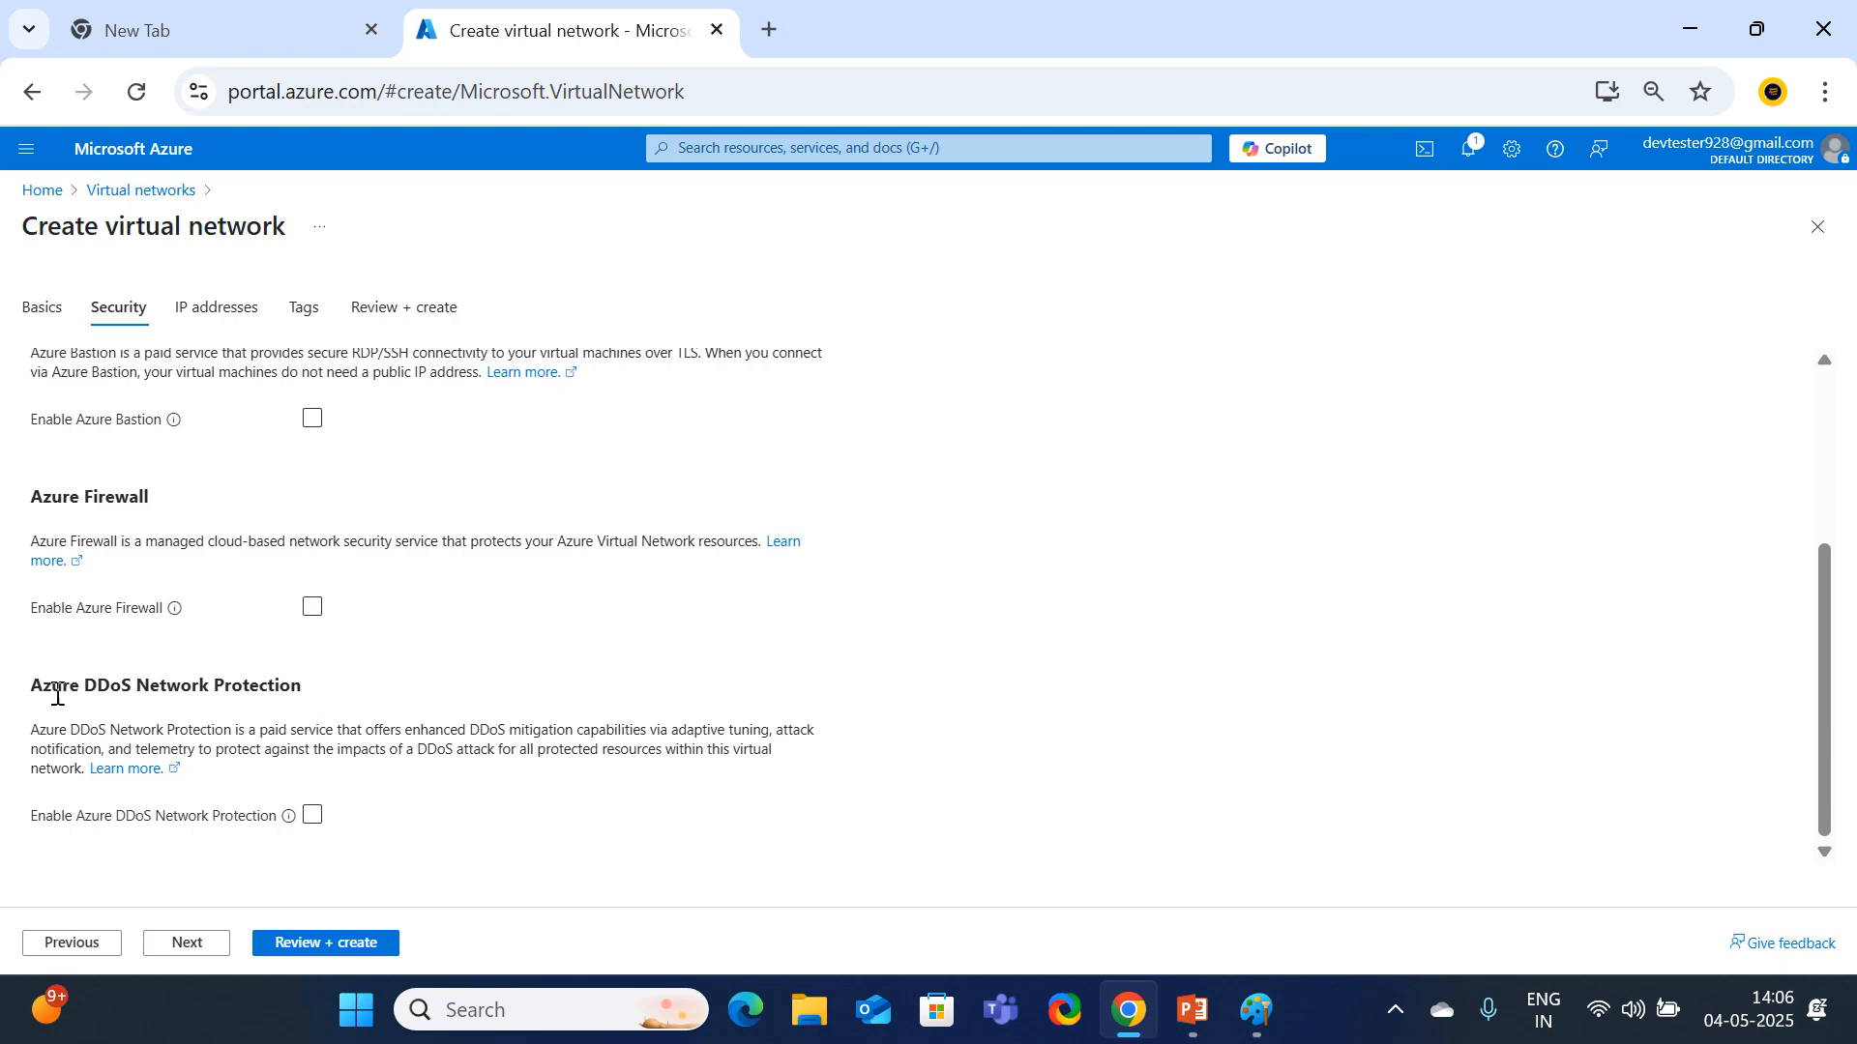
{"action": "left_click_drag", "start_coordinate": [32, 694], "coordinate": [336, 705]}
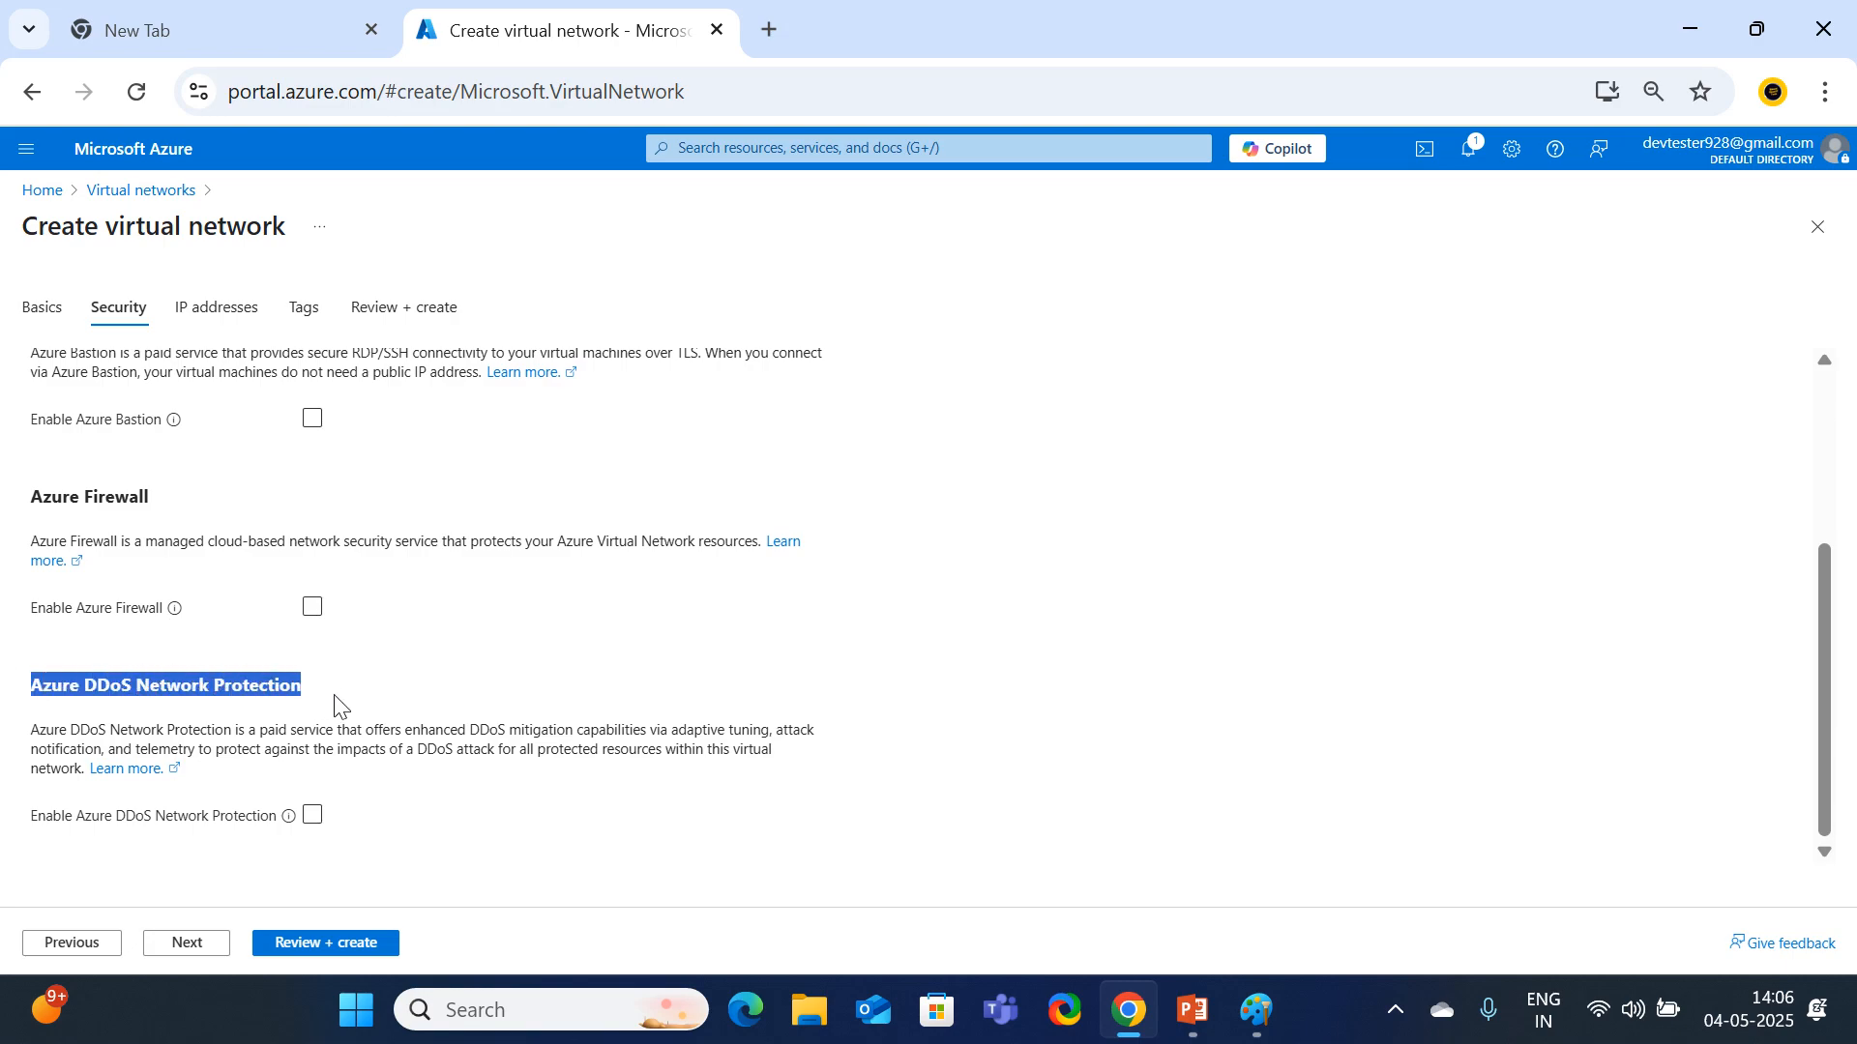
{"action": "left_click", "coordinate": [486, 676]}
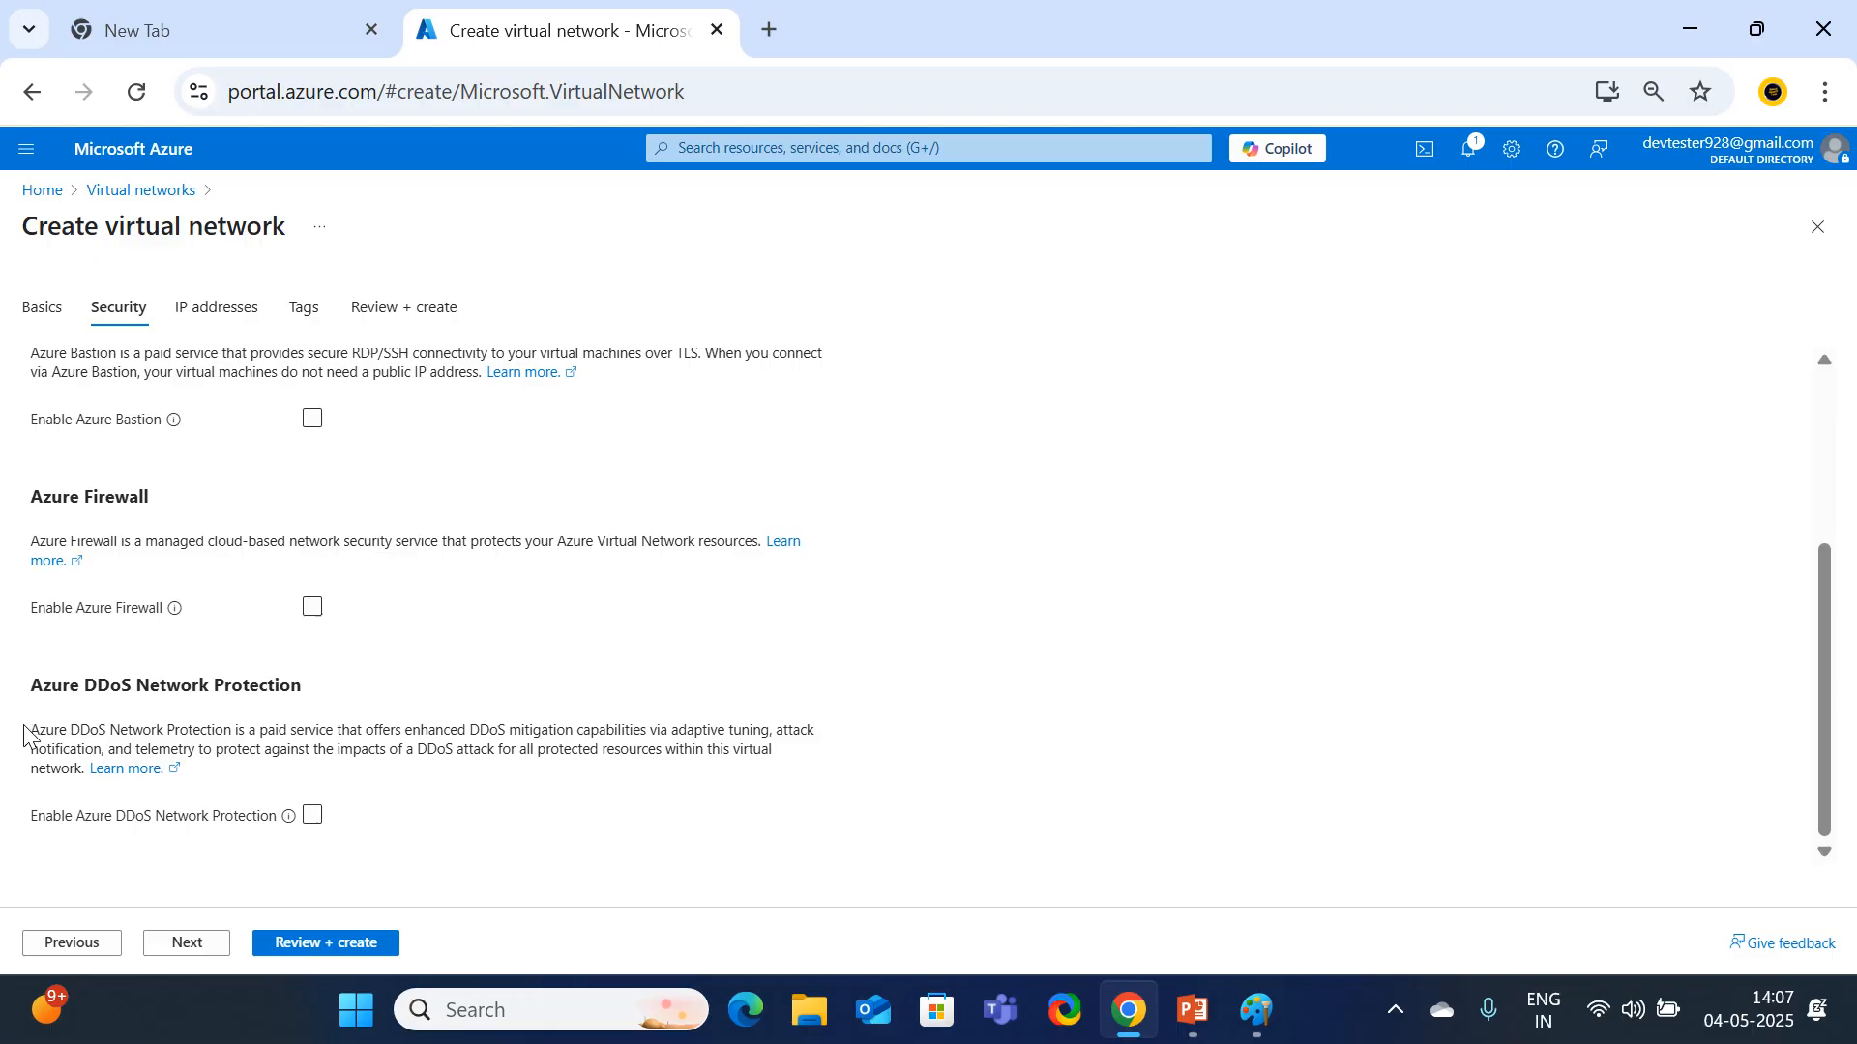
{"action": "left_click_drag", "start_coordinate": [31, 730], "coordinate": [132, 735]}
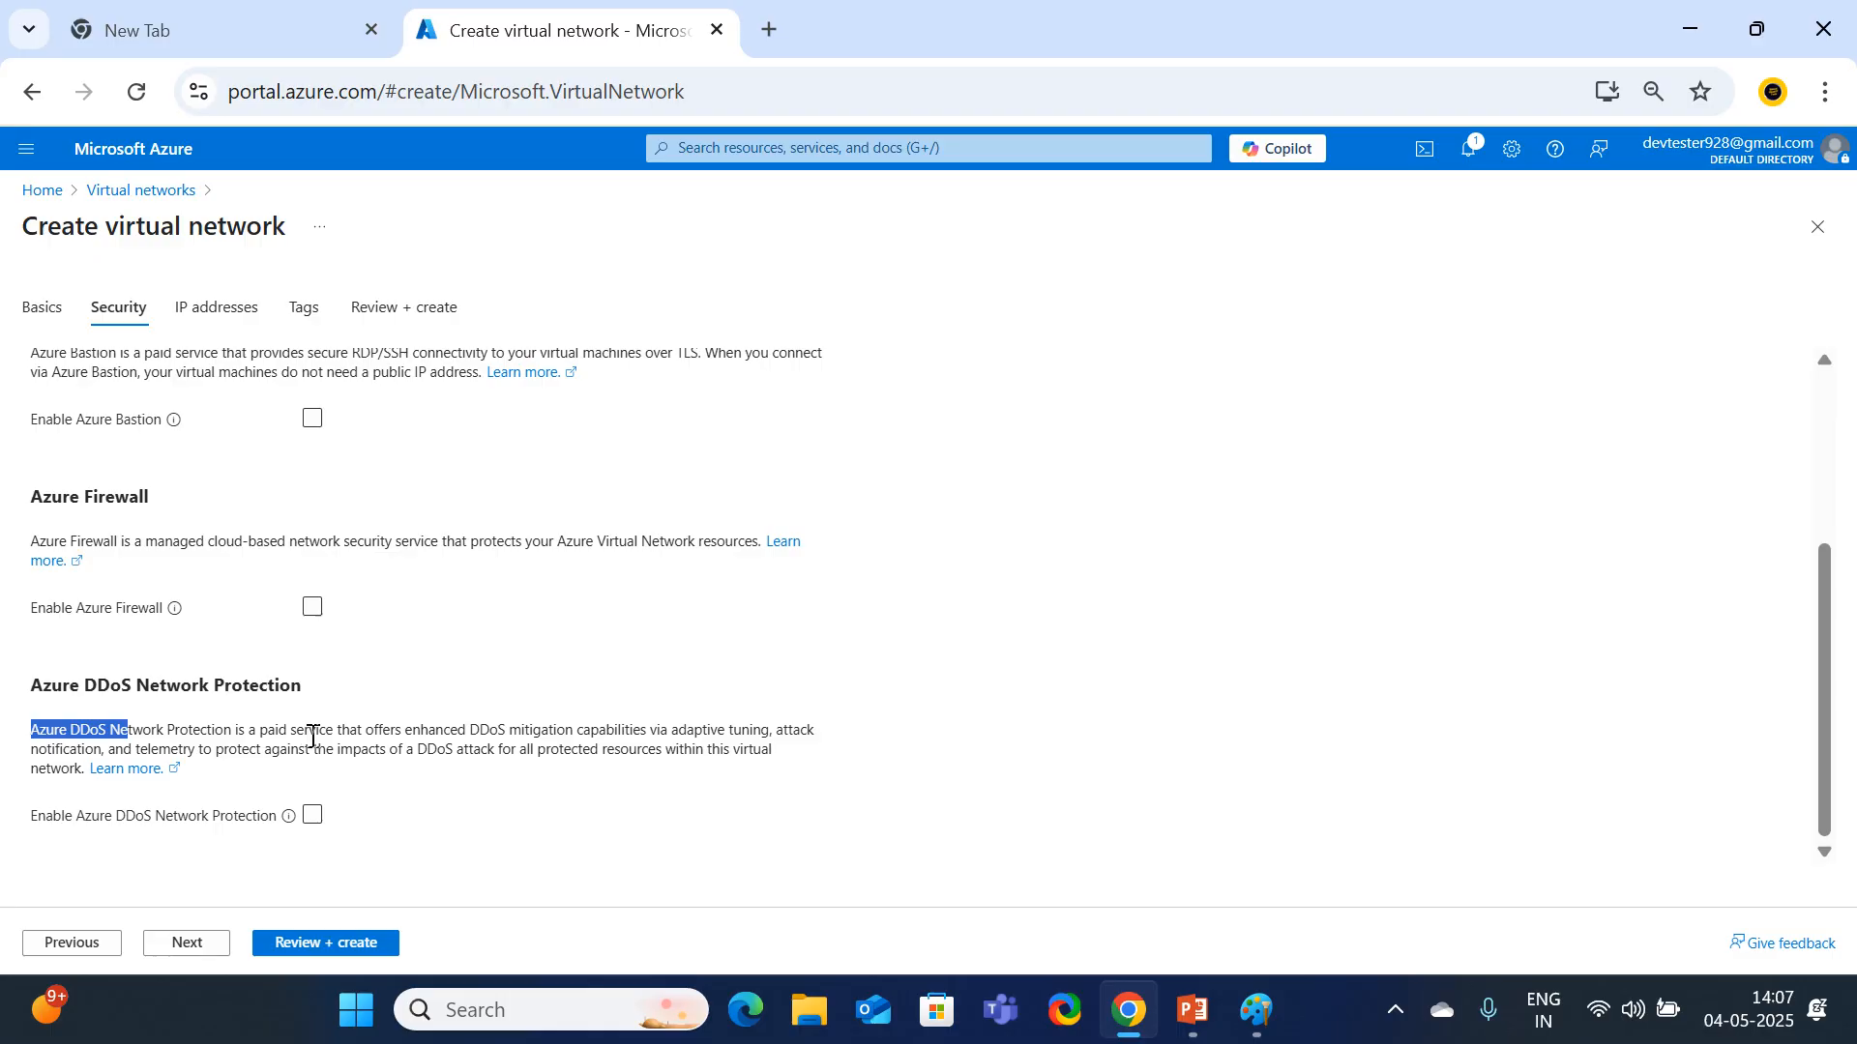
{"action": "scroll", "coordinate": [311, 737], "scroll_direction": "up", "scroll_amount": 3}
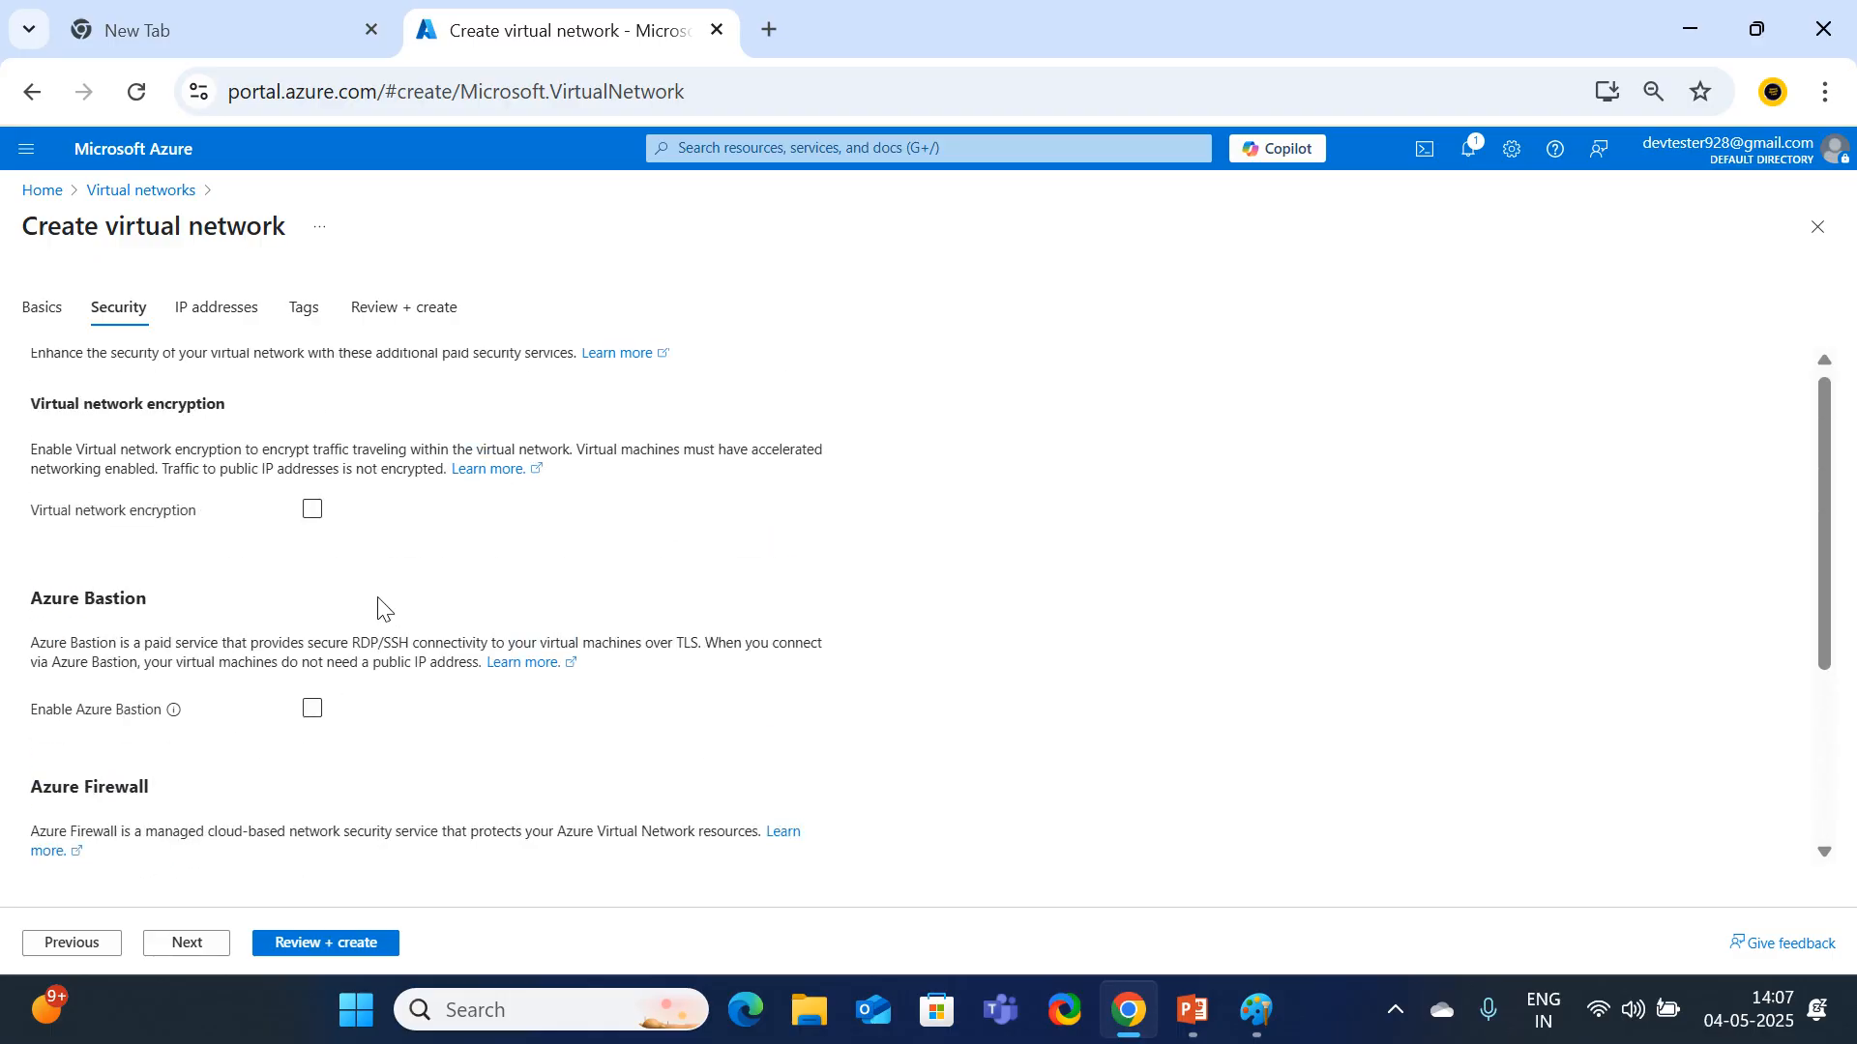
Review the paid security services and try switching virtual network encryption on and off.
{"action": "scroll", "coordinate": [384, 611], "scroll_direction": "down", "scroll_amount": 3}
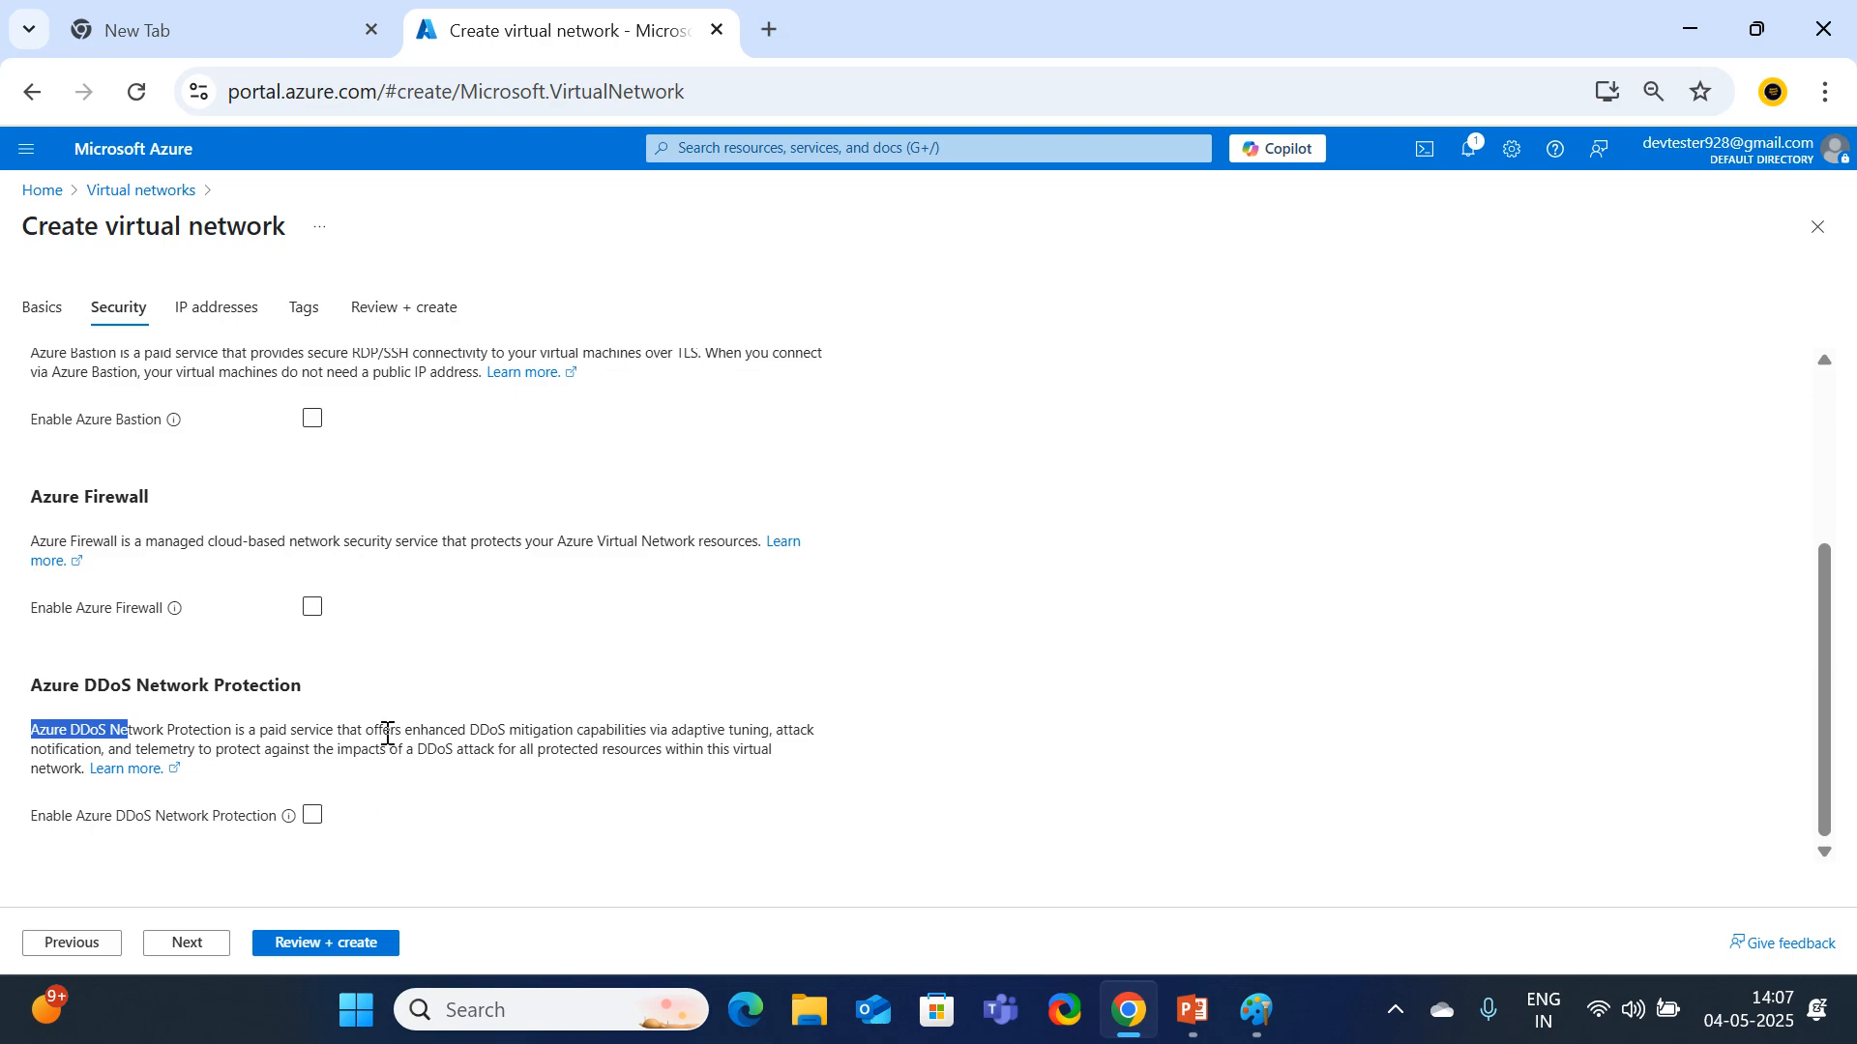
{"action": "scroll", "coordinate": [427, 580], "scroll_direction": "up", "scroll_amount": 3}
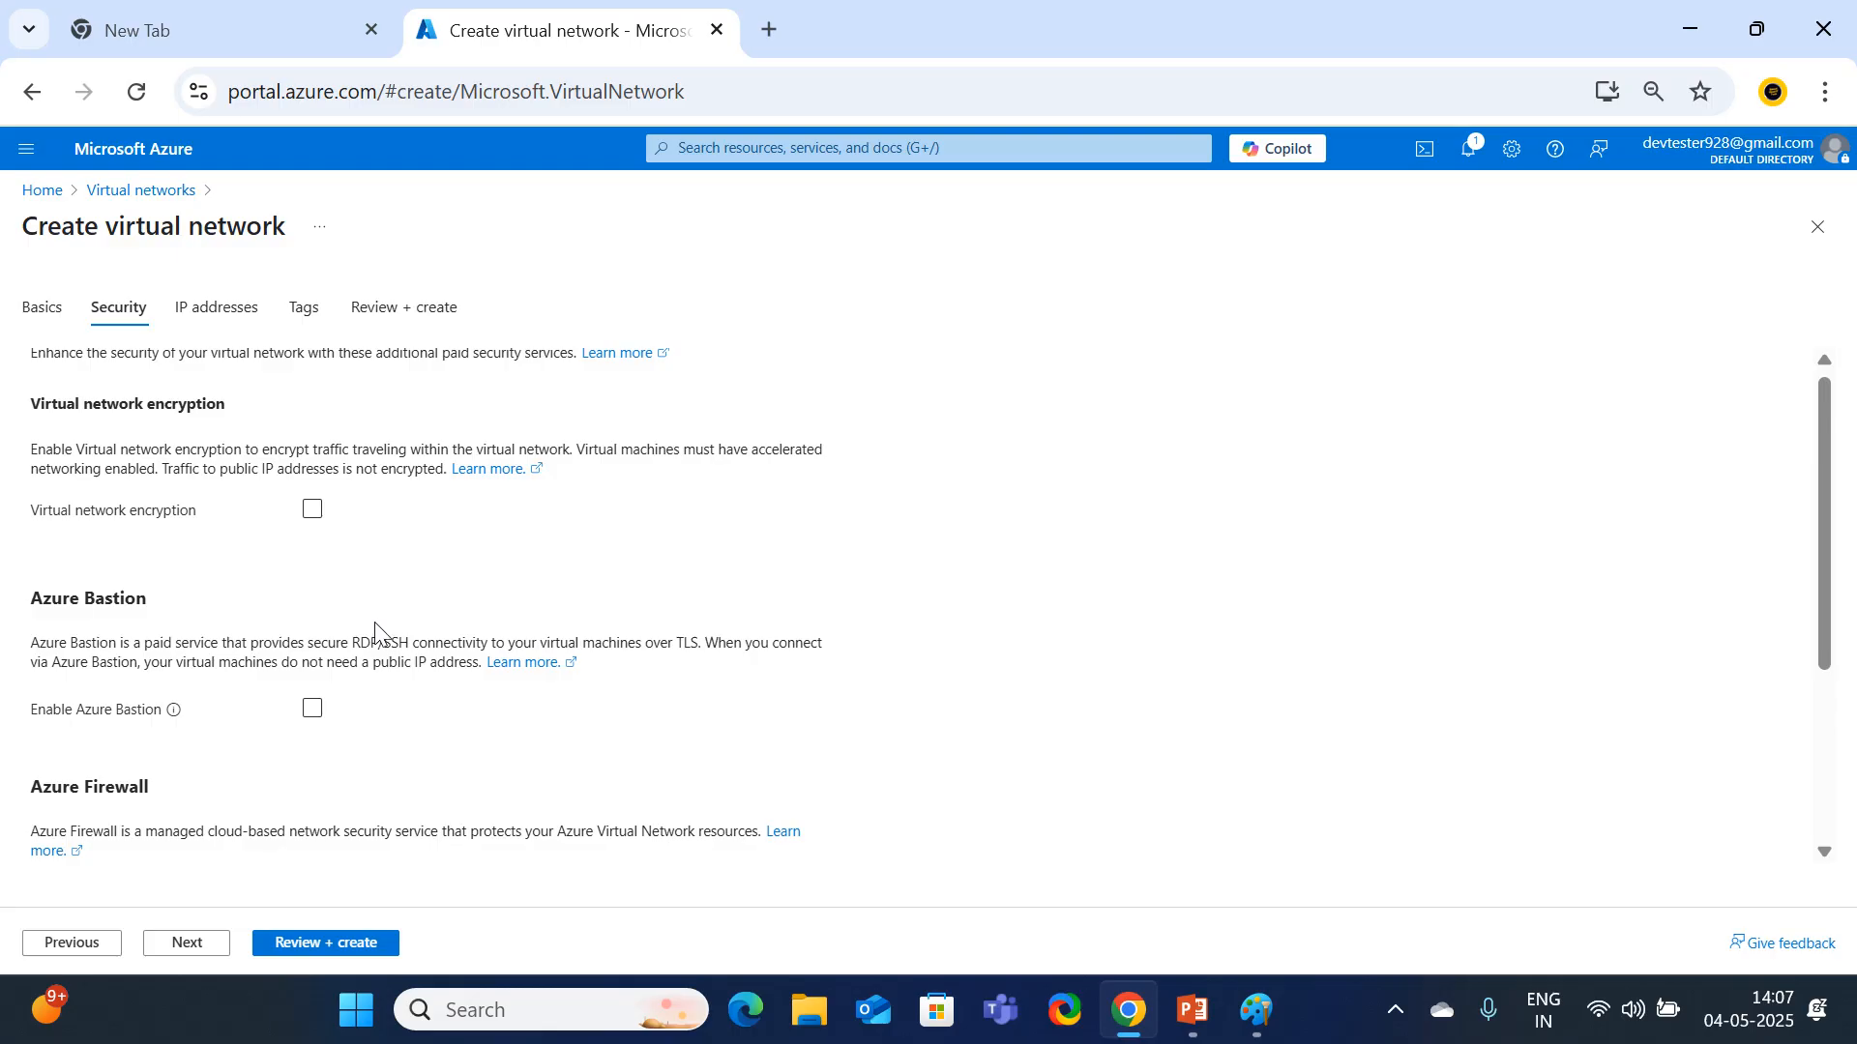
{"action": "left_click", "coordinate": [312, 512]}
{"action": "left_click", "coordinate": [313, 515]}
{"action": "scroll", "coordinate": [346, 594], "scroll_direction": "down", "scroll_amount": 3}
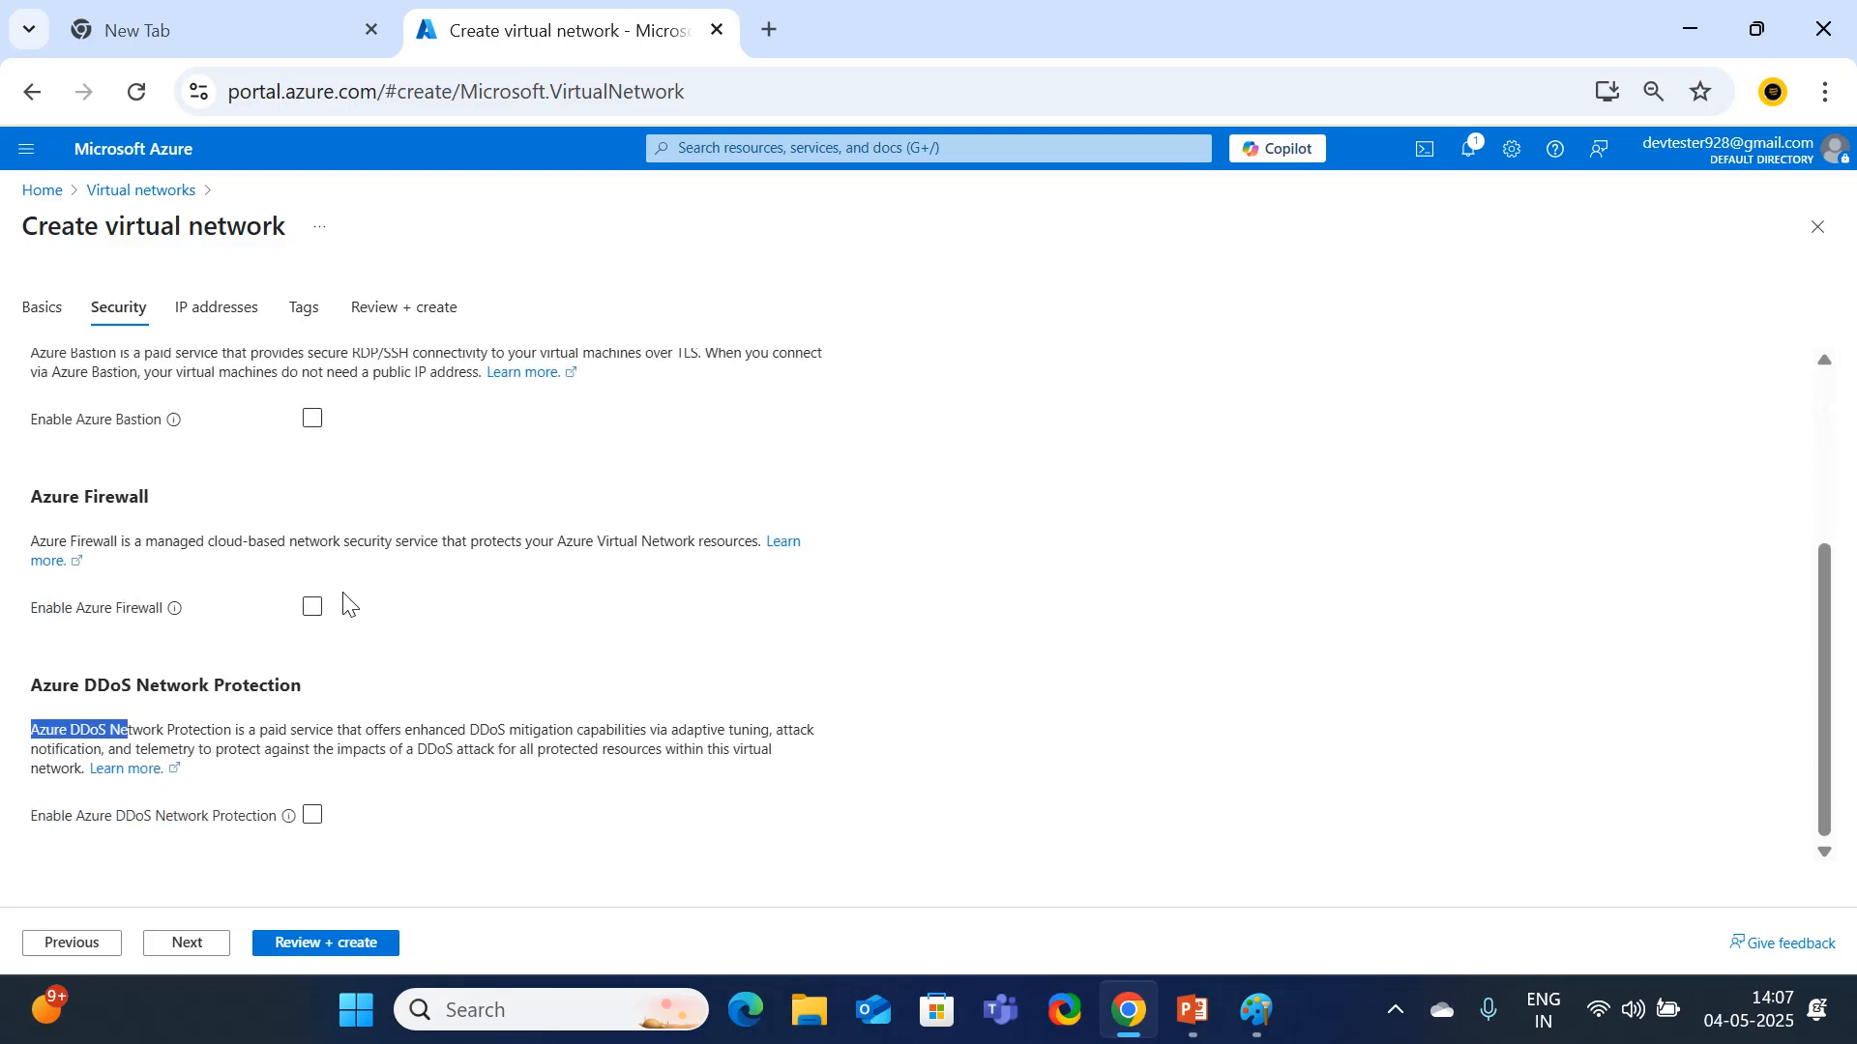
{"action": "scroll", "coordinate": [321, 464], "scroll_direction": "up", "scroll_amount": 3}
Try out the virtual network encryption, Azure DDoS Network Protection and Azure Firewall options, leaving none of them enabled.
{"action": "left_click", "coordinate": [311, 511]}
{"action": "scroll", "coordinate": [368, 522], "scroll_direction": "down", "scroll_amount": 3}
{"action": "left_click", "coordinate": [311, 815]}
{"action": "left_click", "coordinate": [311, 607]}
{"action": "scroll", "coordinate": [388, 536], "scroll_direction": "up", "scroll_amount": 3}
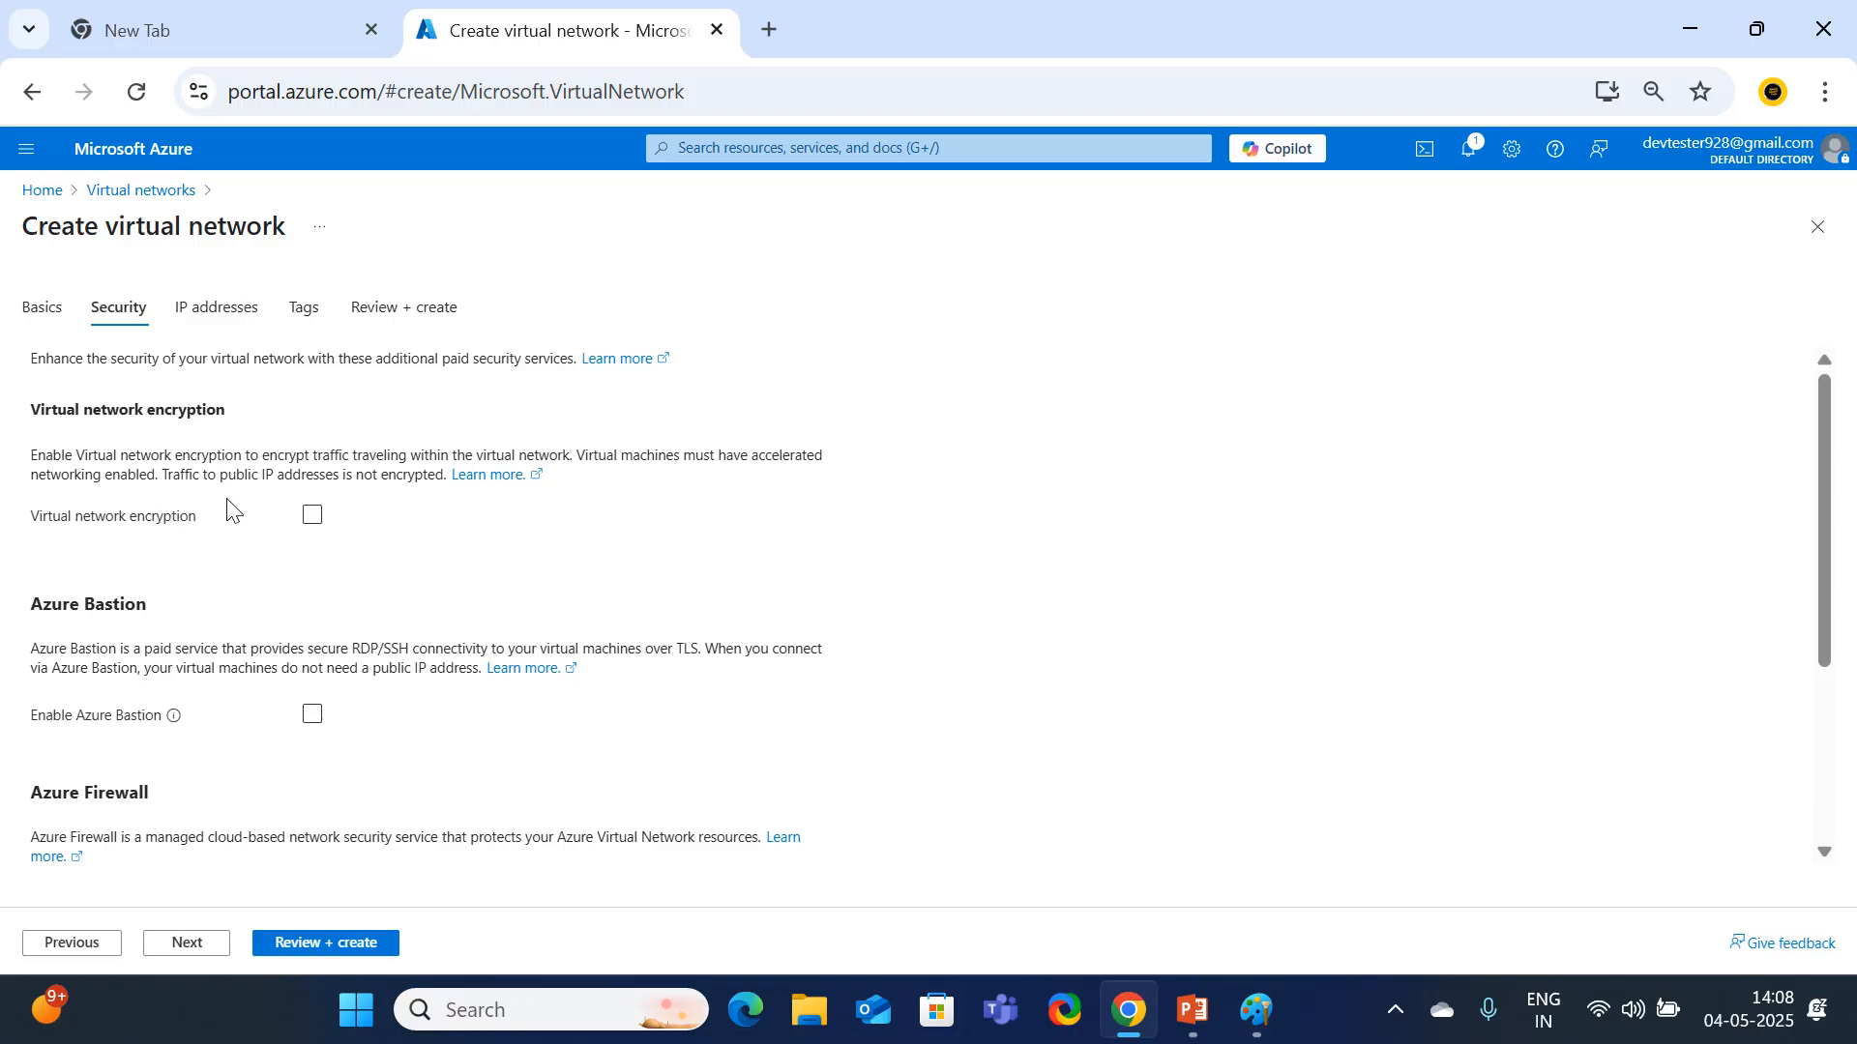
{"action": "left_click", "coordinate": [311, 520]}
{"action": "left_click", "coordinate": [311, 522]}
Duplicate the virtual network creation page in a second browser tab and switch to the copy.
{"action": "right_click", "coordinate": [497, 29]}
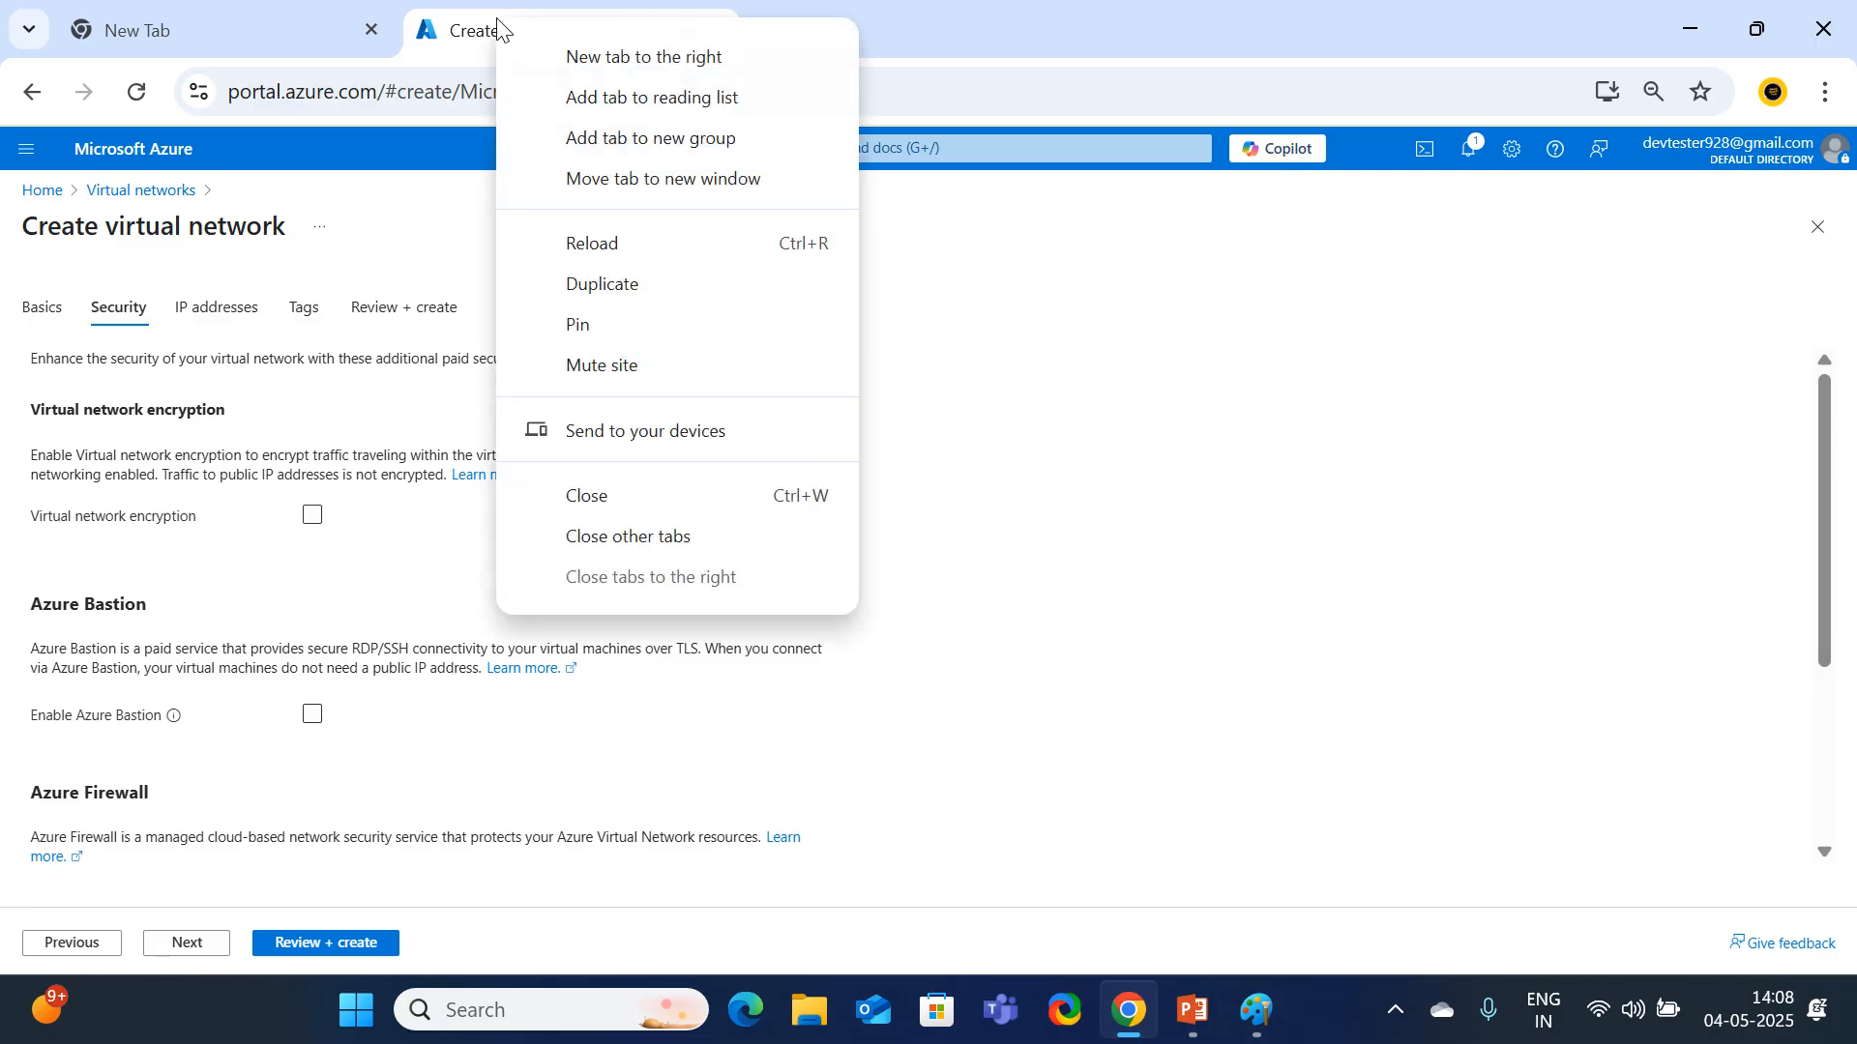
{"action": "left_click", "coordinate": [605, 285]}
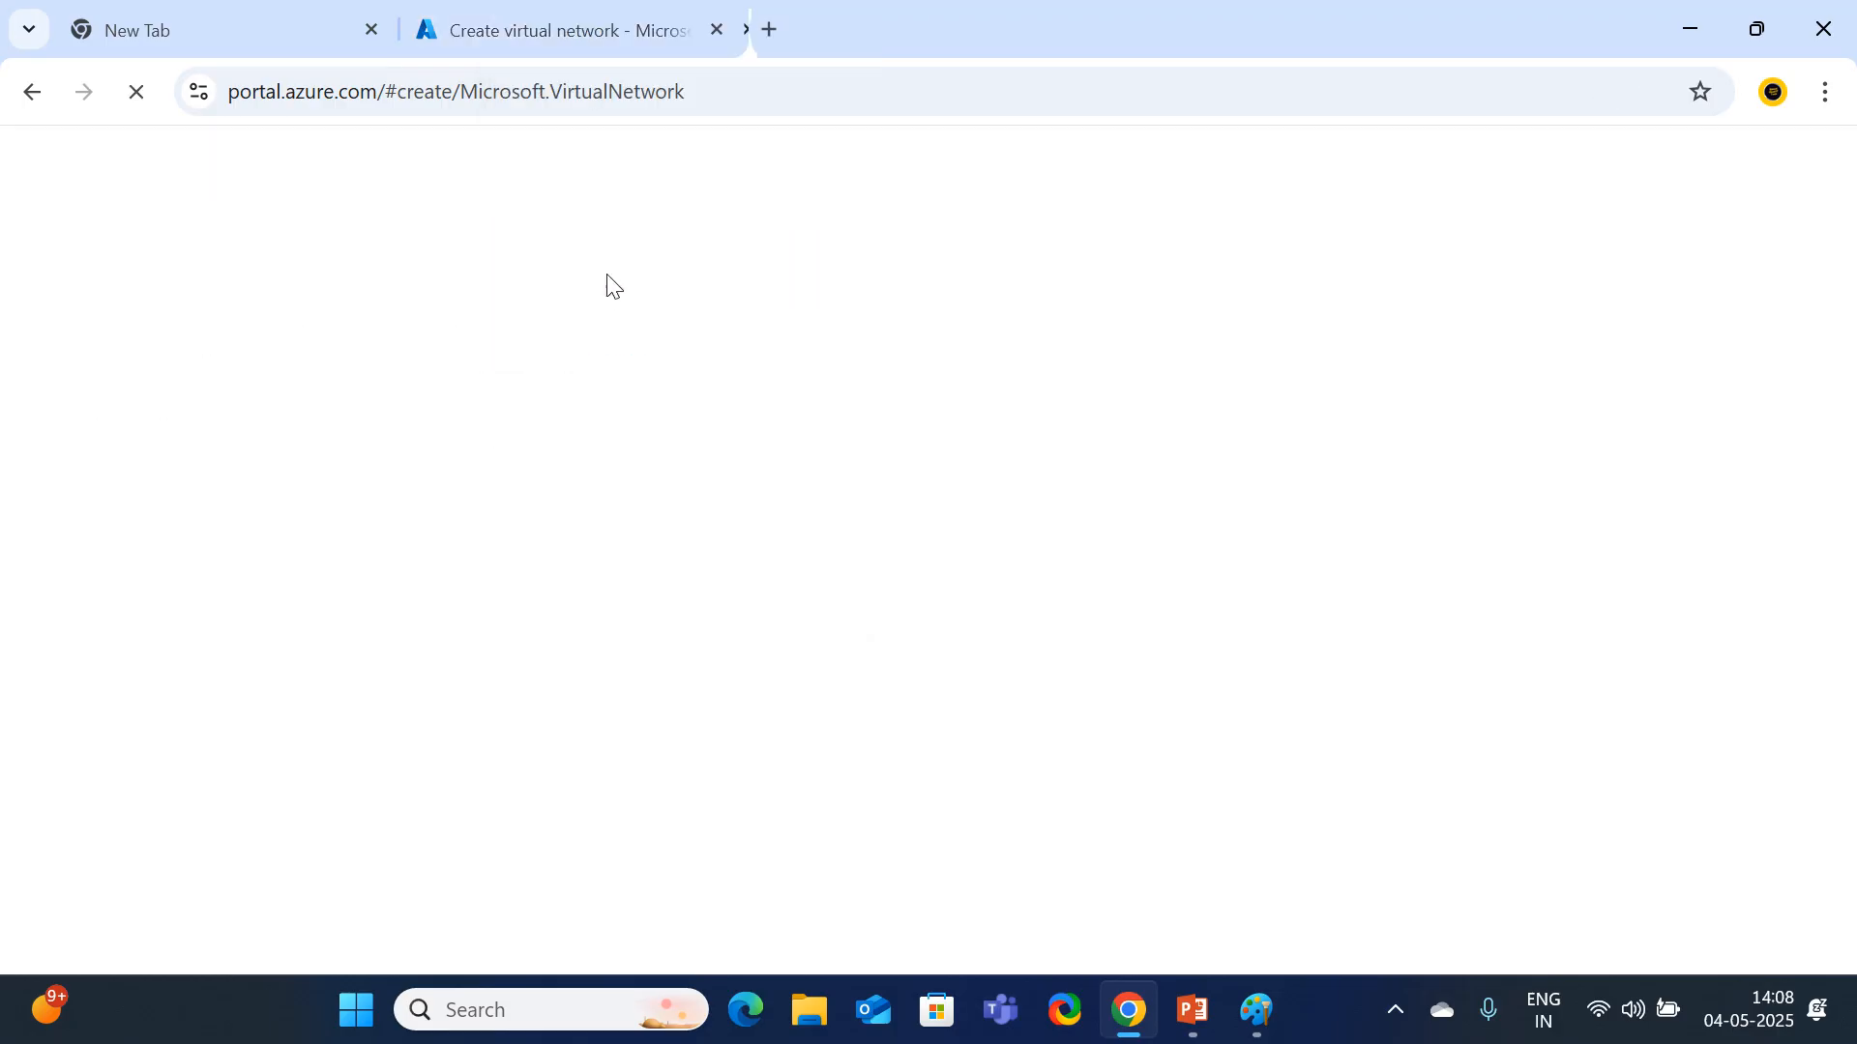
{"action": "left_click", "coordinate": [560, 29]}
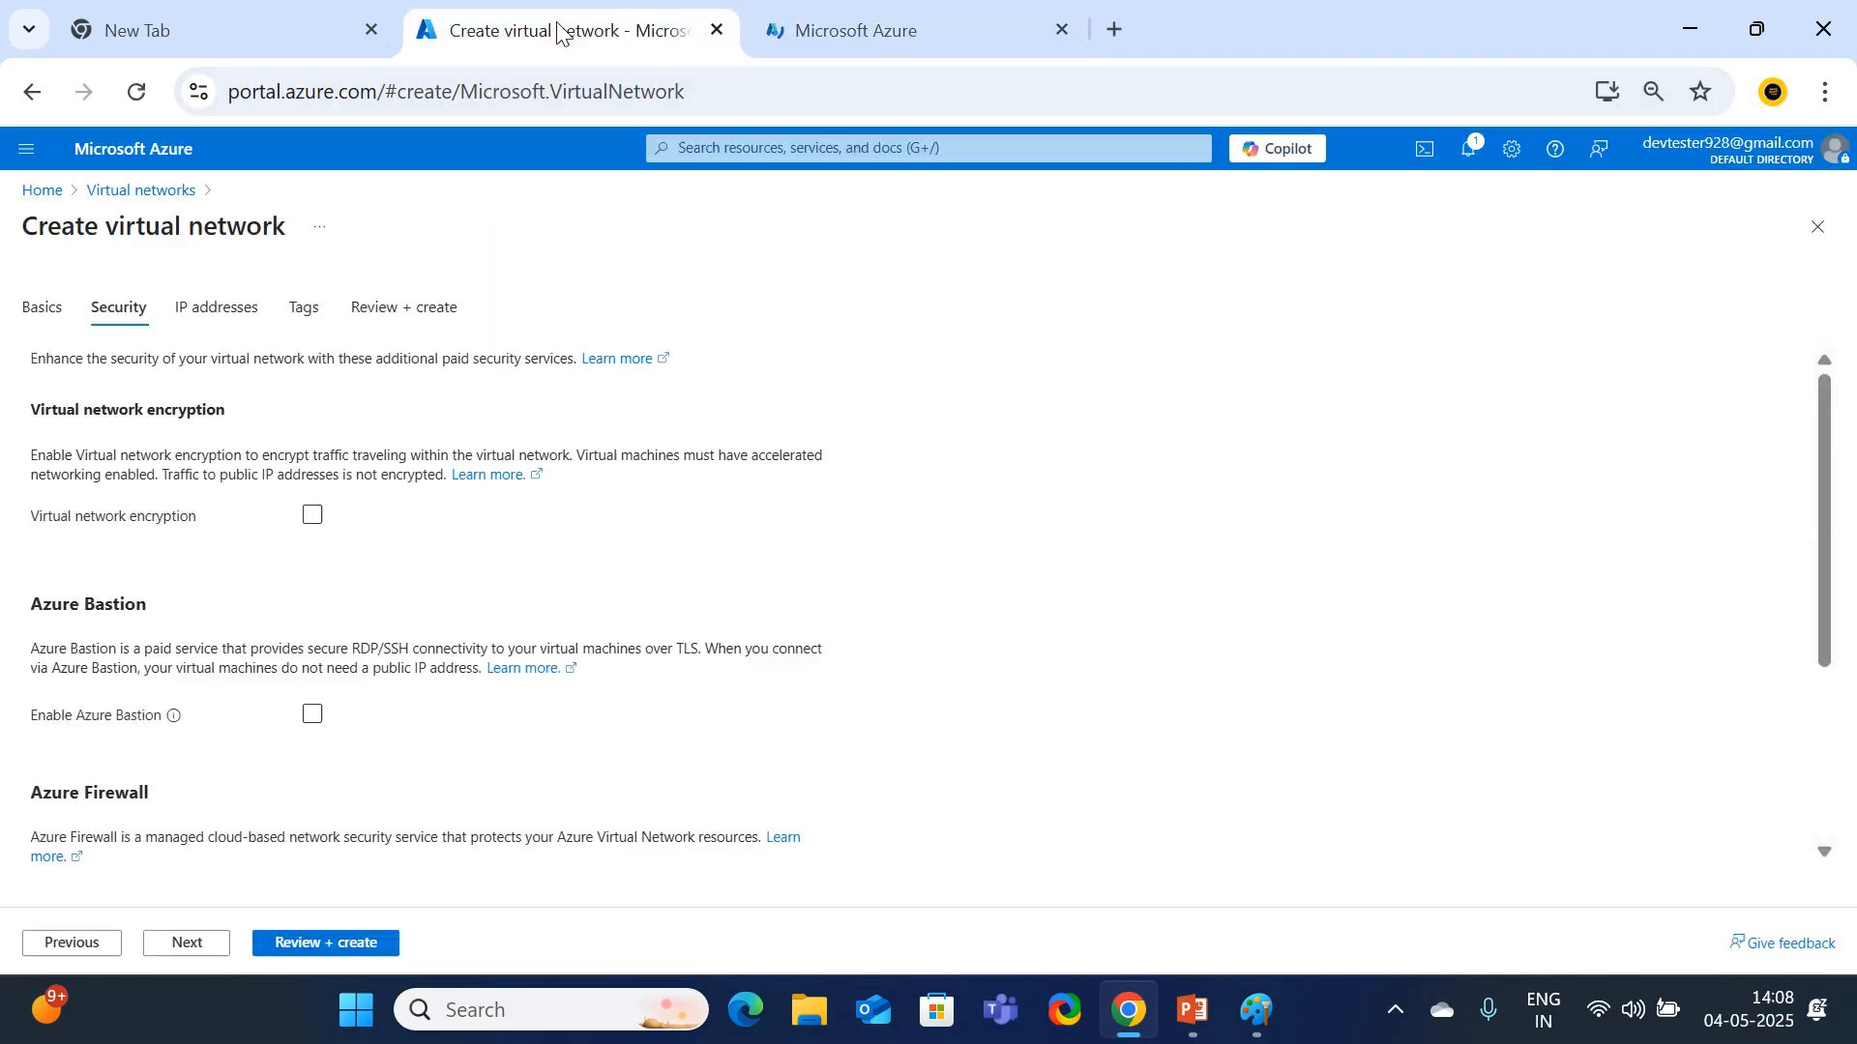
{"action": "left_click", "coordinate": [816, 29]}
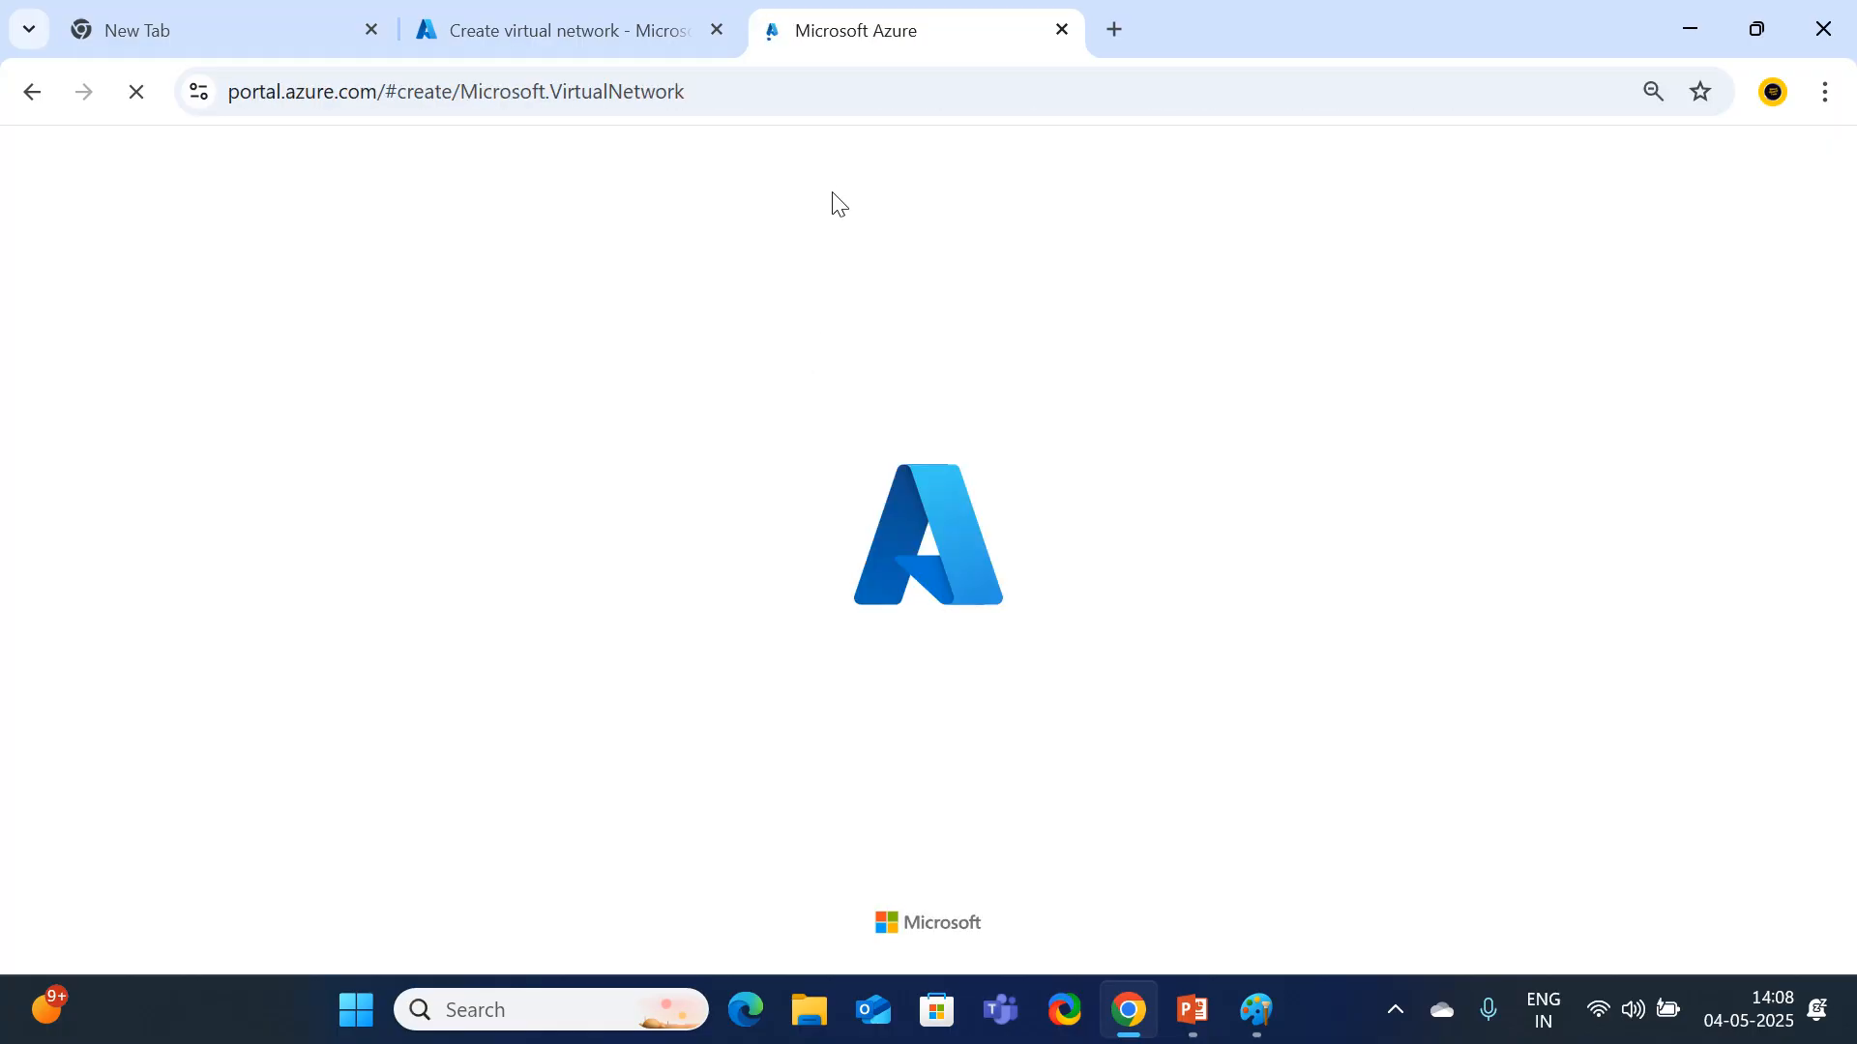
{"action": "left_click", "coordinate": [578, 43]}
{"action": "left_click", "coordinate": [872, 29]}
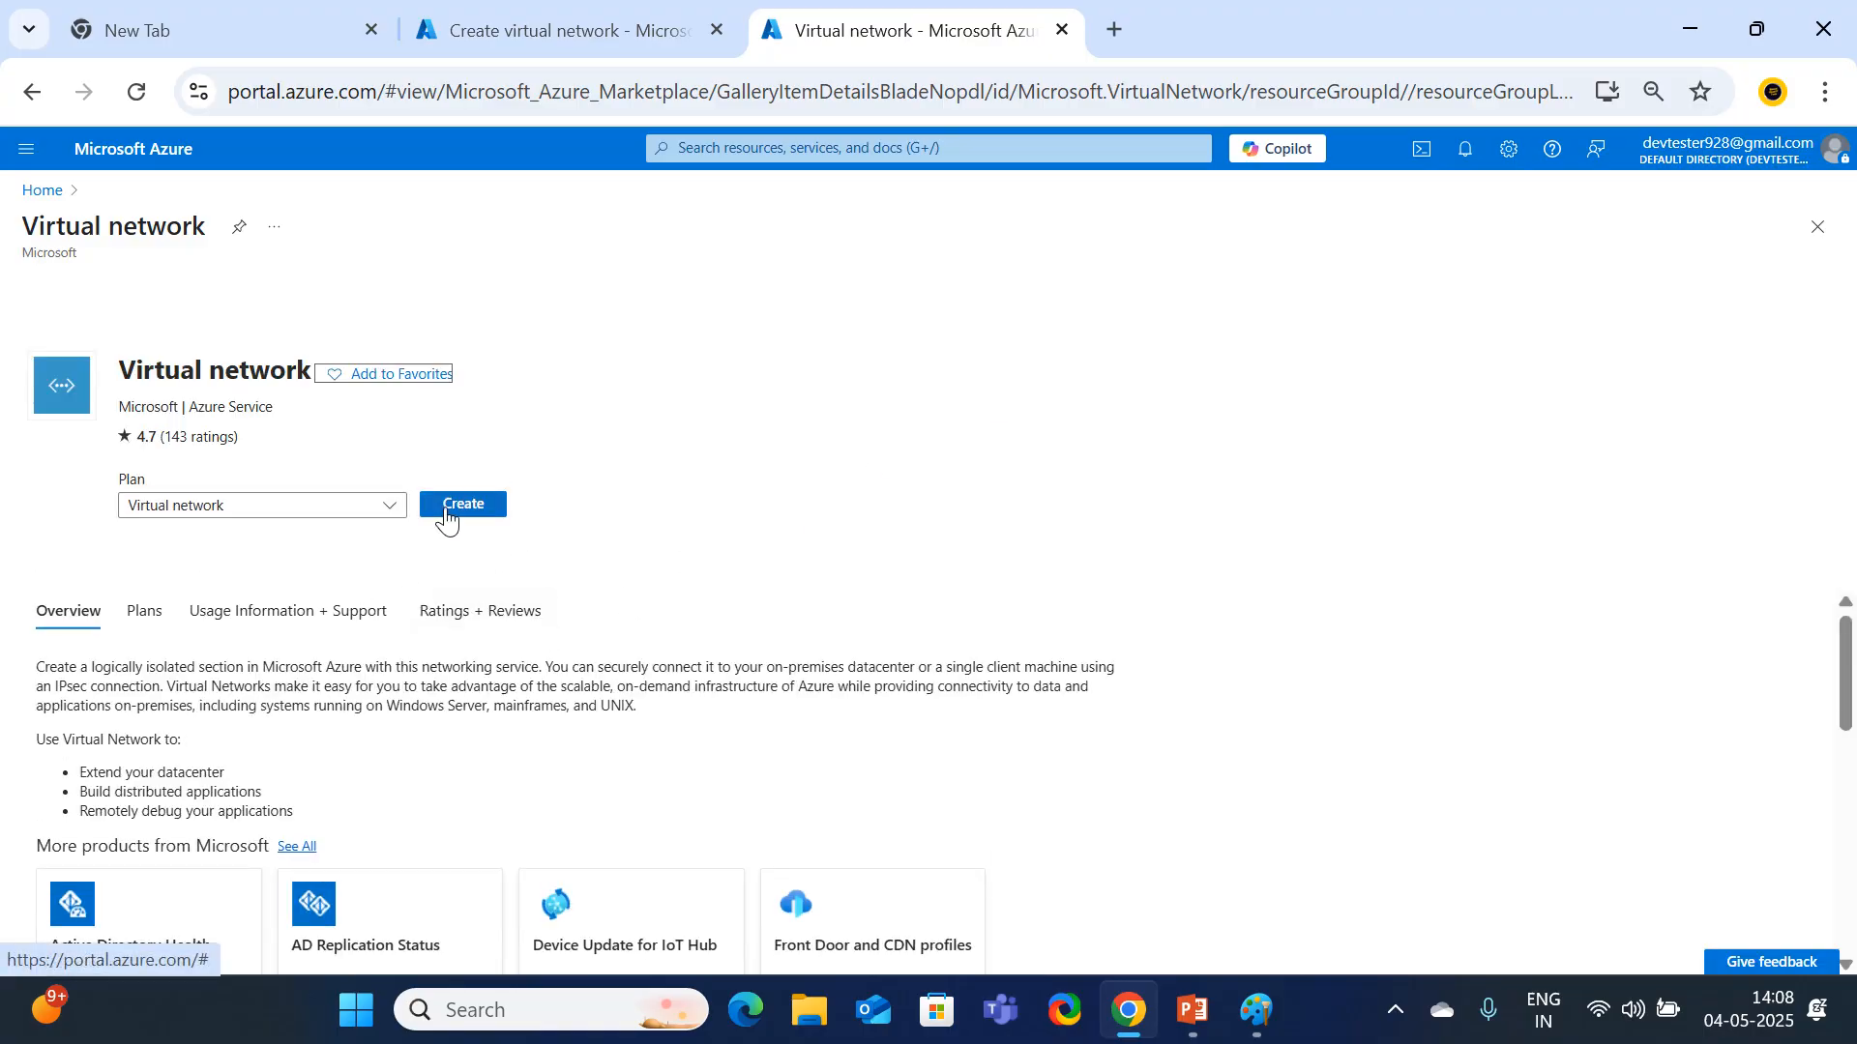
Go to the portal home in the duplicated tab and start creating a new Azure virtual machine.
{"action": "left_click", "coordinate": [448, 505]}
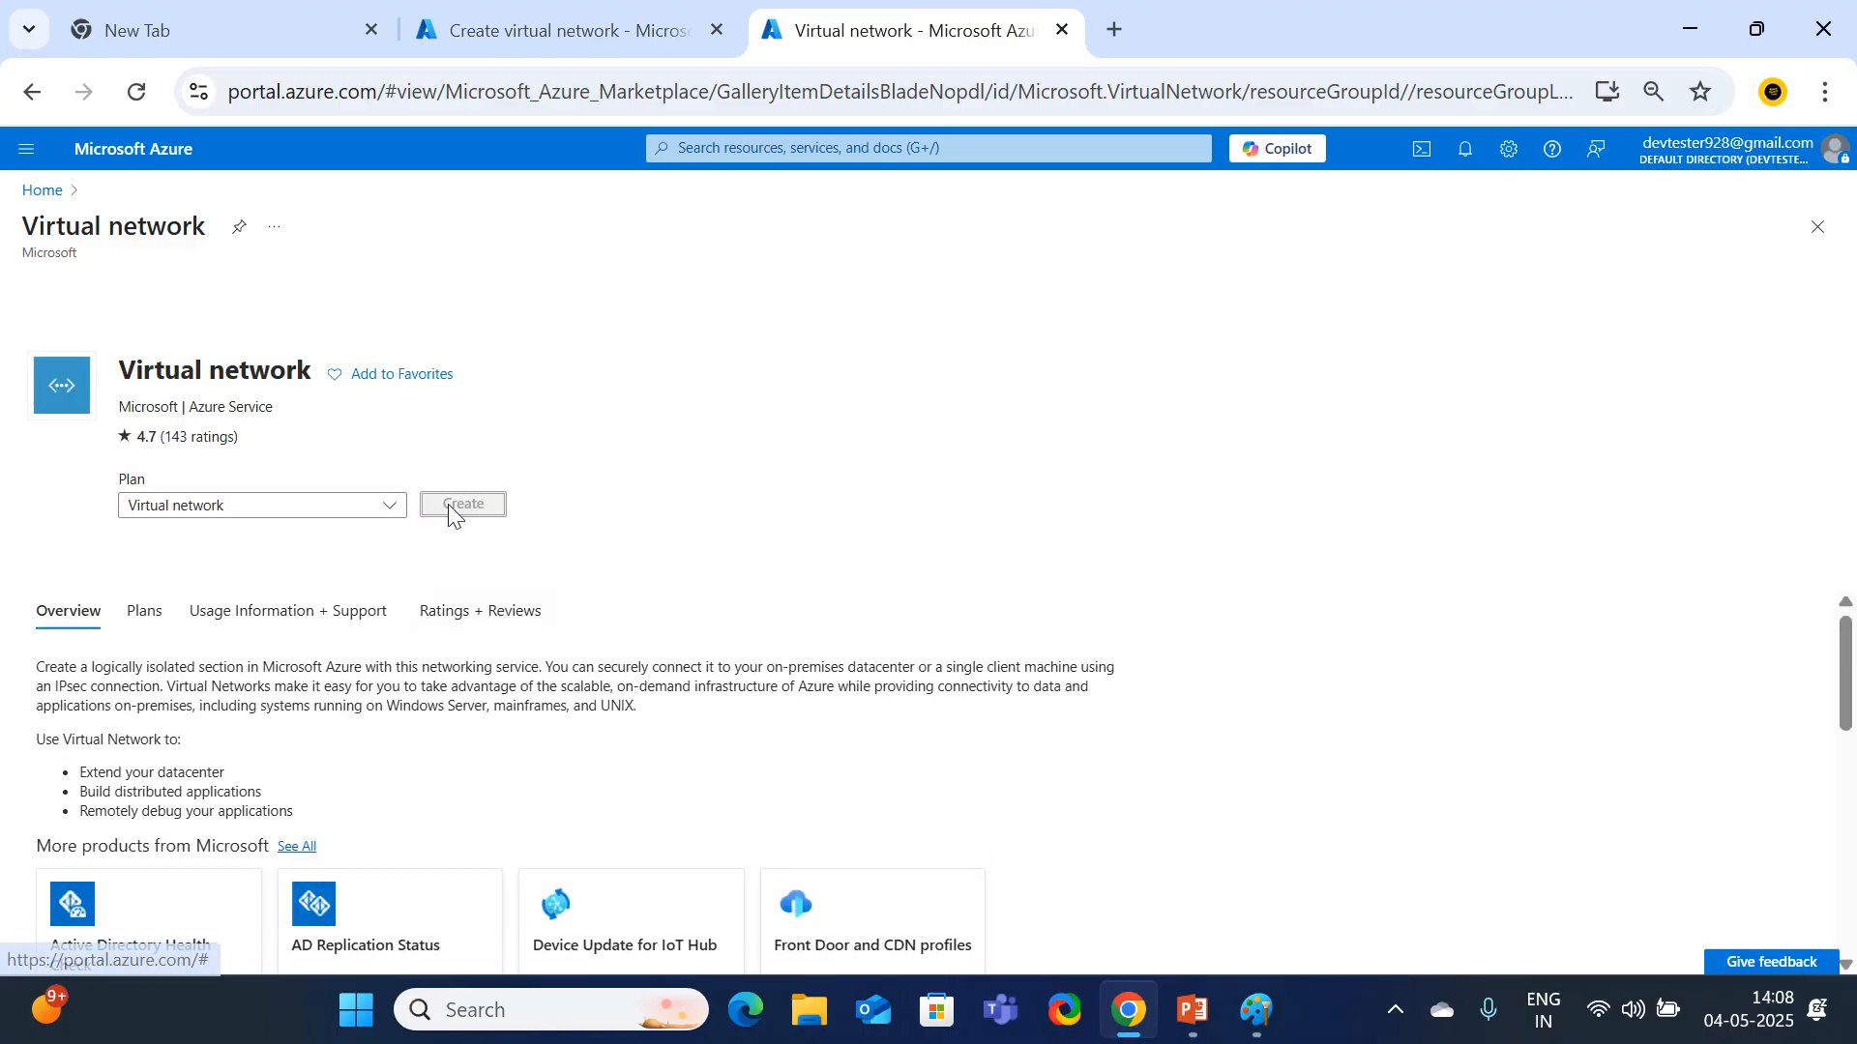
{"action": "left_click", "coordinate": [41, 191]}
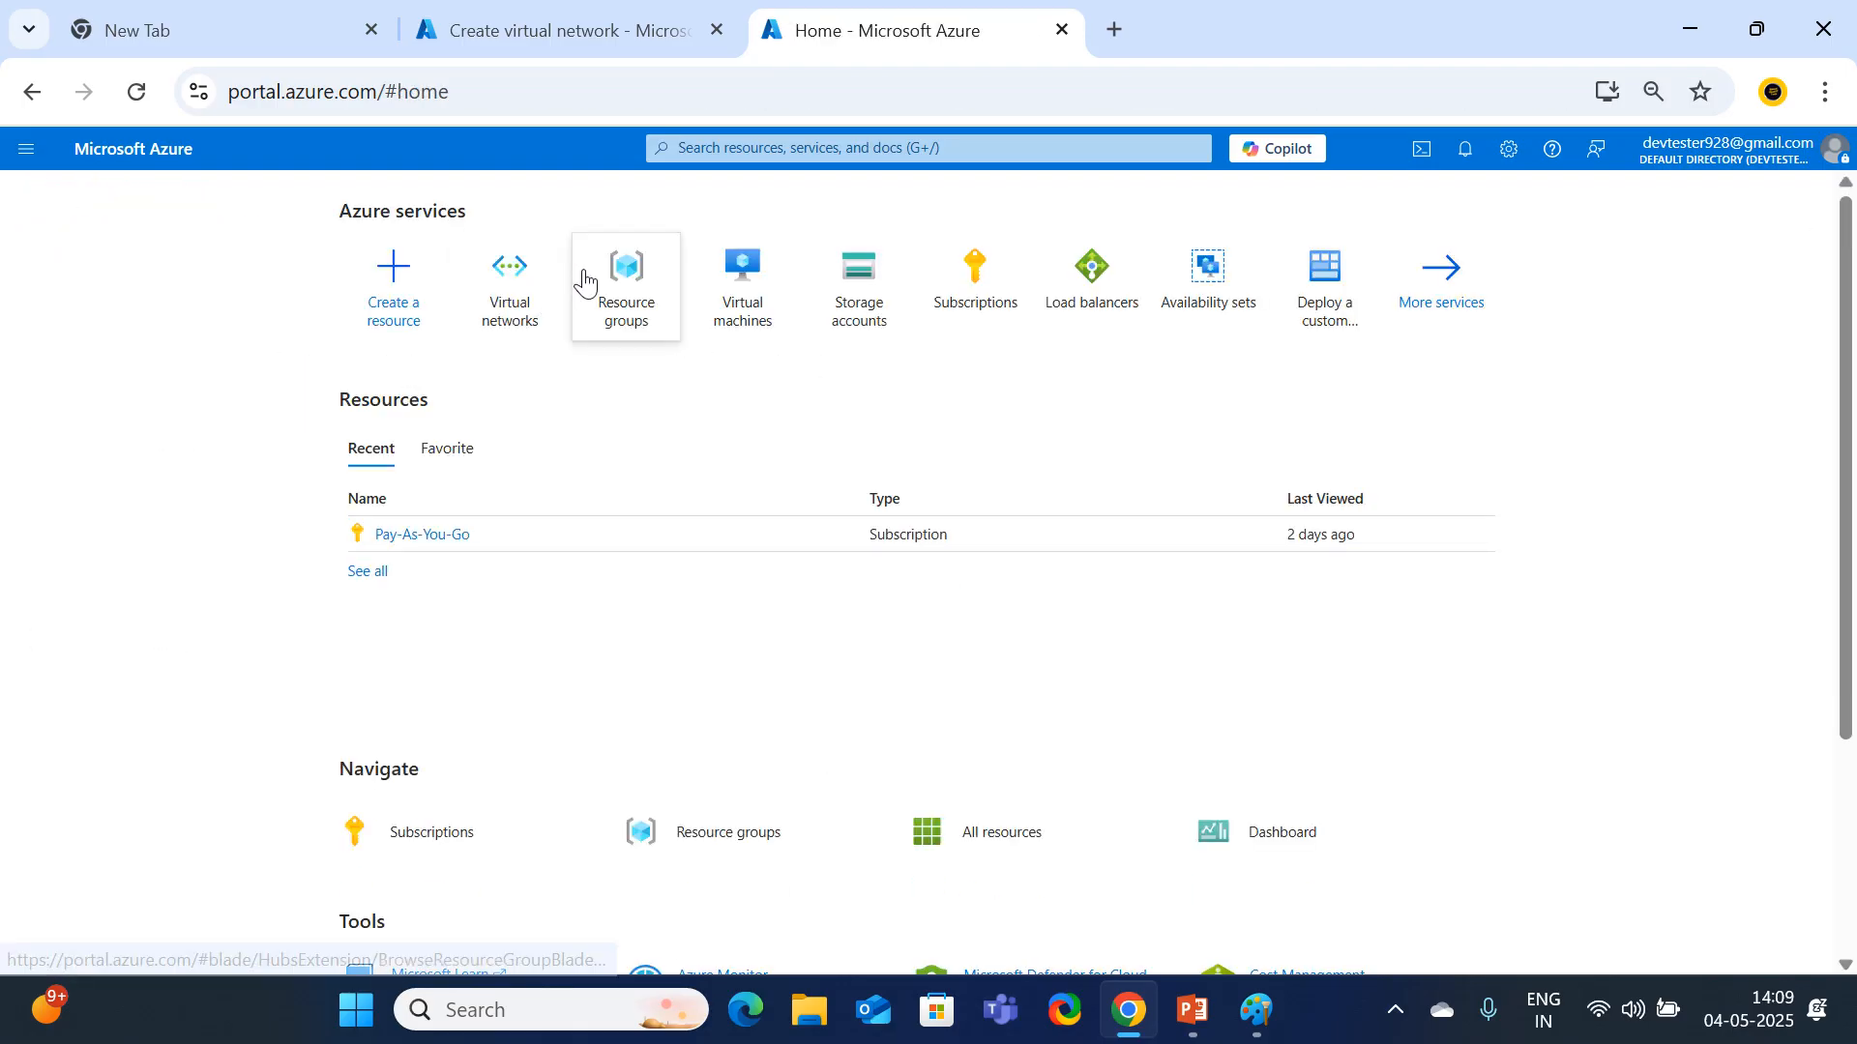
{"action": "left_click", "coordinate": [751, 299]}
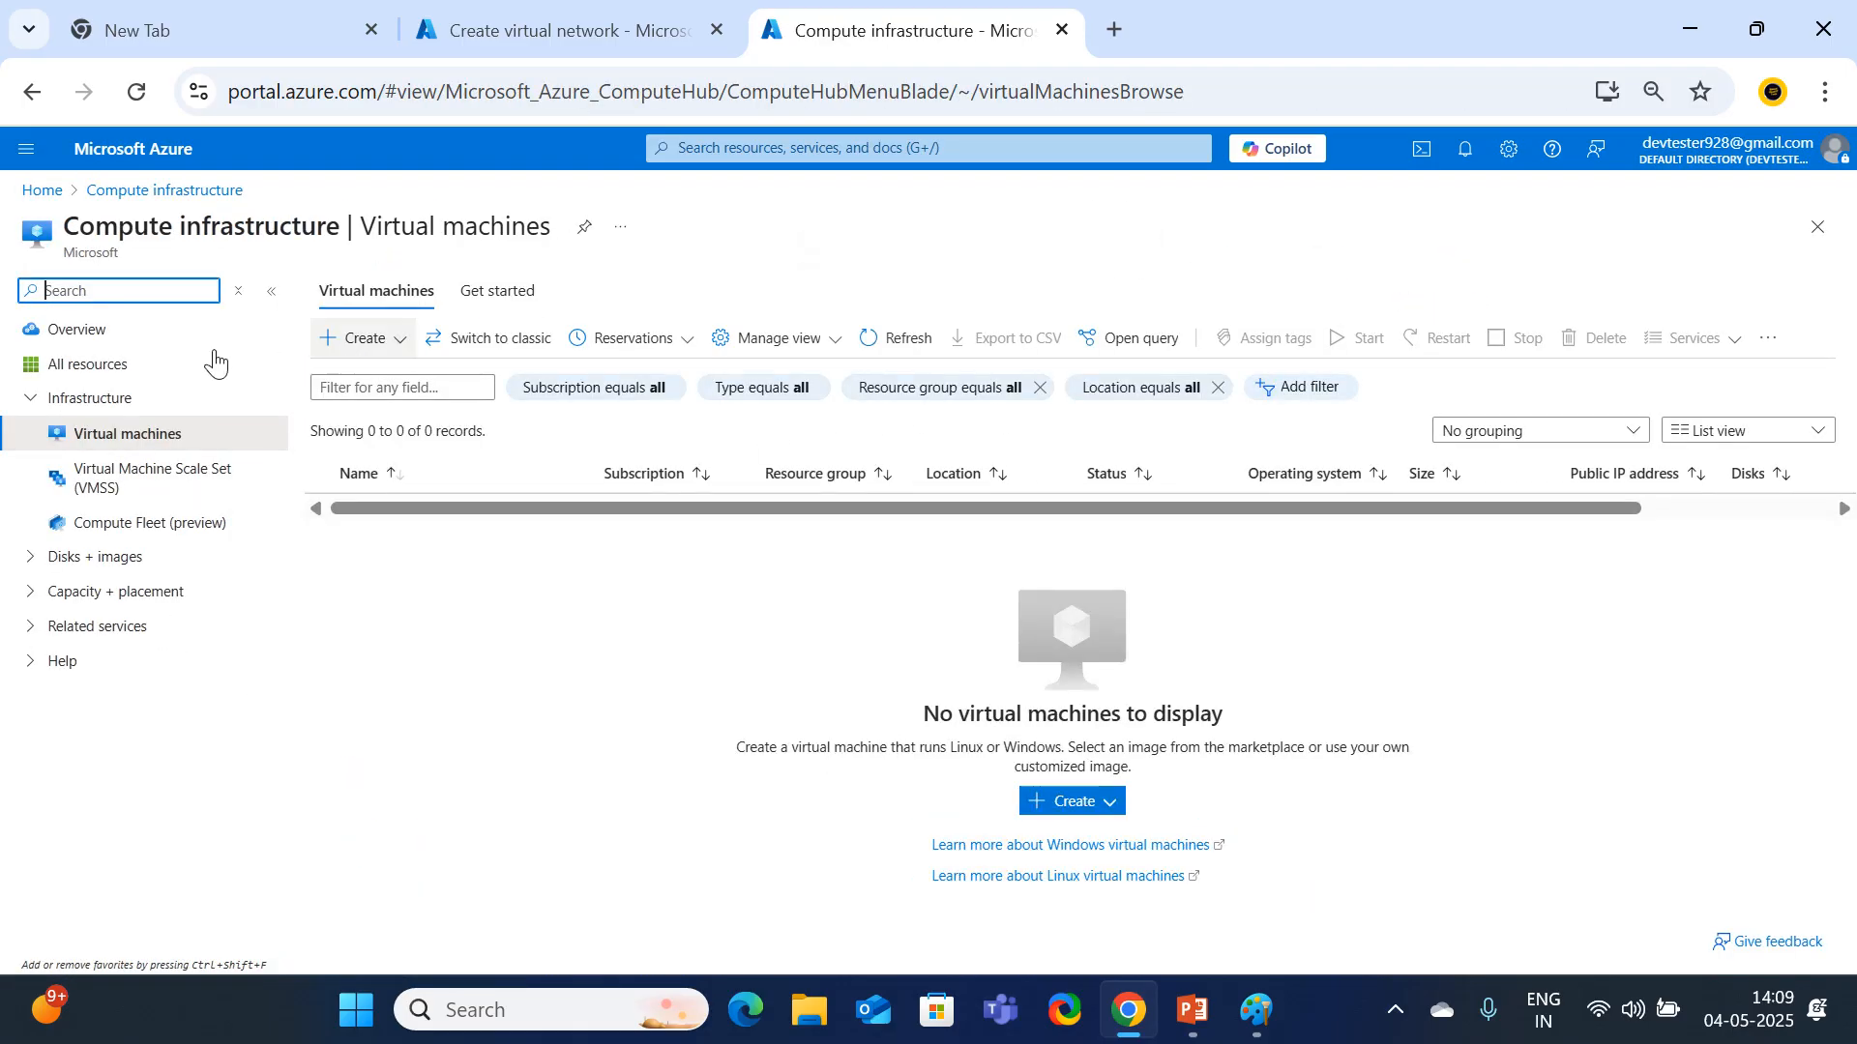
{"action": "left_click", "coordinate": [362, 340]}
{"action": "left_click", "coordinate": [394, 408]}
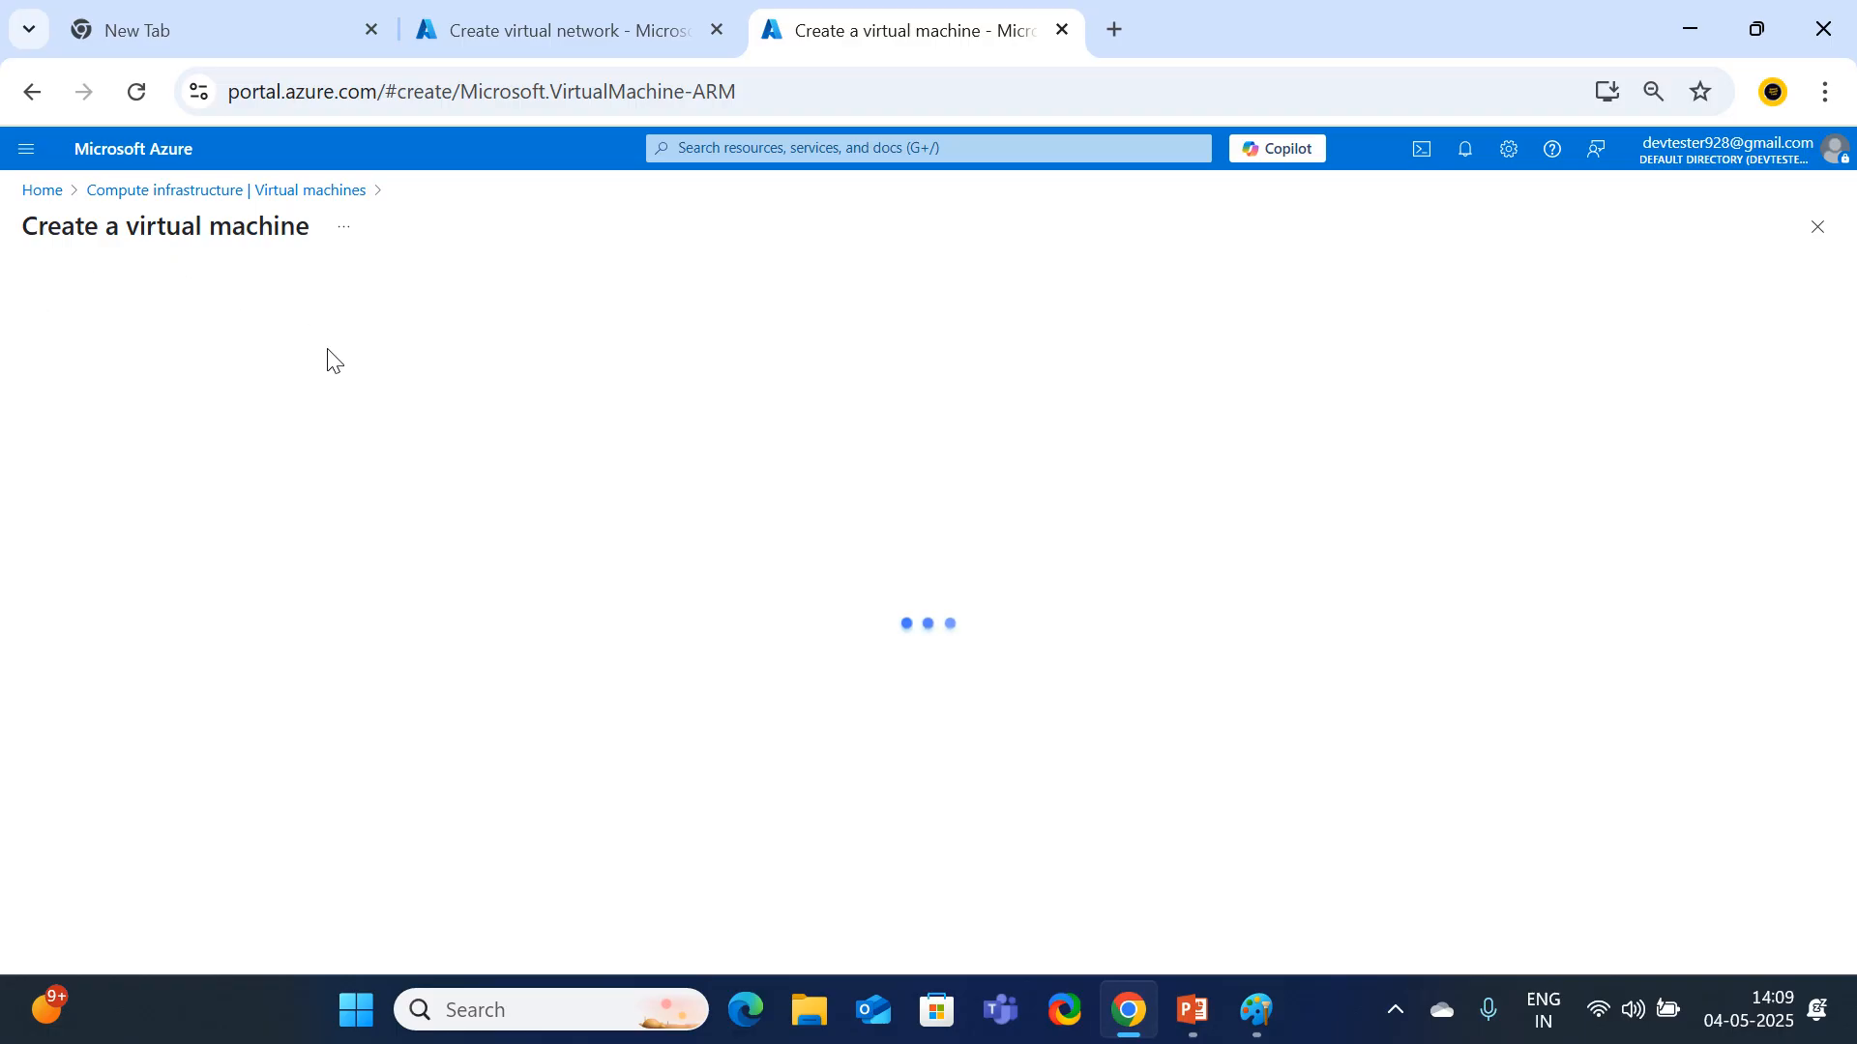
Look through the disk encryption and OS disk settings of the new virtual machine.
{"action": "left_click", "coordinate": [105, 344]}
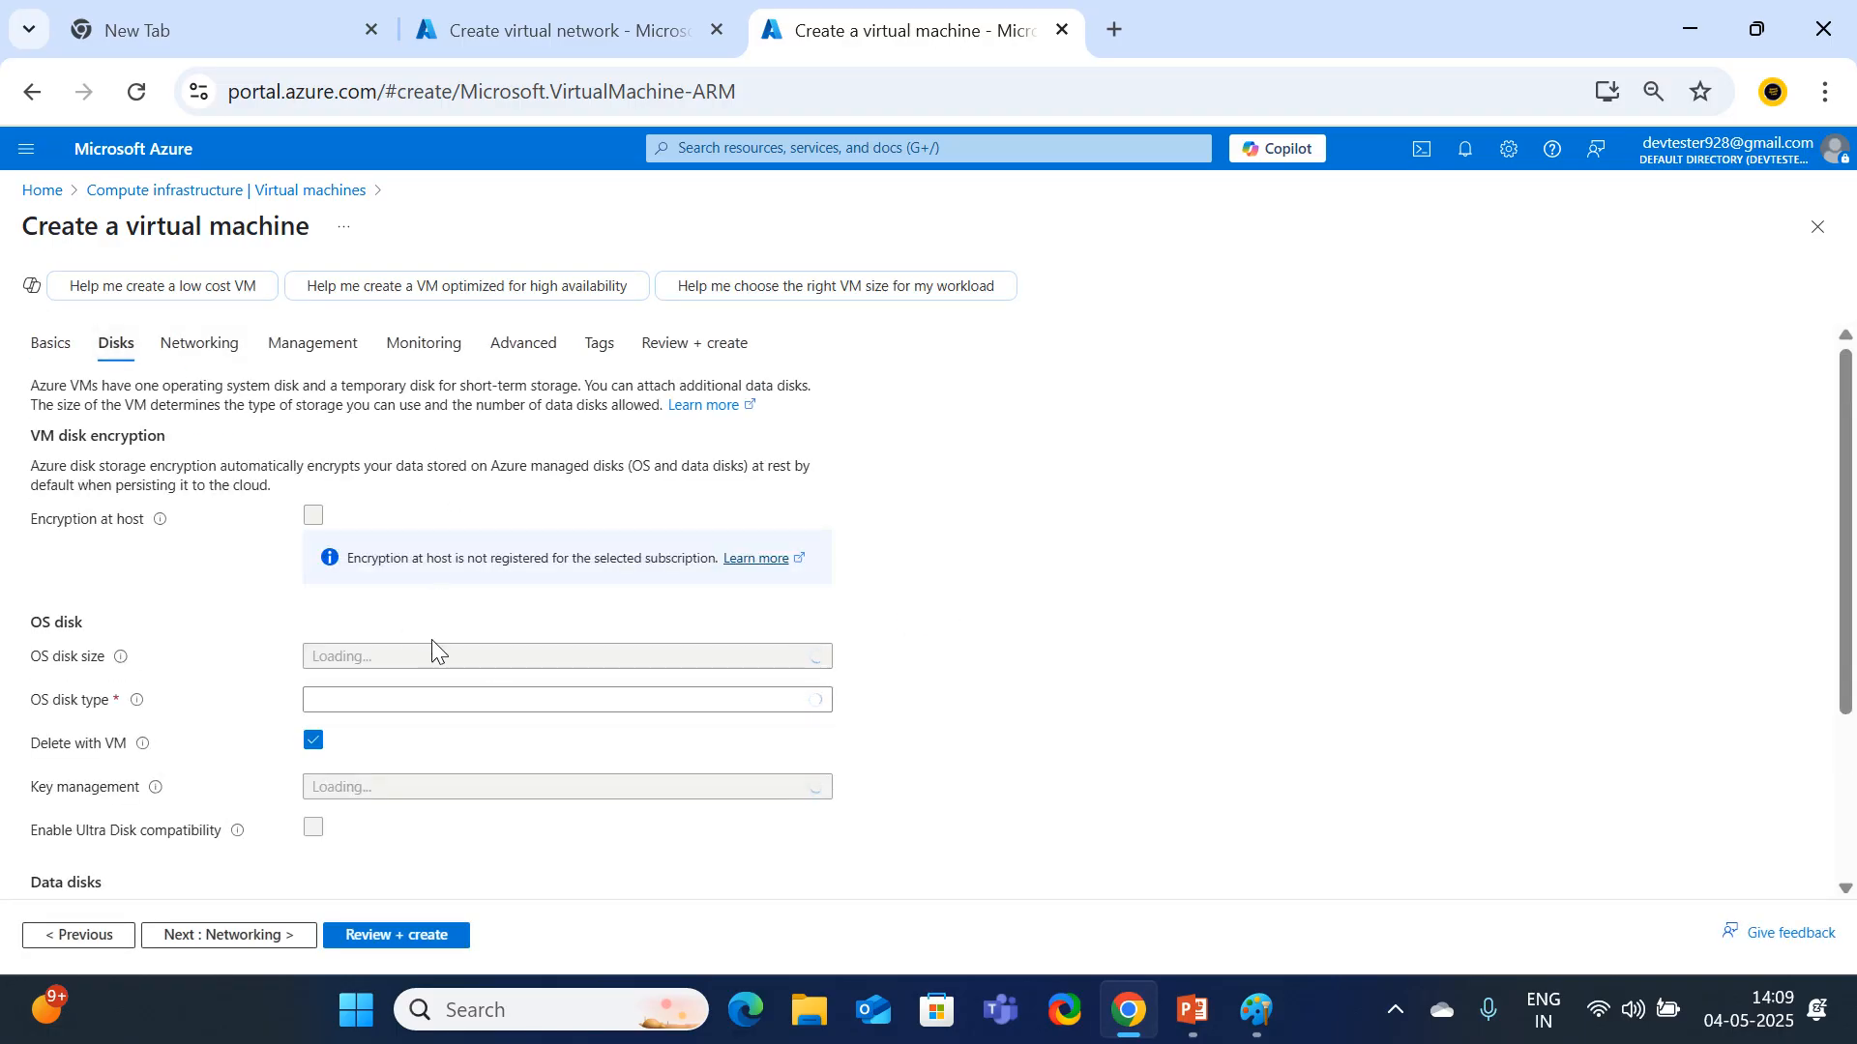
{"action": "scroll", "coordinate": [431, 646], "scroll_direction": "down", "scroll_amount": 2}
{"action": "scroll", "coordinate": [410, 696], "scroll_direction": "up", "scroll_amount": 2}
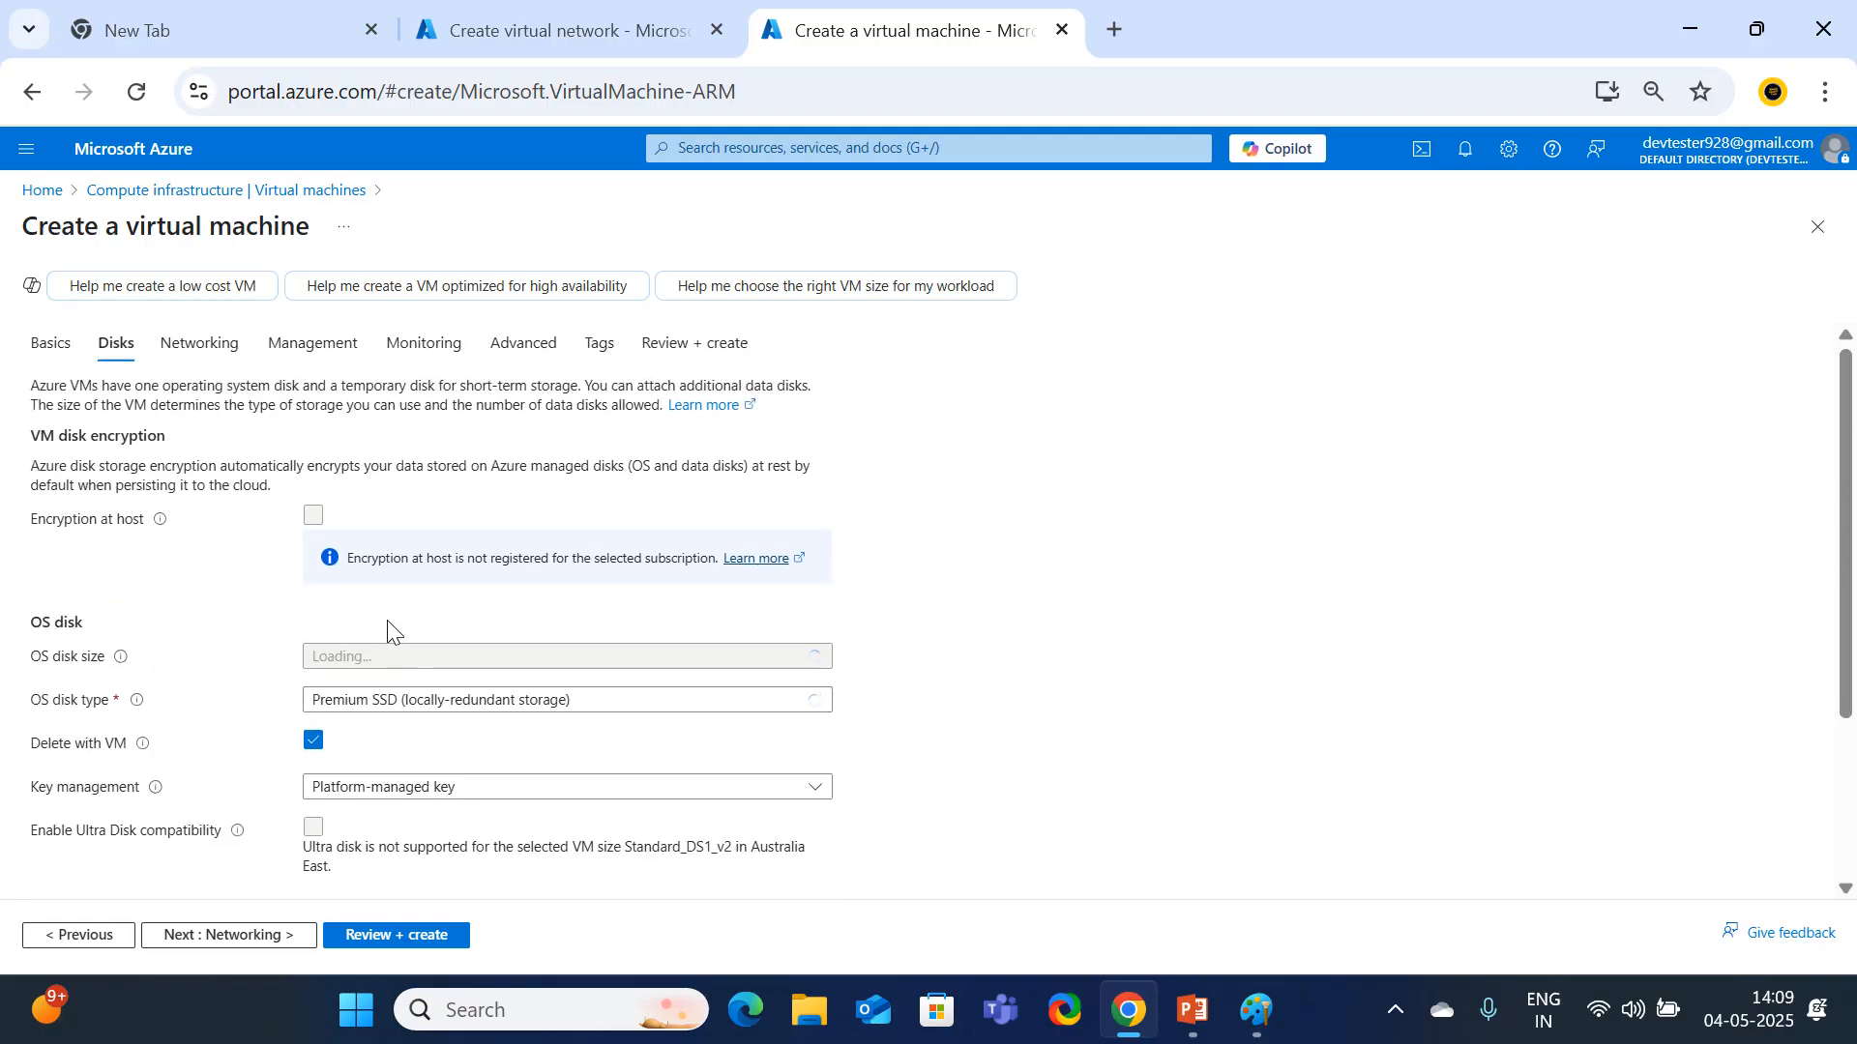
Examine the accelerated networking option in the virtual machine's networking settings, toggling it and reading its description.
{"action": "left_click", "coordinate": [209, 350]}
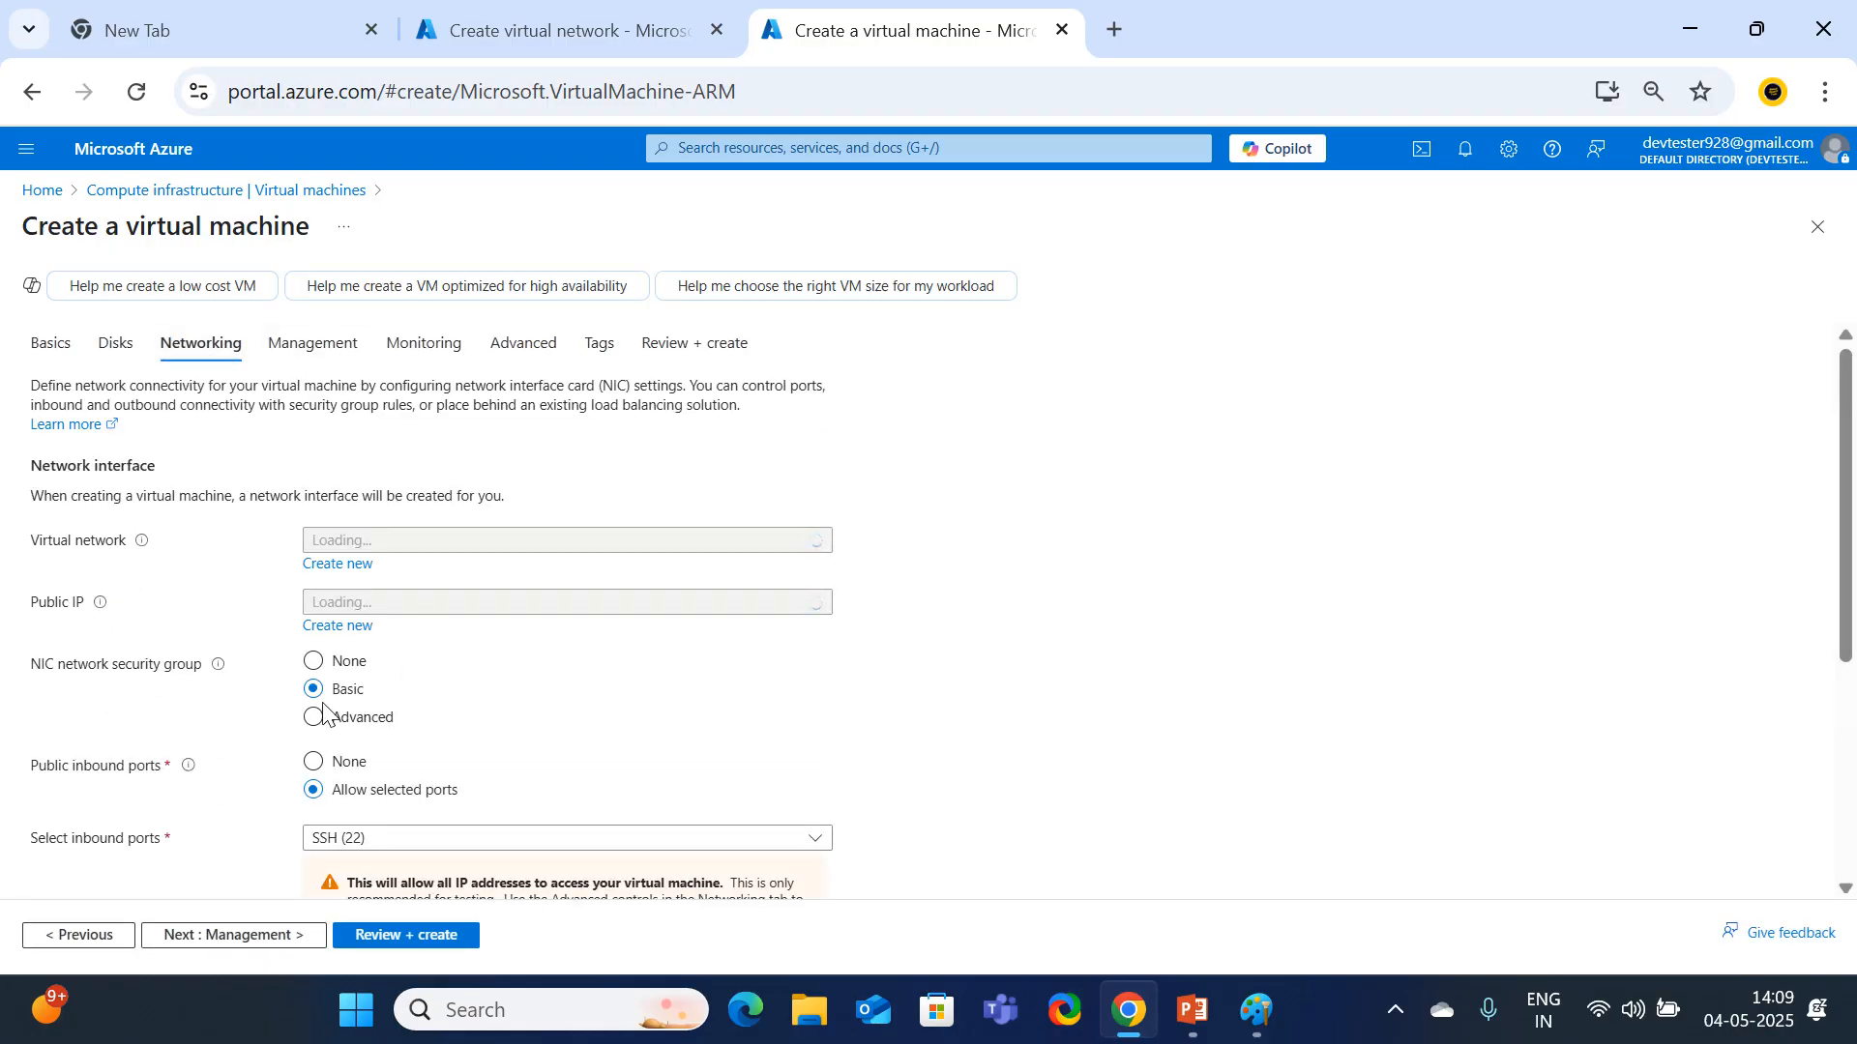
{"action": "scroll", "coordinate": [373, 619], "scroll_direction": "down", "scroll_amount": 3}
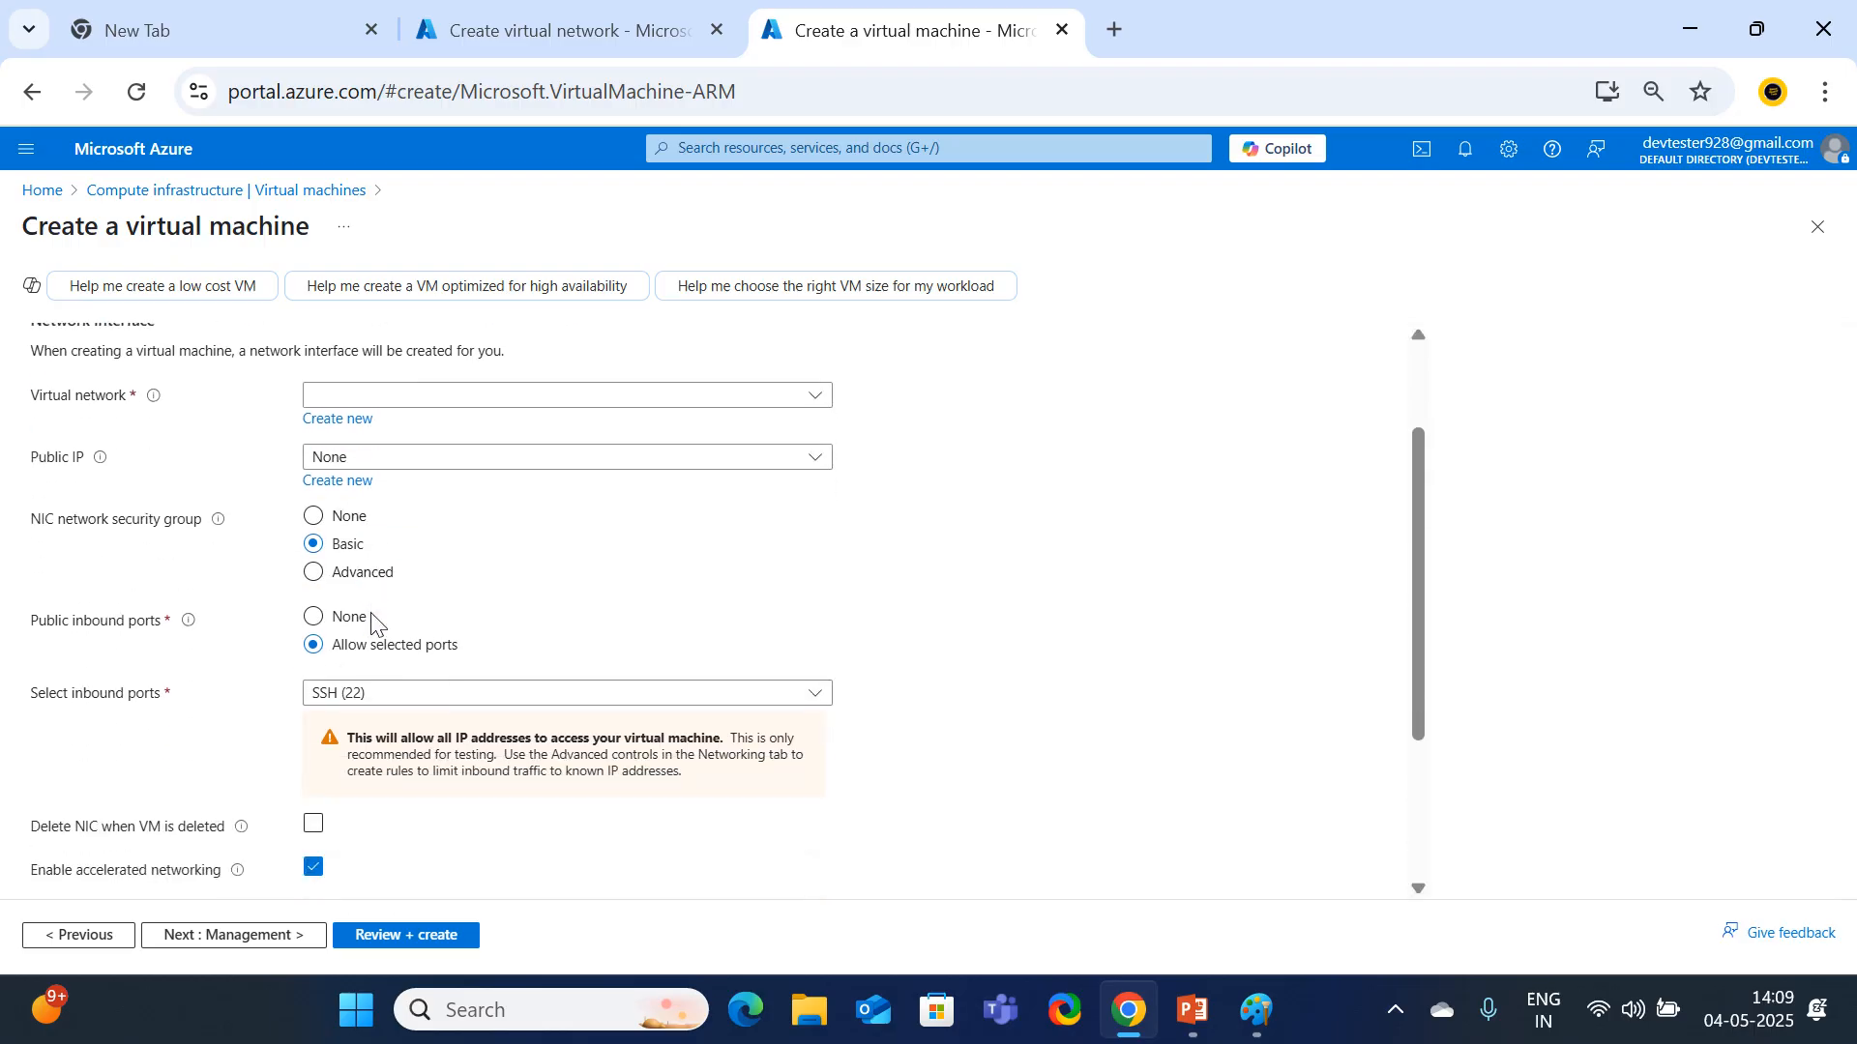
{"action": "scroll", "coordinate": [373, 630], "scroll_direction": "down", "scroll_amount": 1}
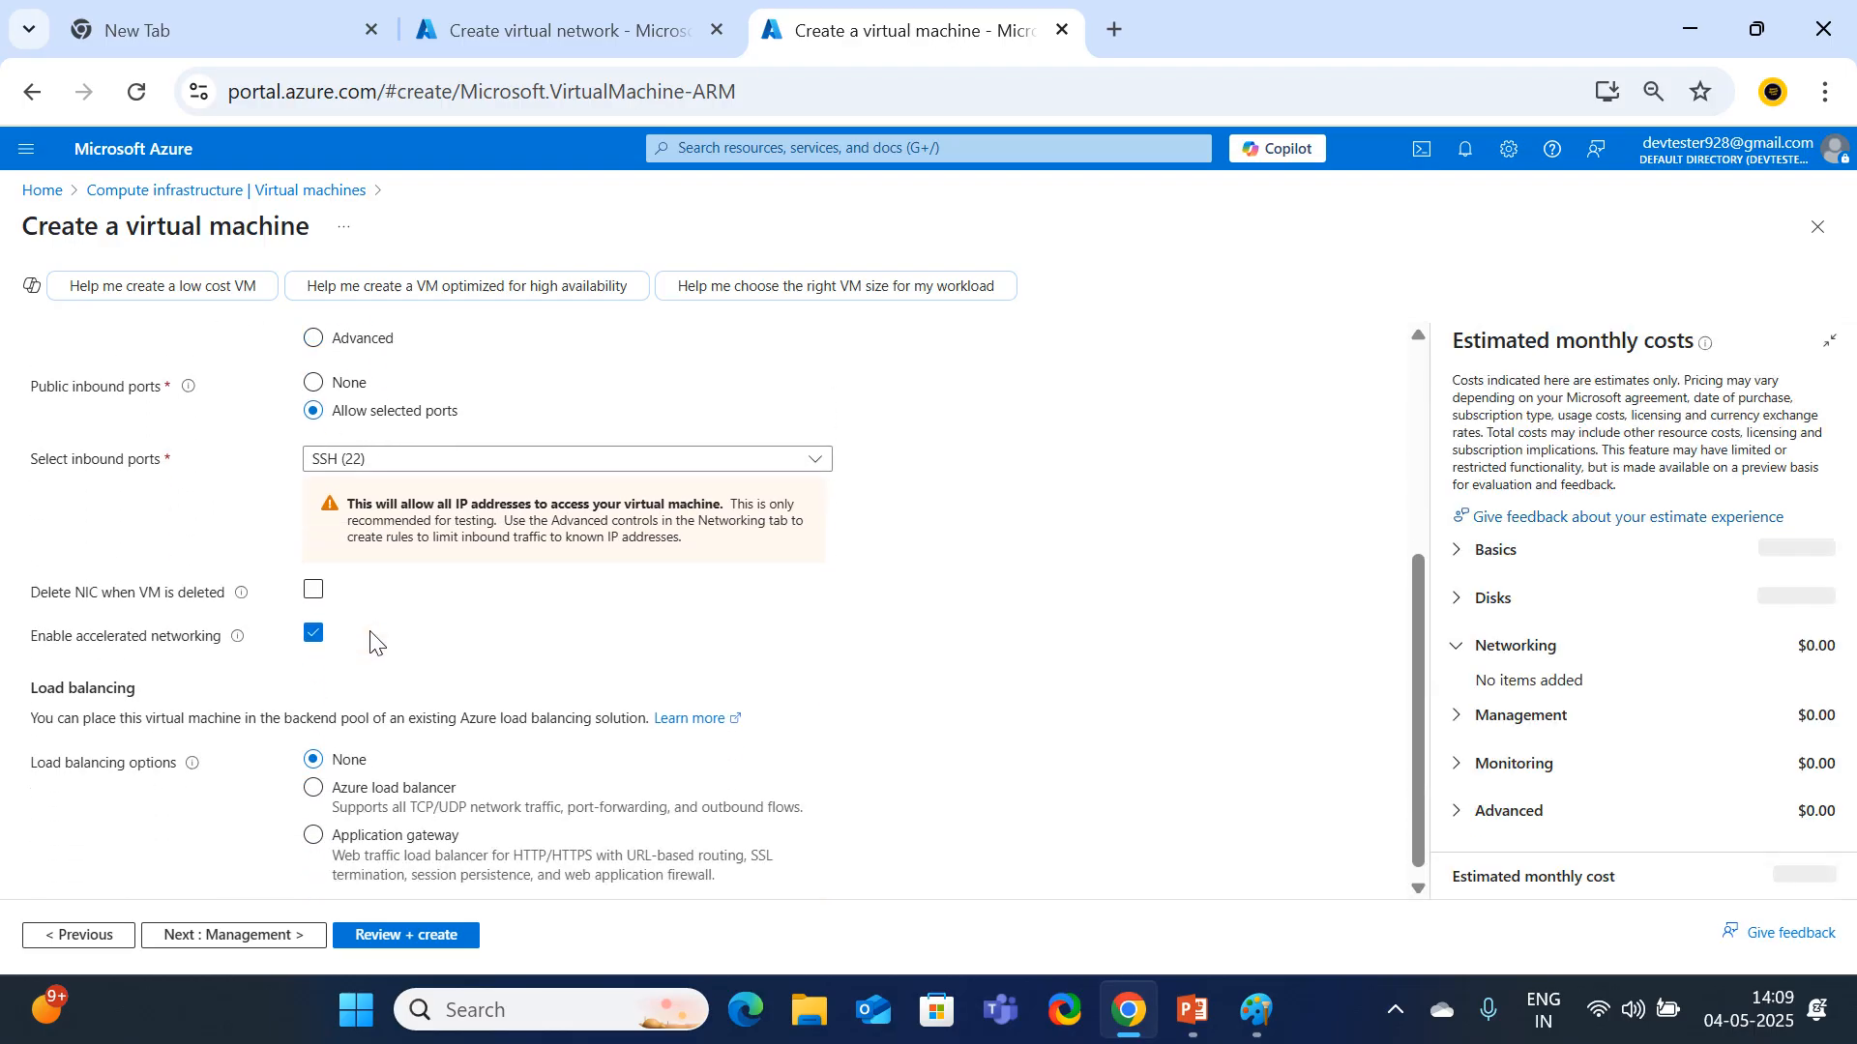
{"action": "left_click", "coordinate": [313, 623]}
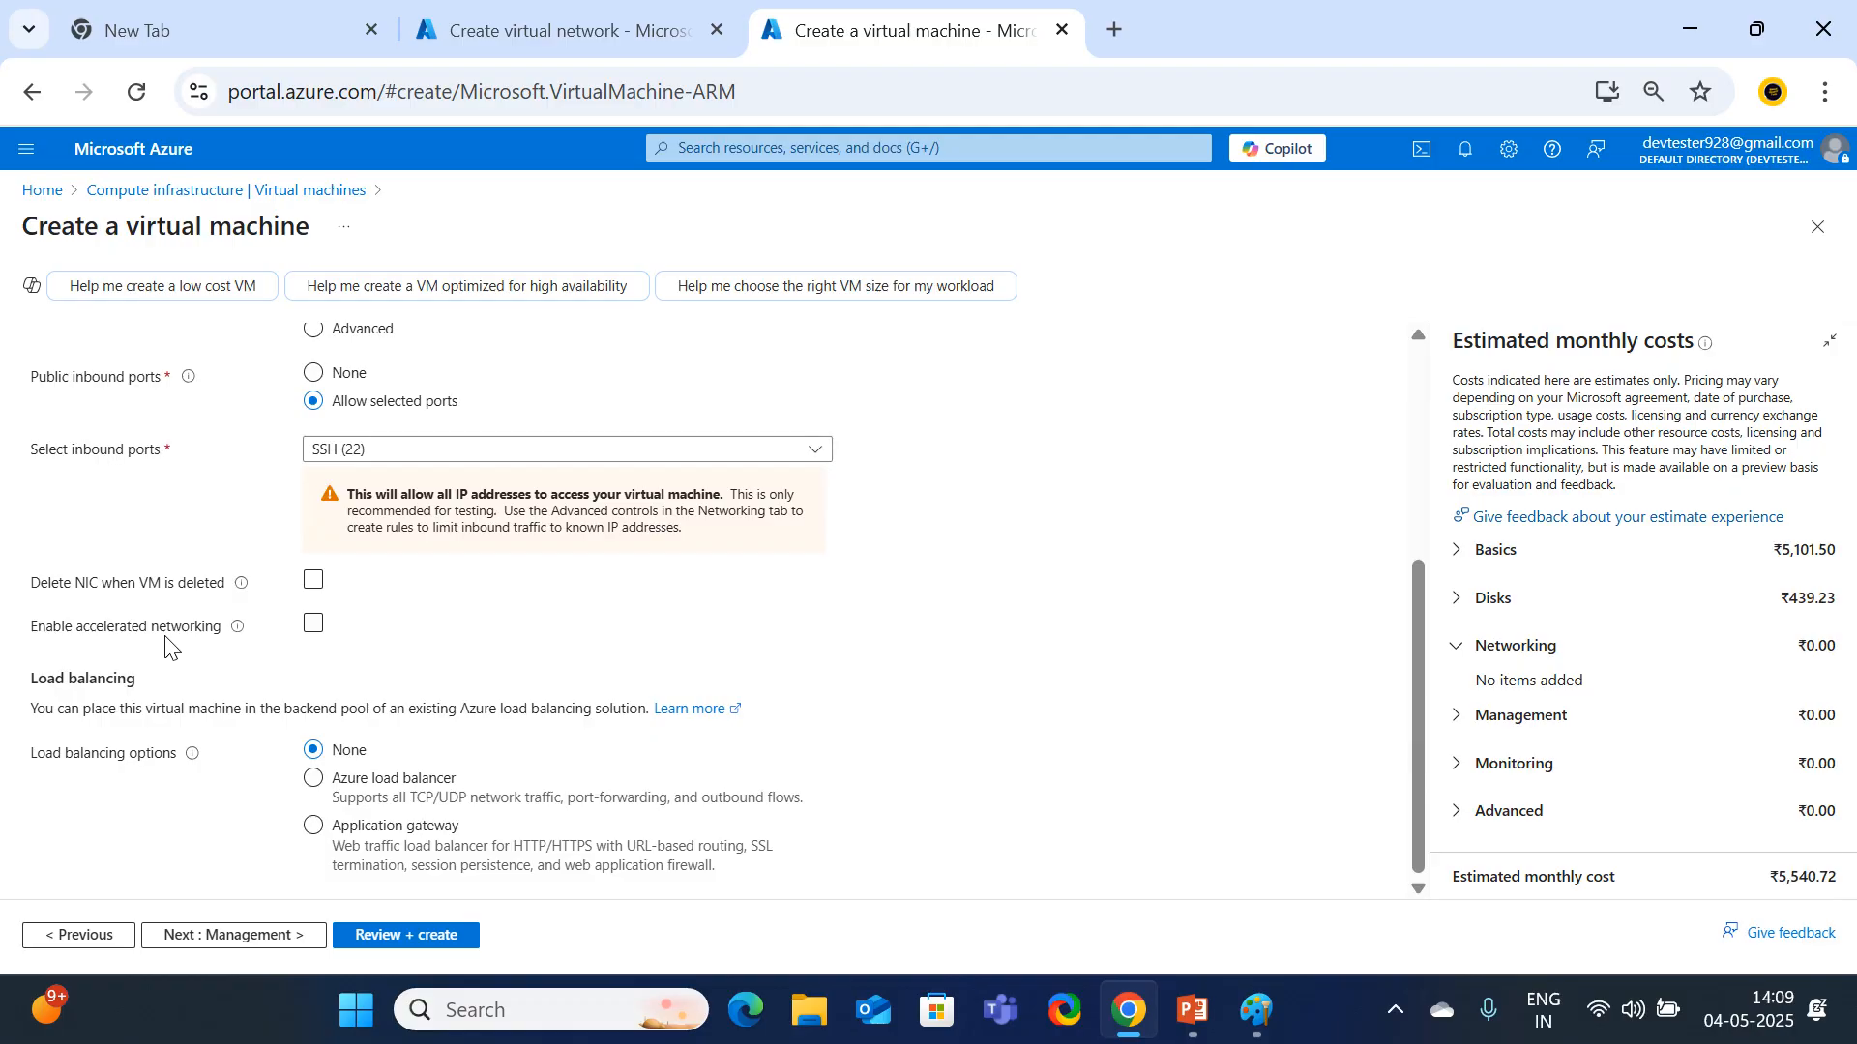
{"action": "mouse_move", "coordinate": [237, 635]}
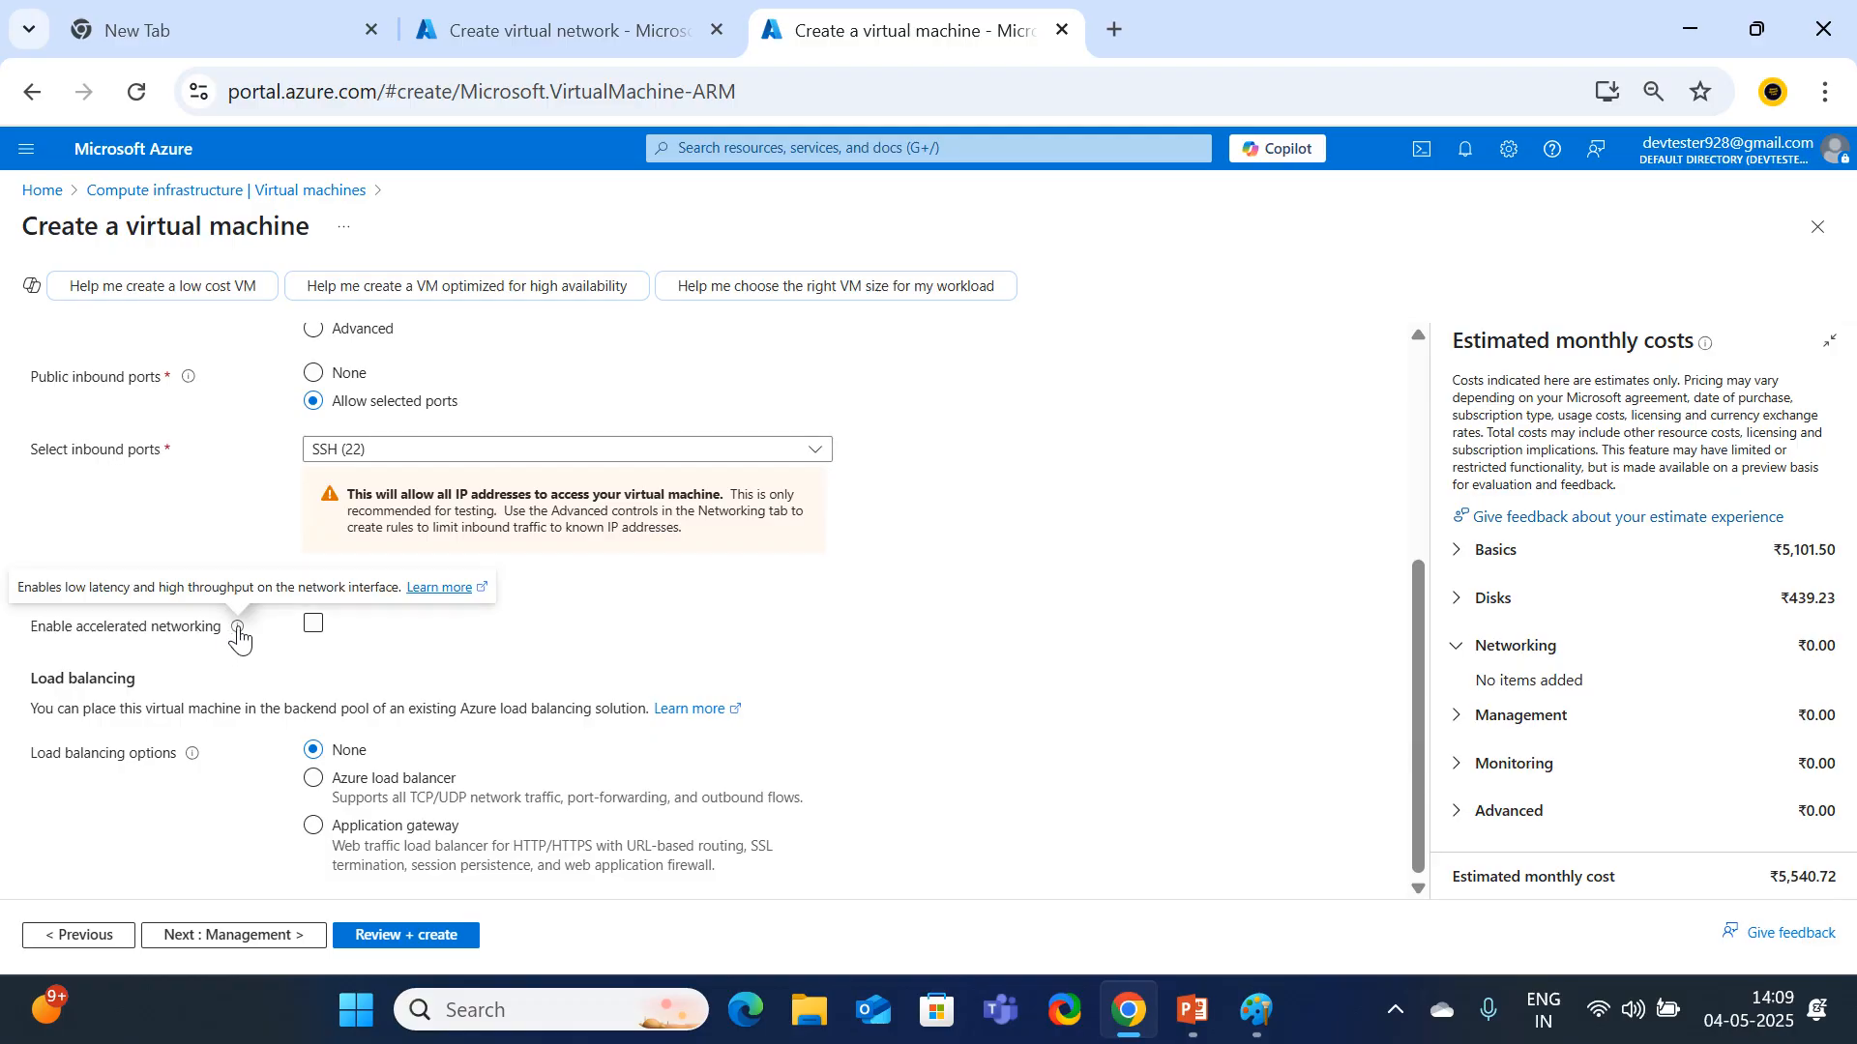
{"action": "left_click", "coordinate": [311, 625]}
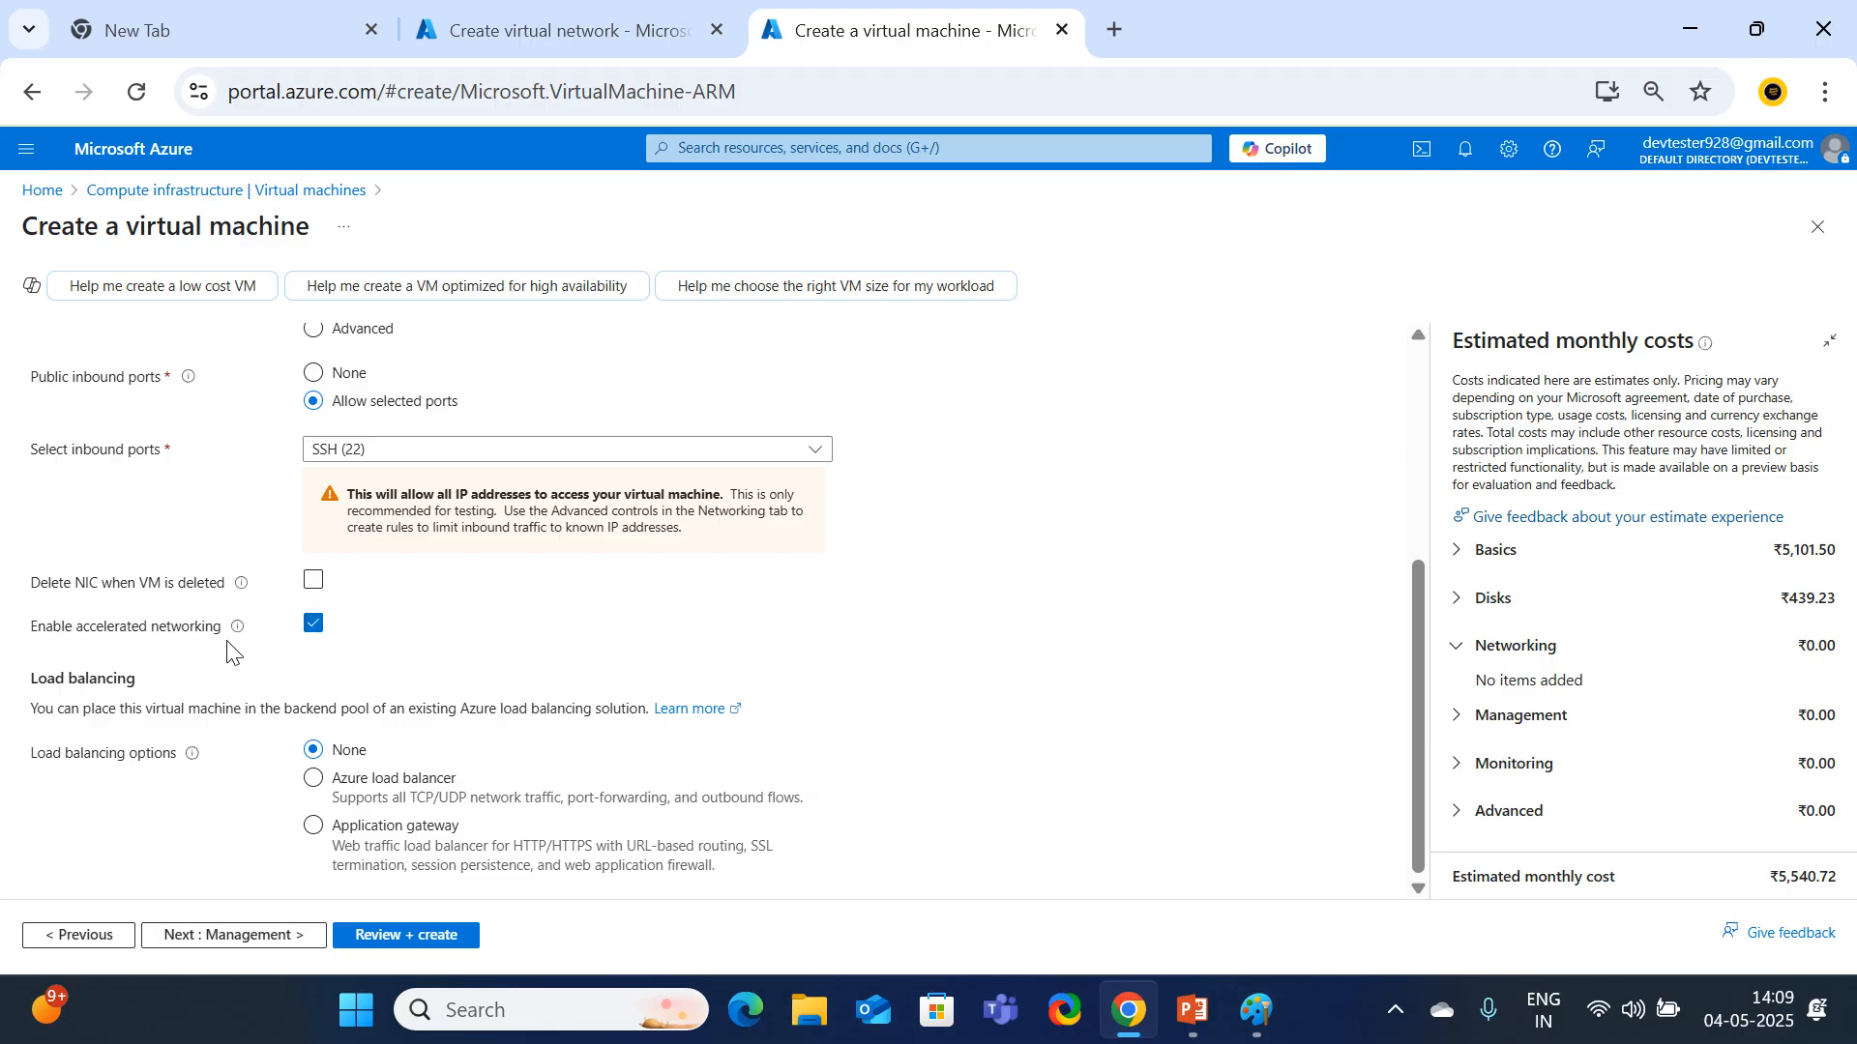
{"action": "left_click", "coordinate": [315, 627]}
Return to the virtual network's security settings and highlight the encryption requirement that virtual machines must have accelerated networking enabled.
{"action": "left_click", "coordinate": [579, 37]}
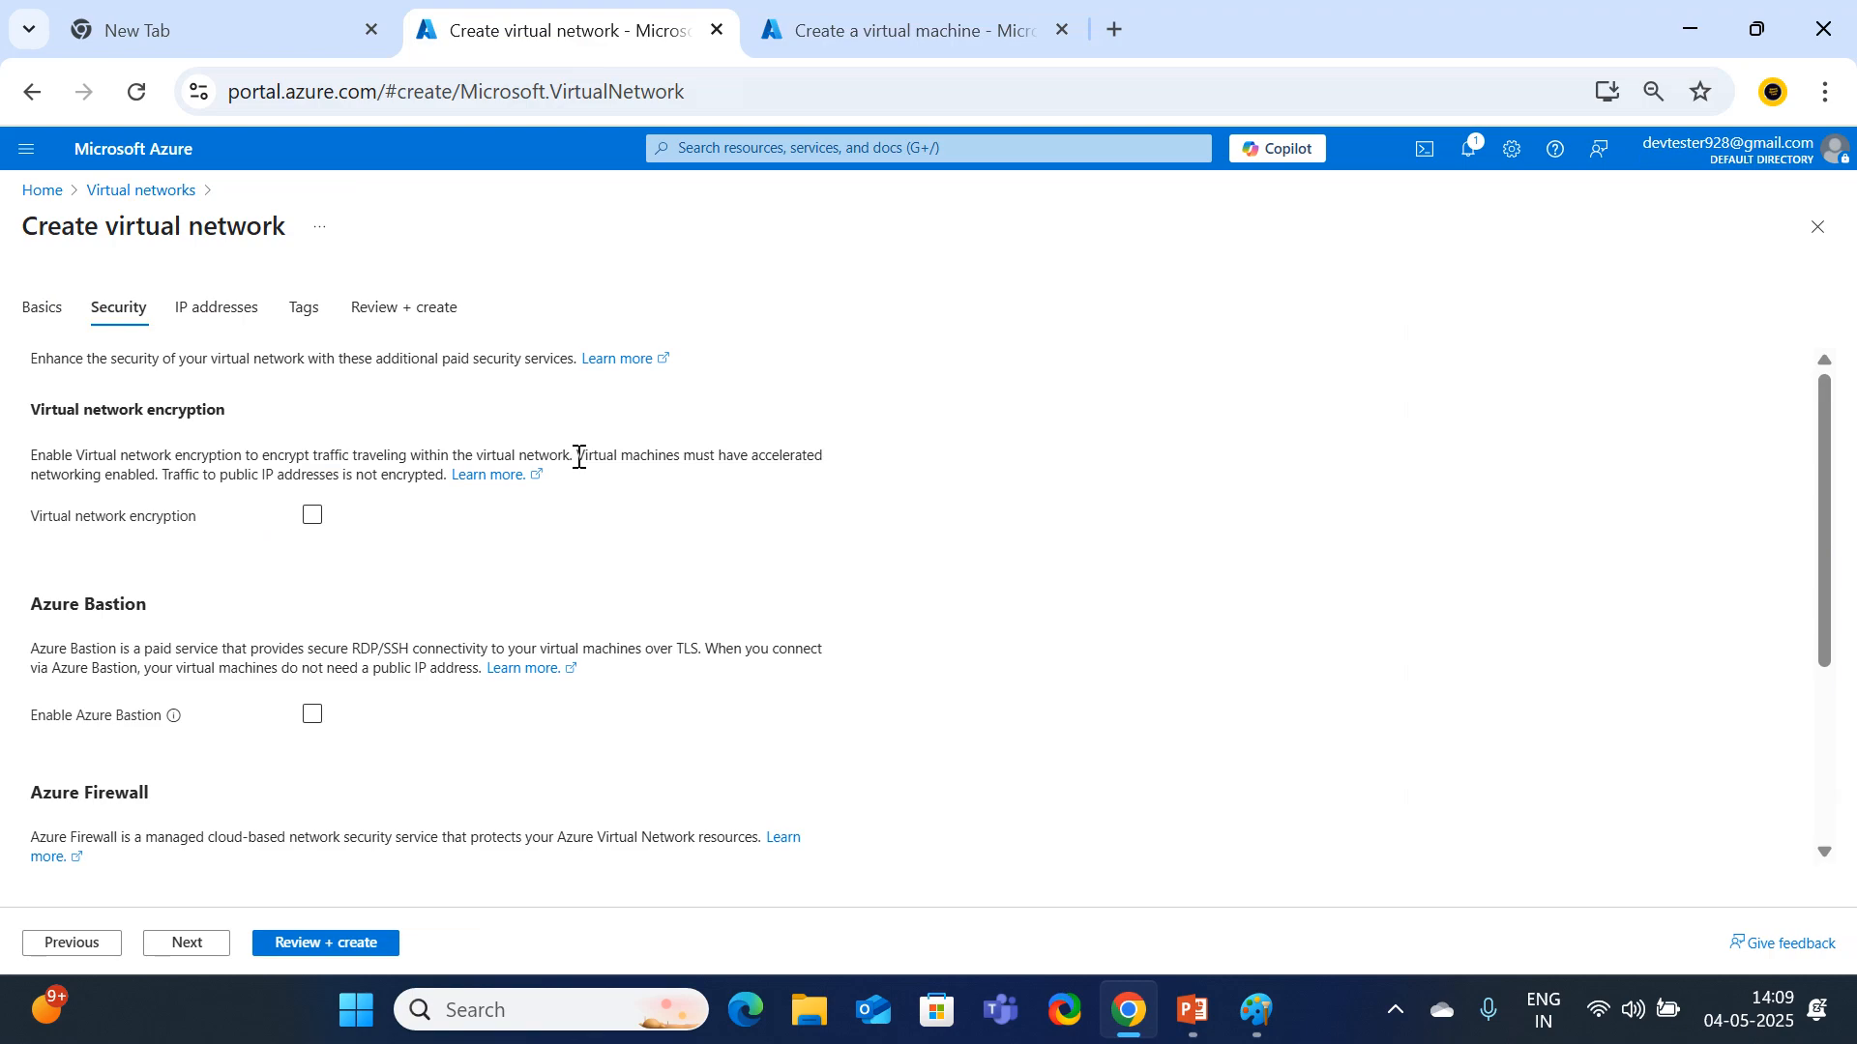
{"action": "left_click_drag", "start_coordinate": [579, 456], "coordinate": [155, 484]}
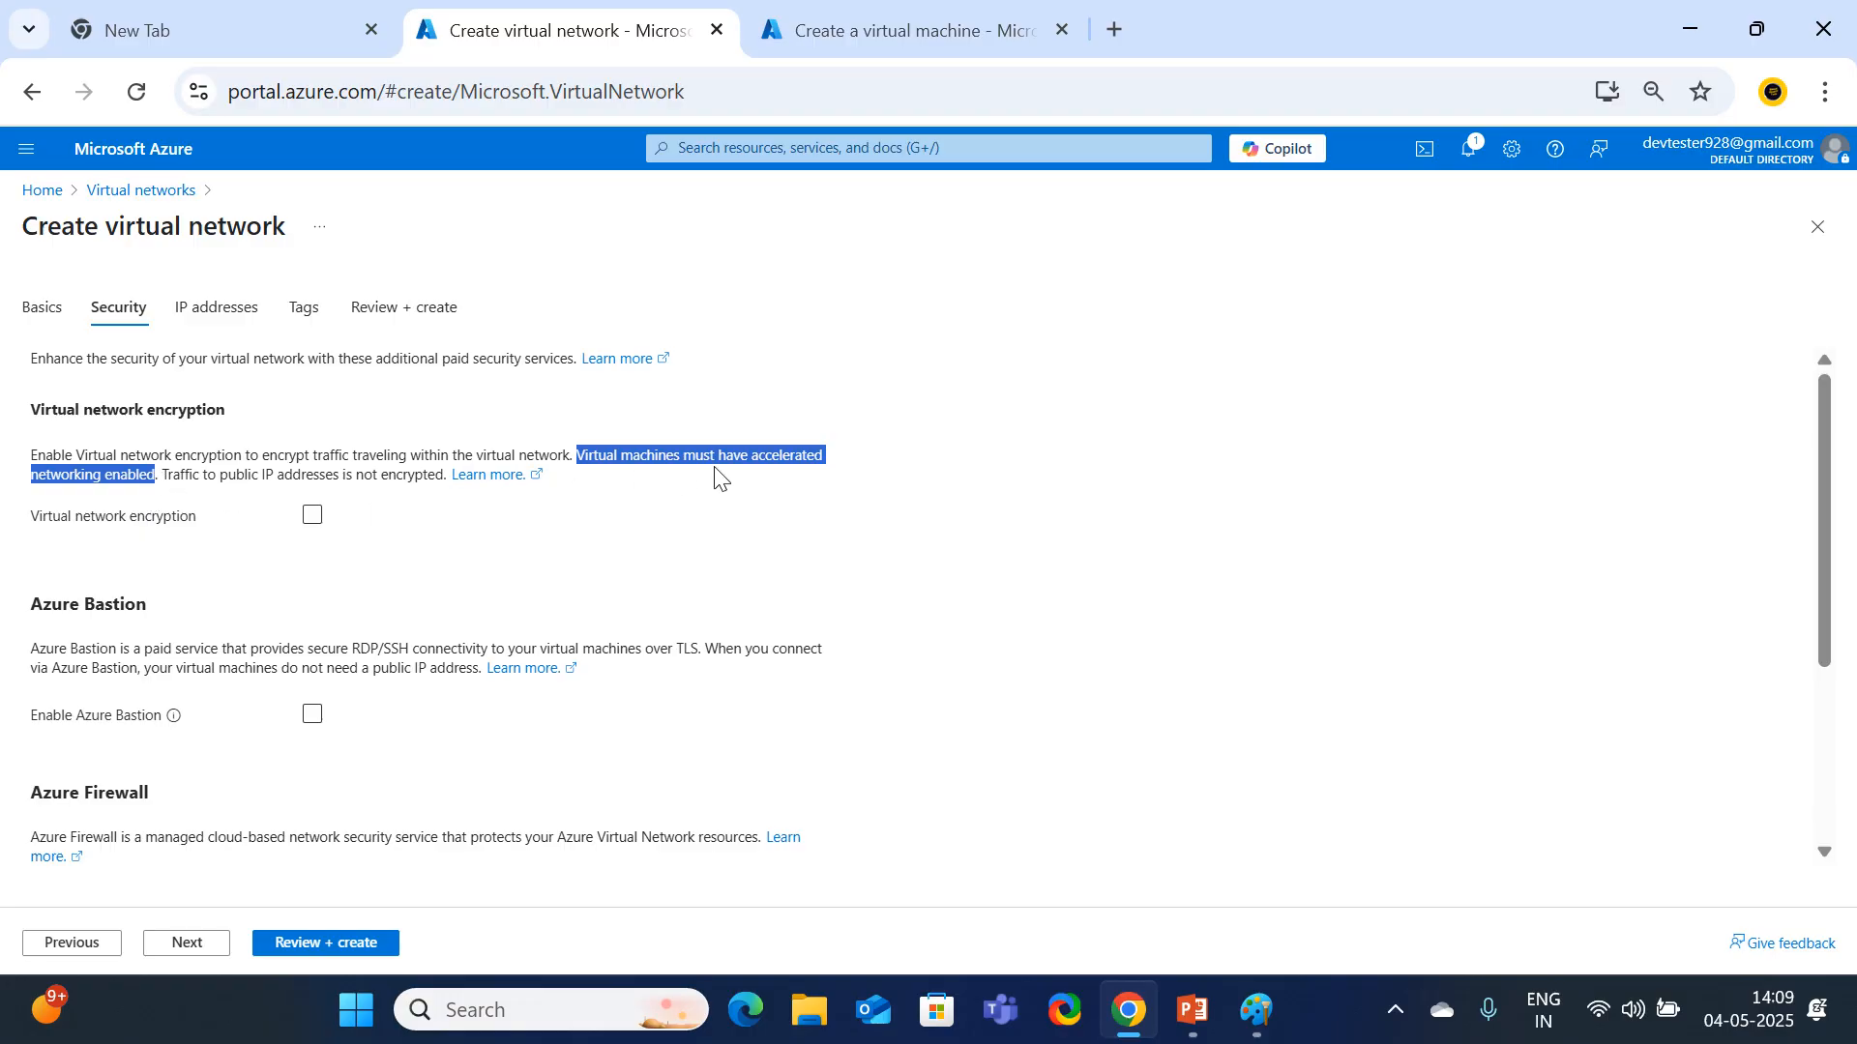
{"action": "left_click", "coordinate": [309, 515]}
{"action": "scroll", "coordinate": [531, 651], "scroll_direction": "down", "scroll_amount": 2}
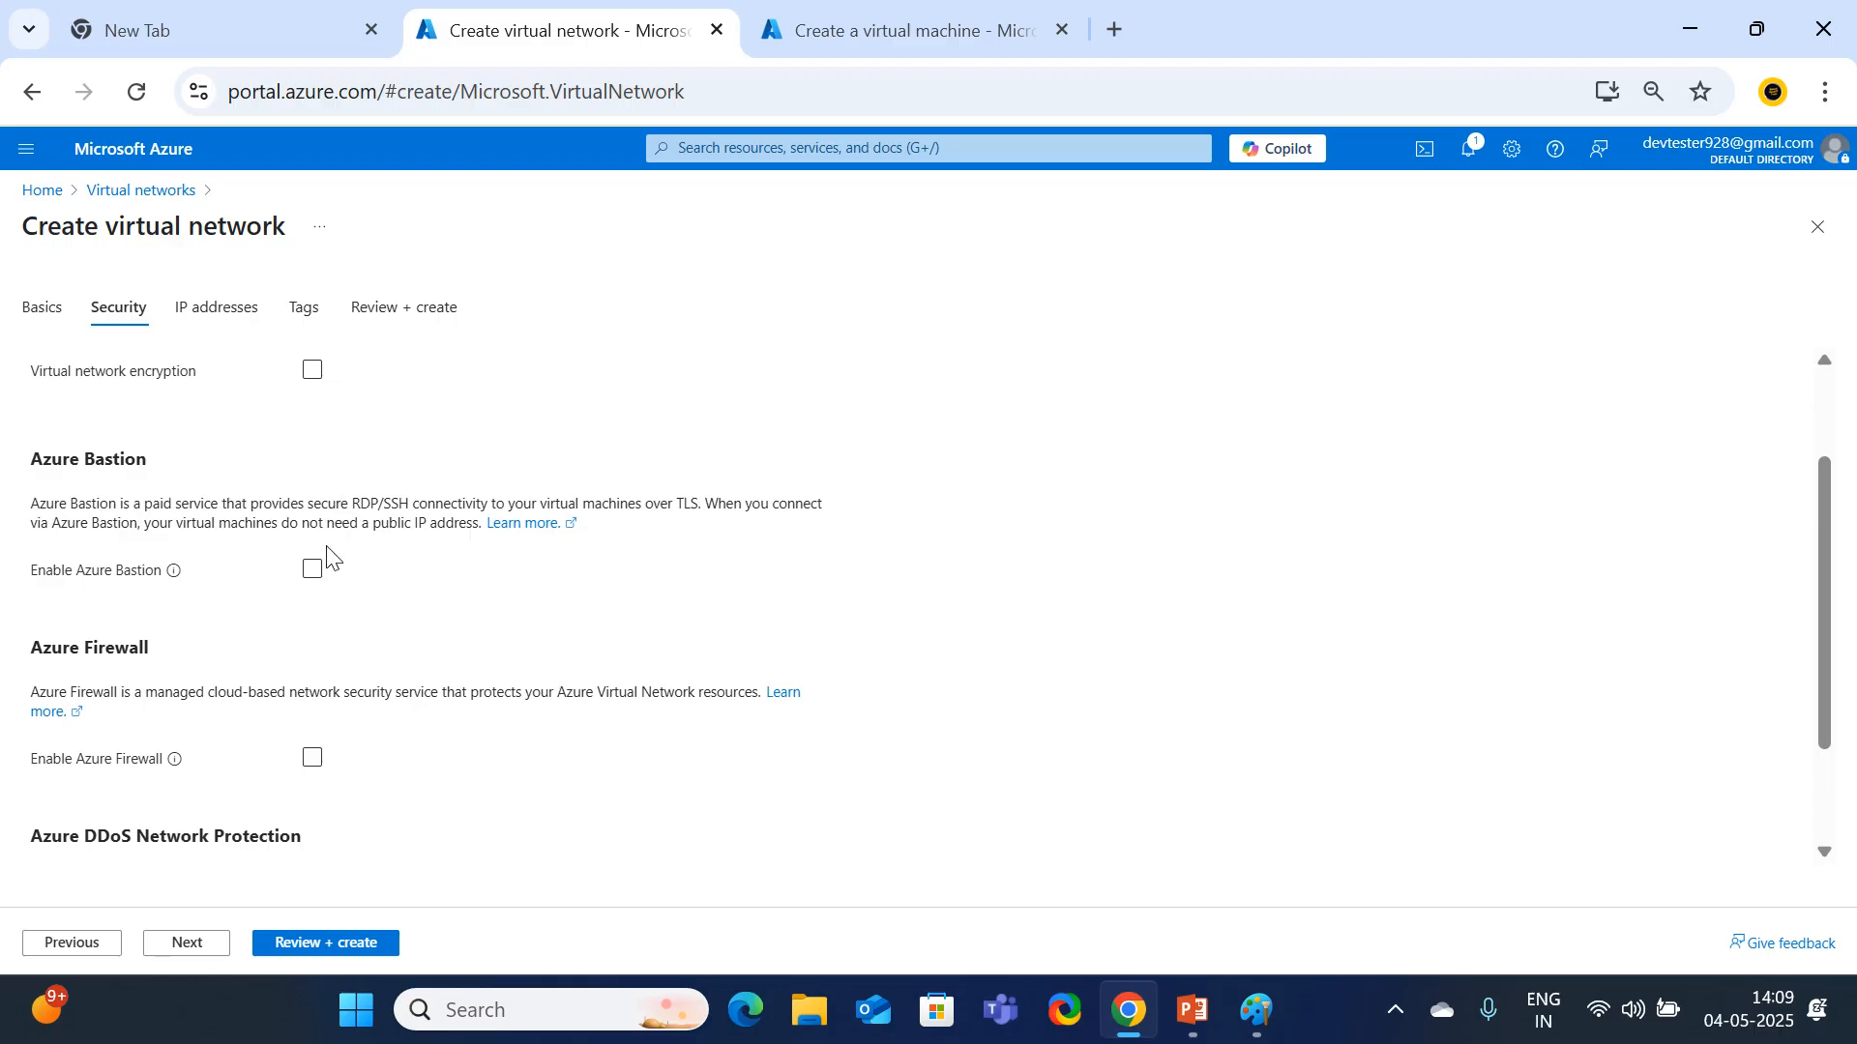
Try enabling Azure Bastion, inspect its host name and public IP address settings, and disable it again.
{"action": "left_click", "coordinate": [313, 572]}
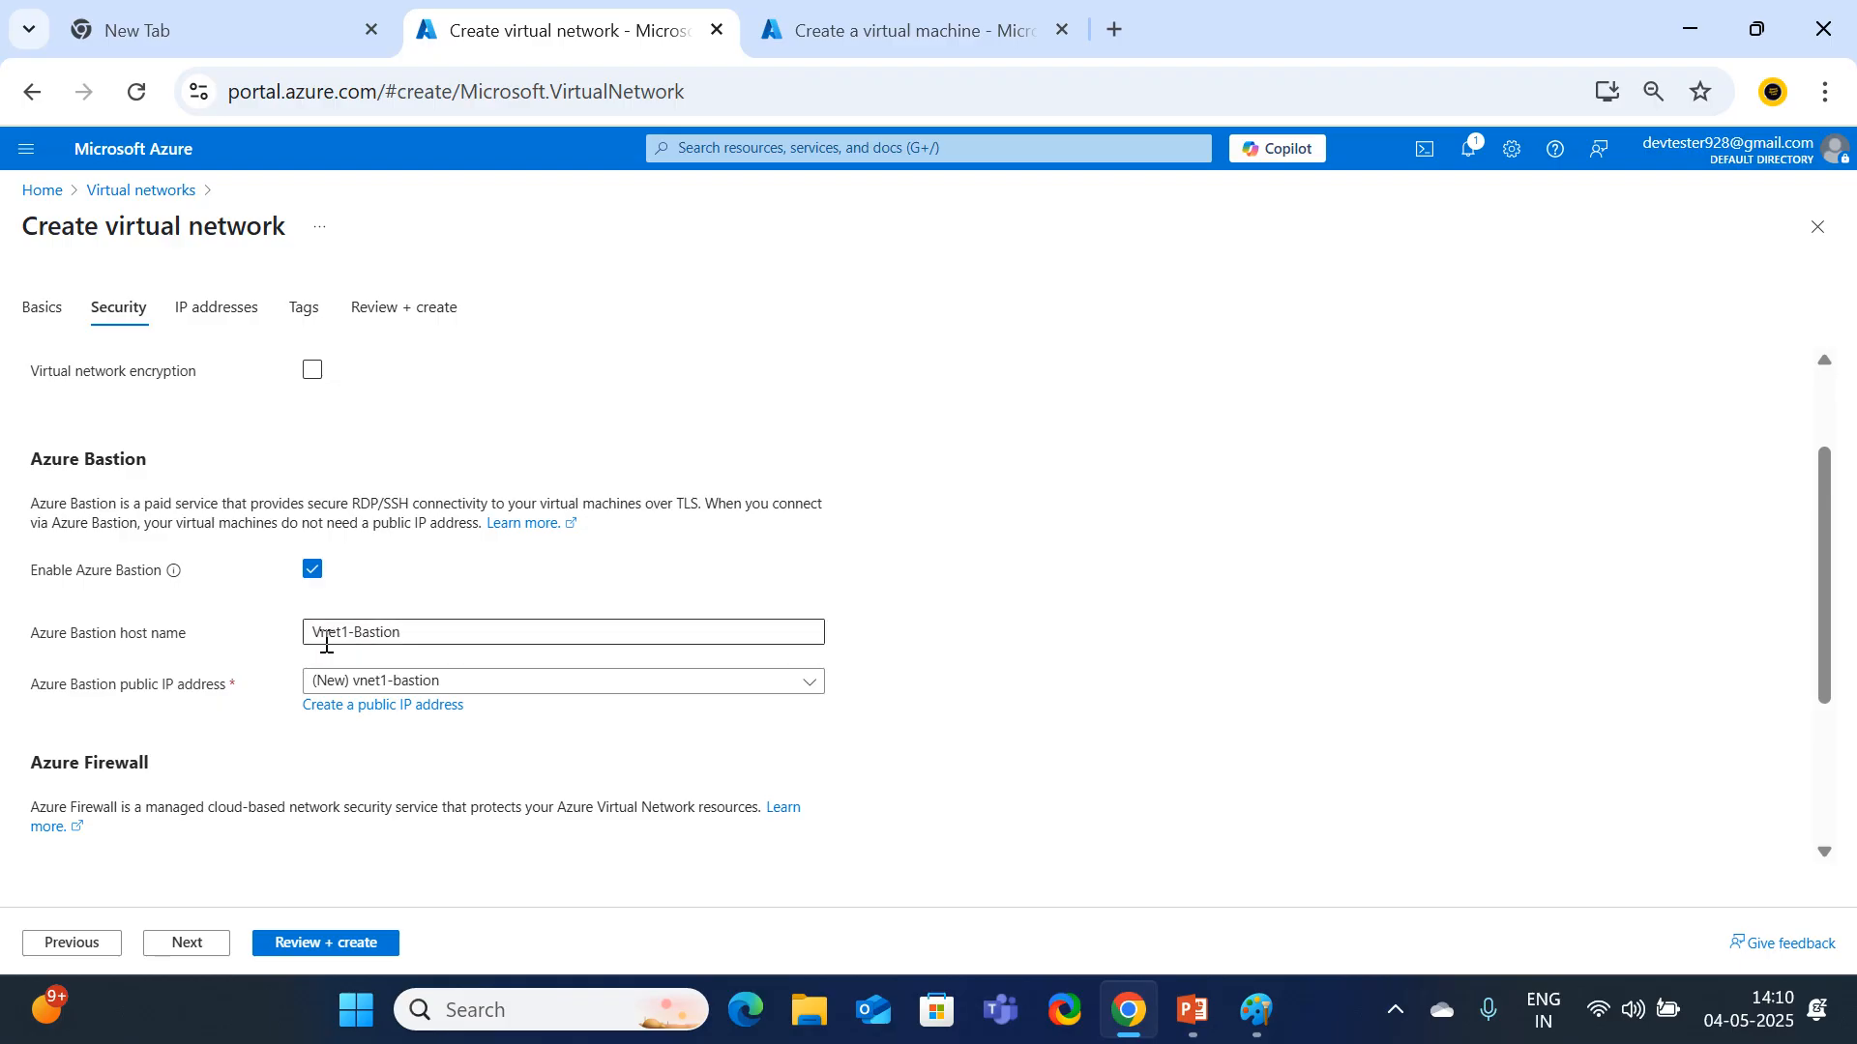
{"action": "left_click", "coordinate": [495, 640]}
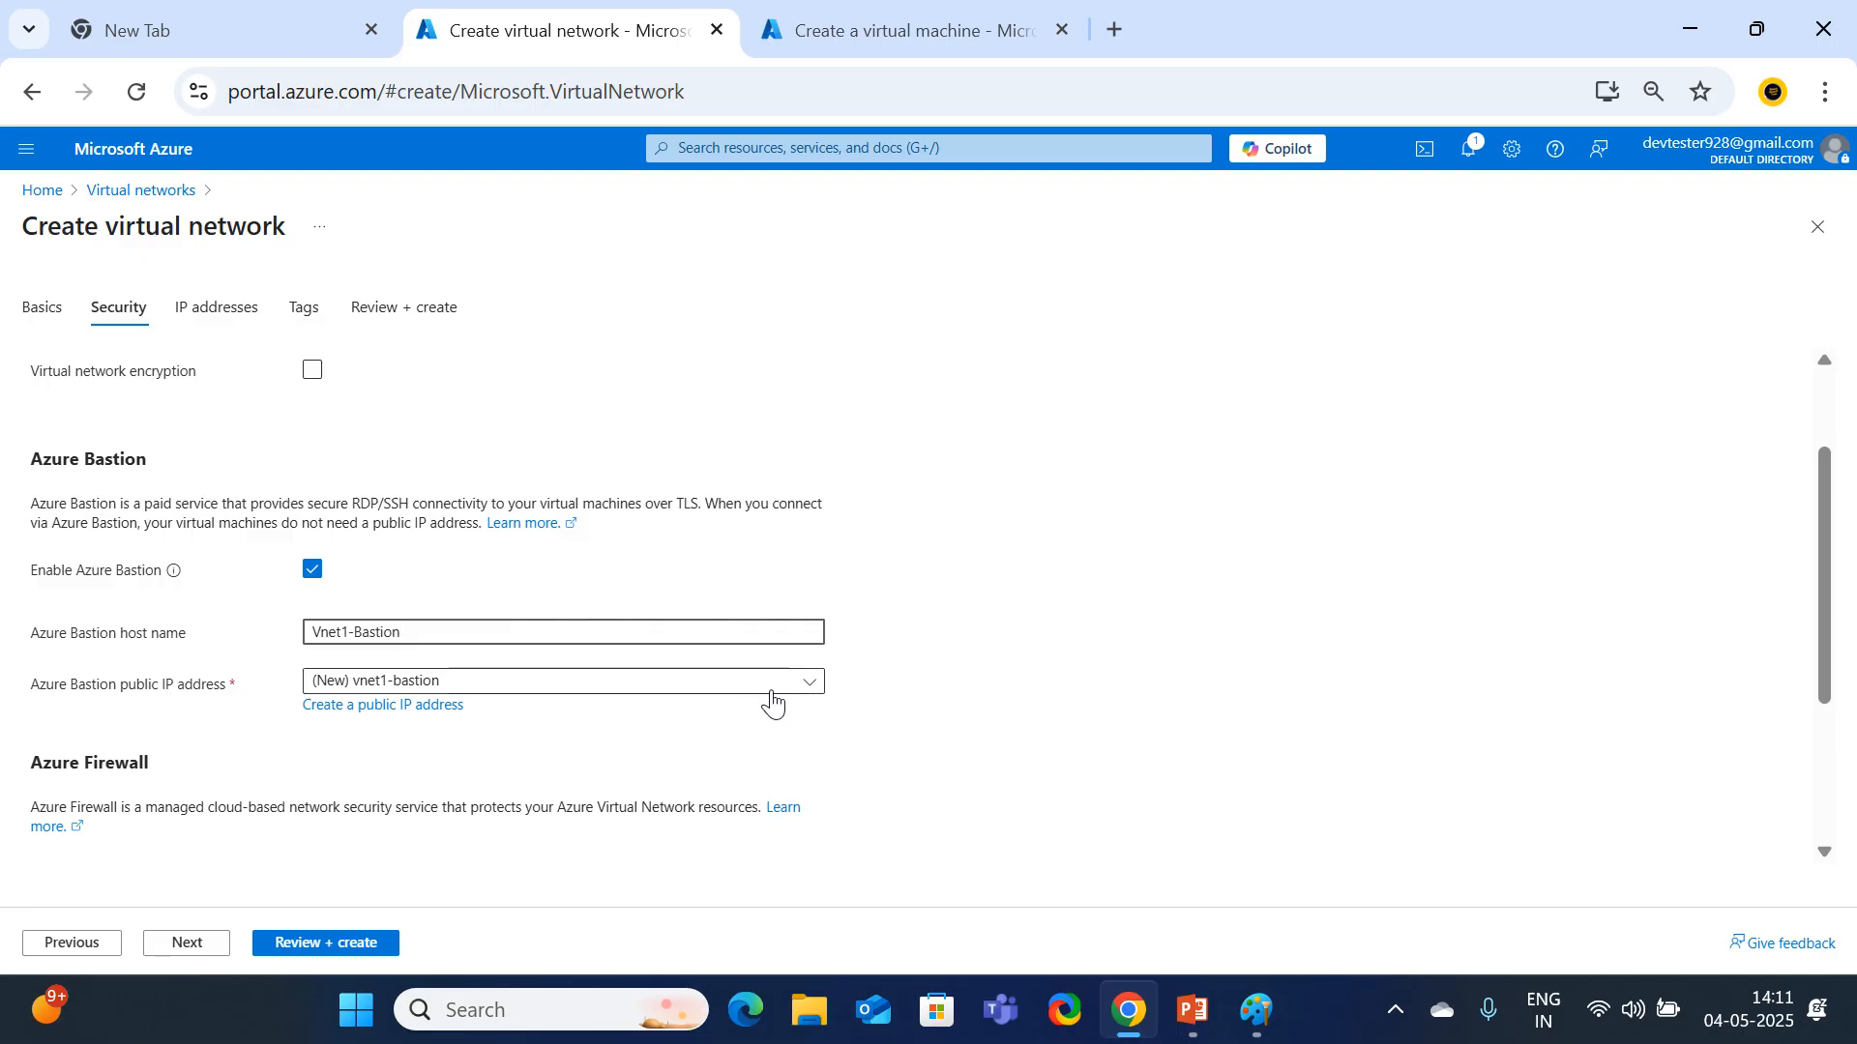
{"action": "scroll", "coordinate": [577, 611], "scroll_direction": "down", "scroll_amount": 1}
{"action": "scroll", "coordinate": [576, 619], "scroll_direction": "down", "scroll_amount": 2}
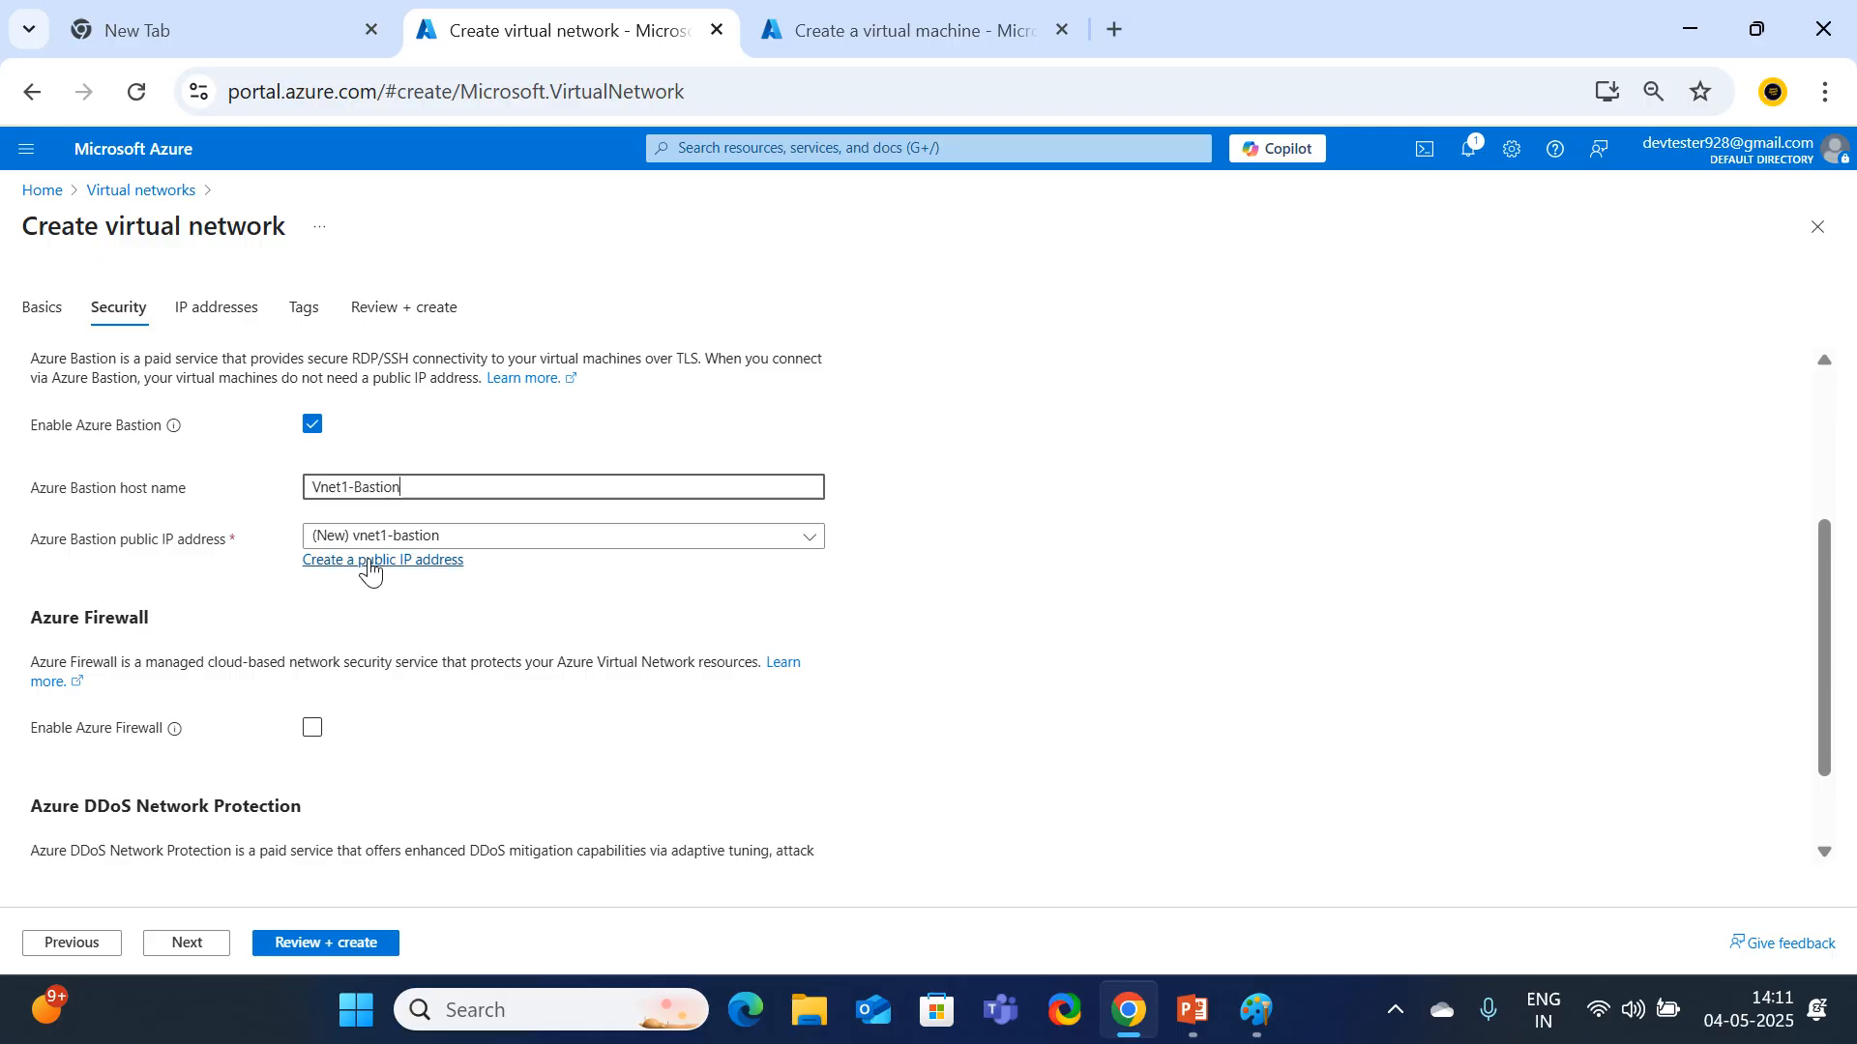
{"action": "scroll", "coordinate": [542, 551], "scroll_direction": "up", "scroll_amount": 2}
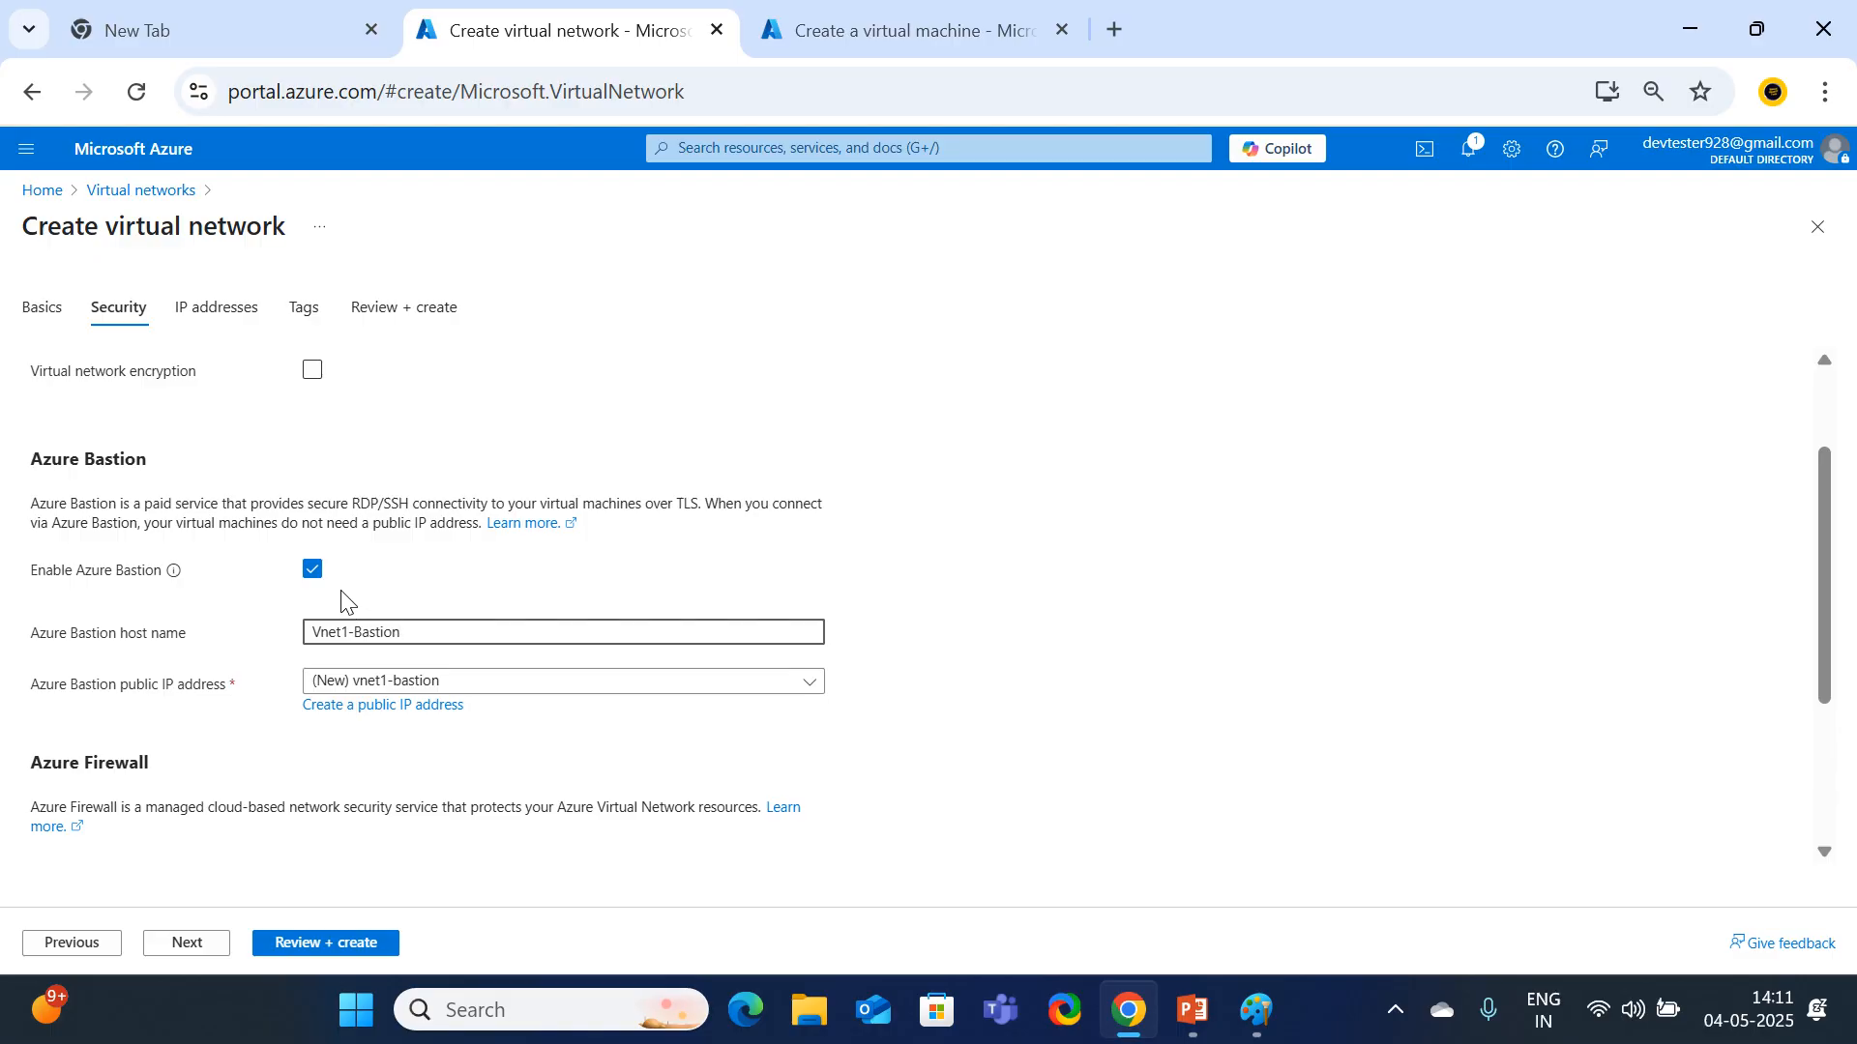
{"action": "left_click", "coordinate": [311, 570]}
Enable Azure Firewall for the virtual network with the Standard tier and check the available firewall policies.
{"action": "scroll", "coordinate": [522, 619], "scroll_direction": "down", "scroll_amount": 1}
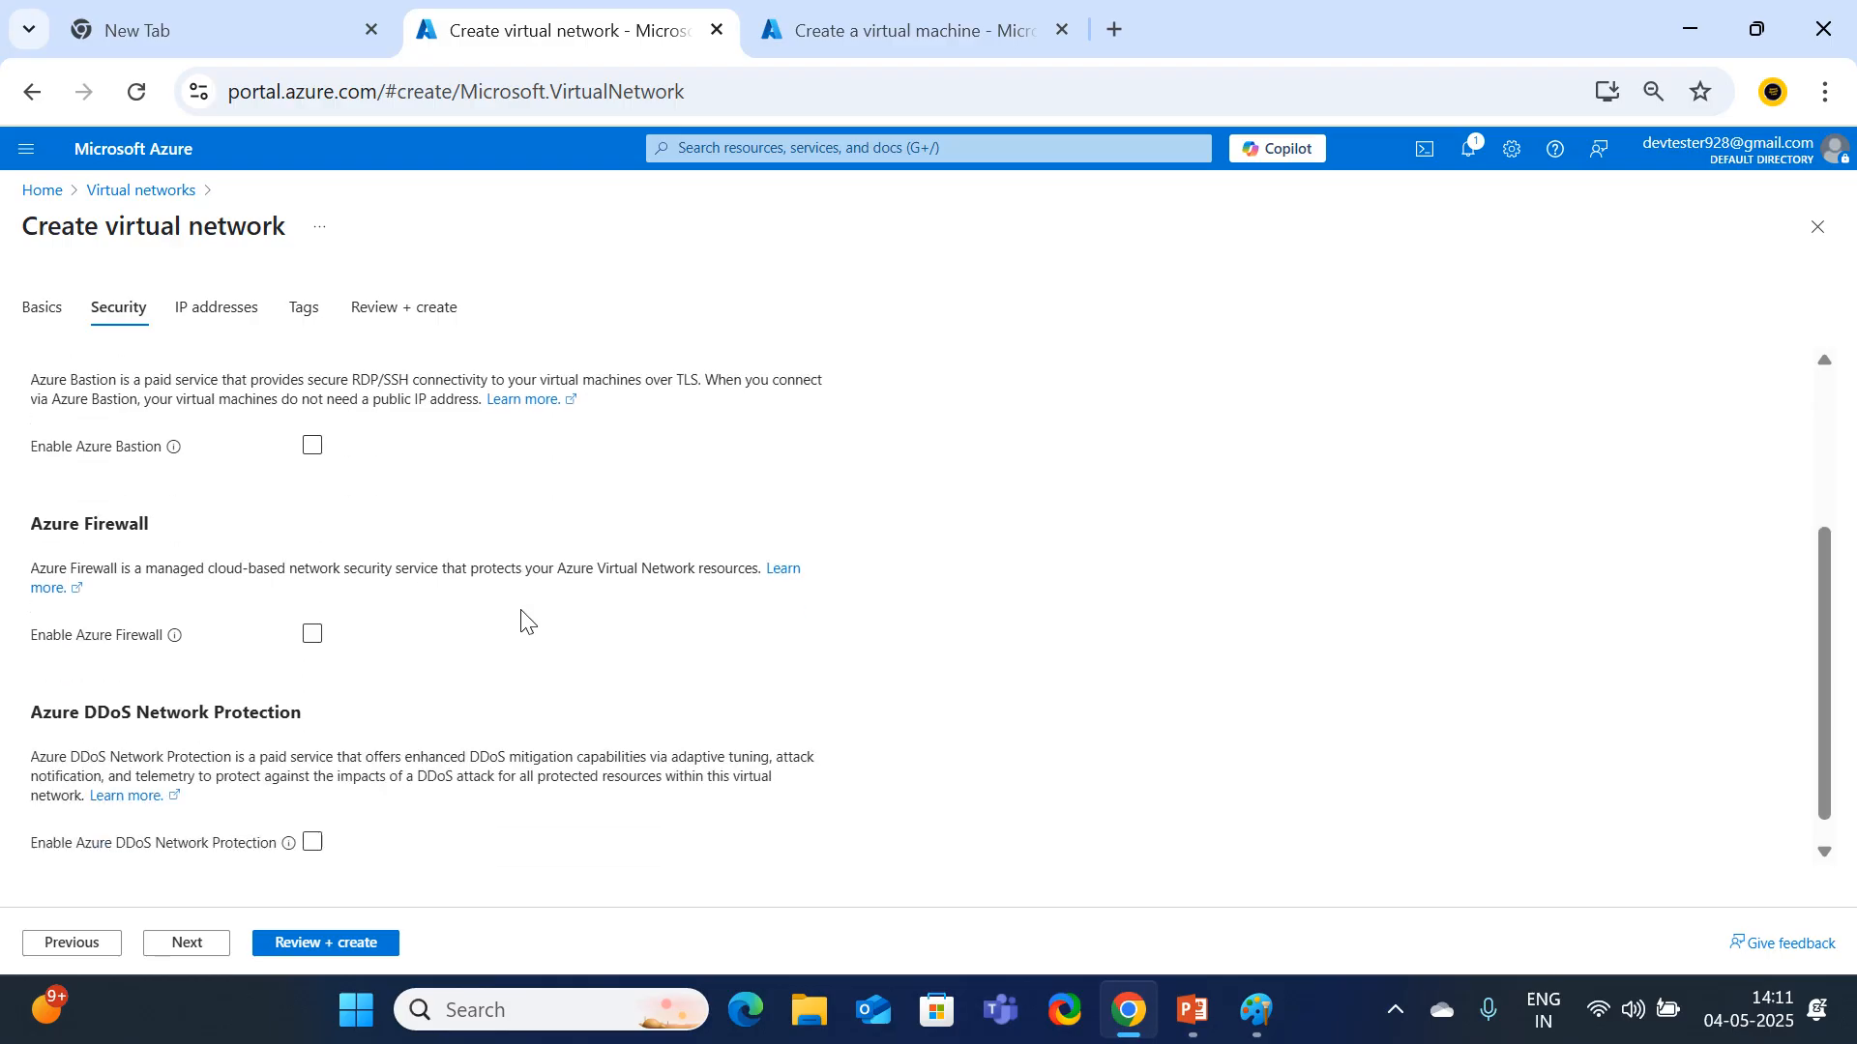
{"action": "scroll", "coordinate": [522, 619], "scroll_direction": "down", "scroll_amount": 1}
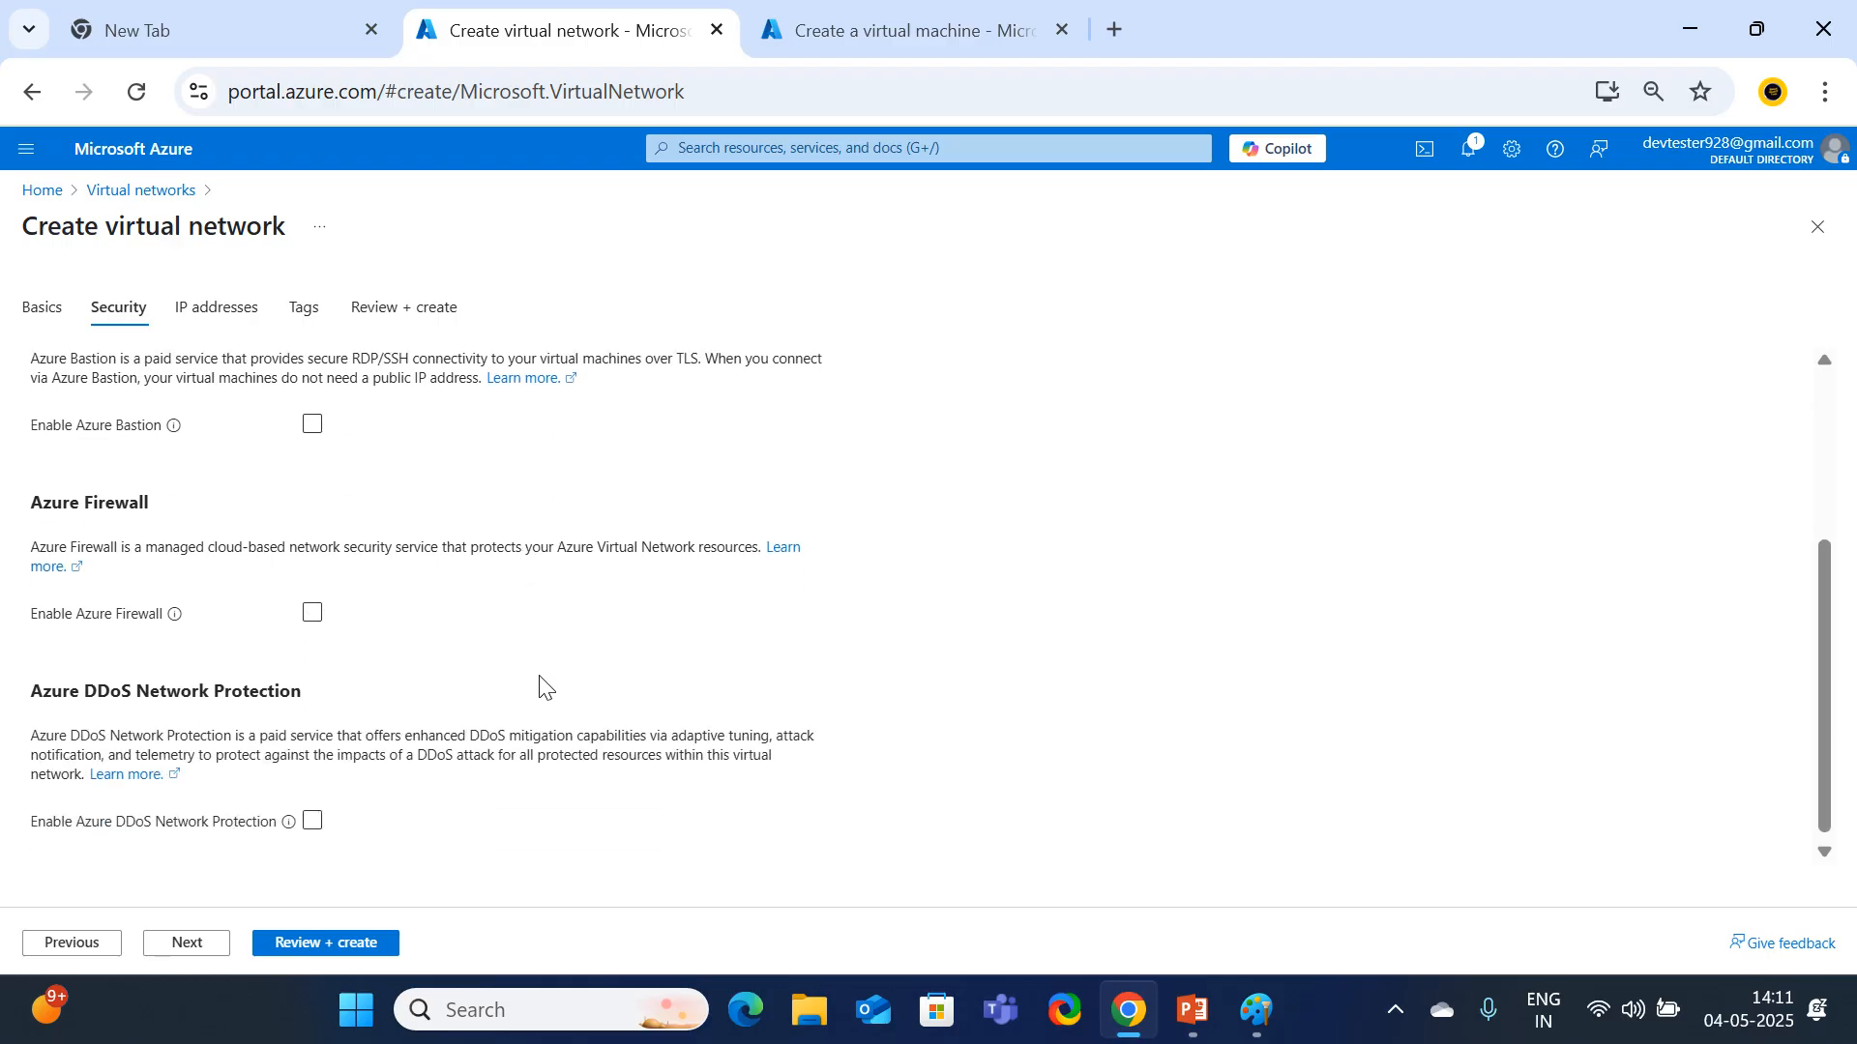
{"action": "left_click", "coordinate": [315, 610]}
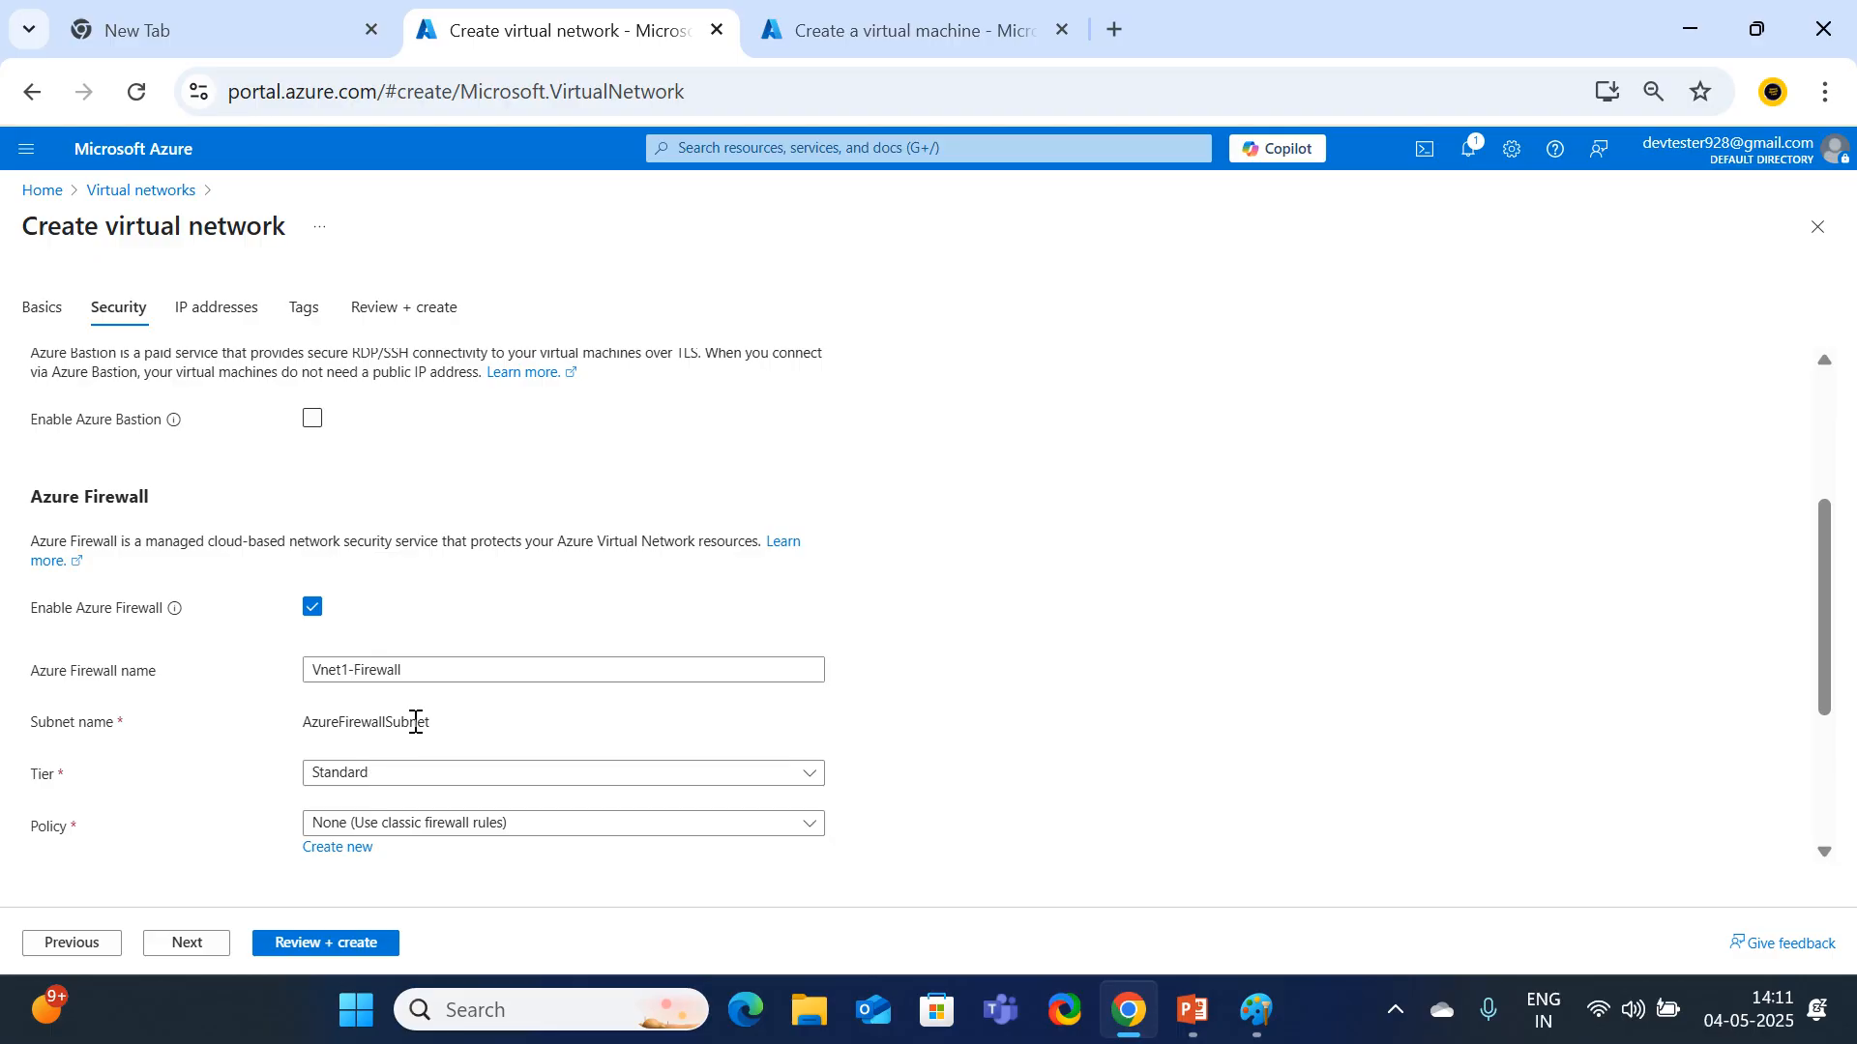
{"action": "left_click", "coordinate": [375, 790]}
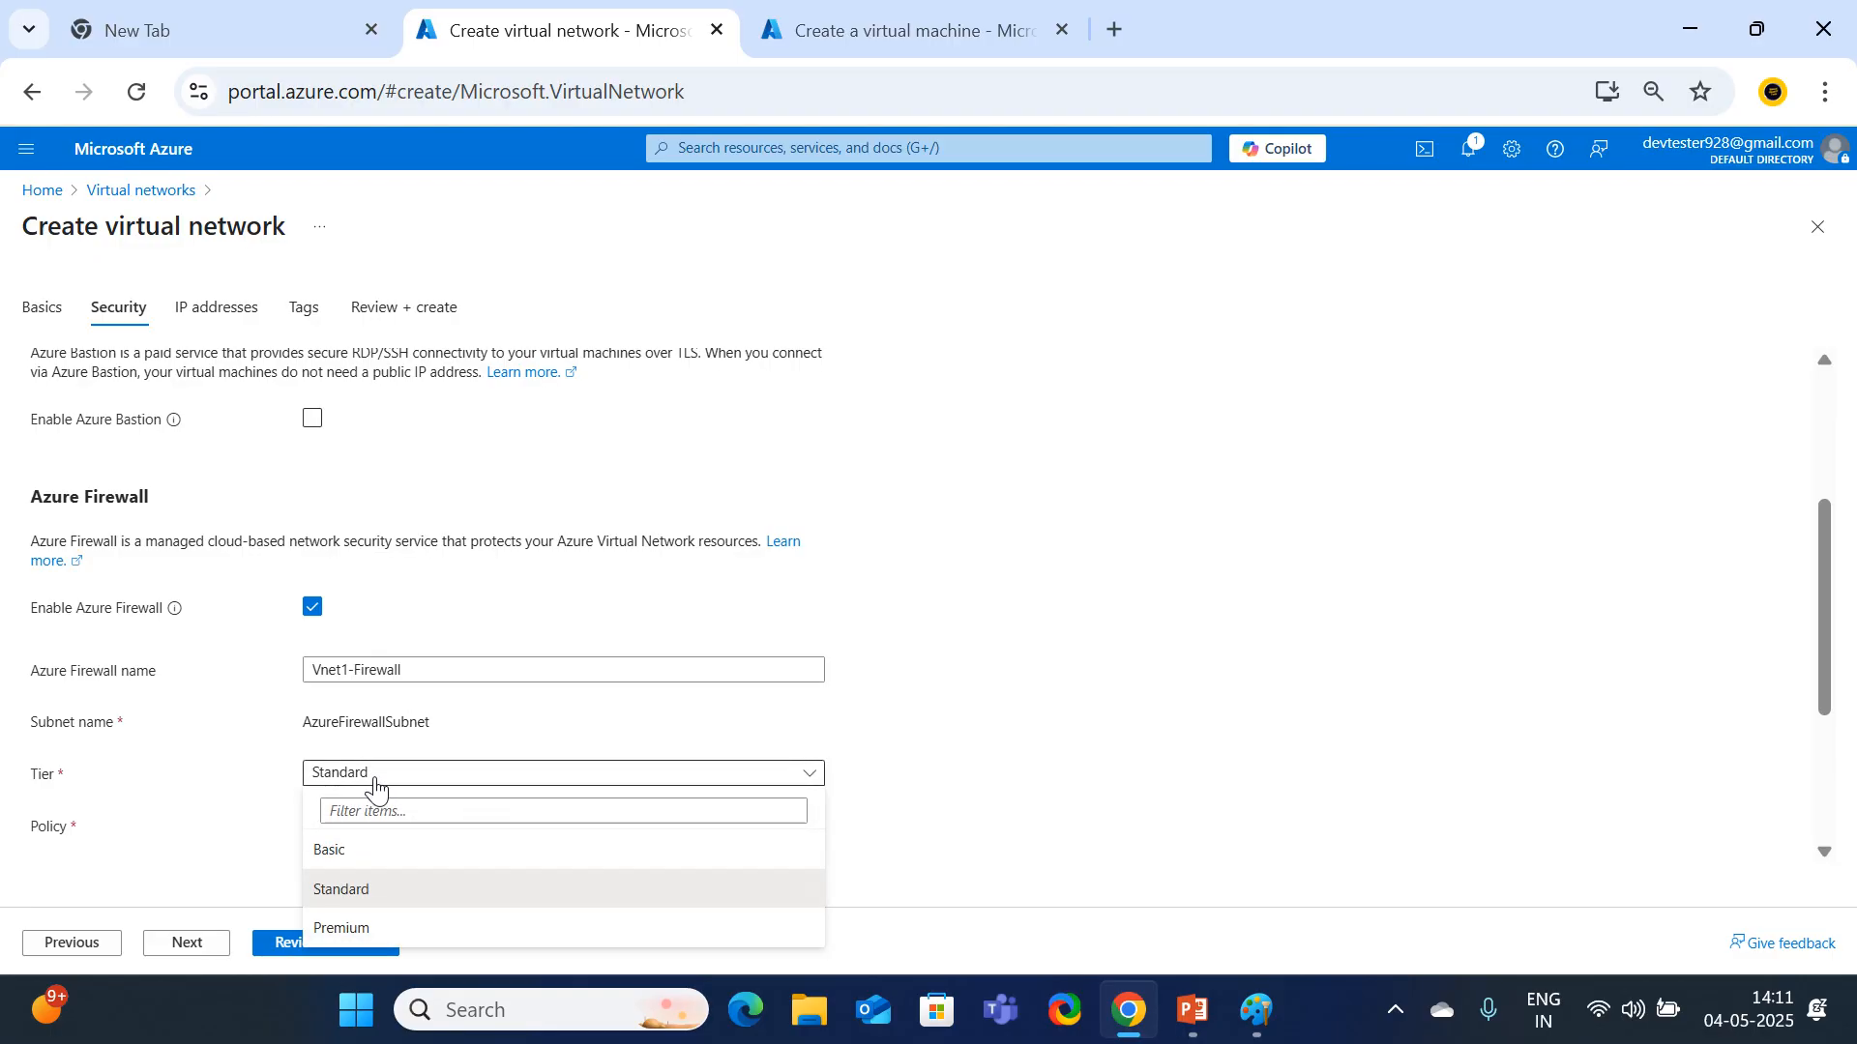
{"action": "left_click", "coordinate": [334, 888]}
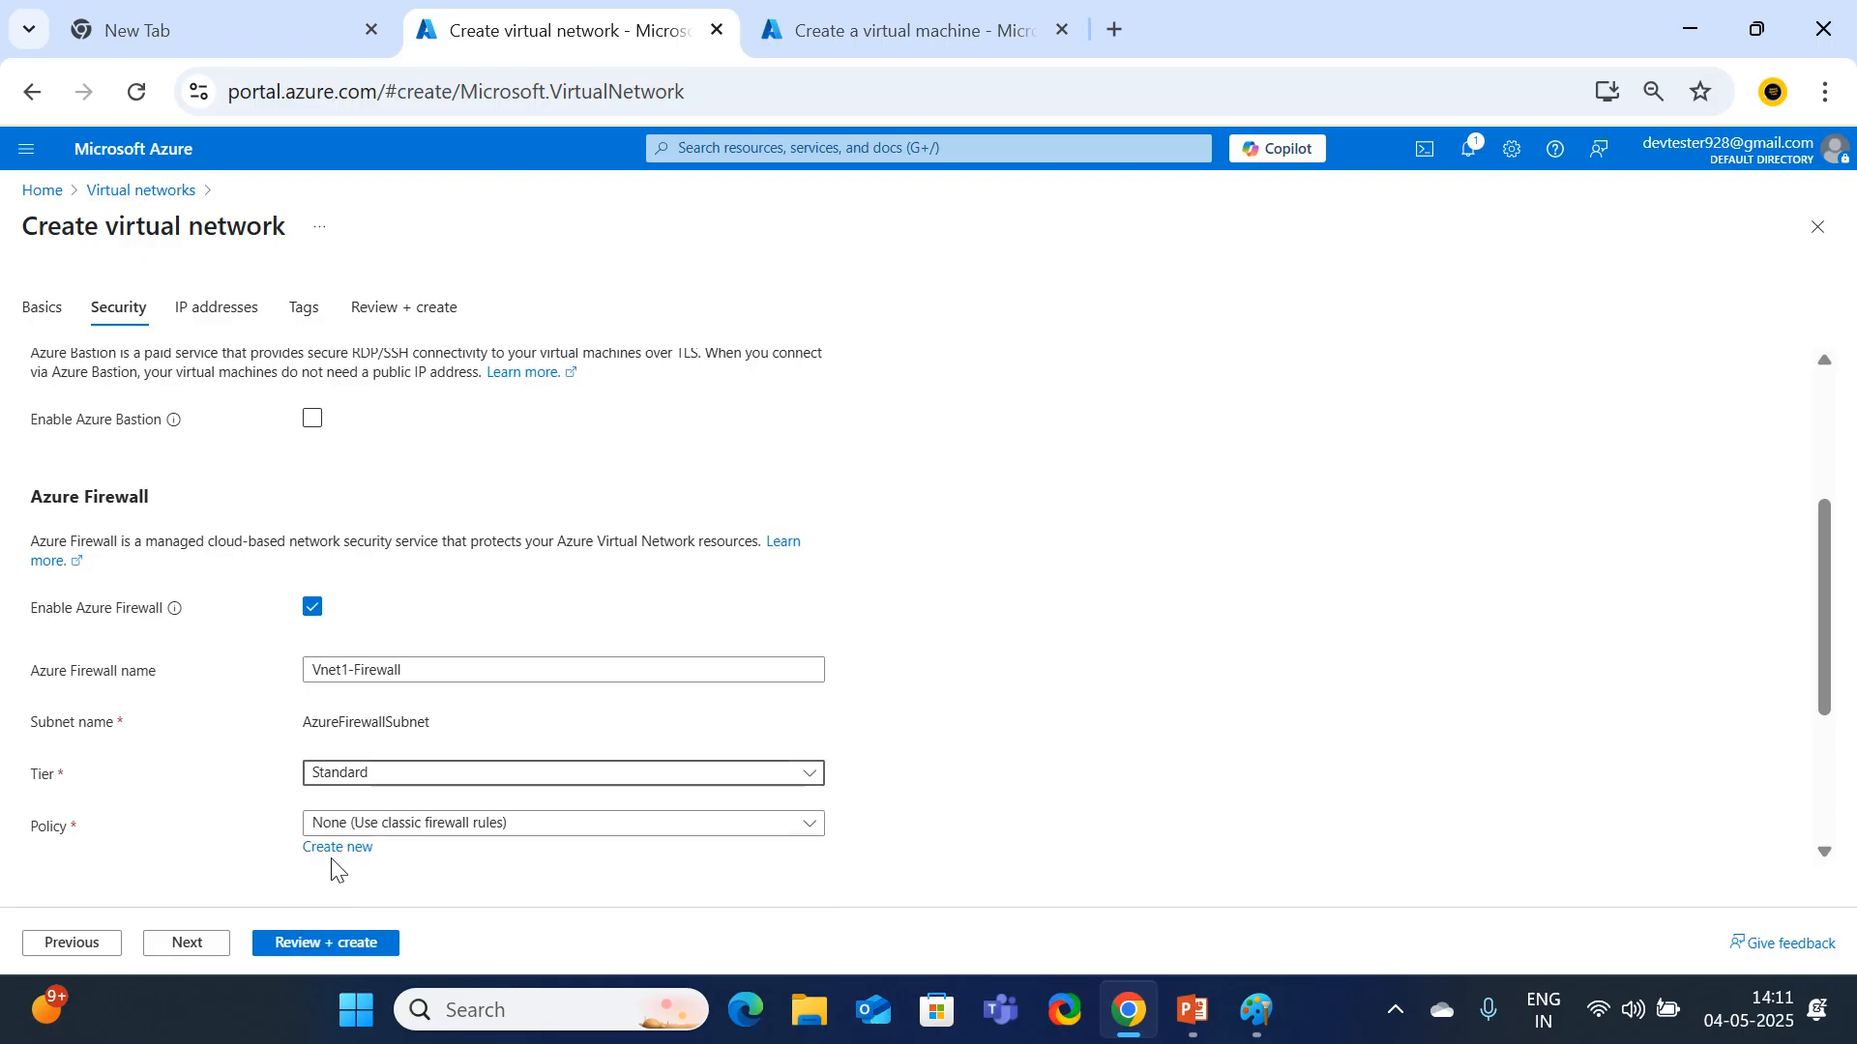
{"action": "left_click", "coordinate": [542, 830]}
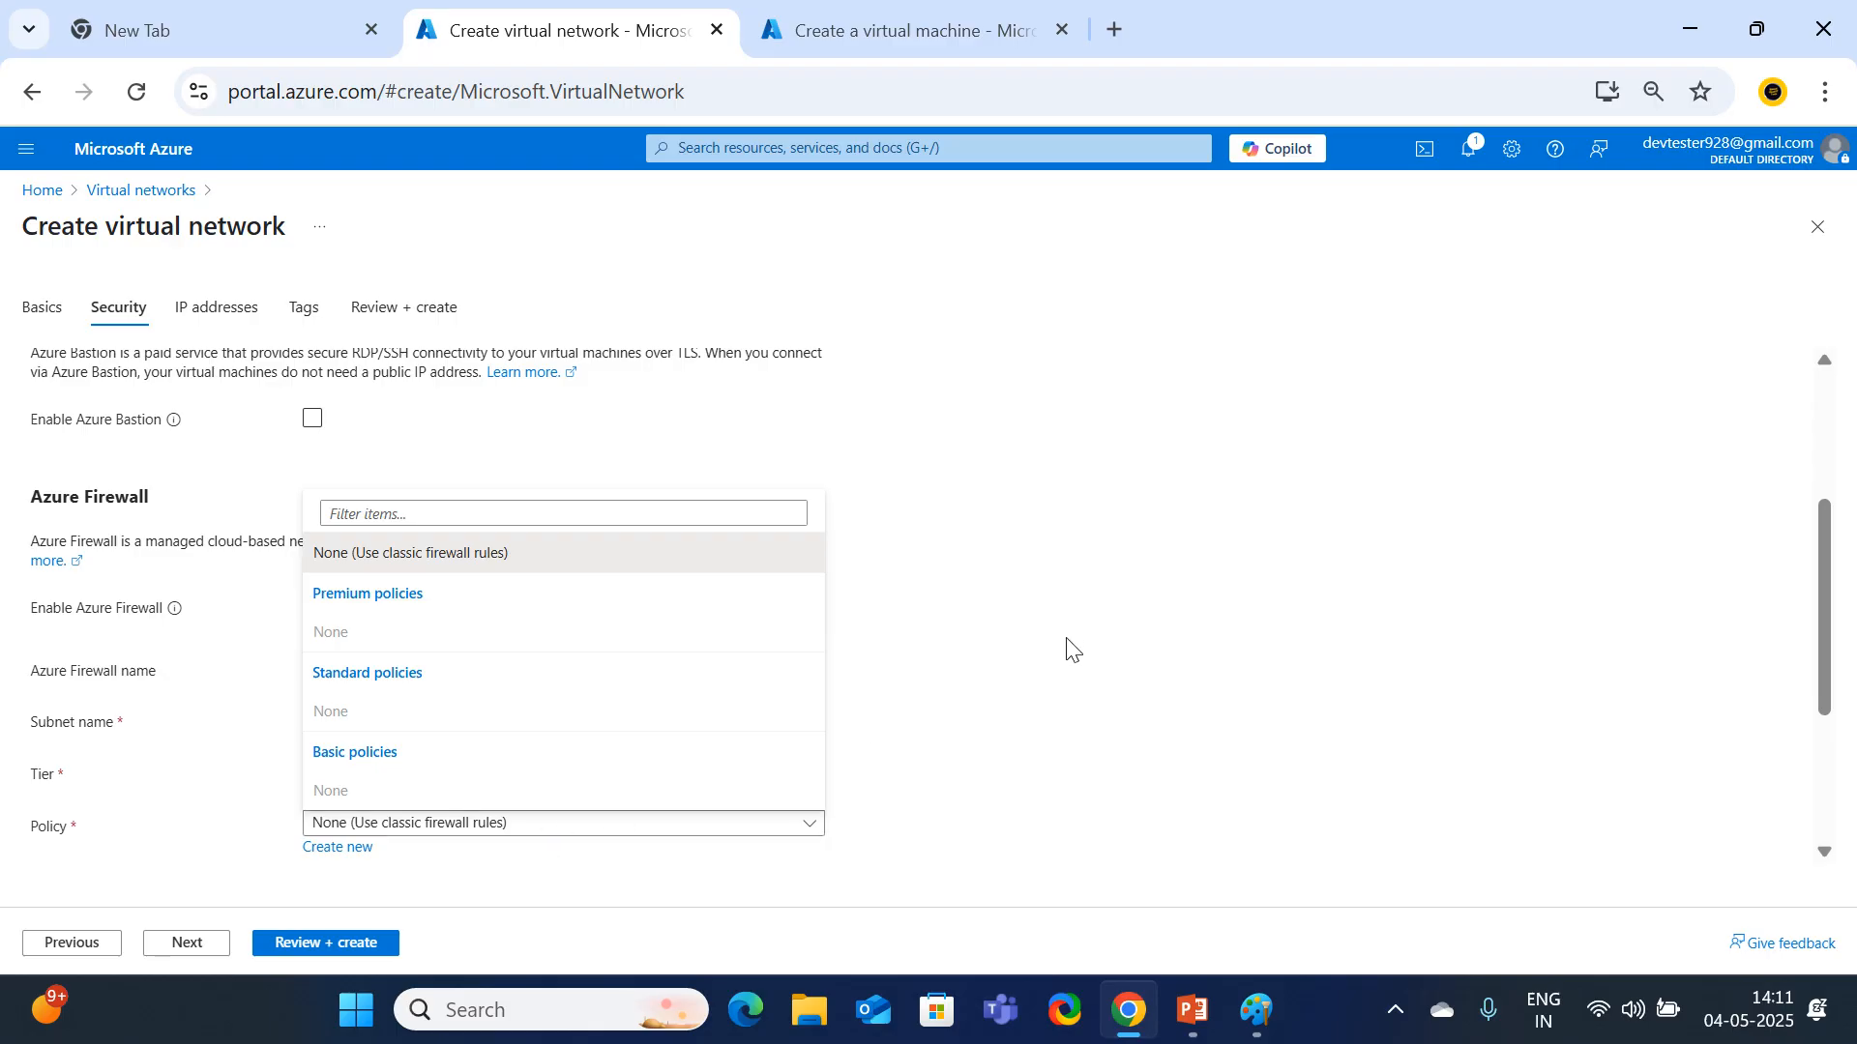
{"action": "left_click_drag", "start_coordinate": [942, 710], "coordinate": [379, 771]}
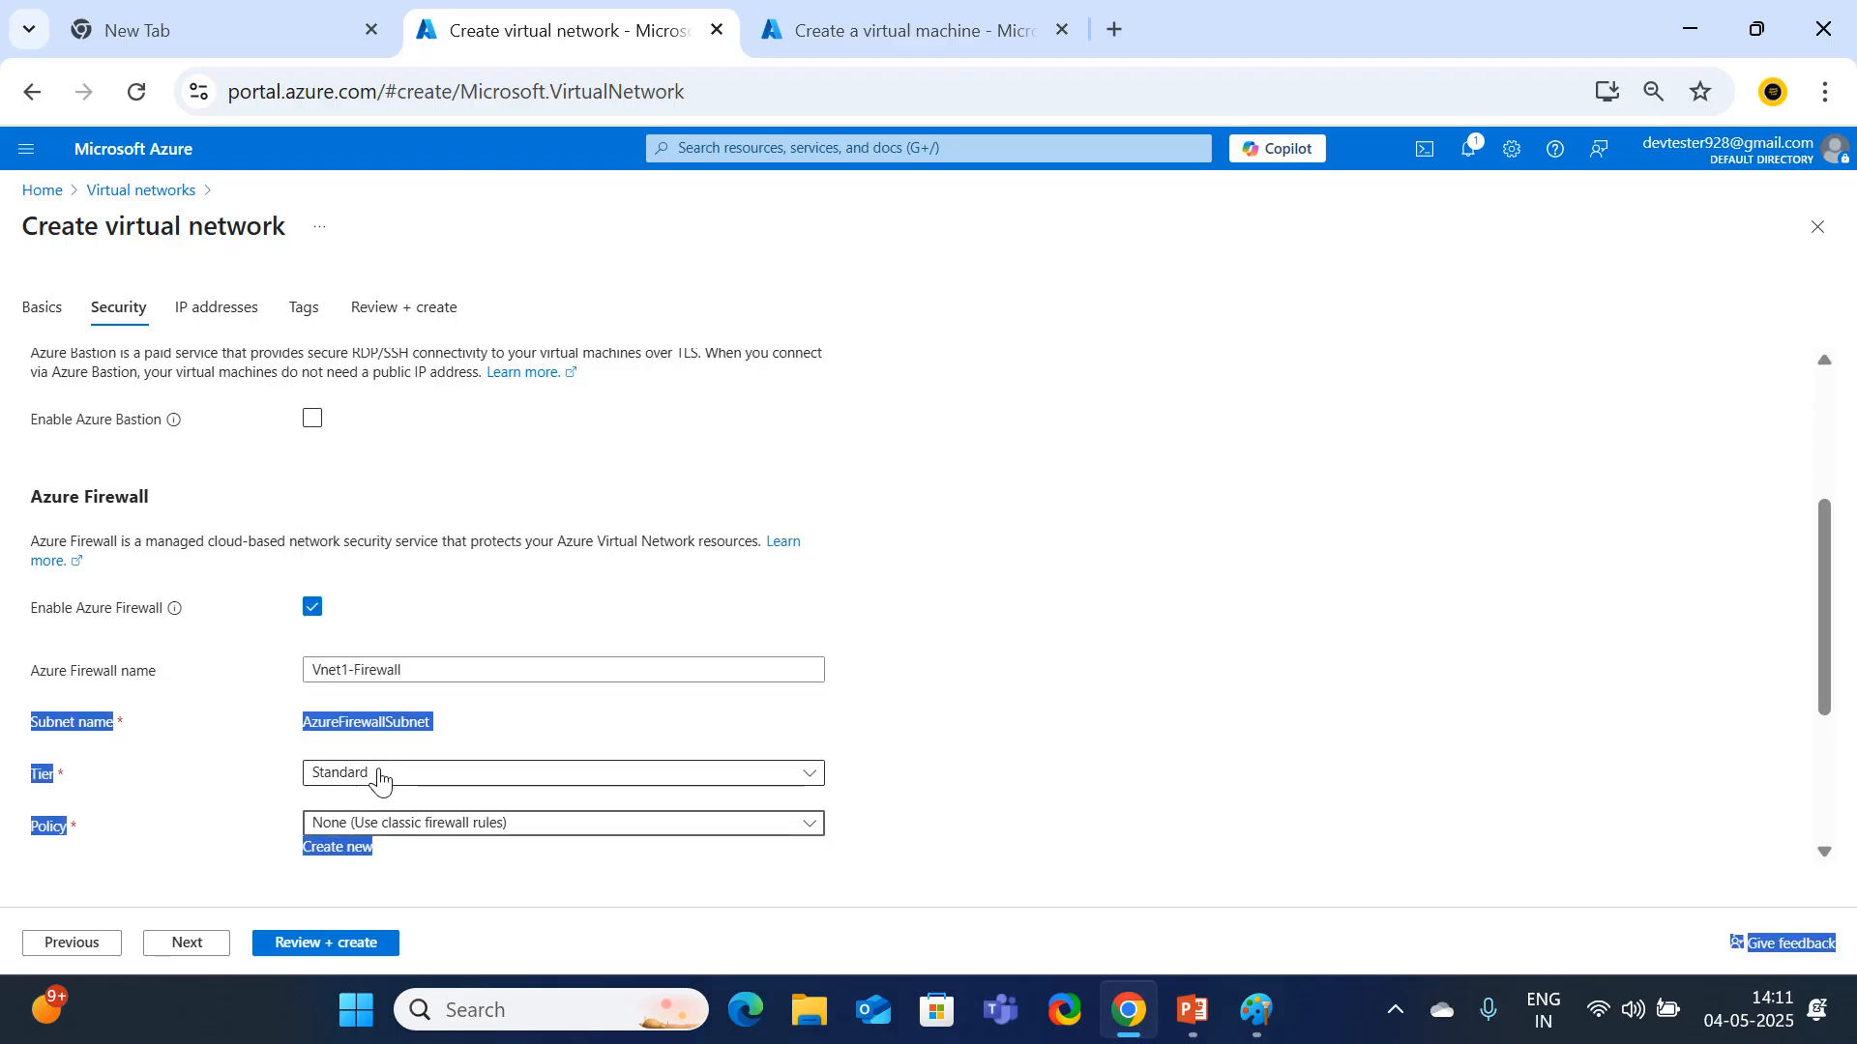
Review the policy choices for the firewall and disable Azure Firewall for the virtual network again.
{"action": "left_click", "coordinate": [411, 827]}
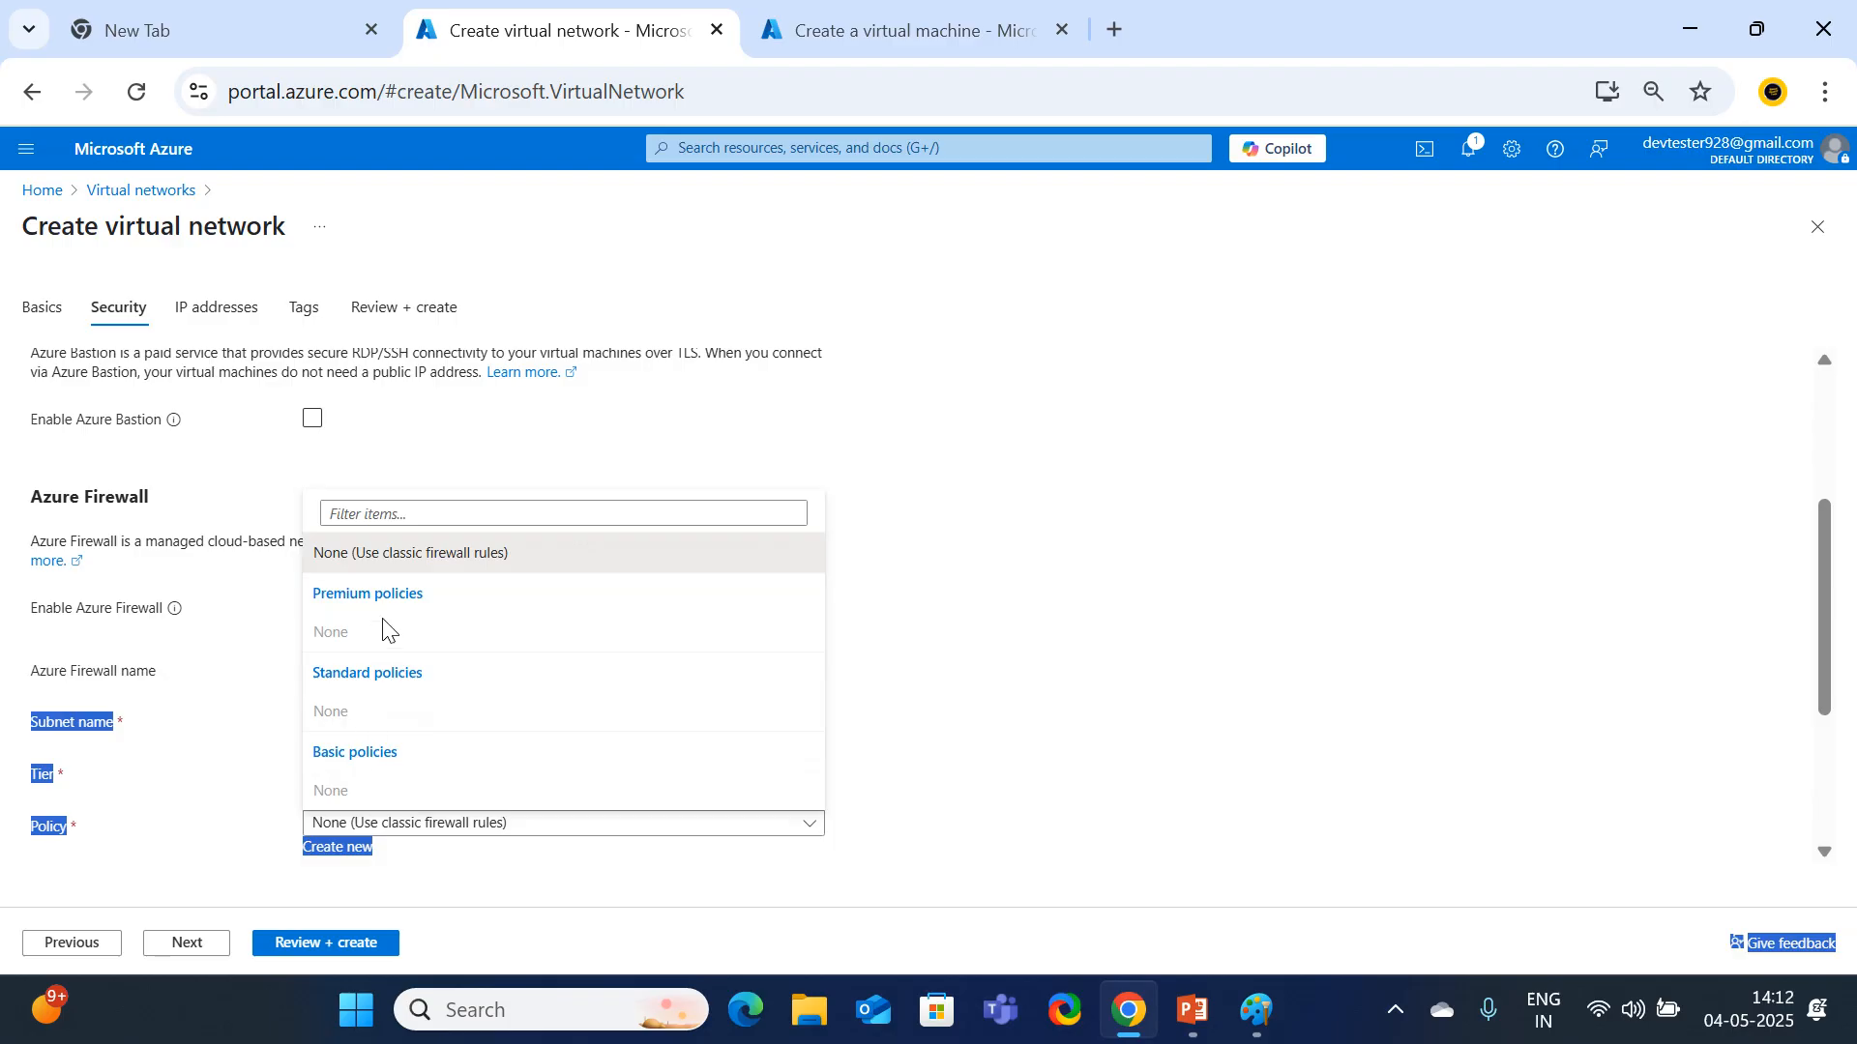
{"action": "left_click", "coordinate": [1248, 704]}
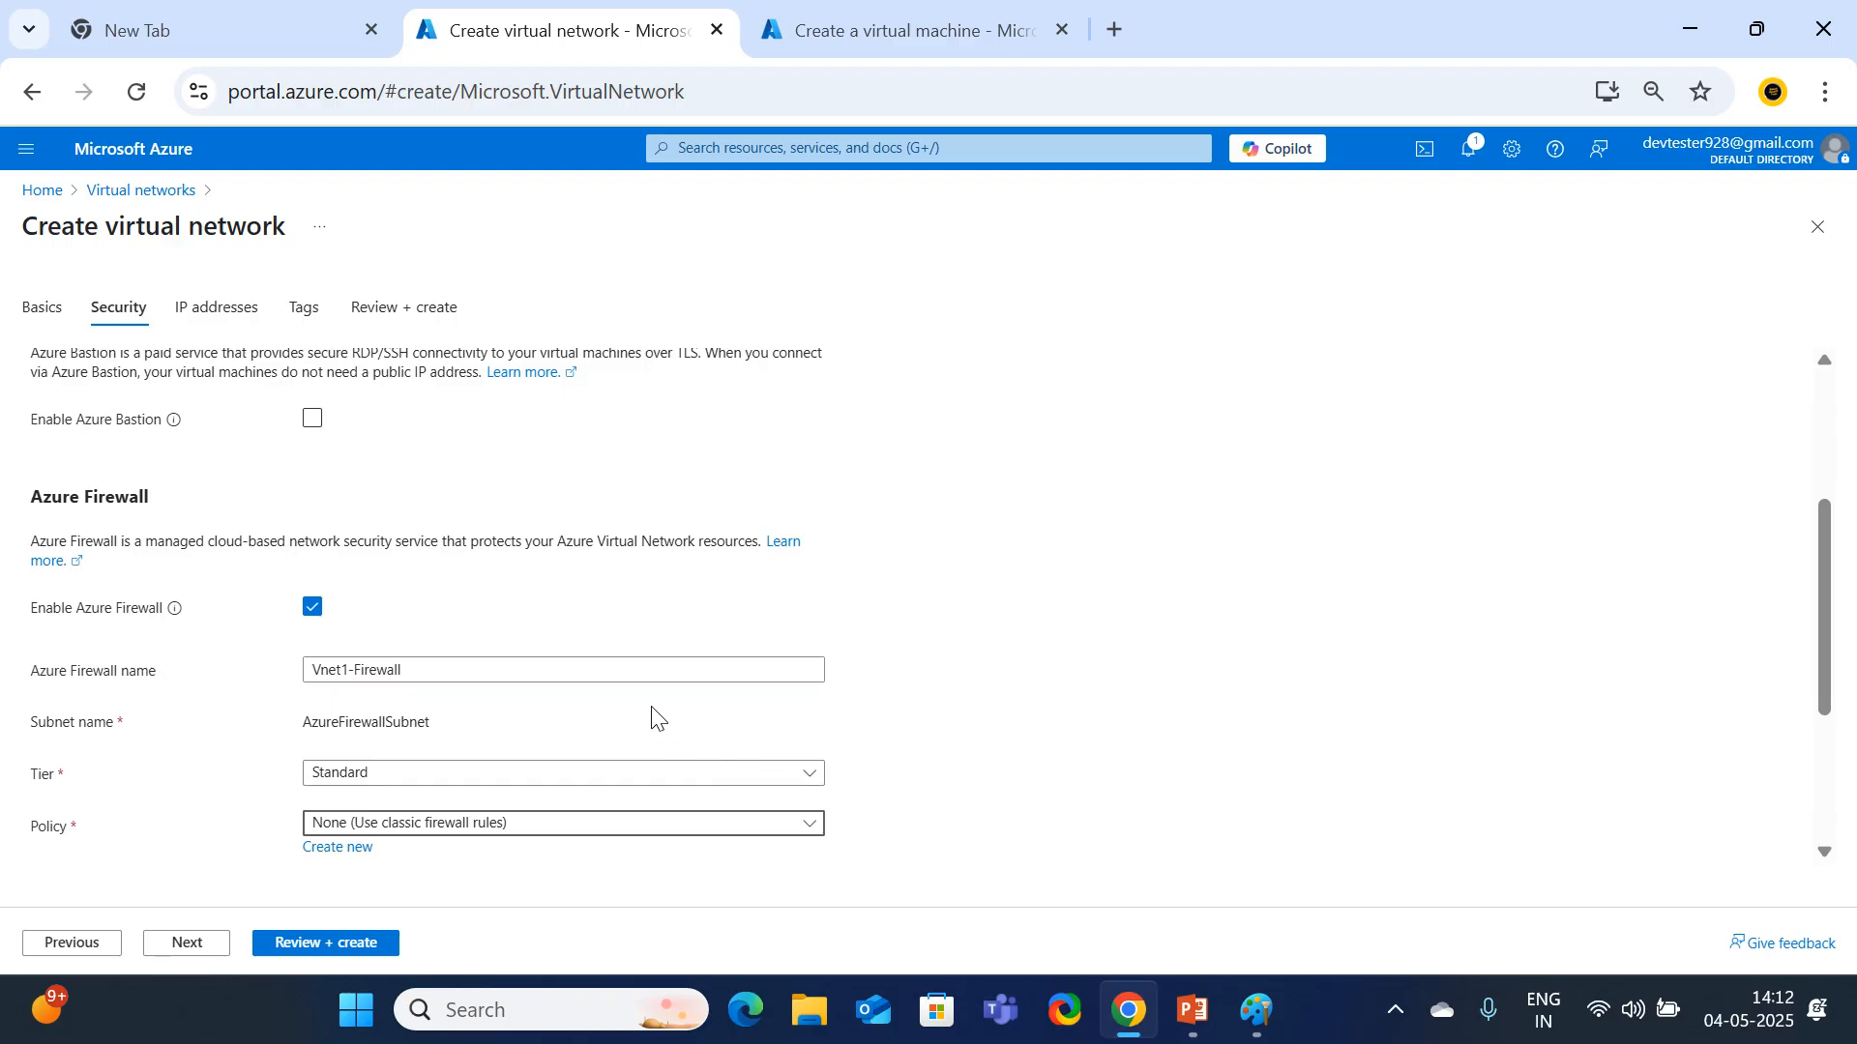
{"action": "left_click", "coordinate": [313, 609]}
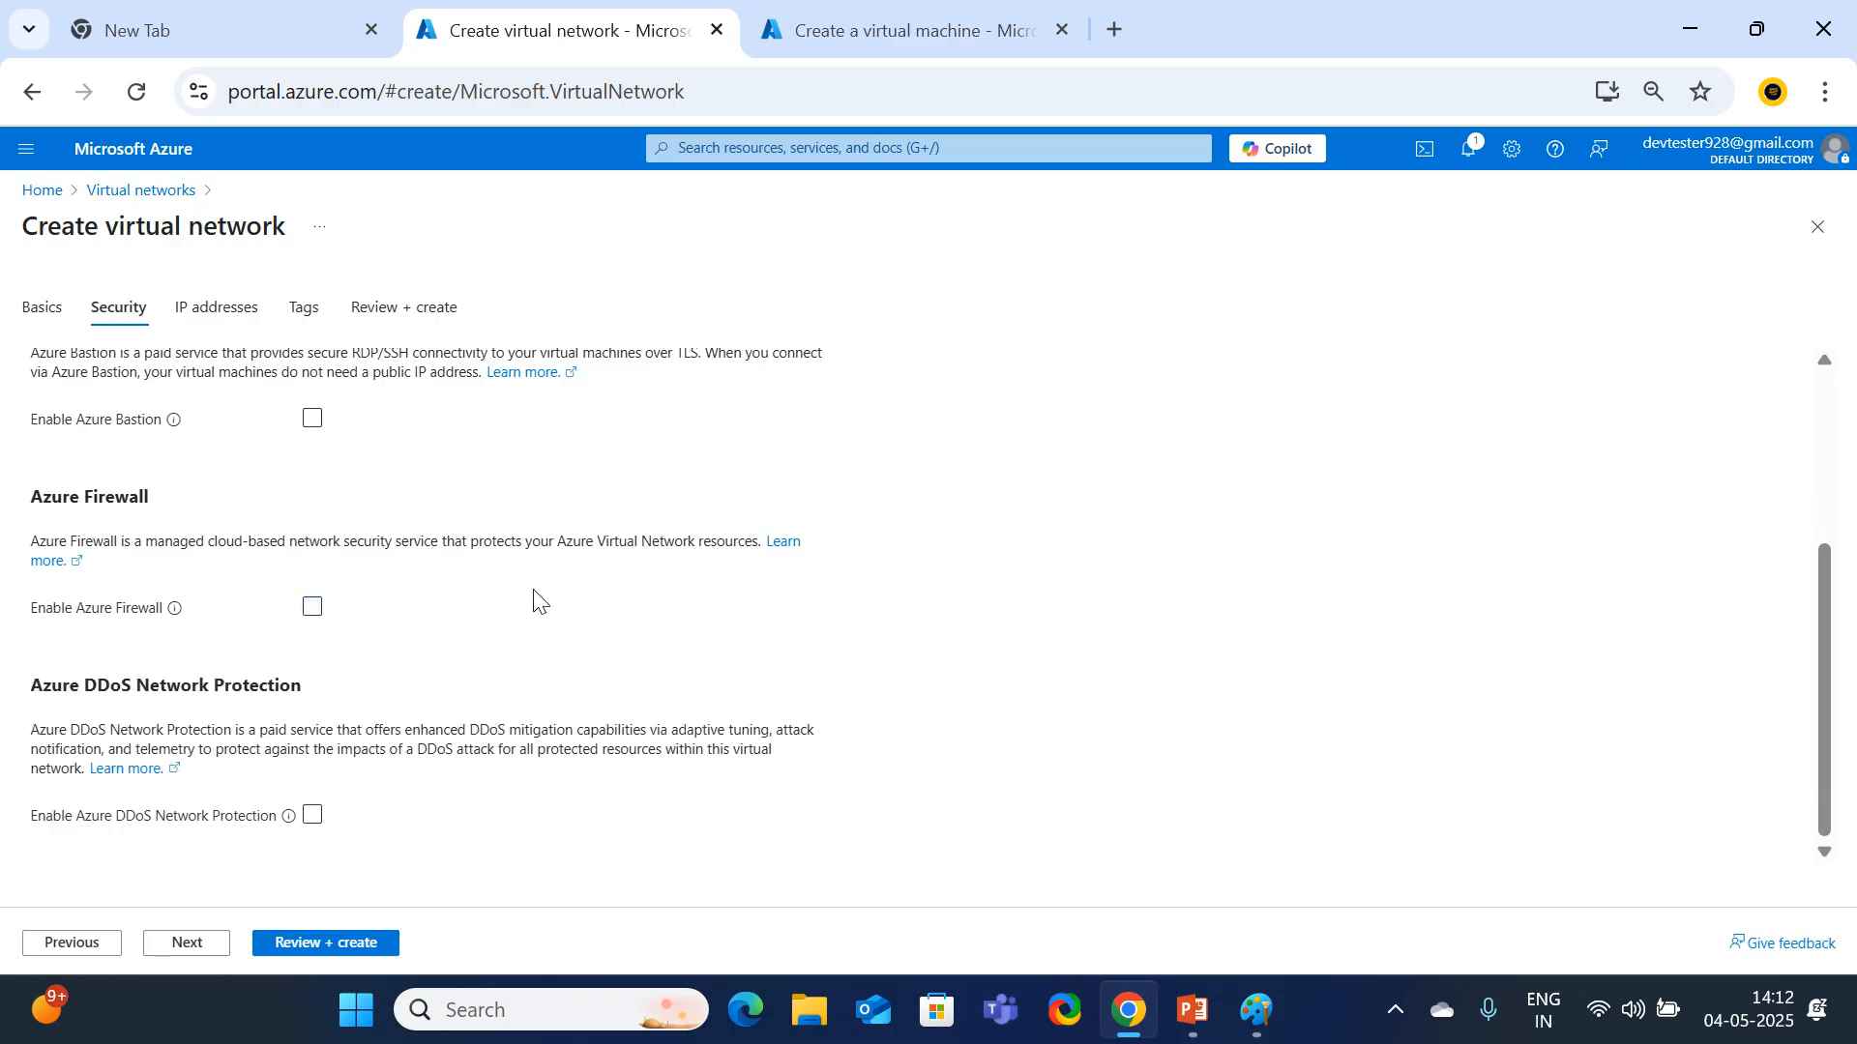
Review the virtual network's encryption, Azure Bastion, Azure Firewall and DDoS Network Protection descriptions, highlighting the Bastion and Firewall headings.
{"action": "scroll", "coordinate": [537, 646], "scroll_direction": "up", "scroll_amount": 3}
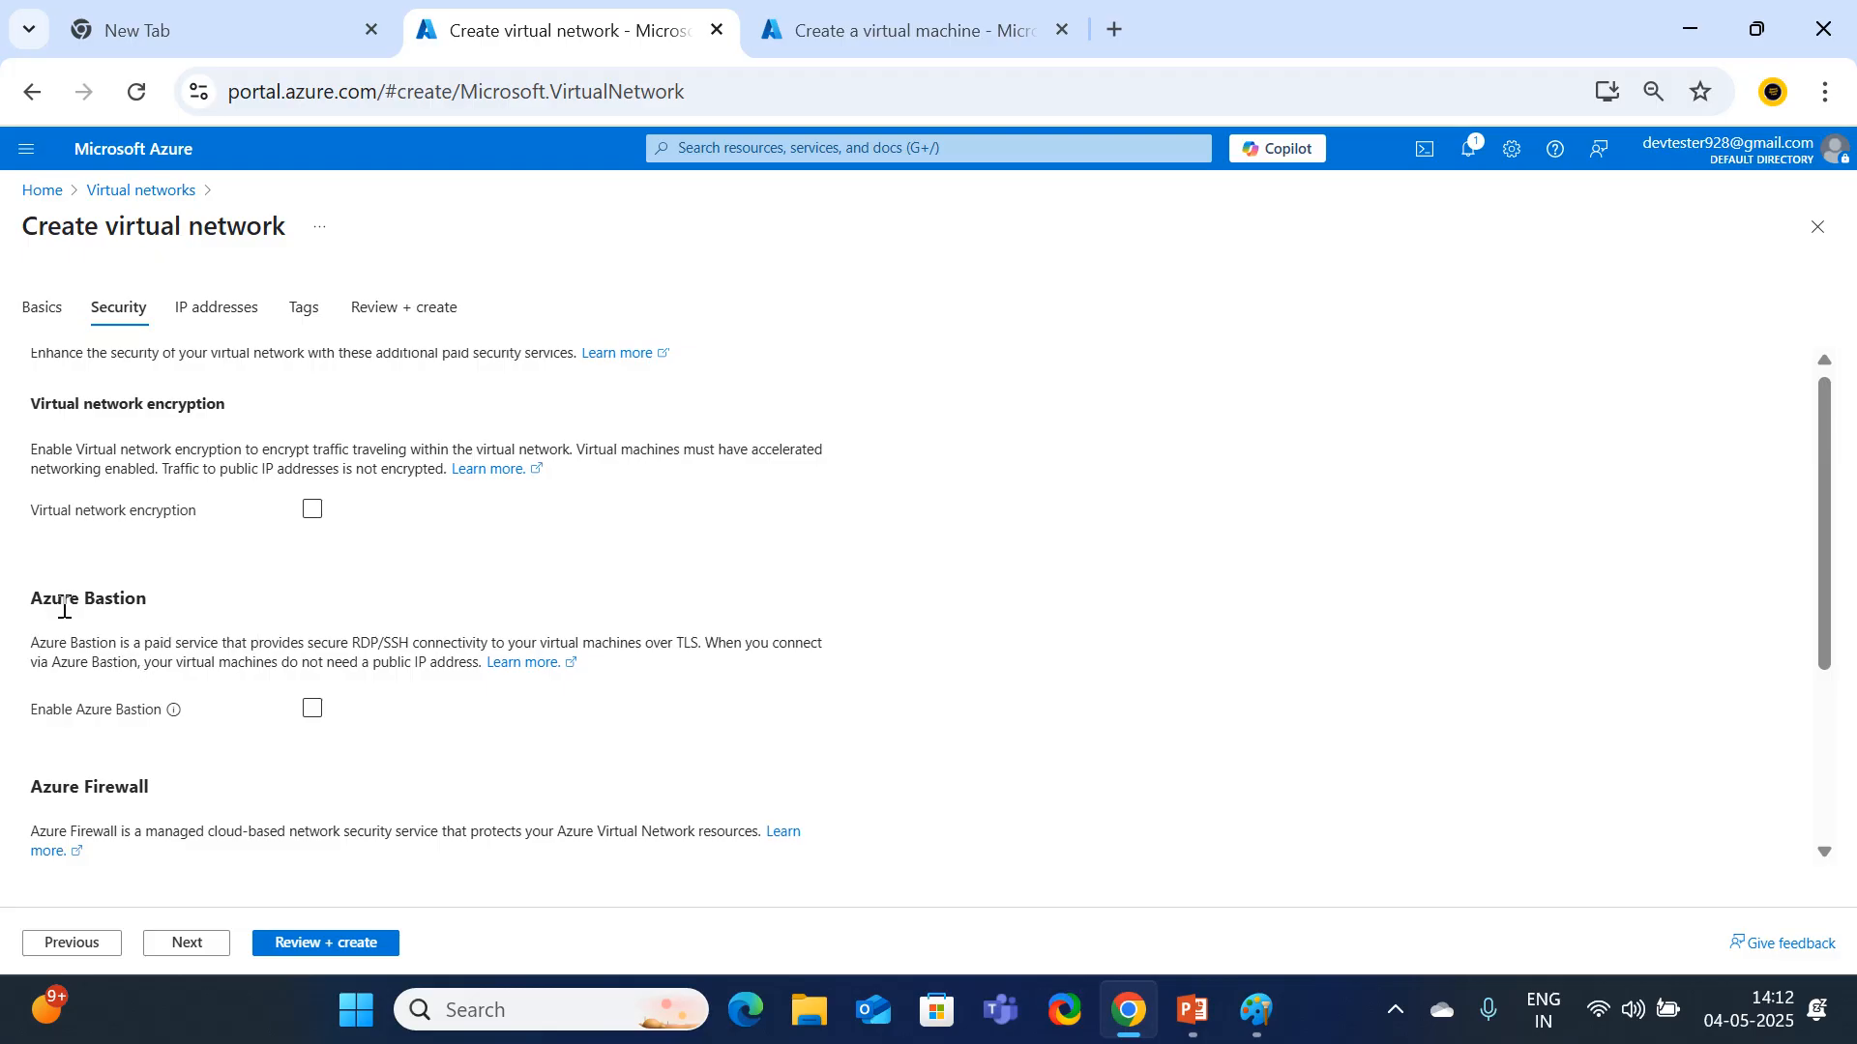
{"action": "left_click_drag", "start_coordinate": [33, 599], "coordinate": [262, 619]}
{"action": "left_click_drag", "start_coordinate": [25, 793], "coordinate": [155, 797]}
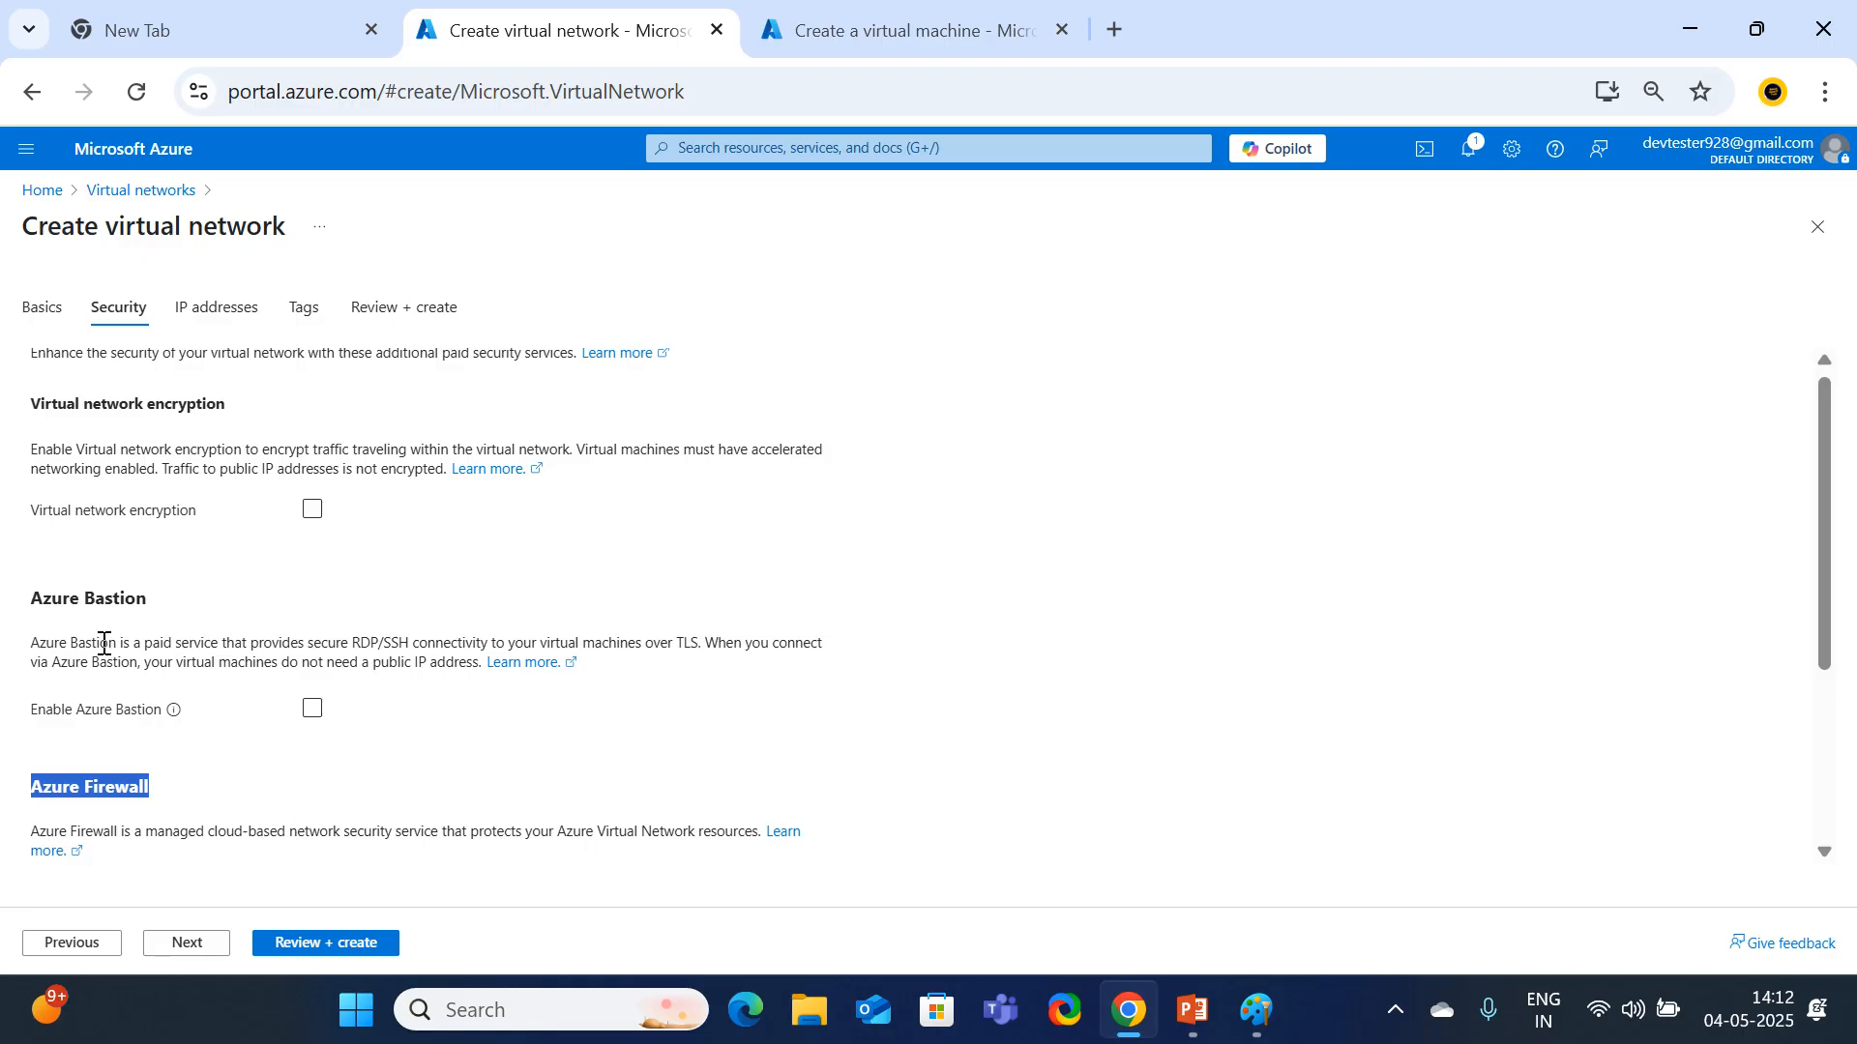
{"action": "scroll", "coordinate": [189, 721], "scroll_direction": "down", "scroll_amount": 3}
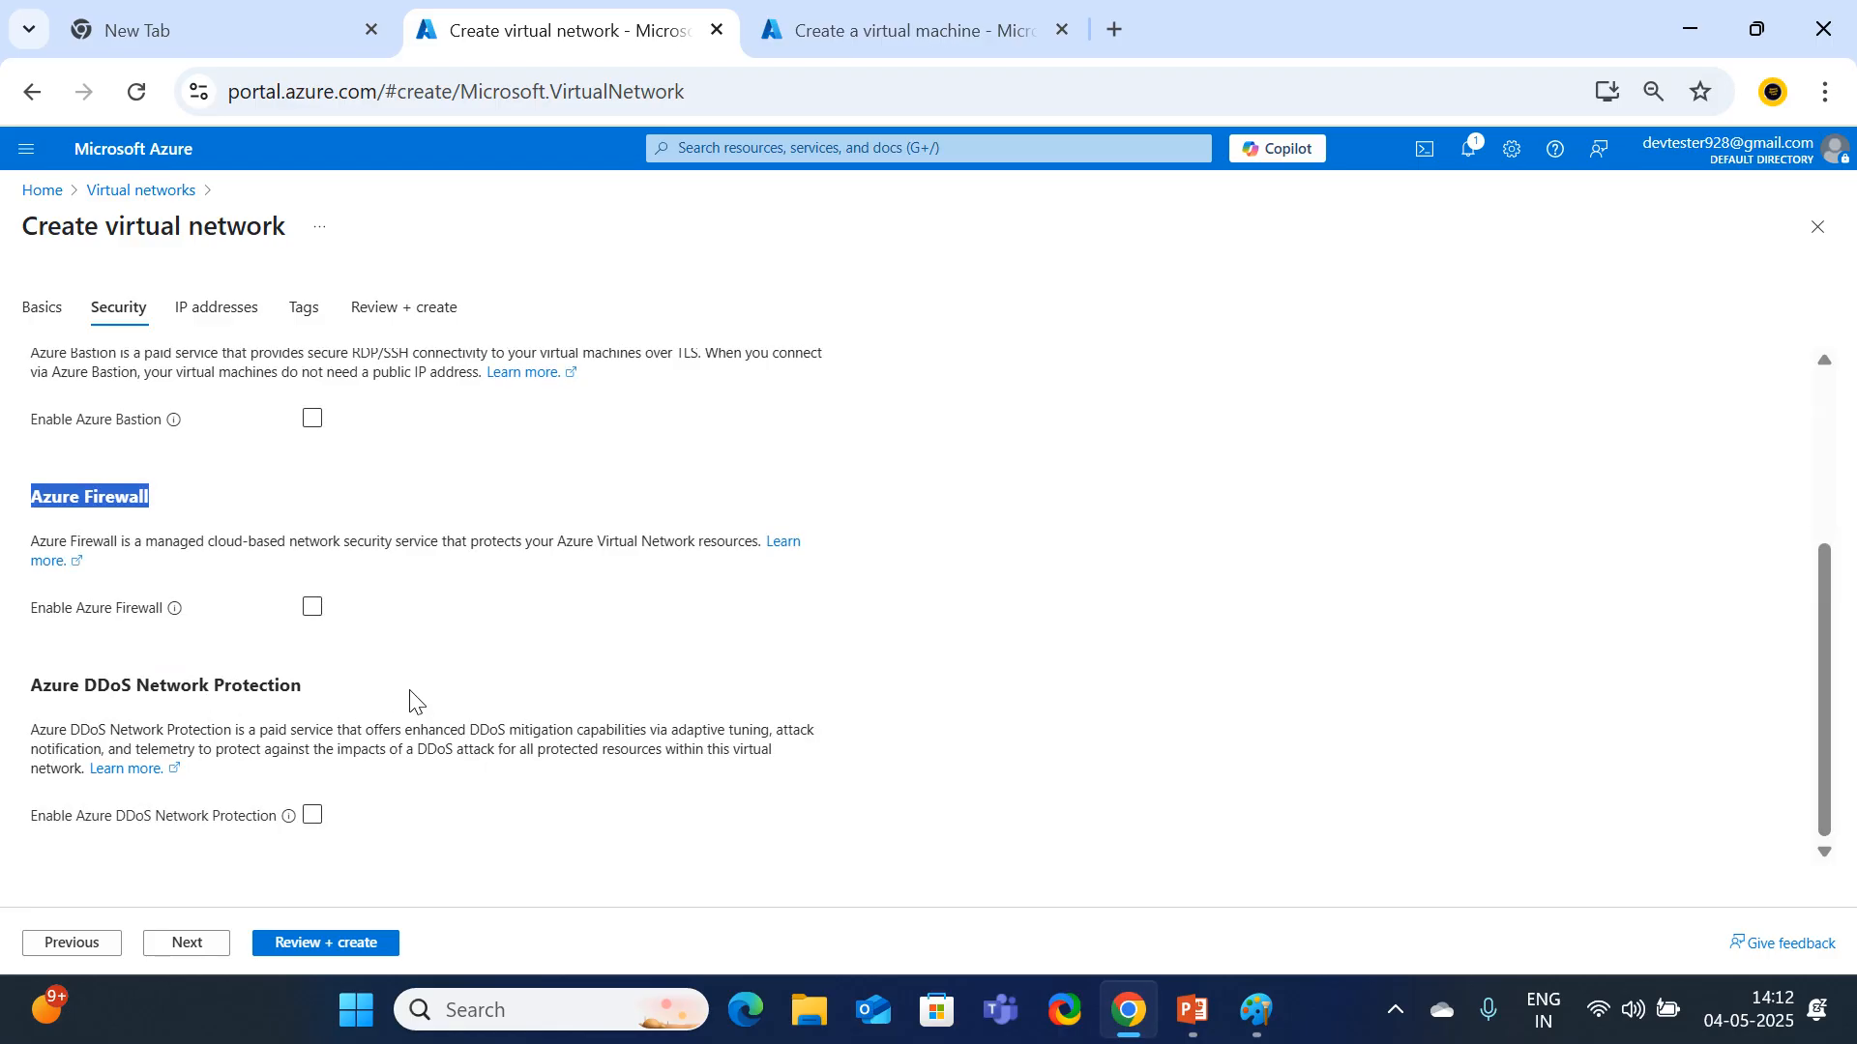
{"action": "scroll", "coordinate": [319, 617], "scroll_direction": "up", "scroll_amount": 3}
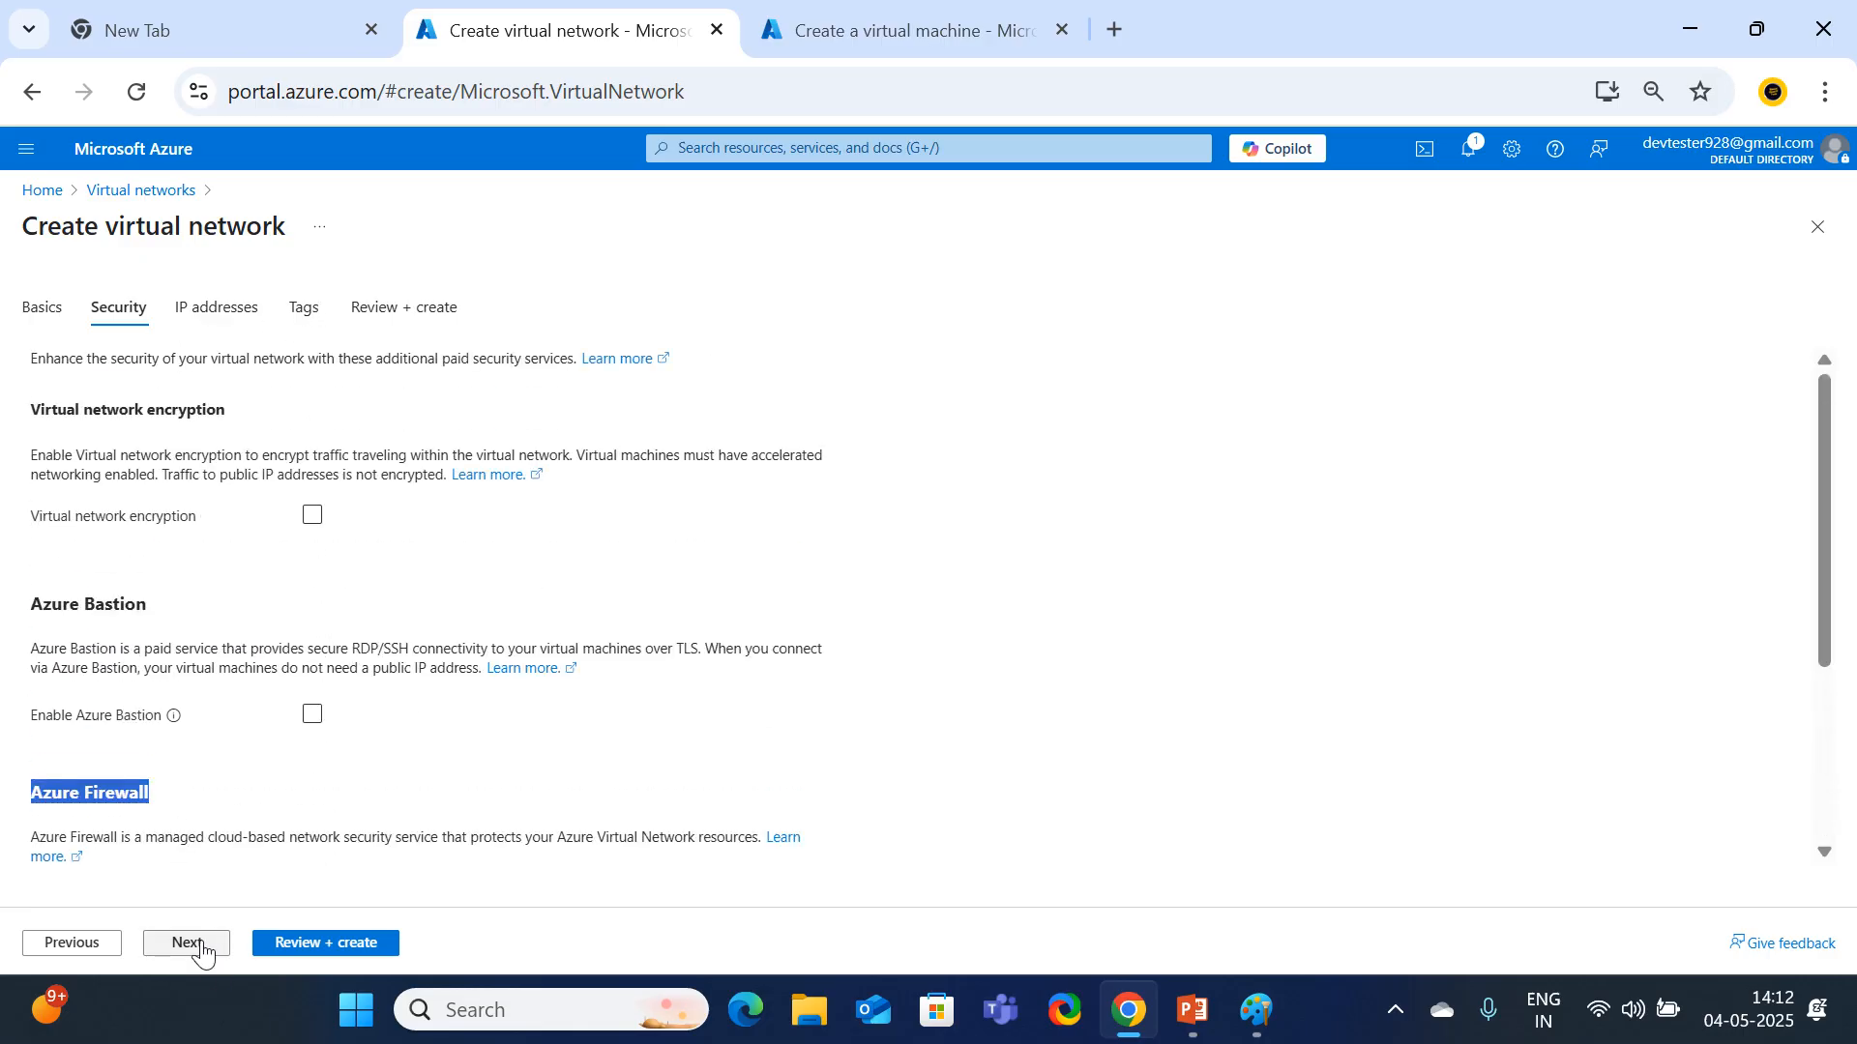
{"action": "scroll", "coordinate": [485, 755], "scroll_direction": "down", "scroll_amount": 3}
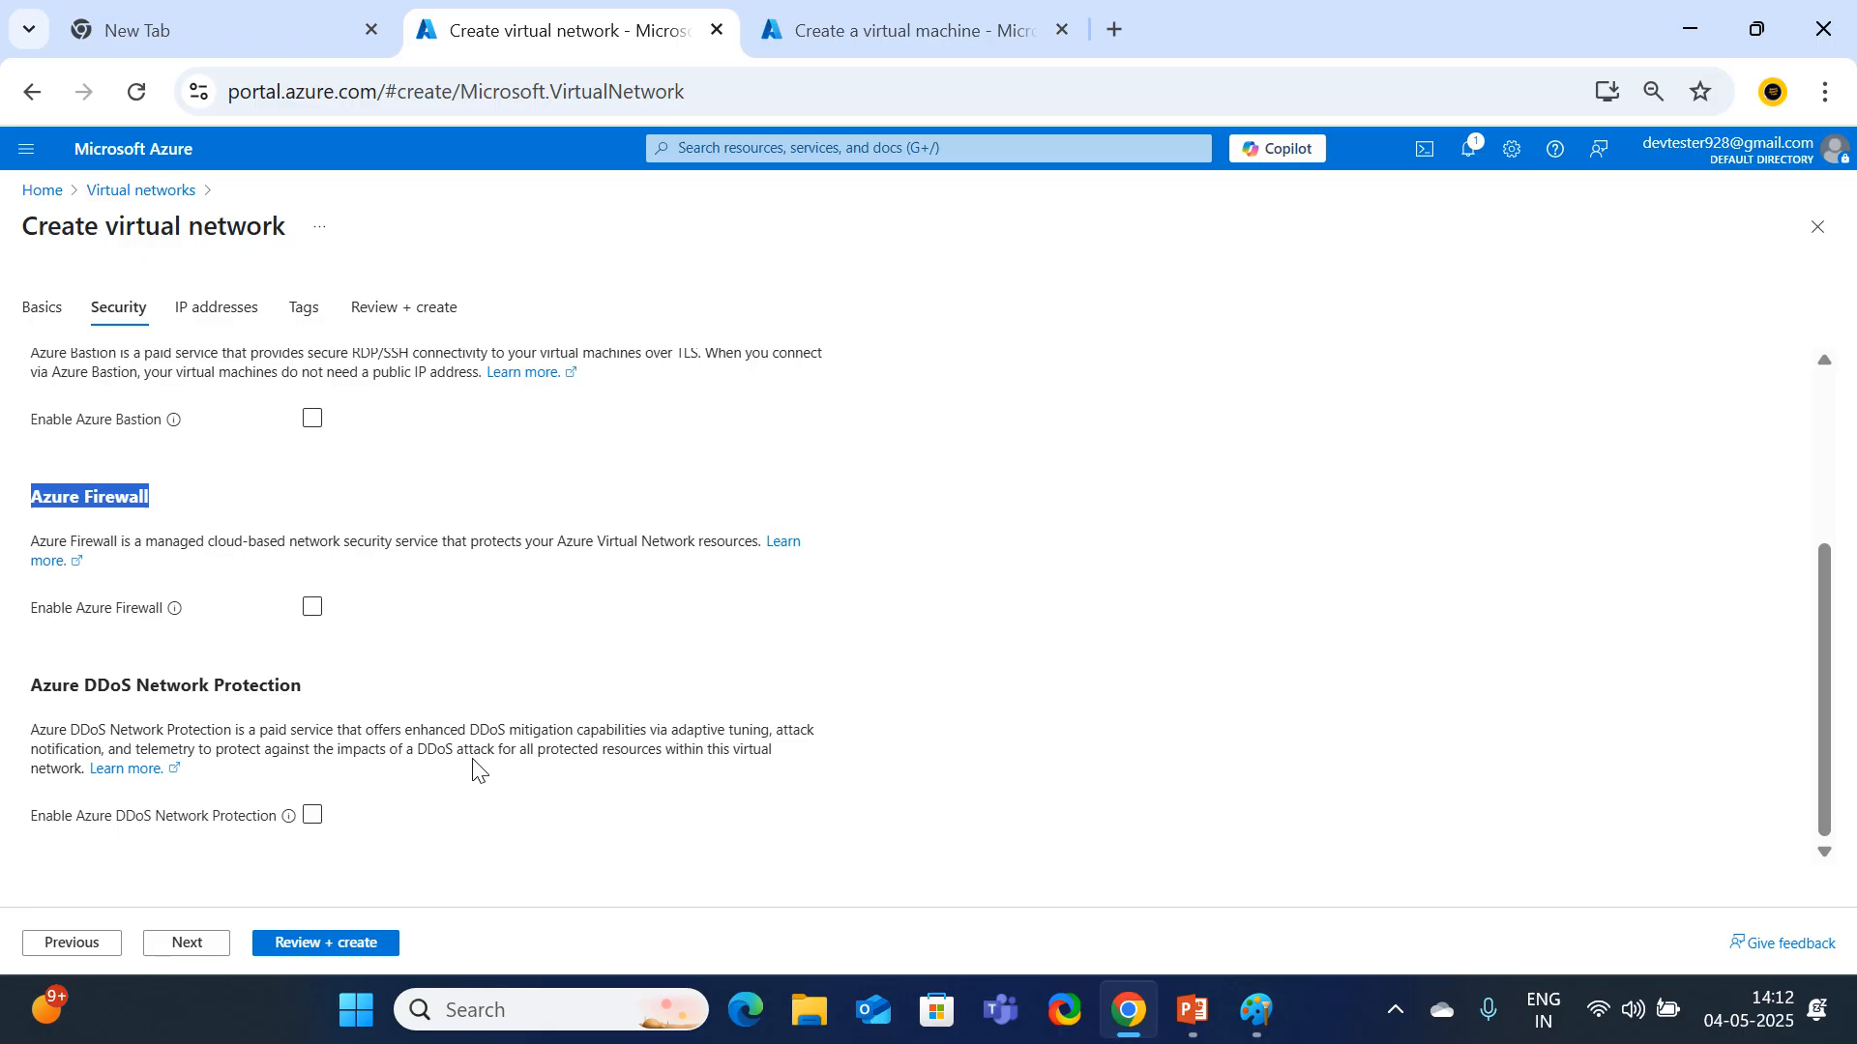
{"action": "scroll", "coordinate": [476, 771], "scroll_direction": "up", "scroll_amount": 3}
{"action": "scroll", "coordinate": [477, 771], "scroll_direction": "down", "scroll_amount": 3}
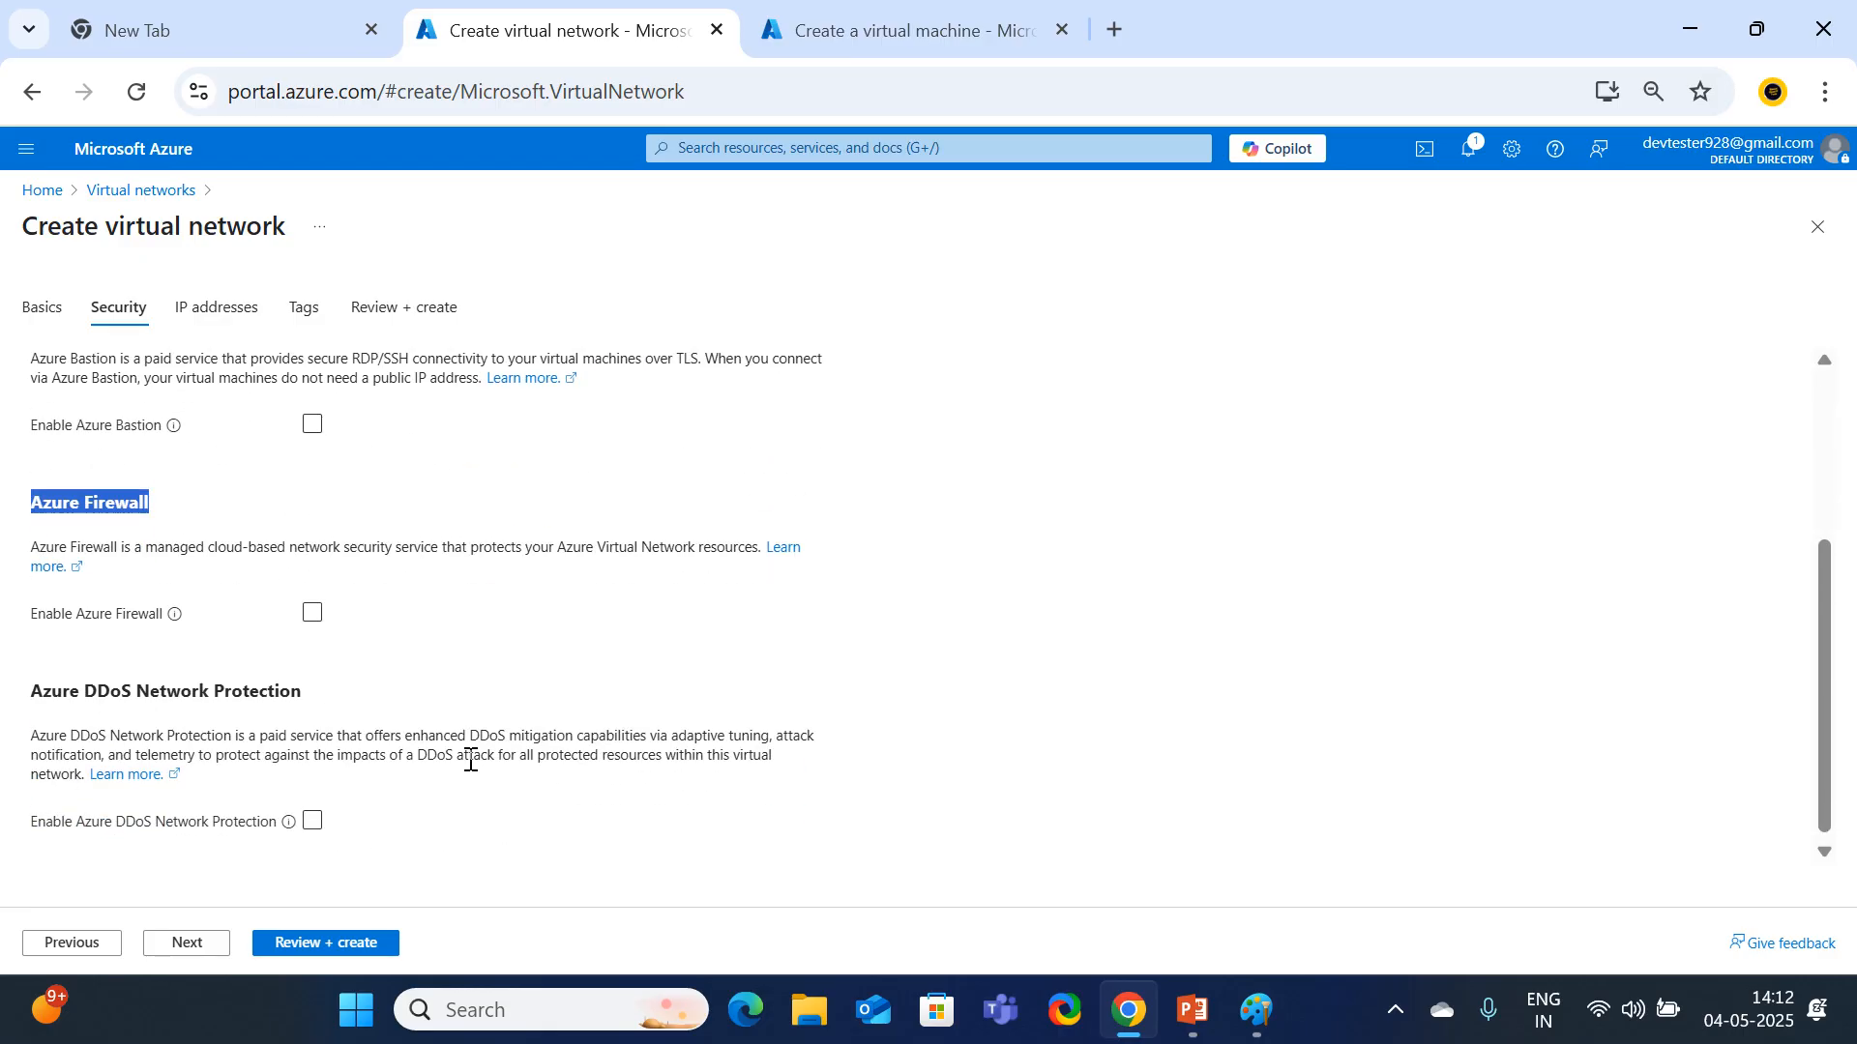
{"action": "scroll", "coordinate": [471, 762], "scroll_direction": "up", "scroll_amount": 3}
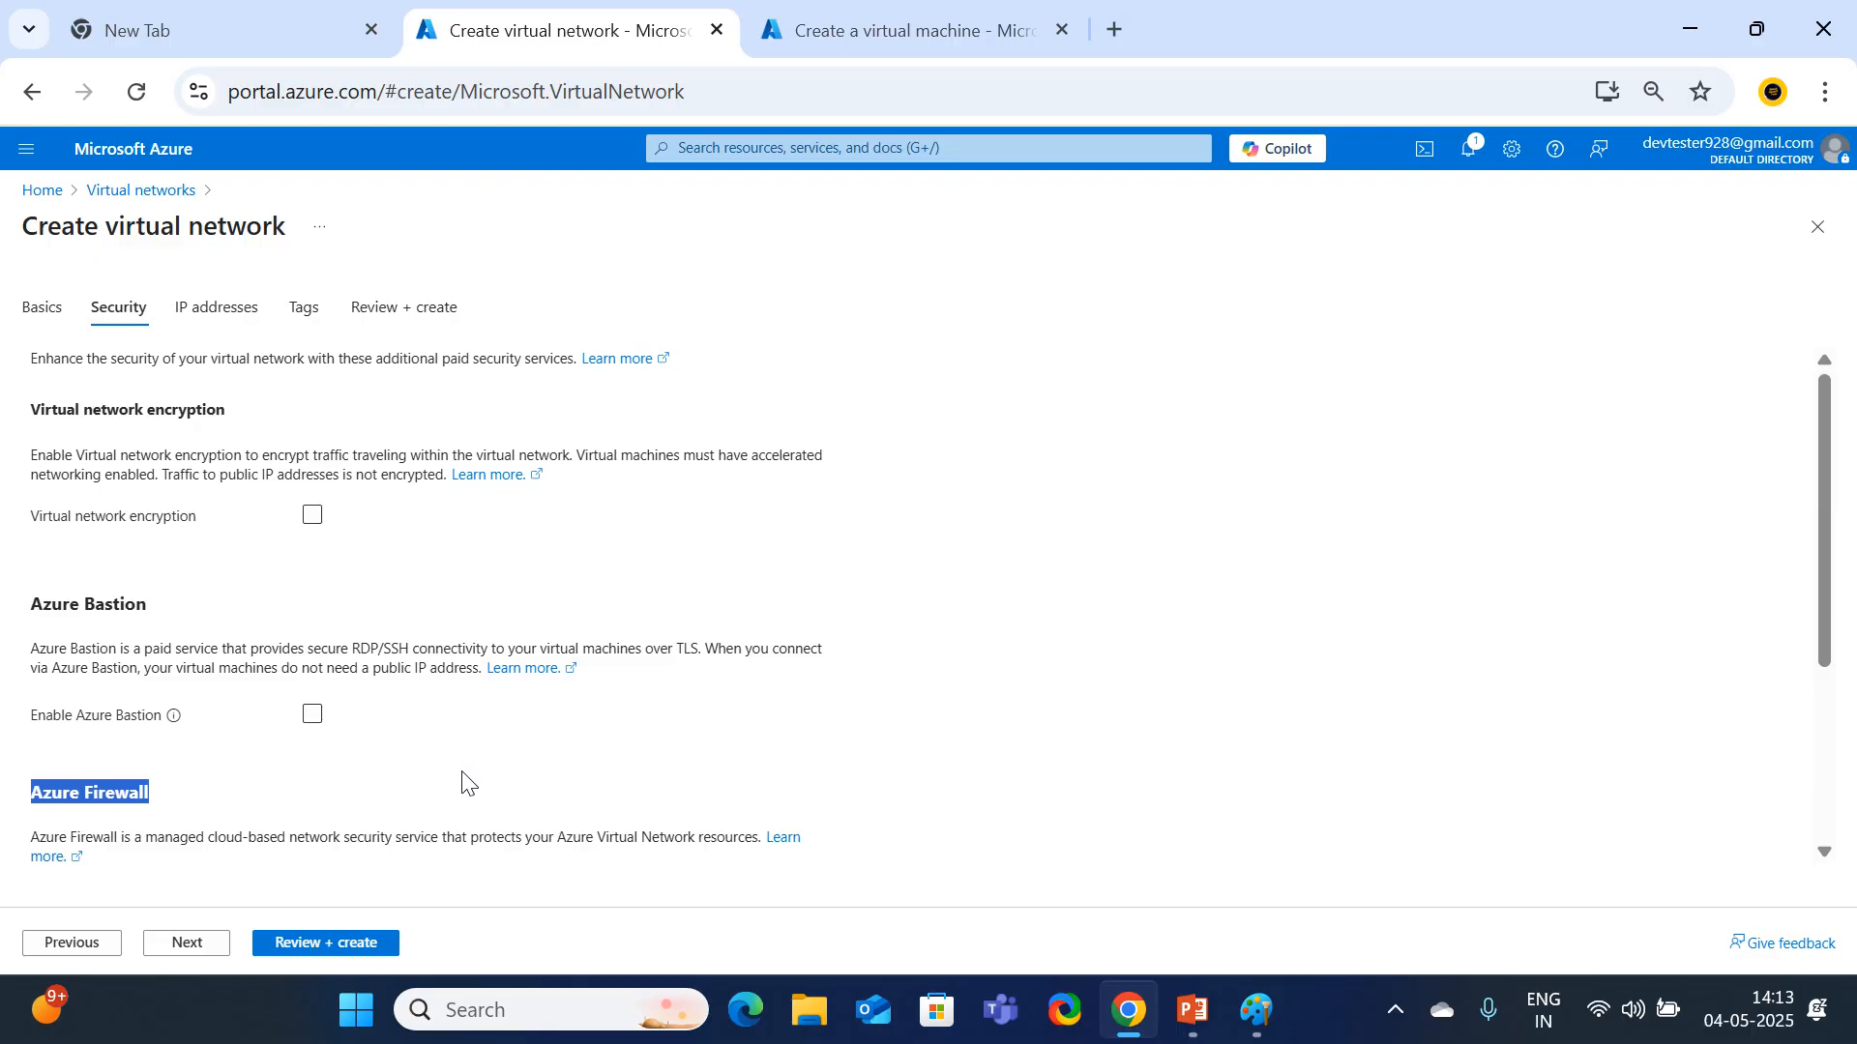
{"action": "scroll", "coordinate": [467, 782], "scroll_direction": "down", "scroll_amount": 3}
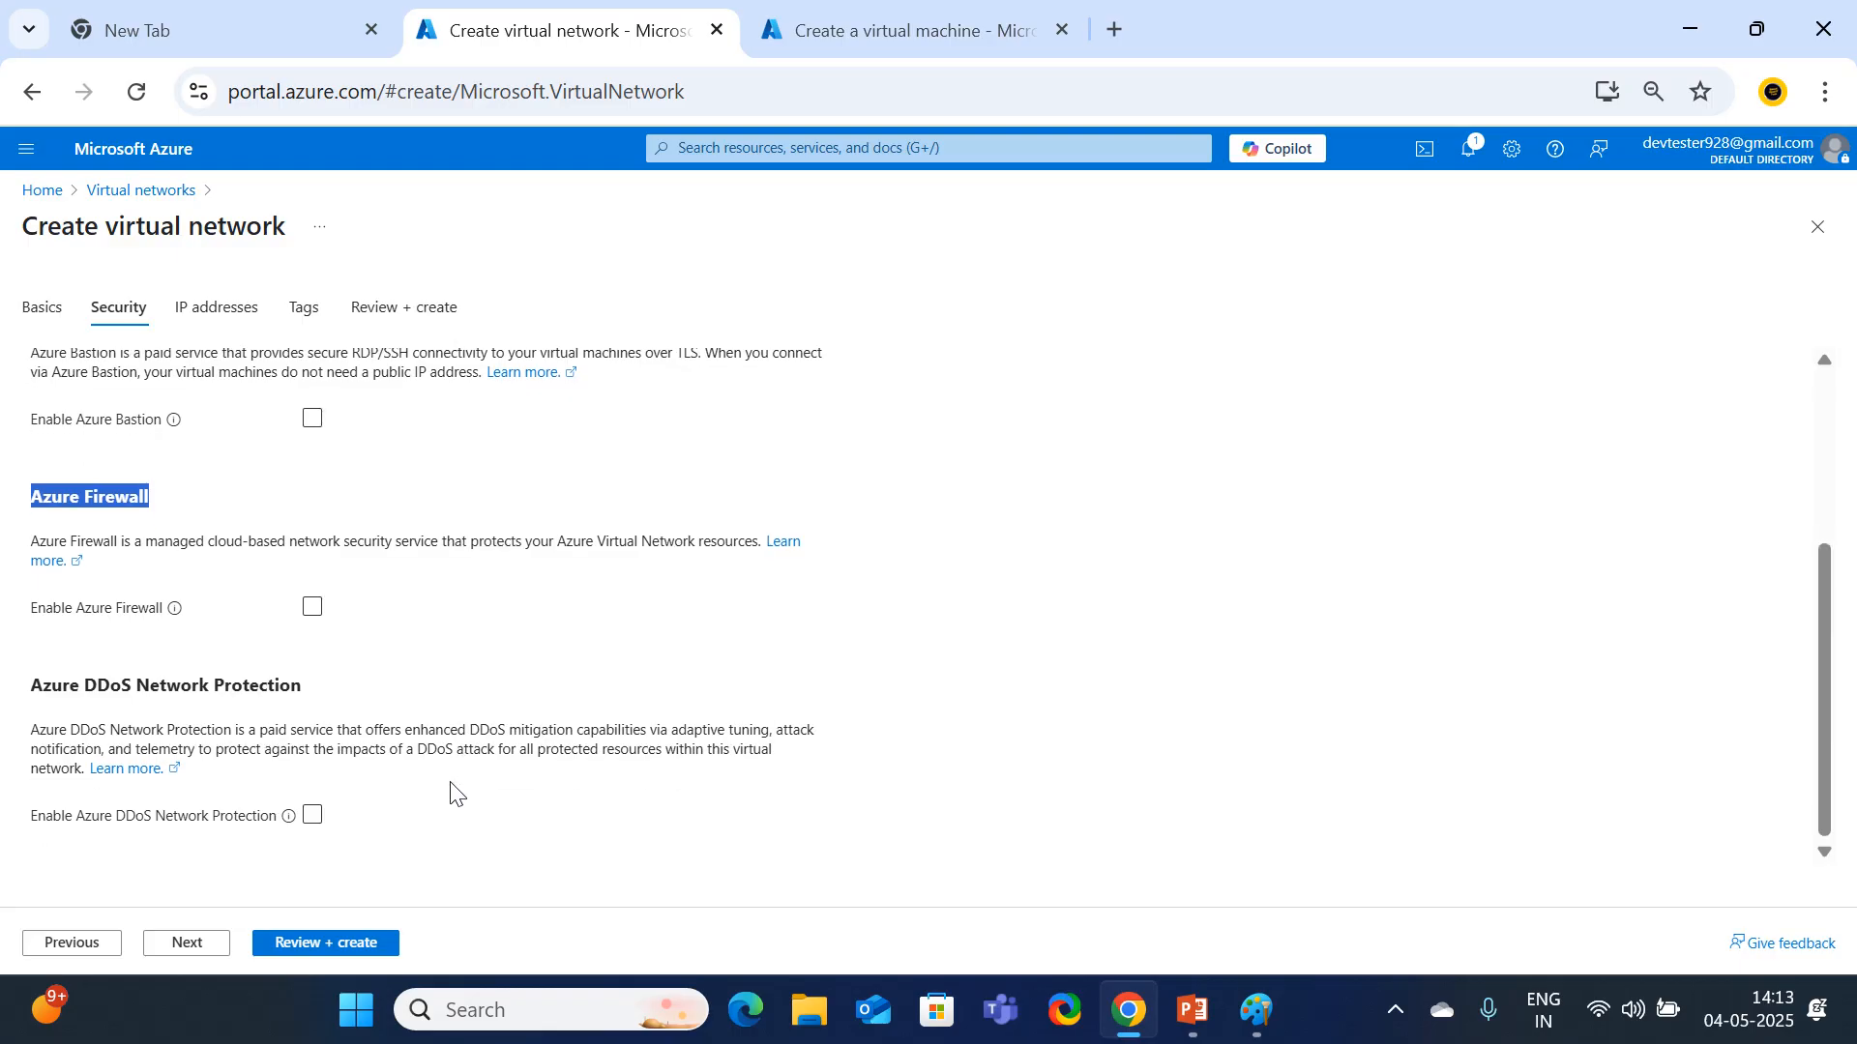
Proceed to the virtual network's IP address settings and examine the default address space, its prefix and its number of addresses.
{"action": "left_click", "coordinate": [171, 954]}
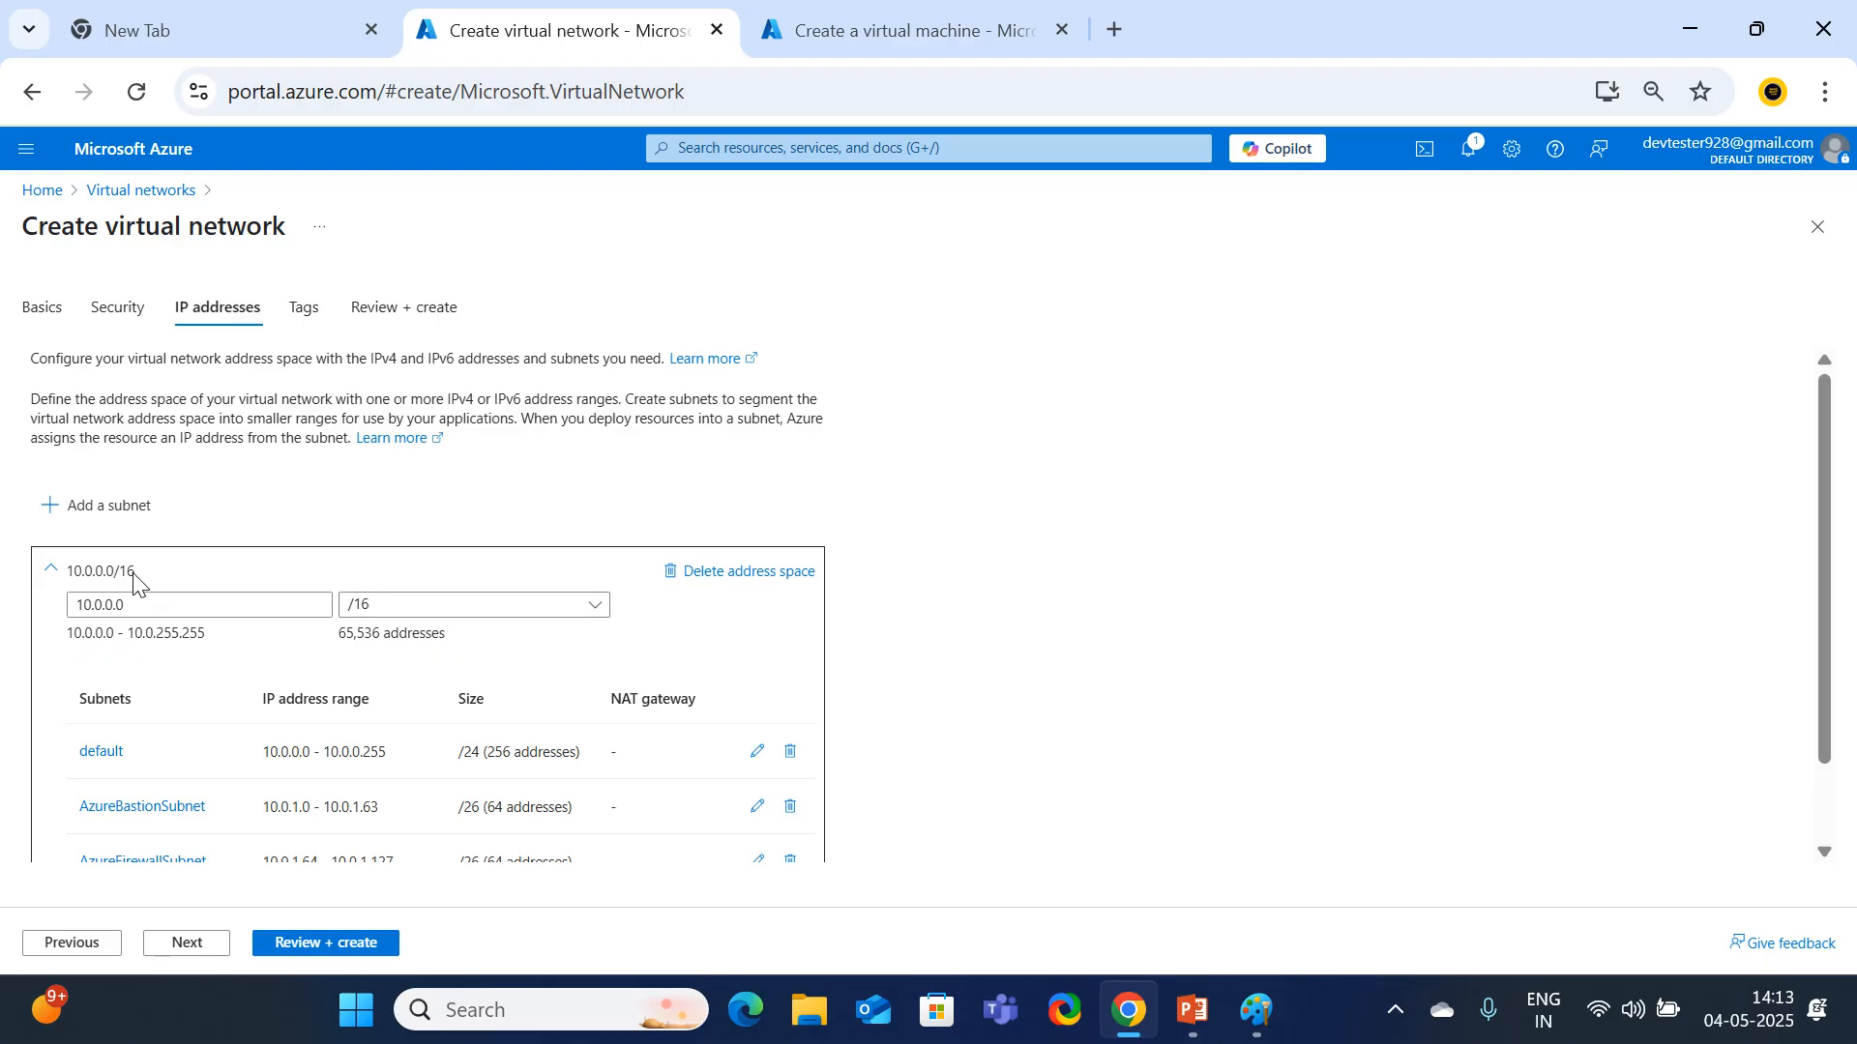
{"action": "left_click_drag", "start_coordinate": [136, 574], "coordinate": [53, 580]}
{"action": "scroll", "coordinate": [183, 548], "scroll_direction": "down", "scroll_amount": 1}
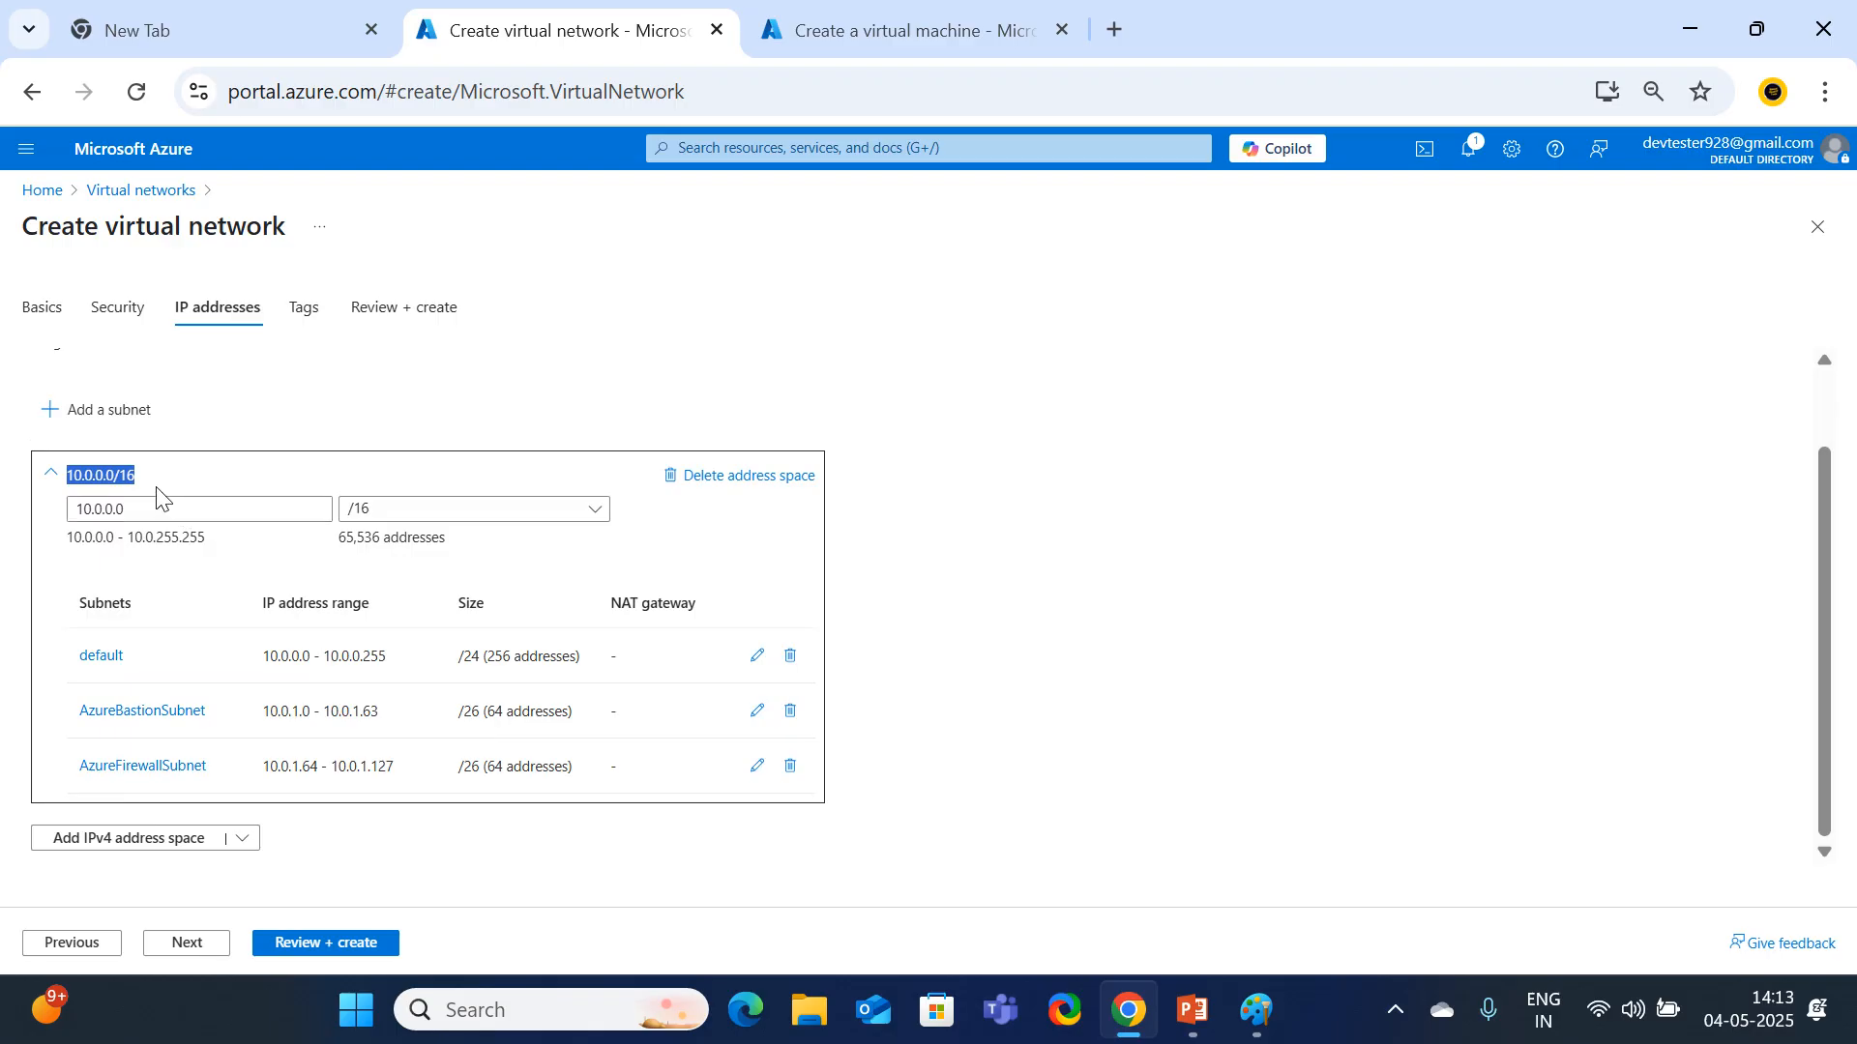
{"action": "left_click", "coordinate": [108, 481]}
{"action": "left_click_drag", "start_coordinate": [145, 493], "coordinate": [68, 486]}
{"action": "left_click", "coordinate": [184, 481]}
{"action": "left_click_drag", "start_coordinate": [120, 480], "coordinate": [153, 494]}
{"action": "left_click", "coordinate": [210, 472]}
{"action": "left_click_drag", "start_coordinate": [336, 551], "coordinate": [449, 554]}
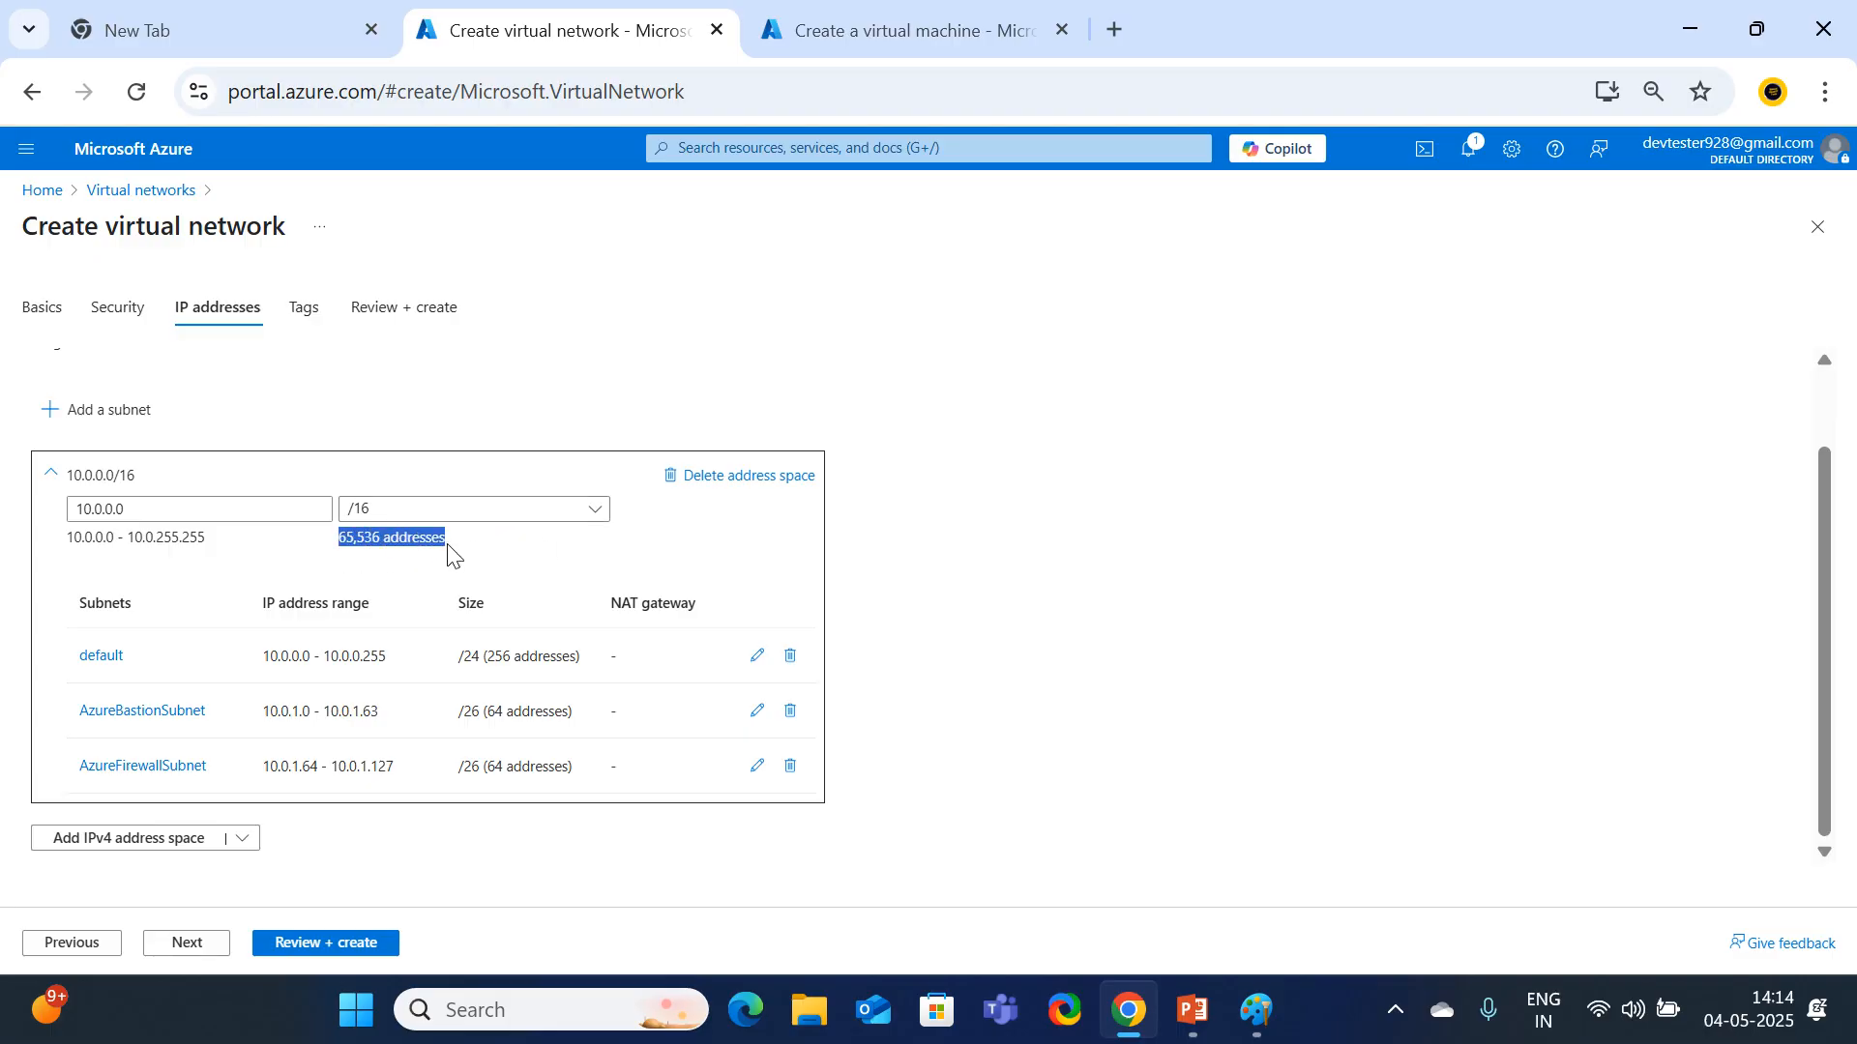
Try the address space sizes /17, /18 and /24, compare their address ranges, and set the size back to /16.
{"action": "left_click", "coordinate": [599, 514]}
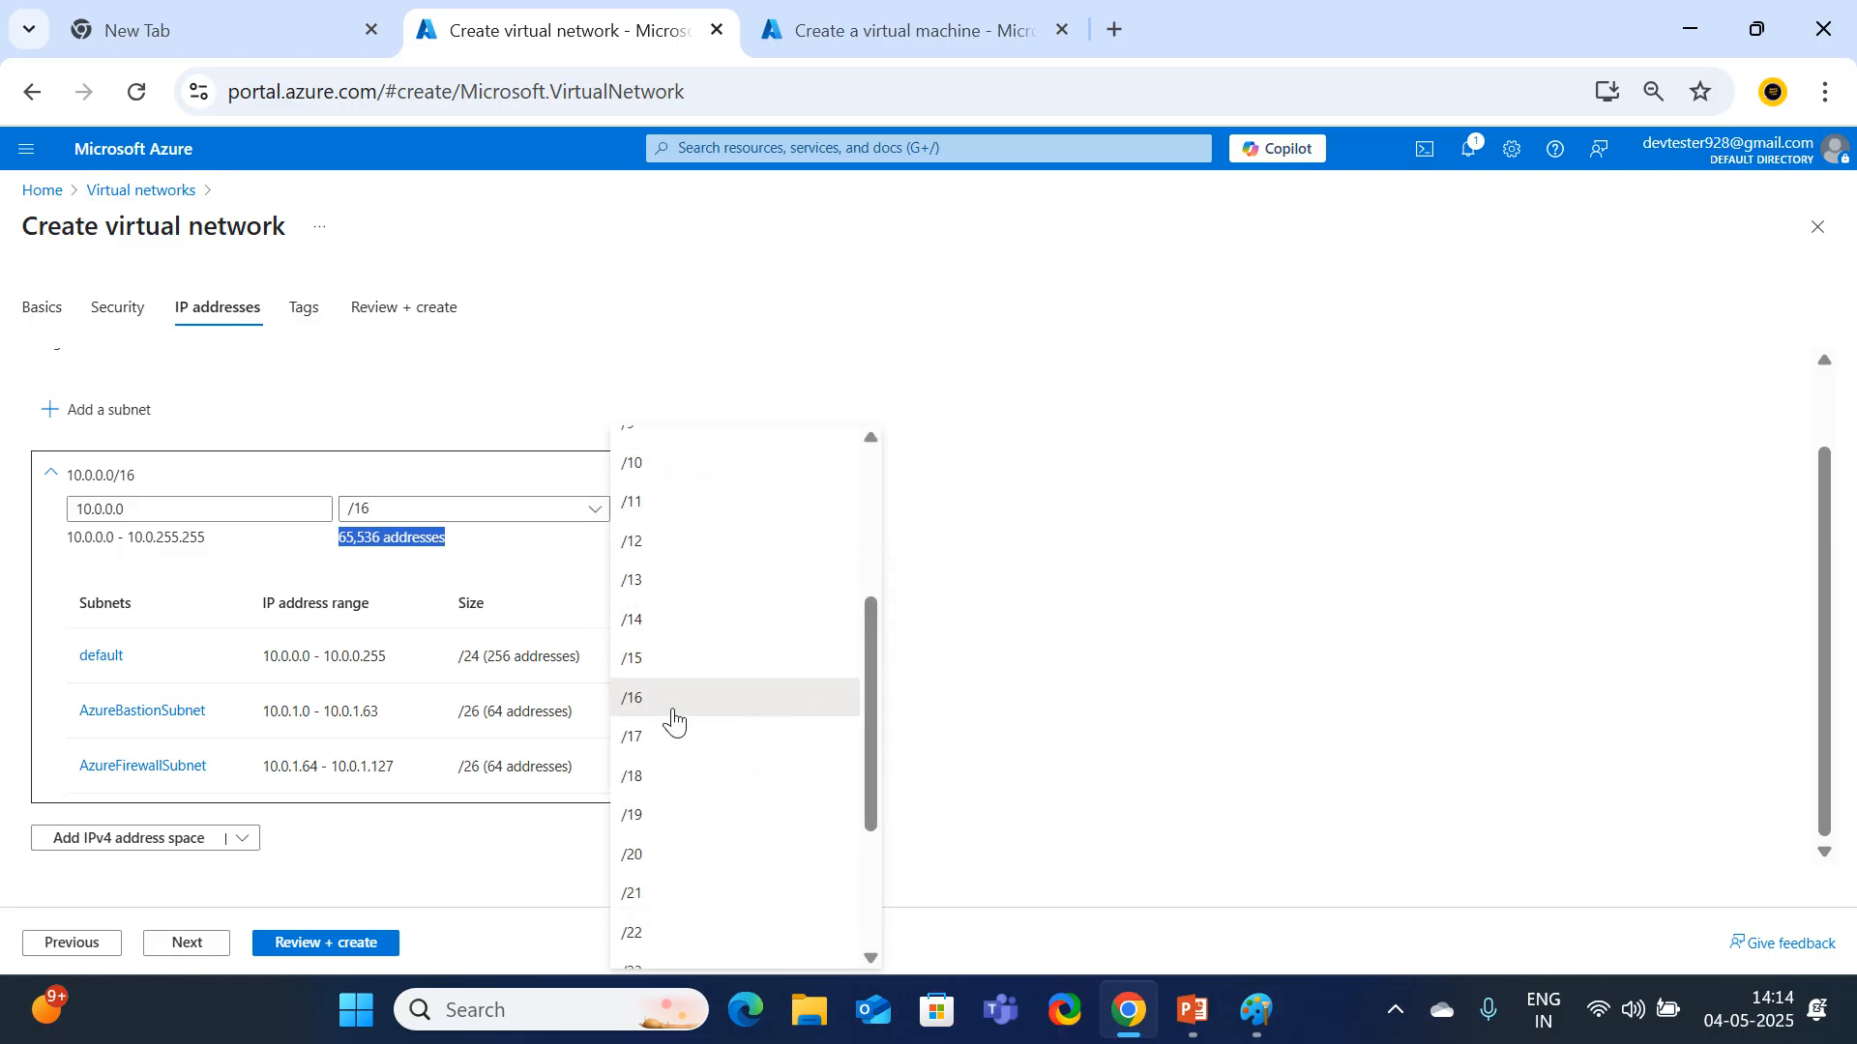
{"action": "left_click", "coordinate": [635, 744]}
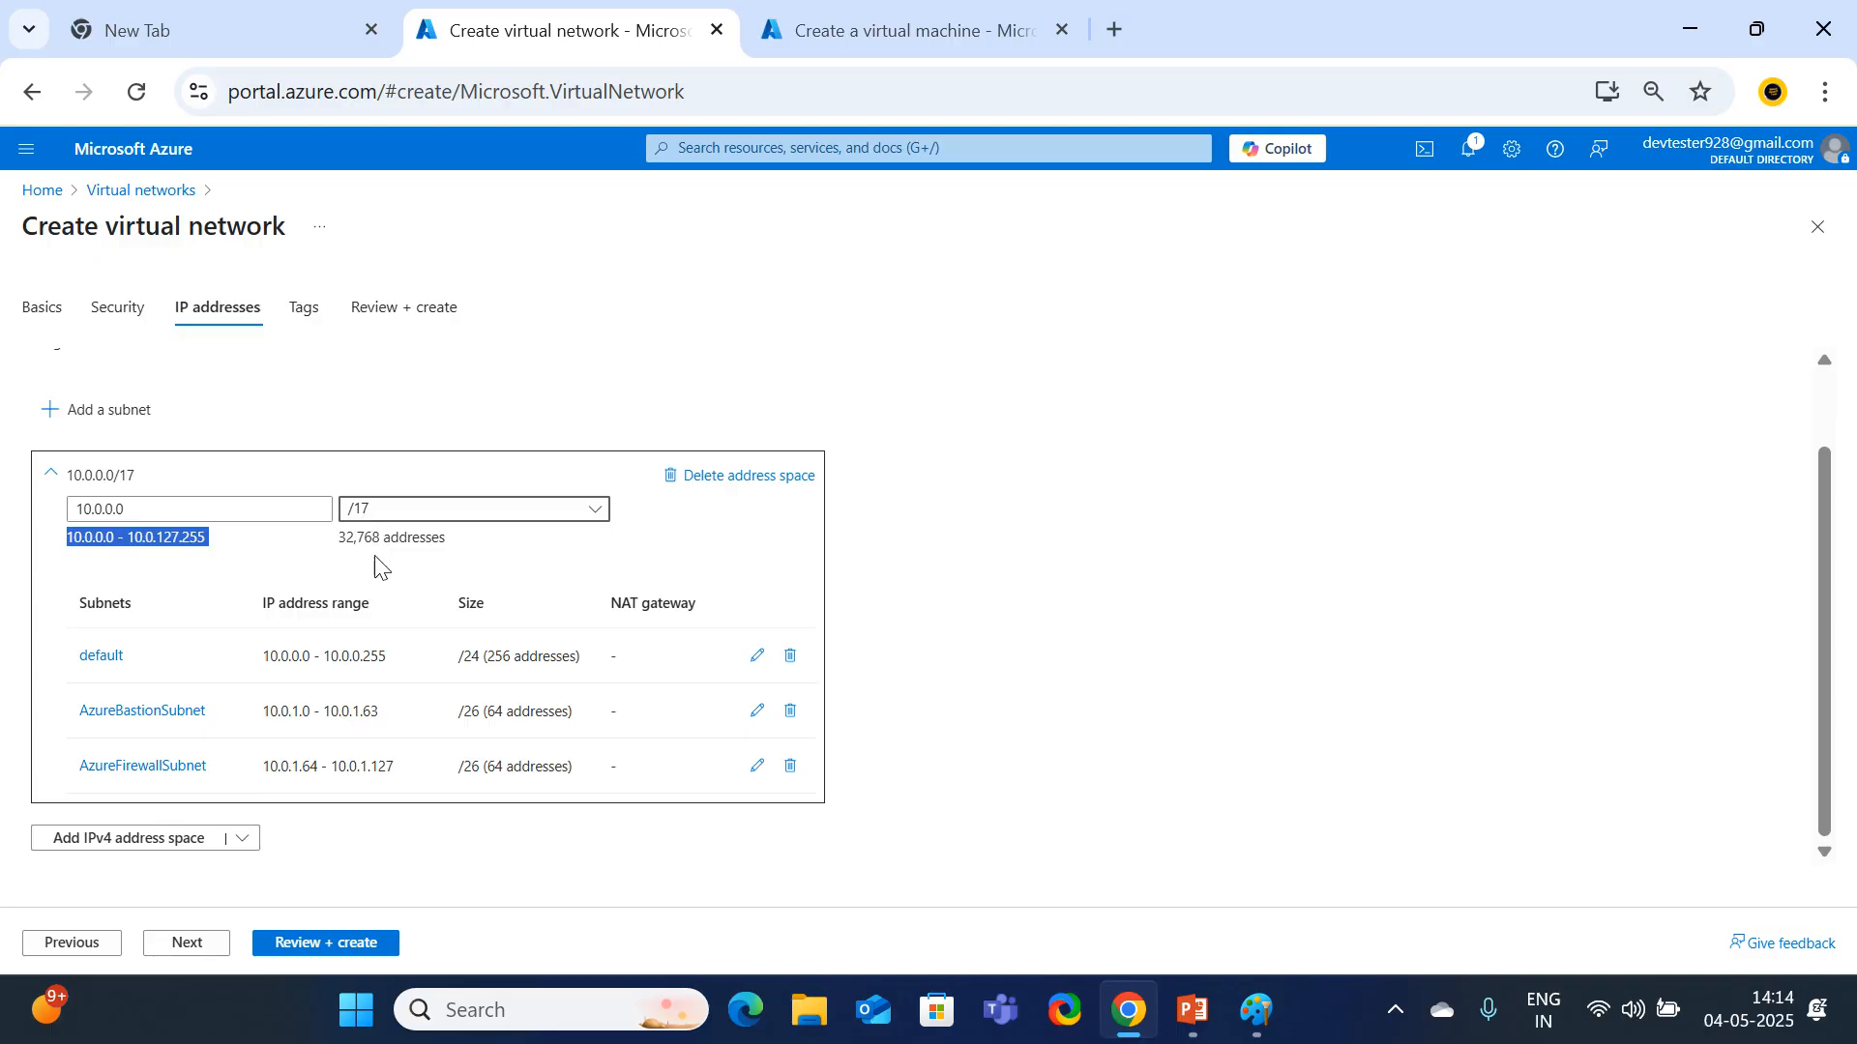
{"action": "left_click", "coordinate": [603, 528]}
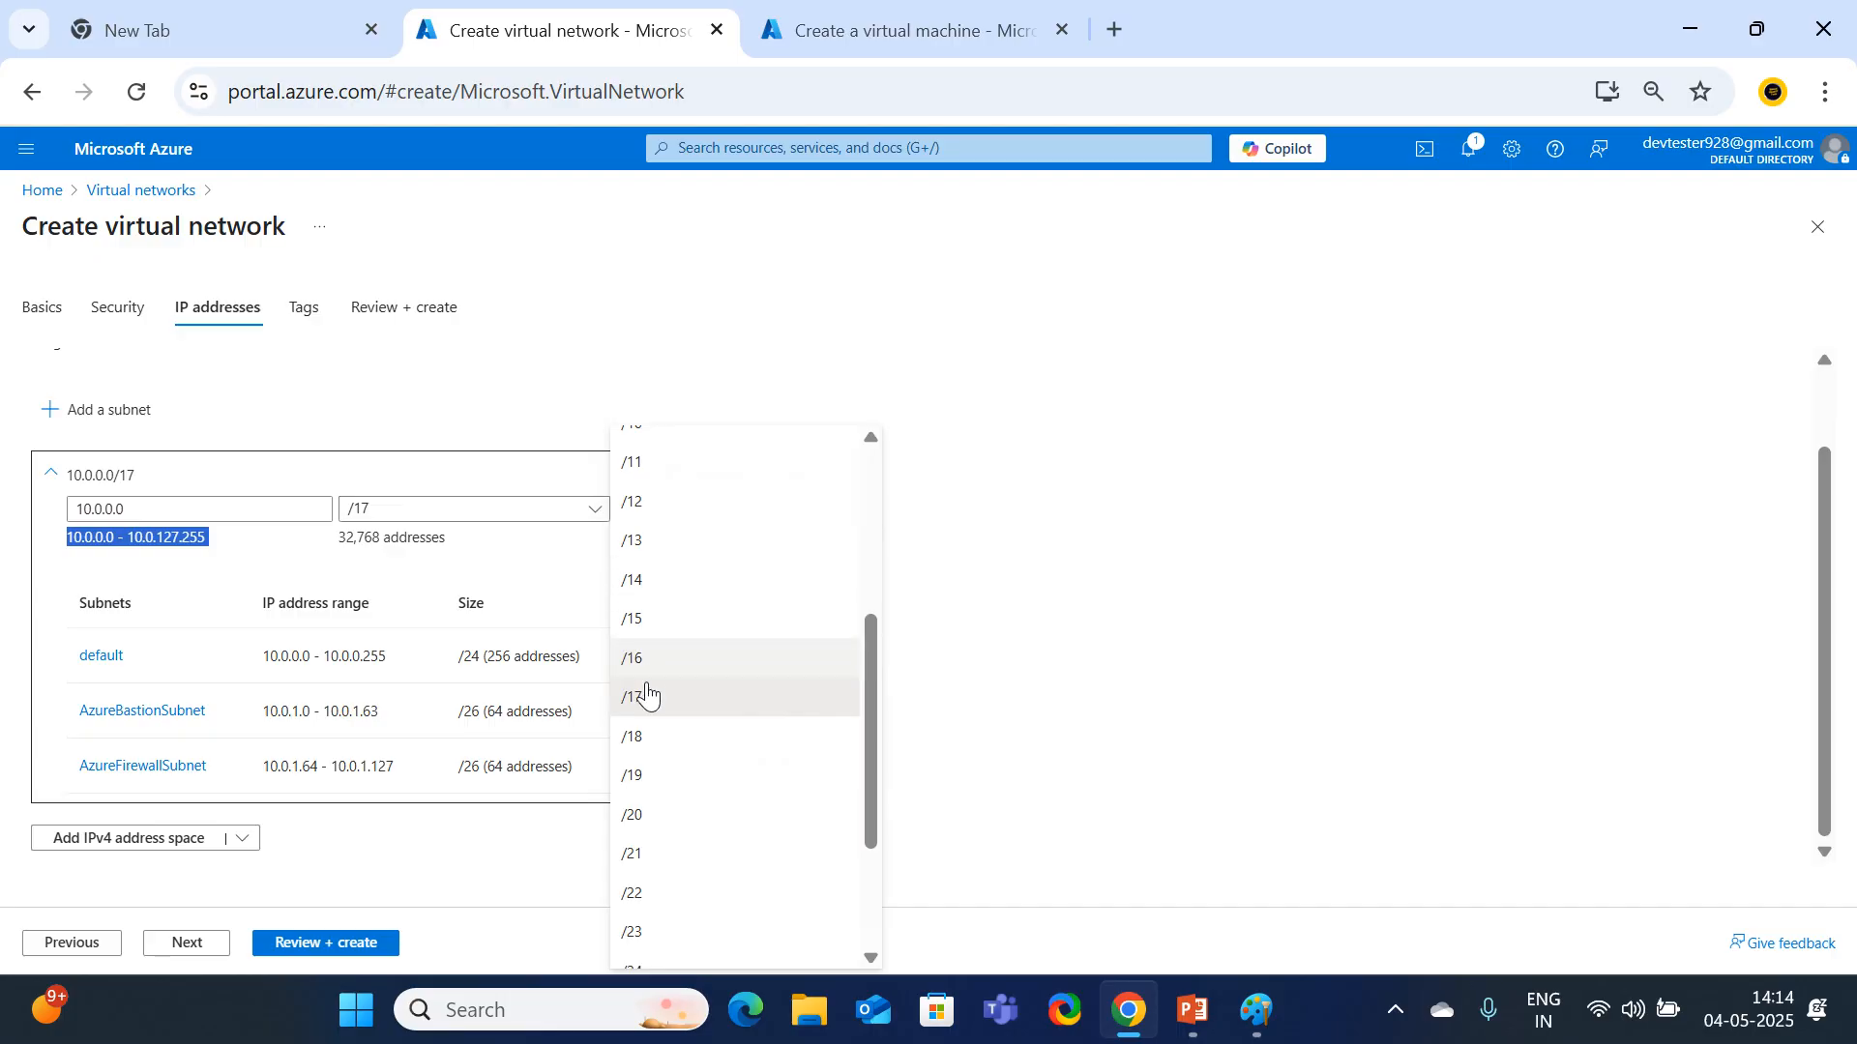
{"action": "left_click", "coordinate": [638, 739]}
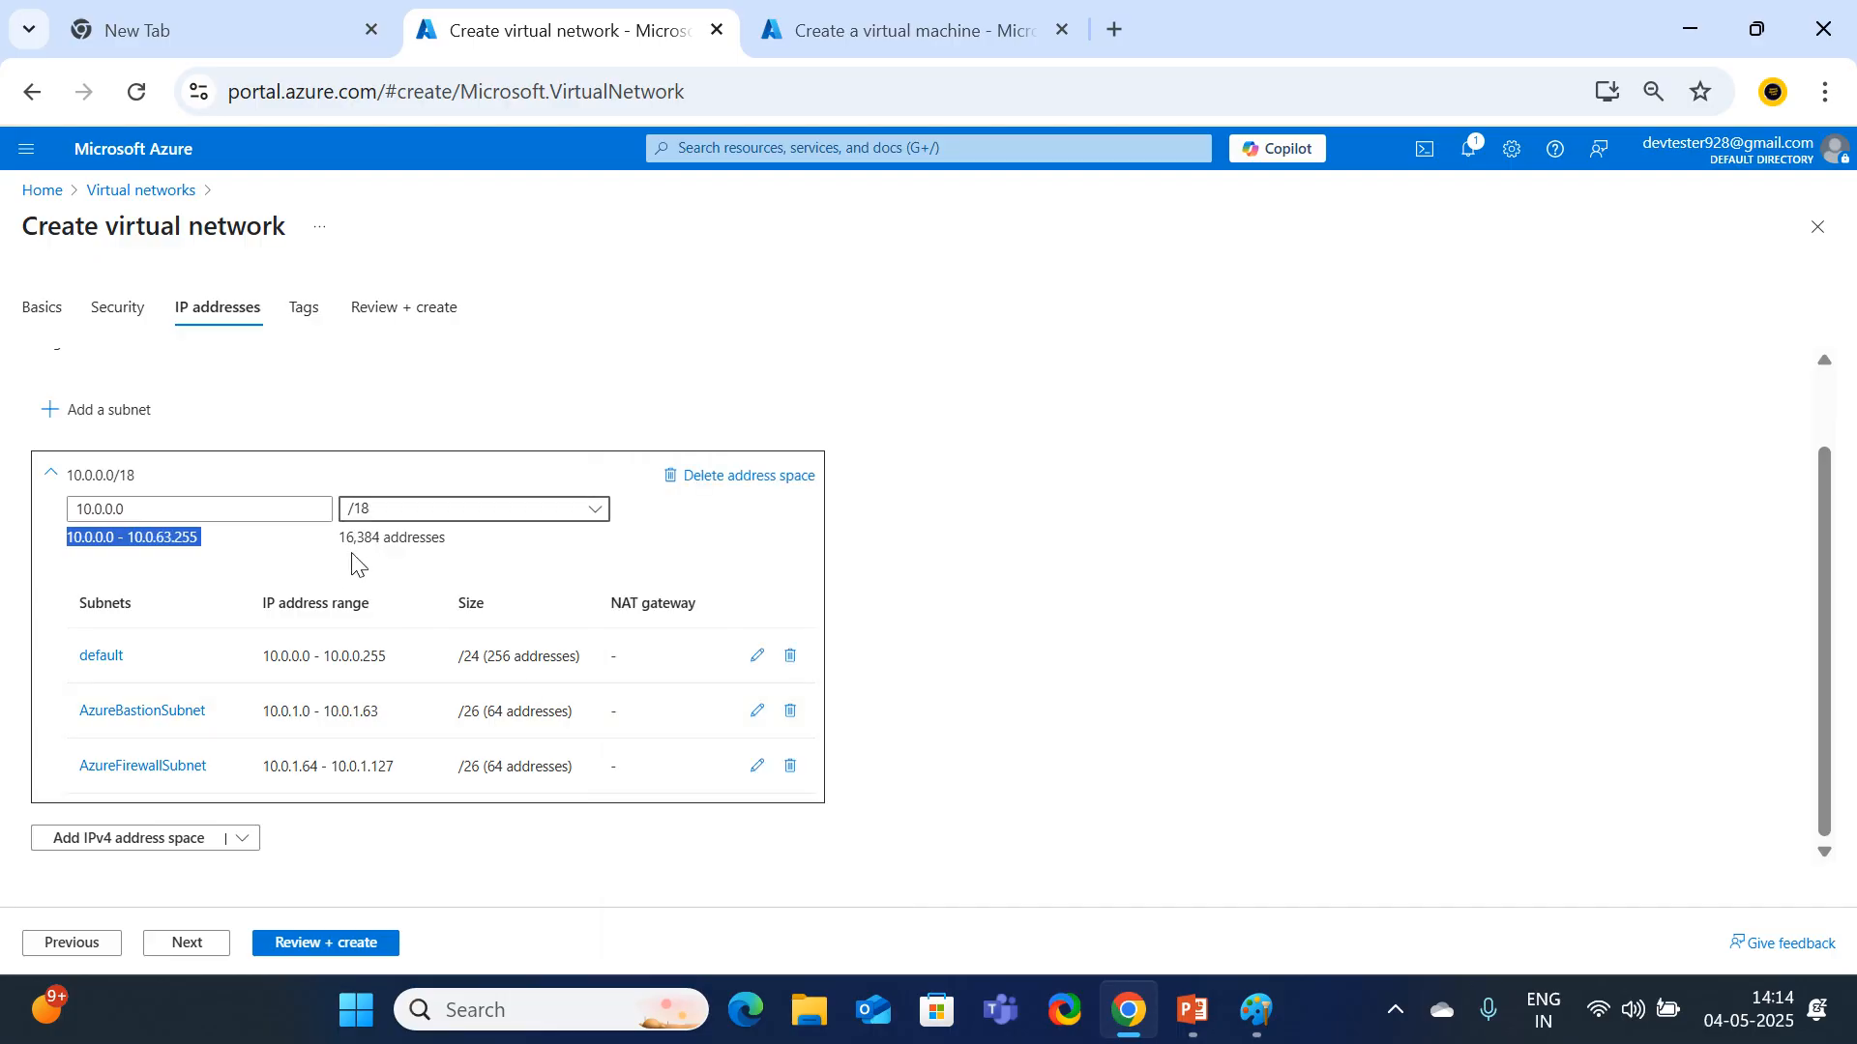
{"action": "left_click", "coordinate": [559, 528]}
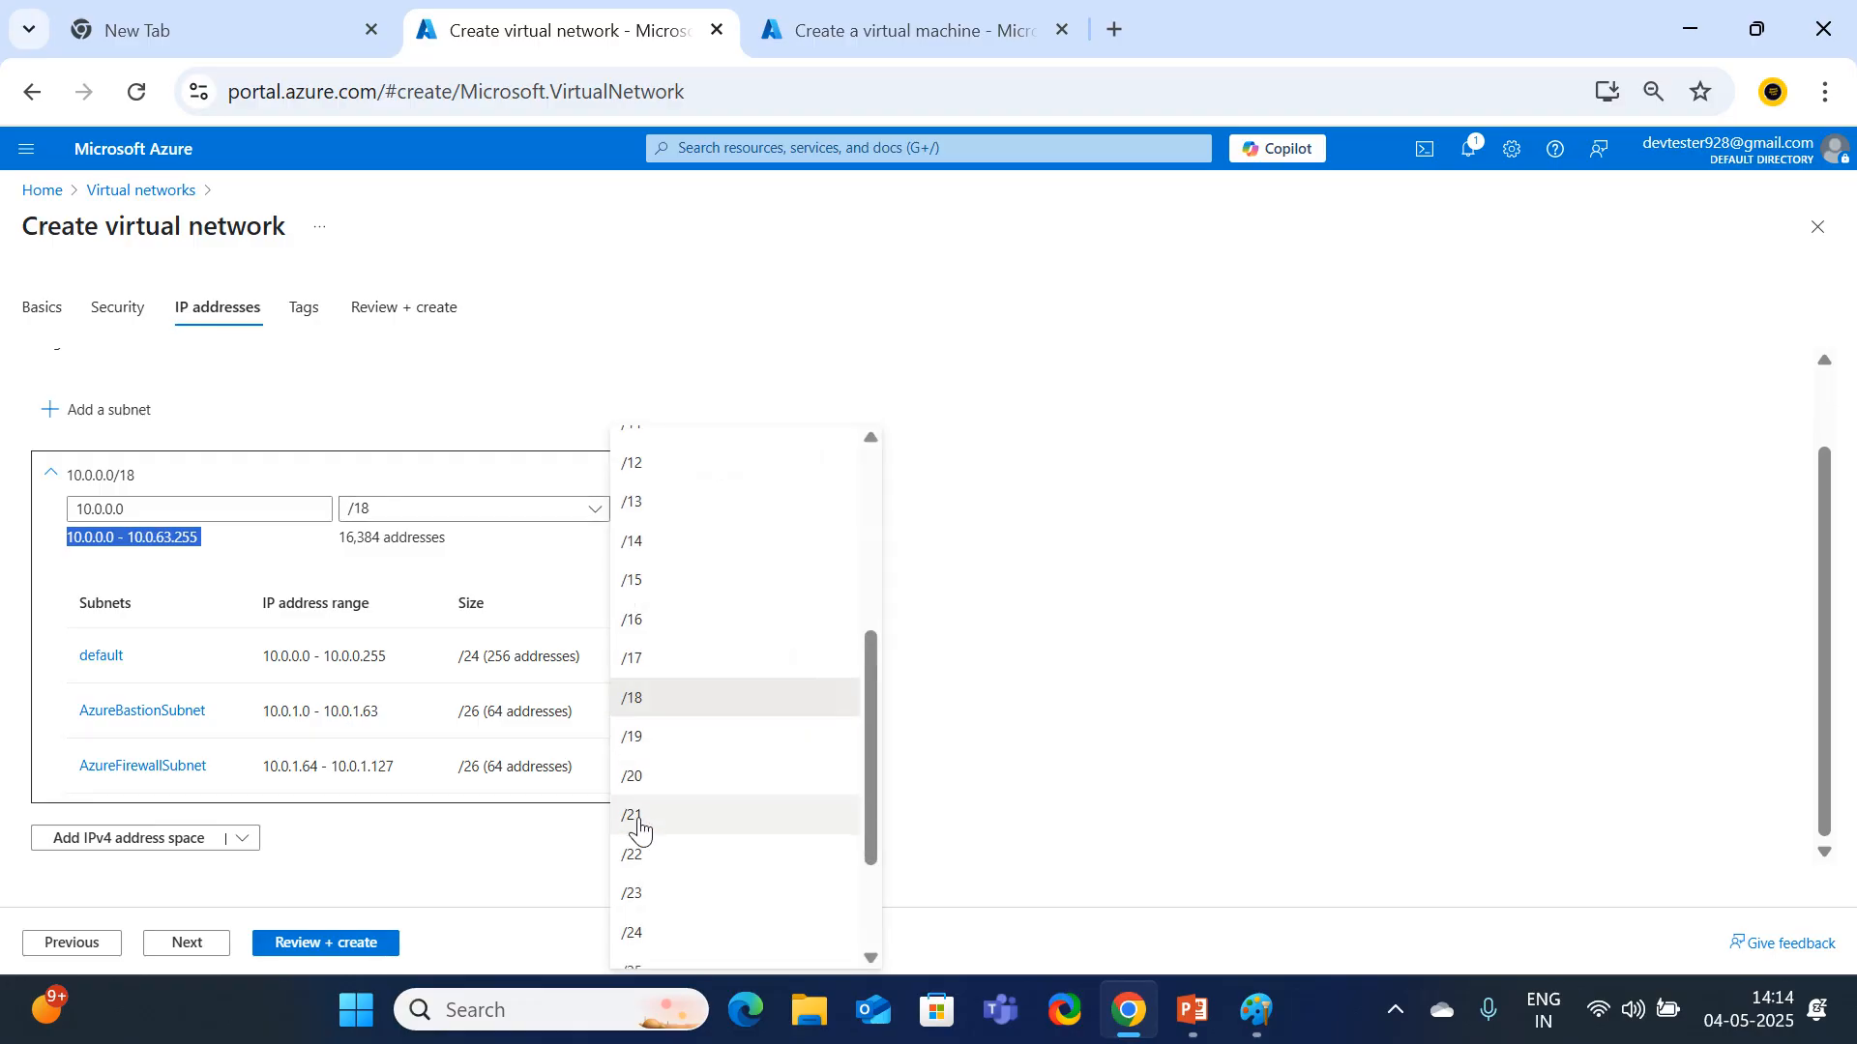
{"action": "left_click", "coordinate": [634, 934]}
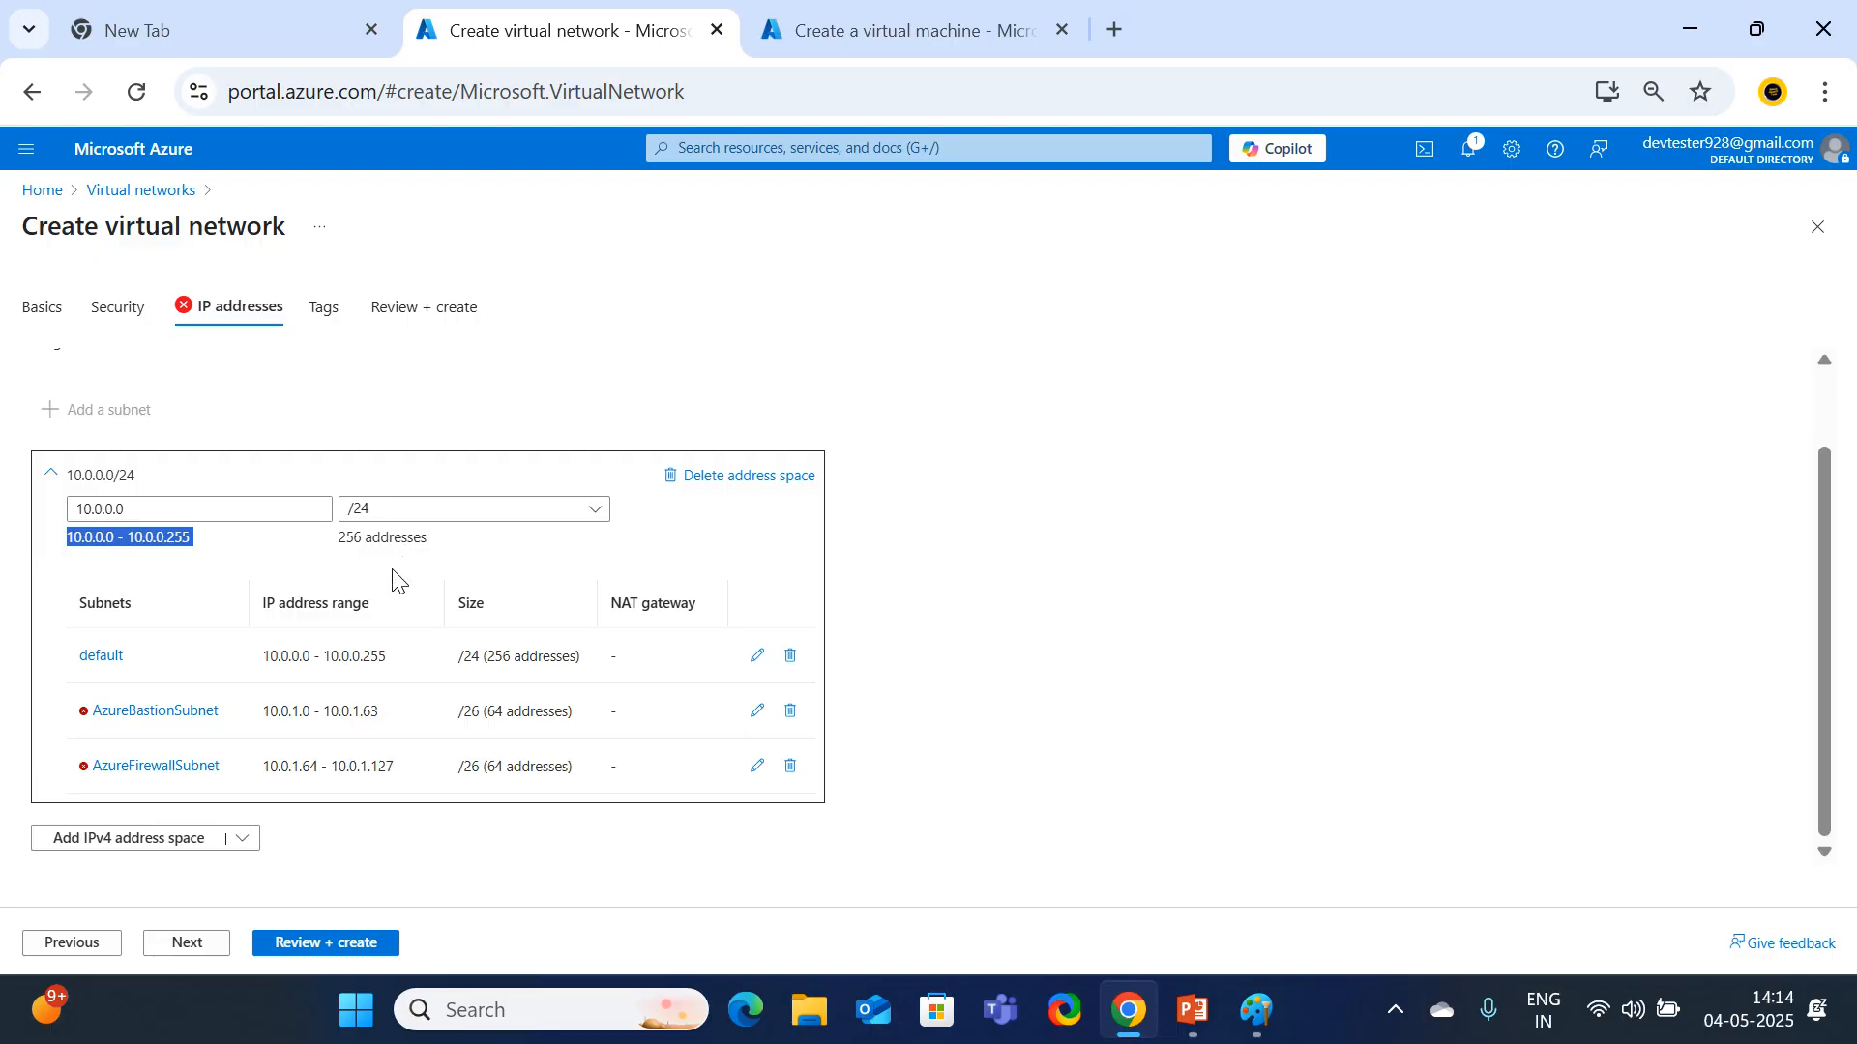
{"action": "left_click", "coordinate": [580, 522]}
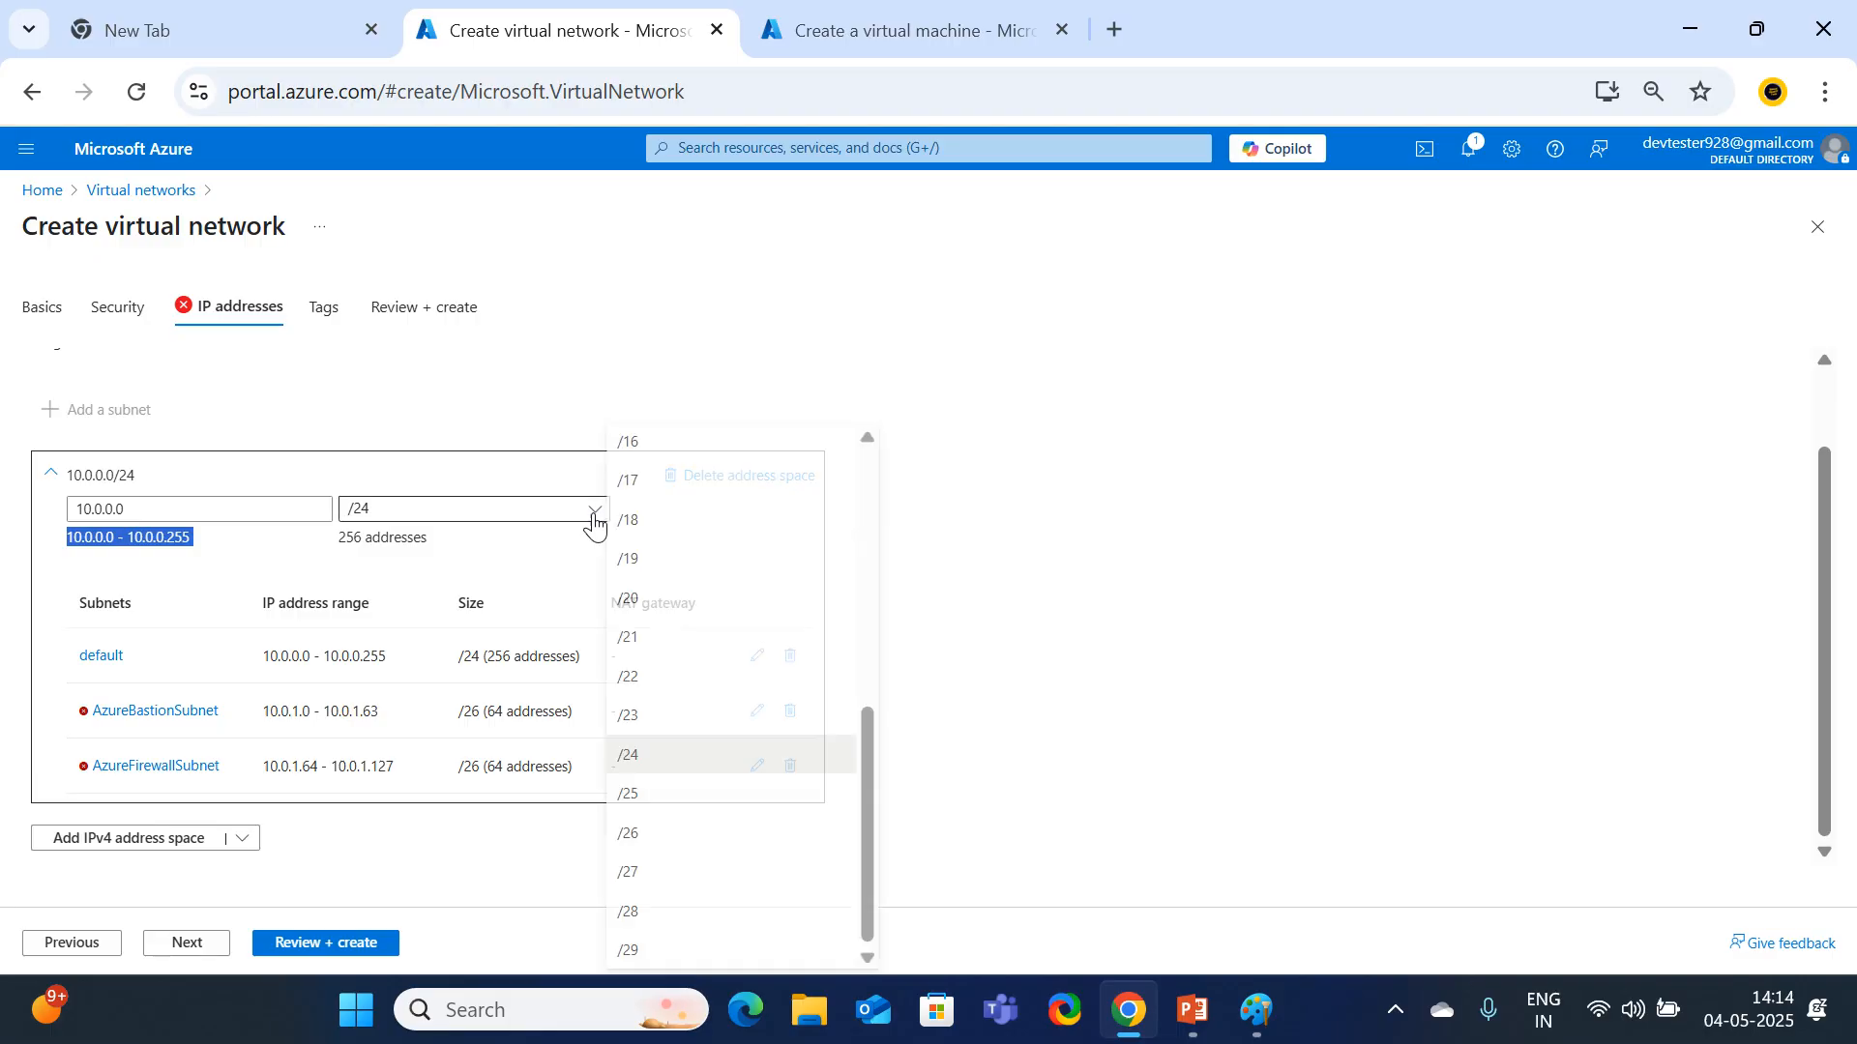
{"action": "left_click", "coordinate": [654, 451]}
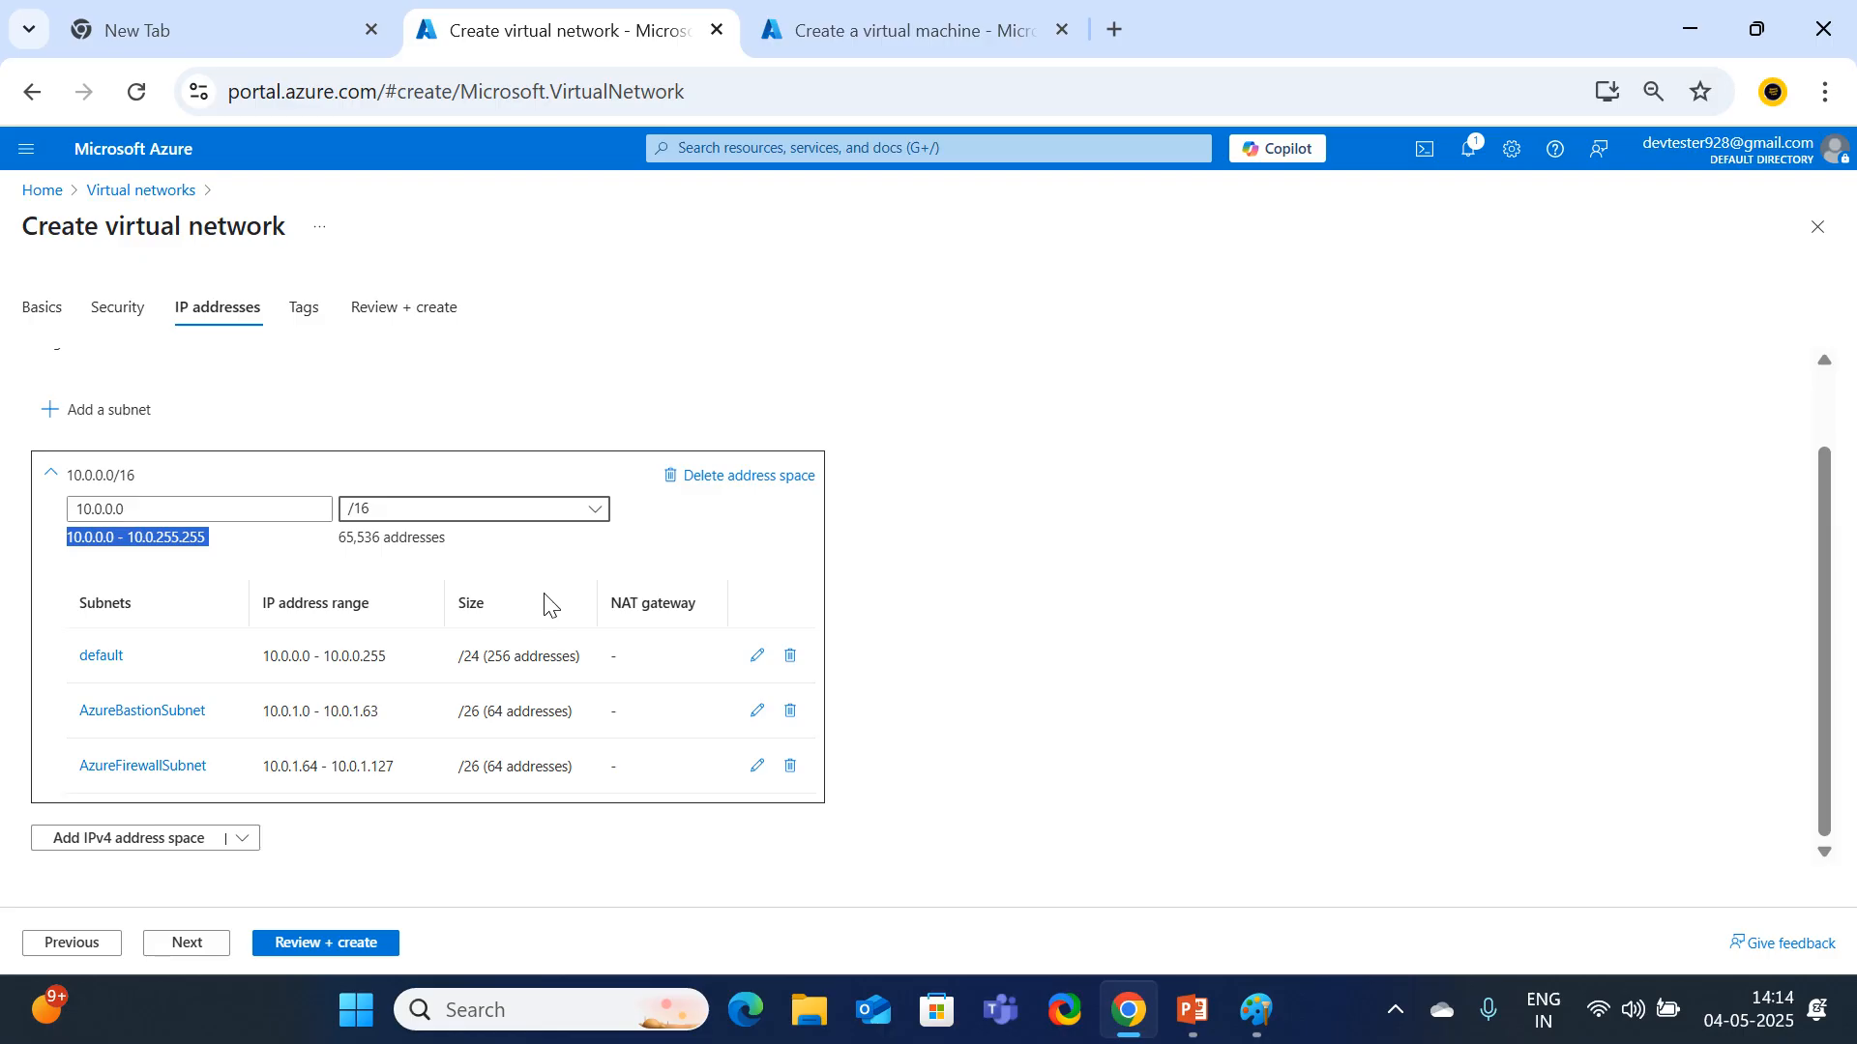
{"action": "left_click", "coordinate": [414, 520]}
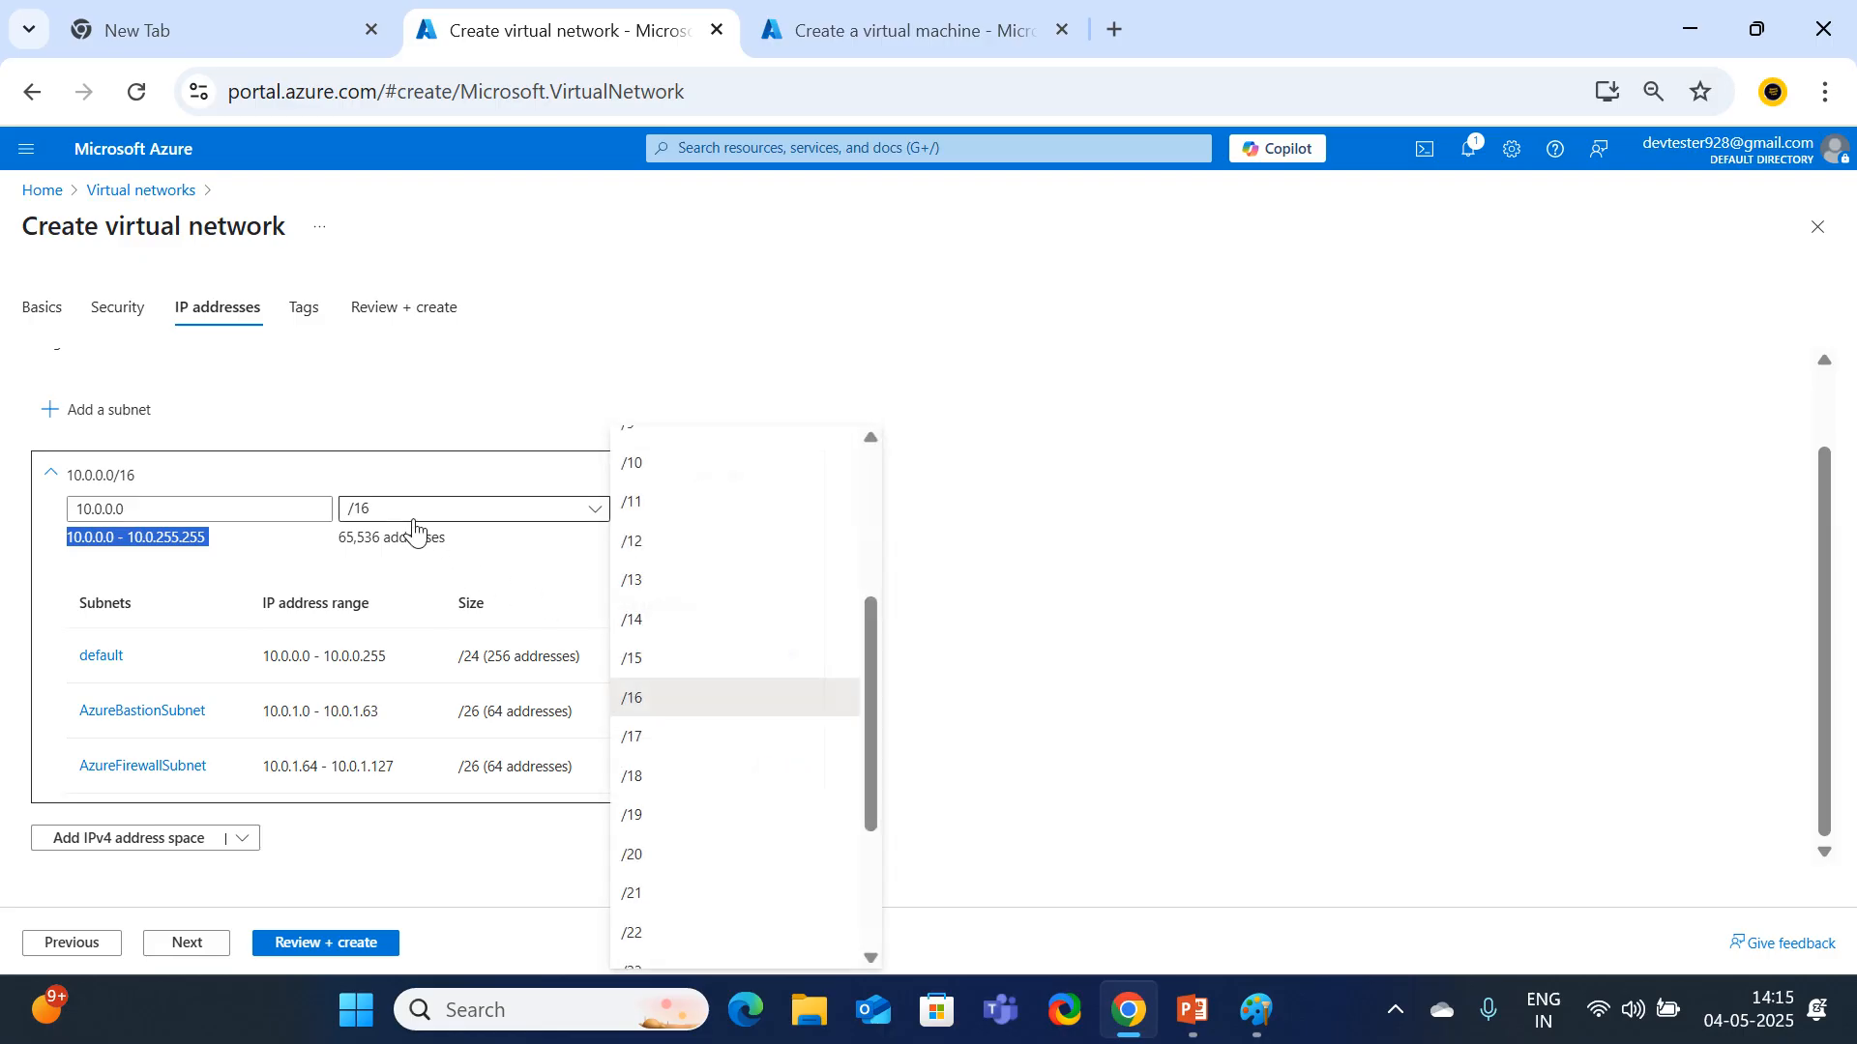
{"action": "left_click", "coordinate": [655, 704]}
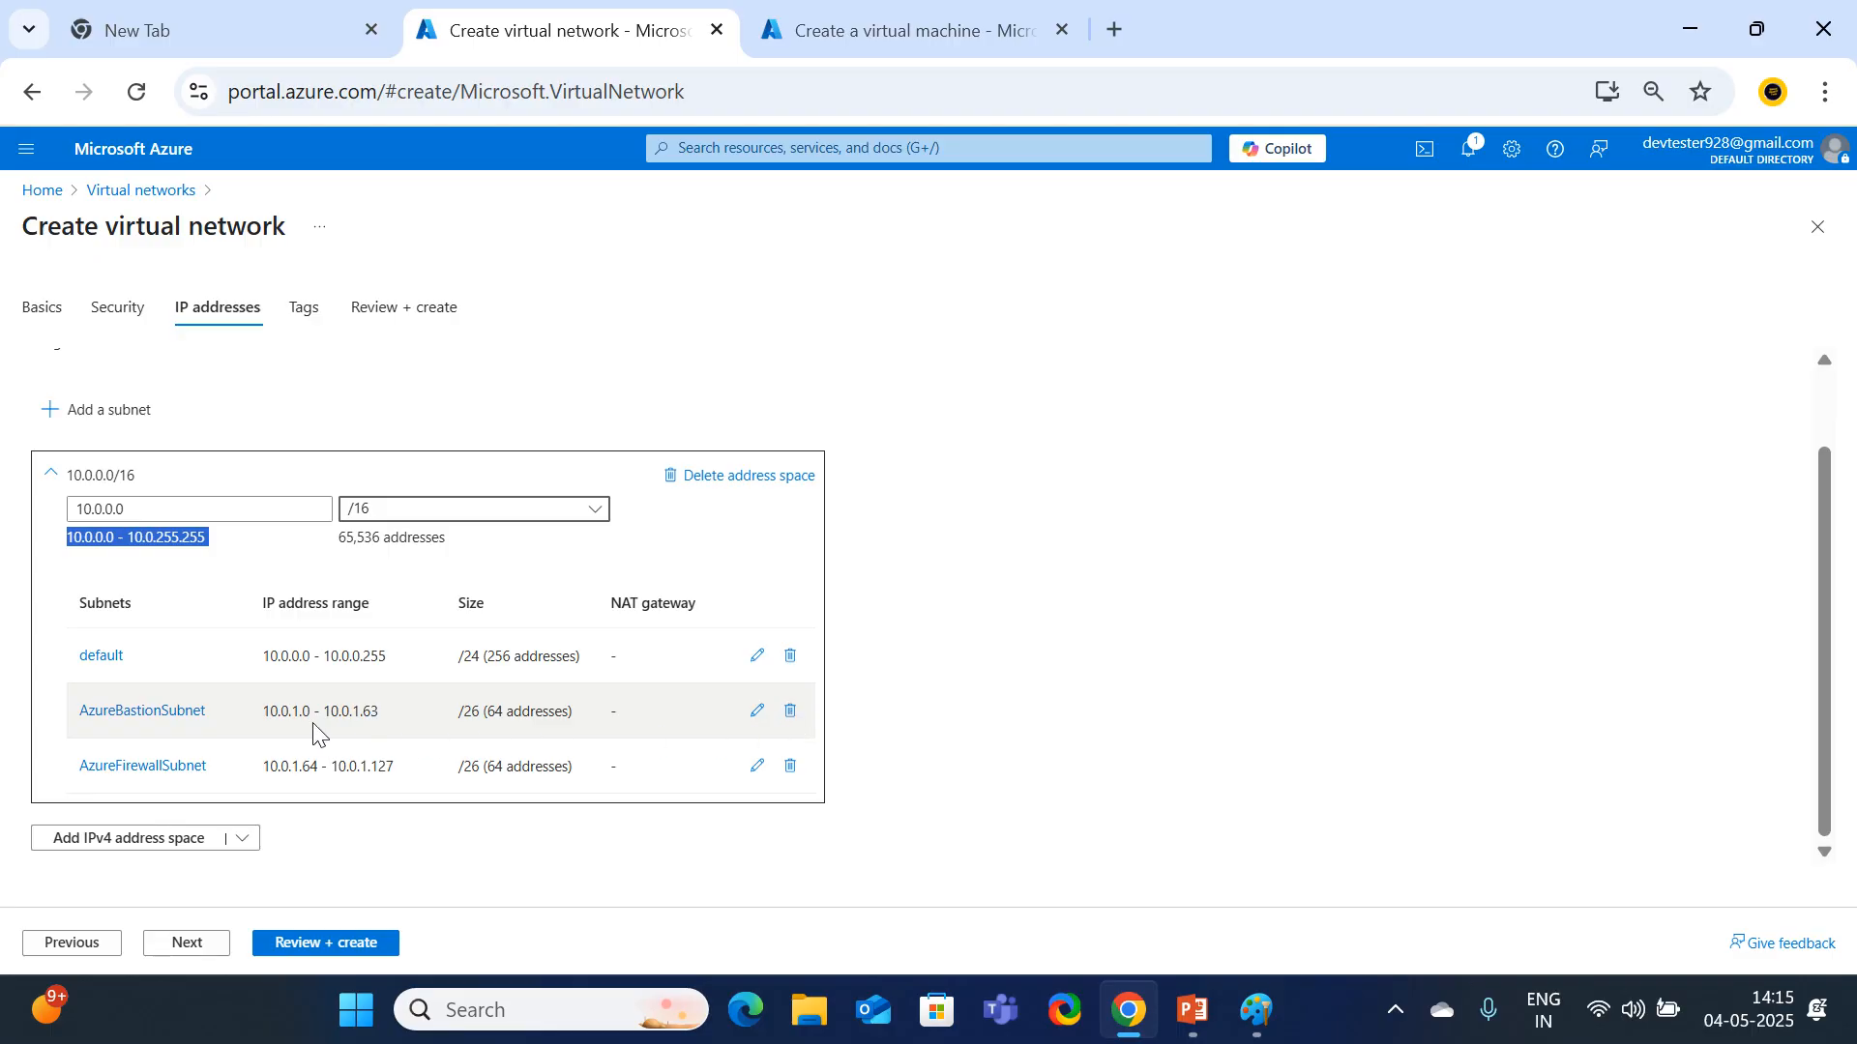
Delete the AzureBastionSubnet and AzureFirewallSubnet subnets from the address space.
{"action": "left_click", "coordinate": [790, 712]}
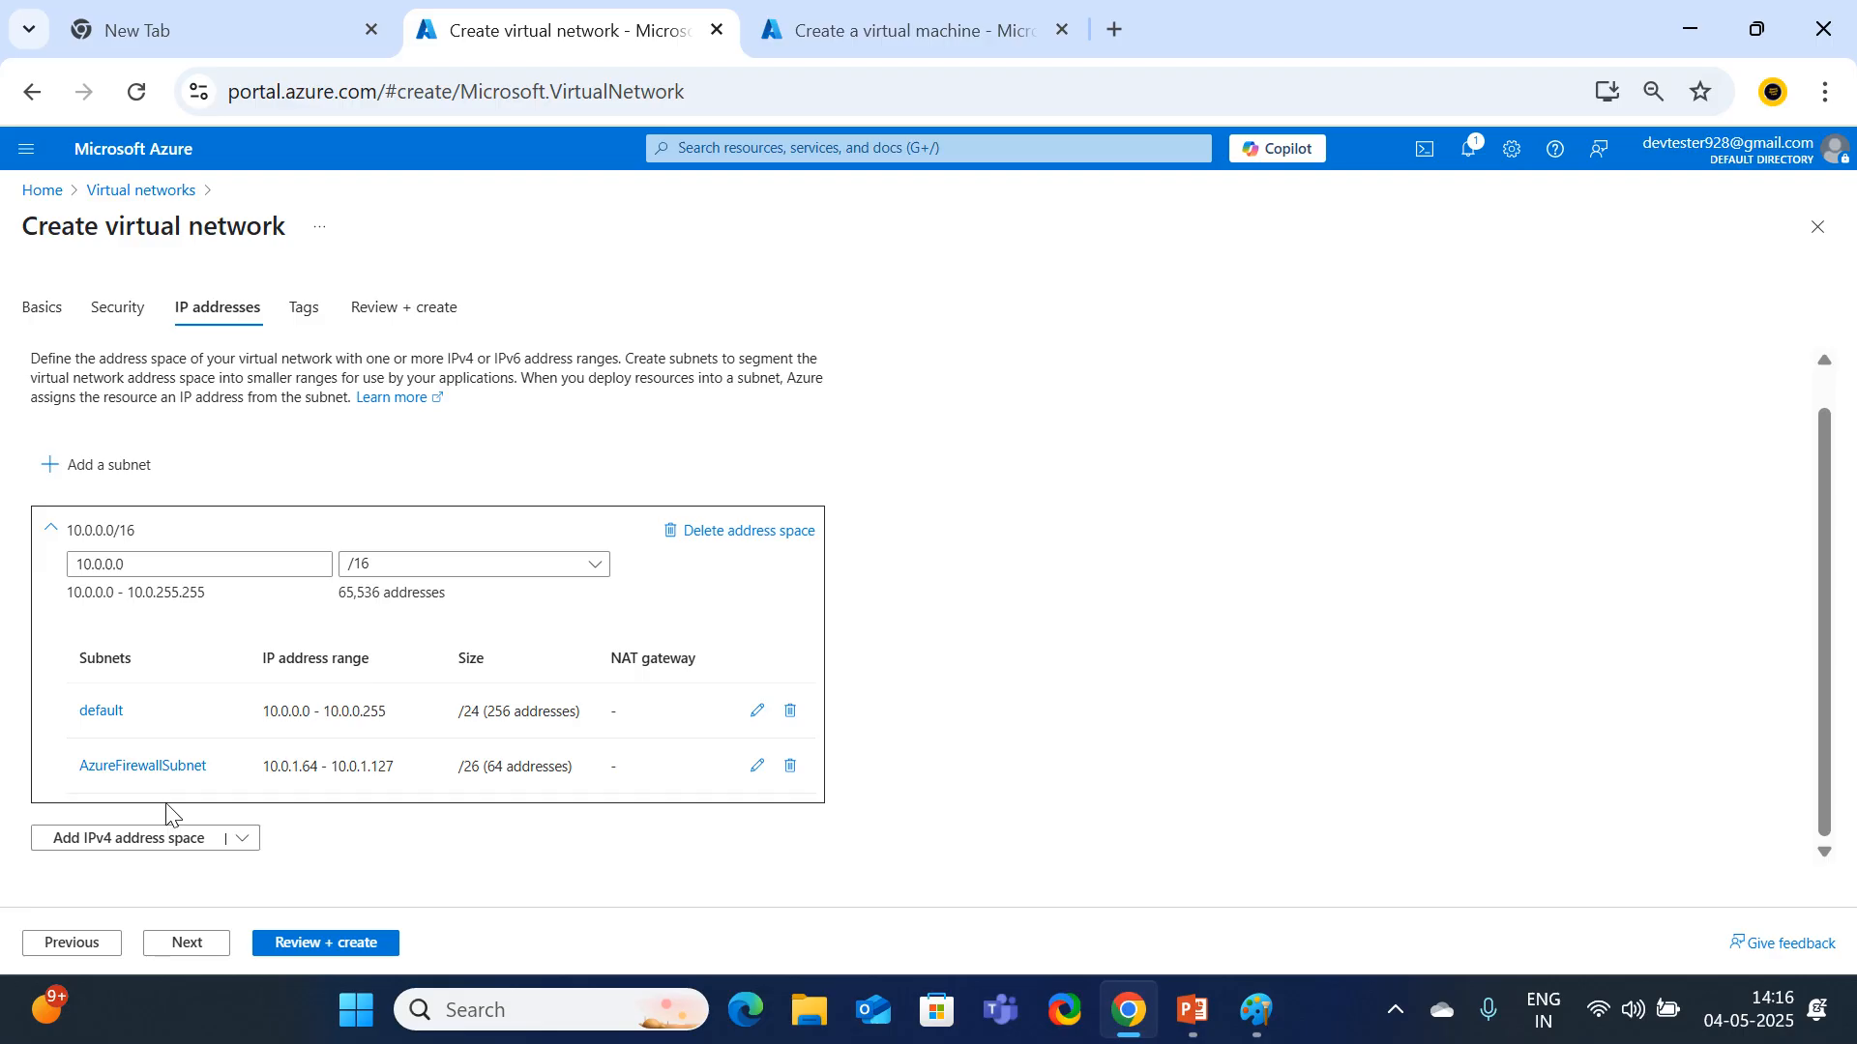
{"action": "left_click", "coordinate": [791, 767]}
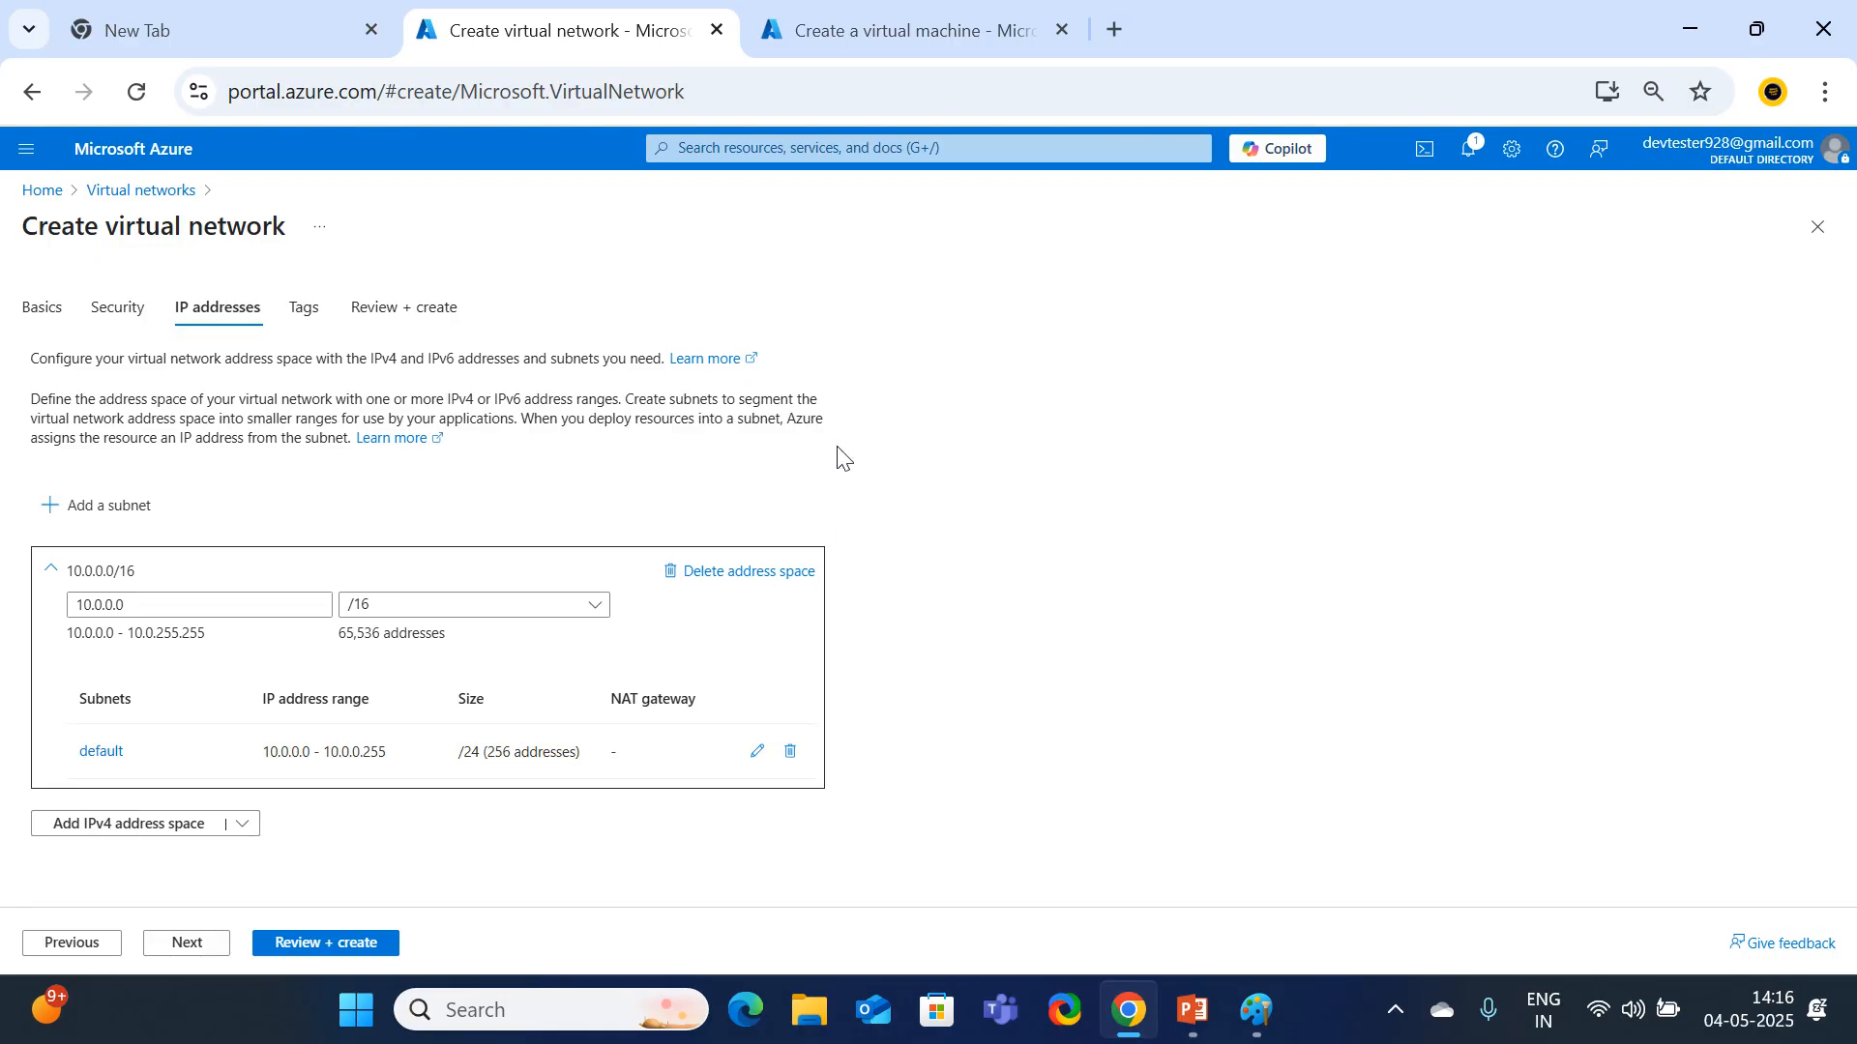
Start adding a subnet to the address space with the Default purpose and name it subnet1.
{"action": "left_click", "coordinate": [73, 517]}
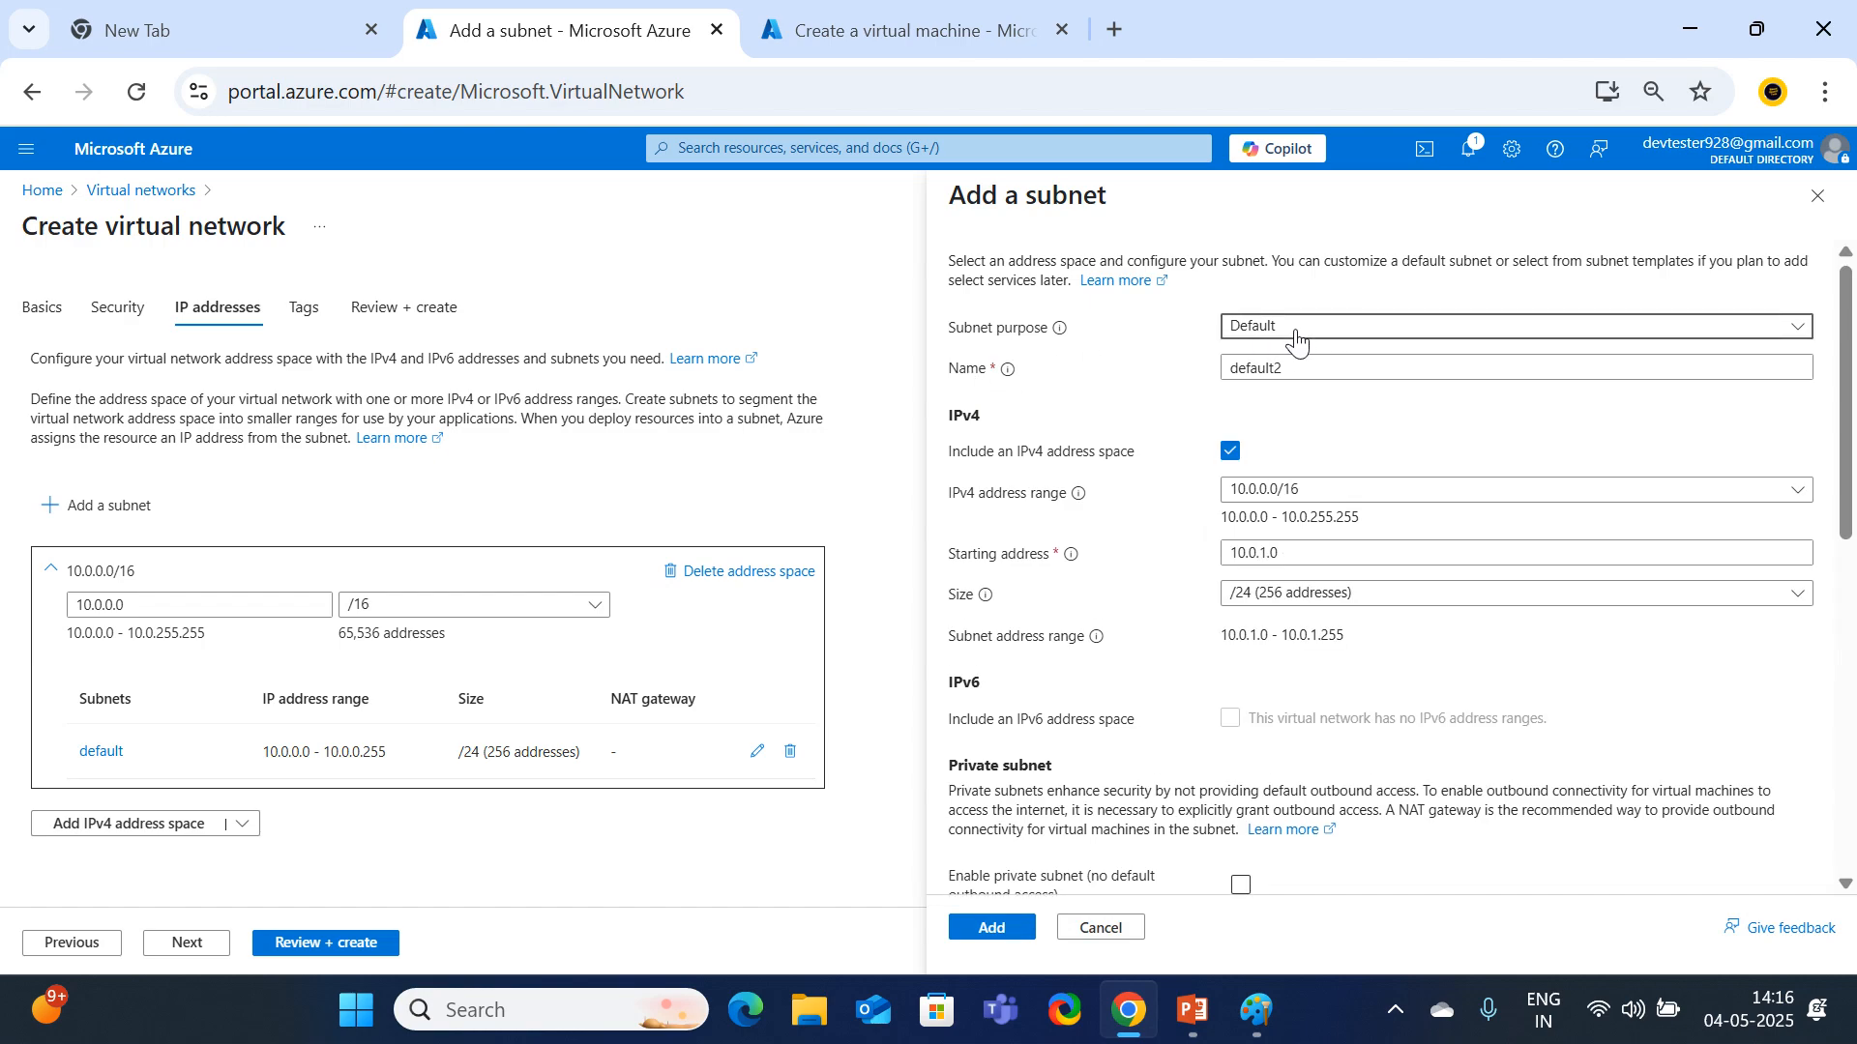
{"action": "left_click", "coordinate": [1295, 342]}
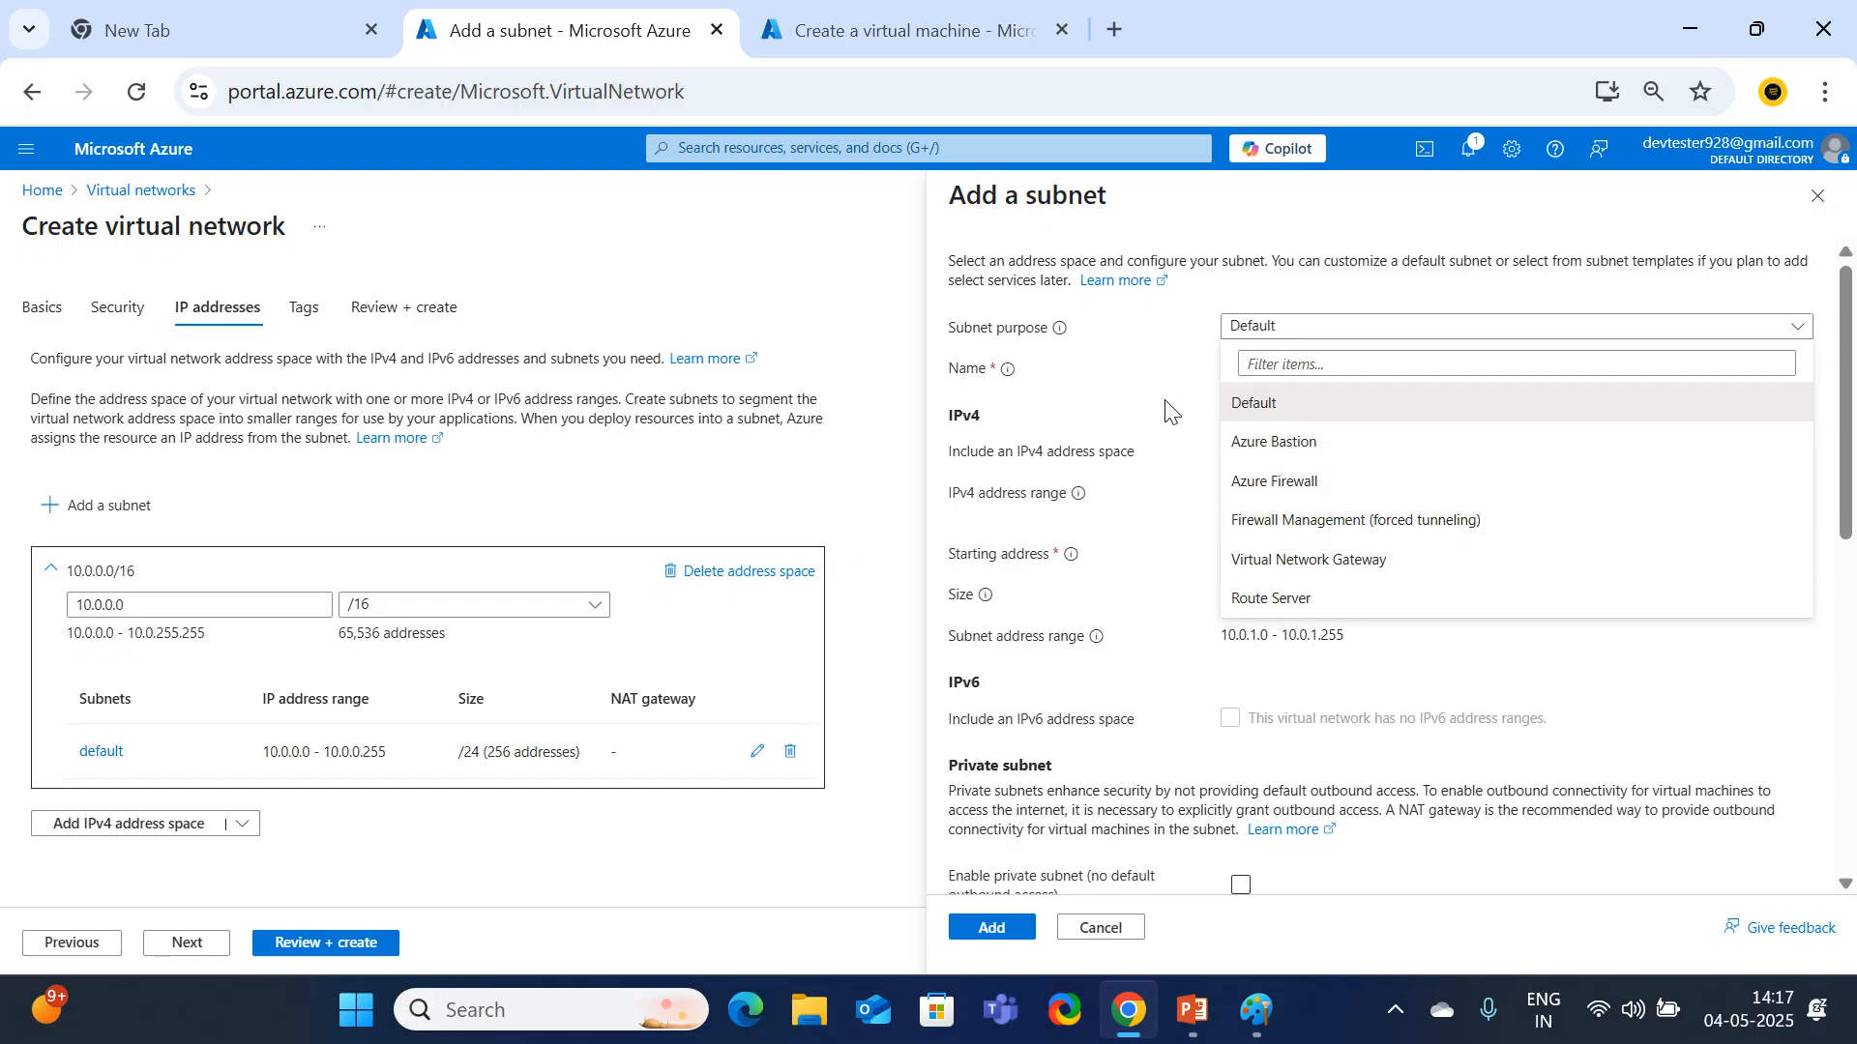
{"action": "left_click", "coordinate": [1263, 416]}
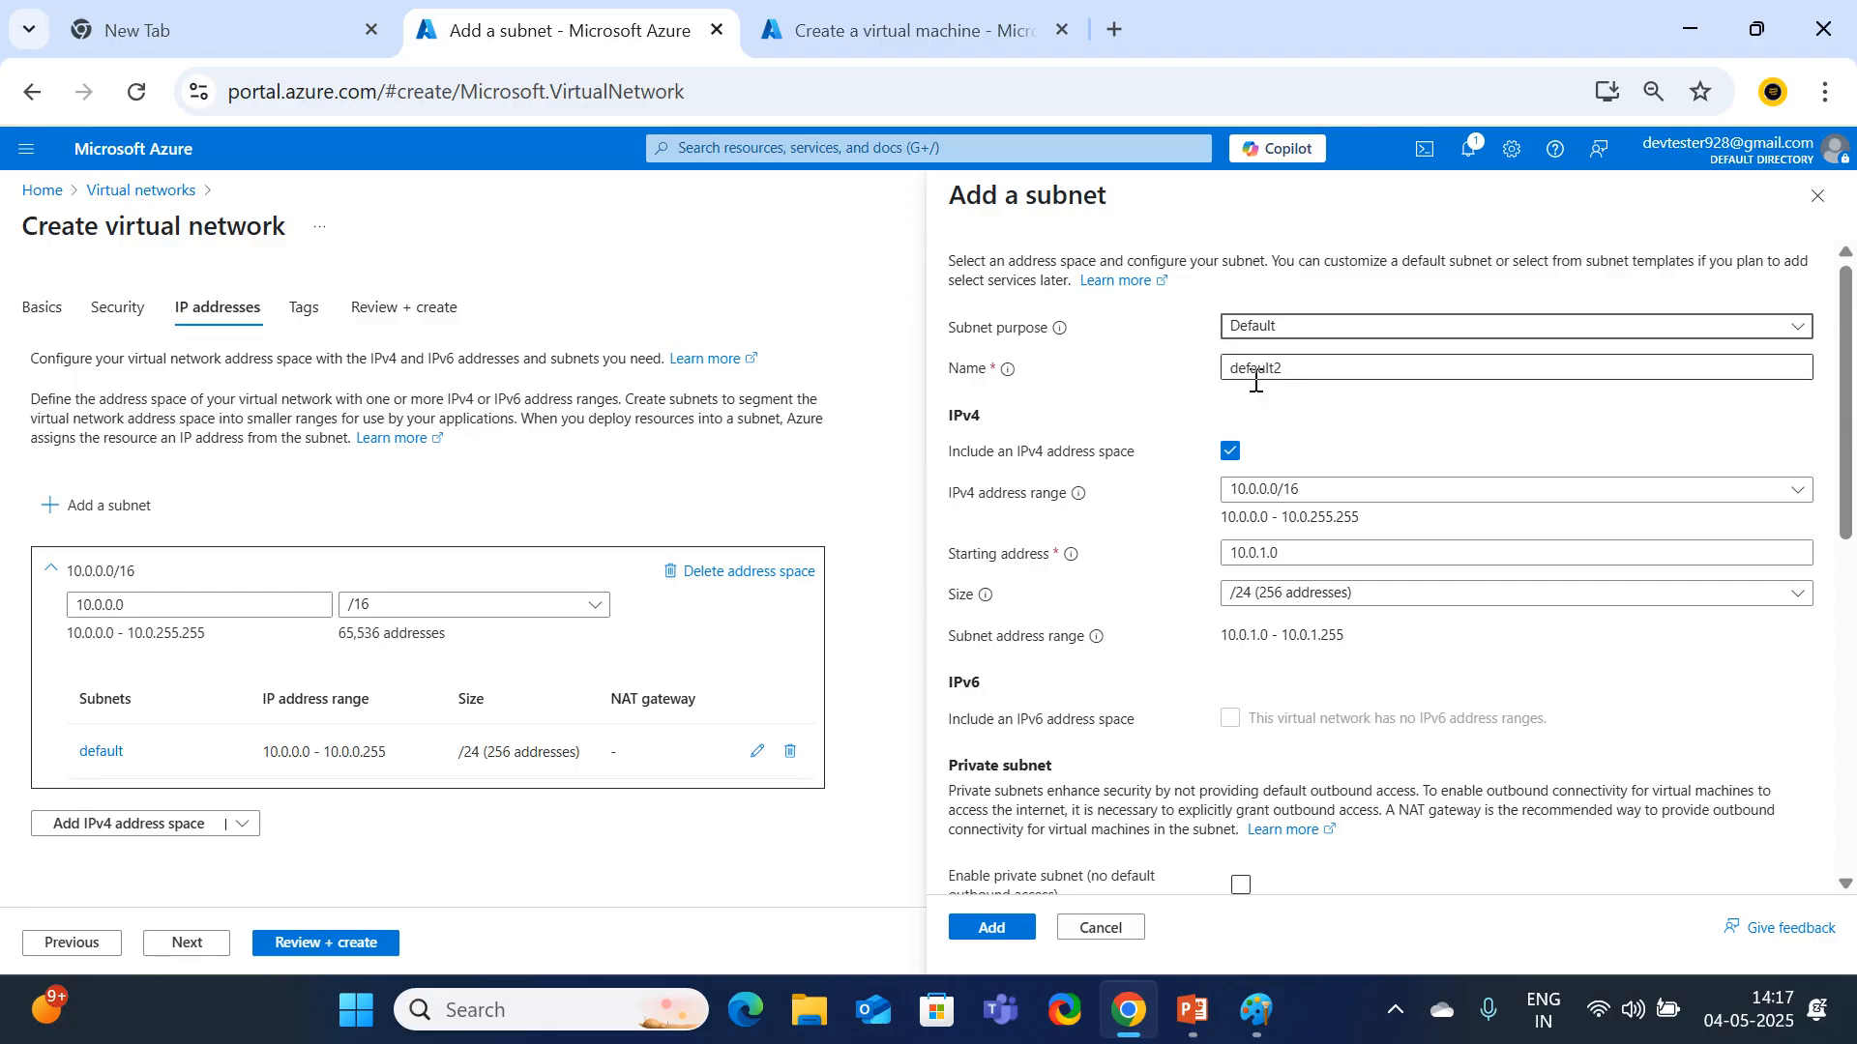
{"action": "left_click", "coordinate": [1337, 366]}
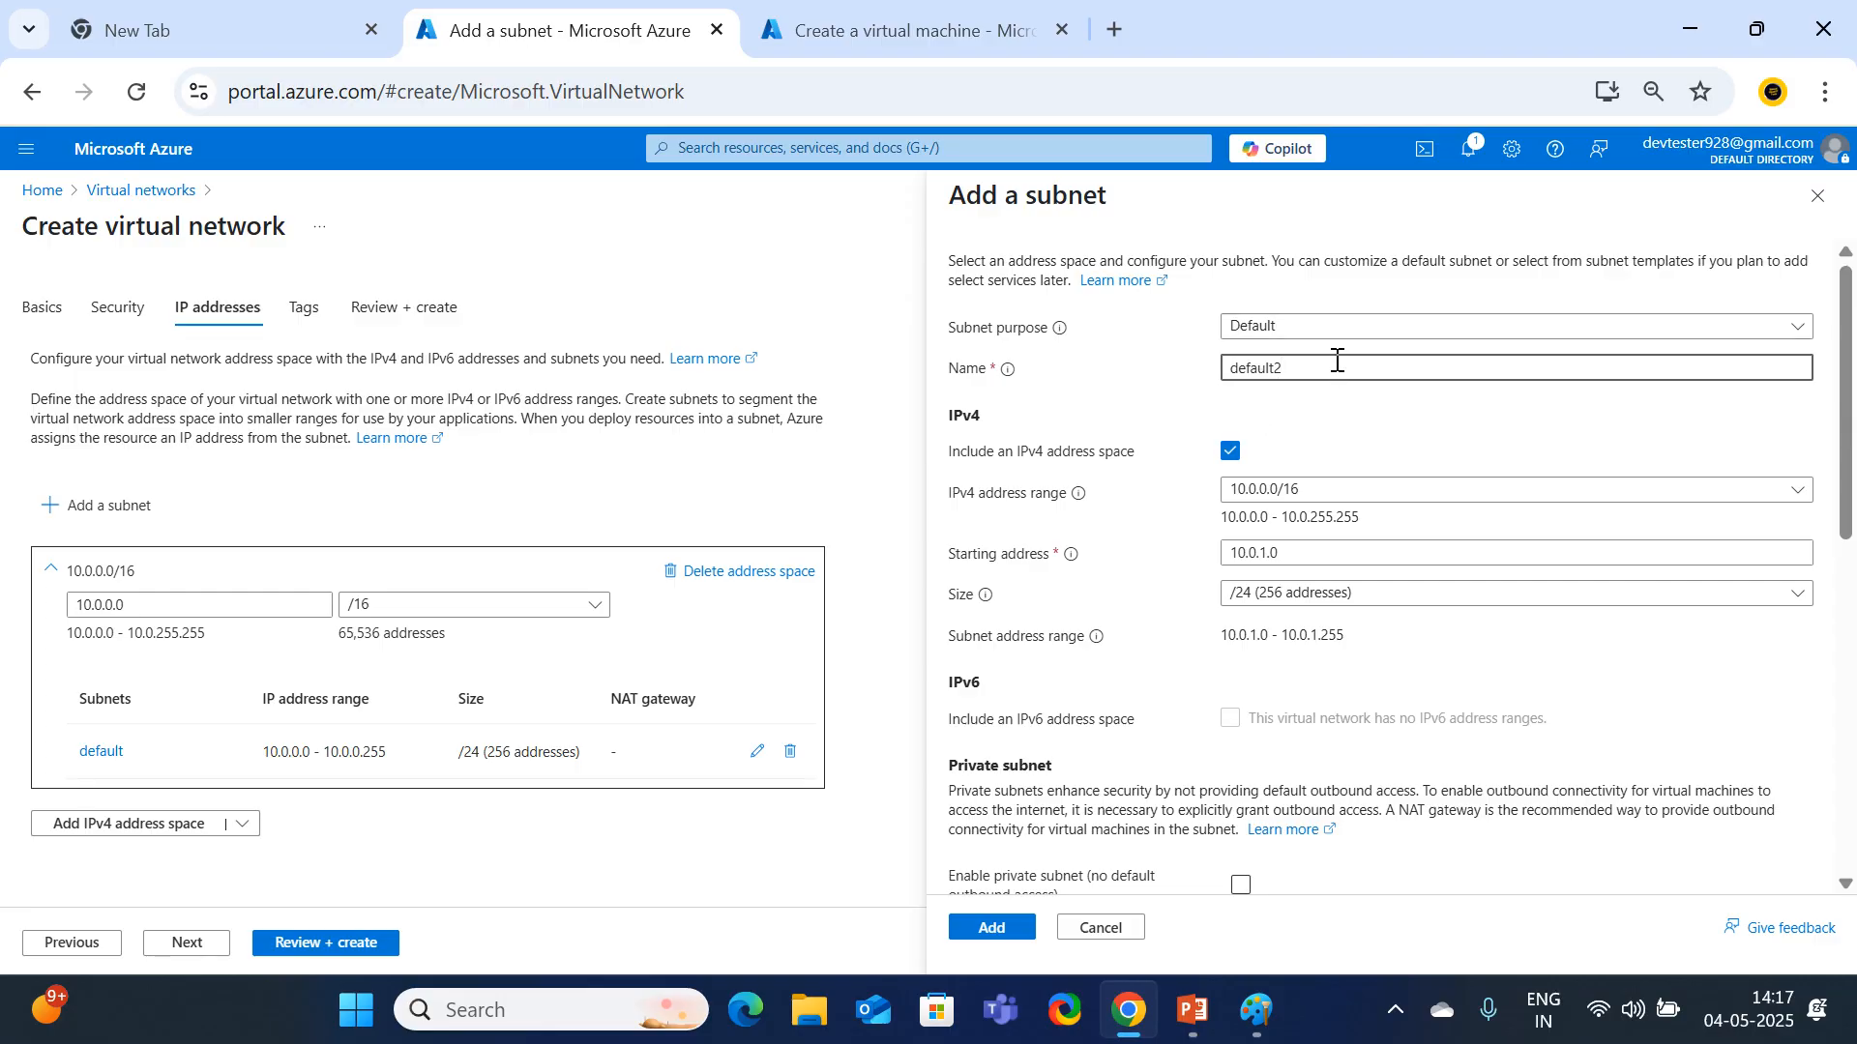
{"action": "key", "text": "BackSpace"}
{"action": "key", "text": "BackSpace"}
{"action": "key", "text": "BackSpace"}
{"action": "key", "text": "BackSpace"}
{"action": "key", "text": "BackSpace"}
{"action": "key", "text": "BackSpace"}
{"action": "key", "text": "BackSpace"}
{"action": "key", "text": "BackSpace"}
{"action": "type", "text": "su"}
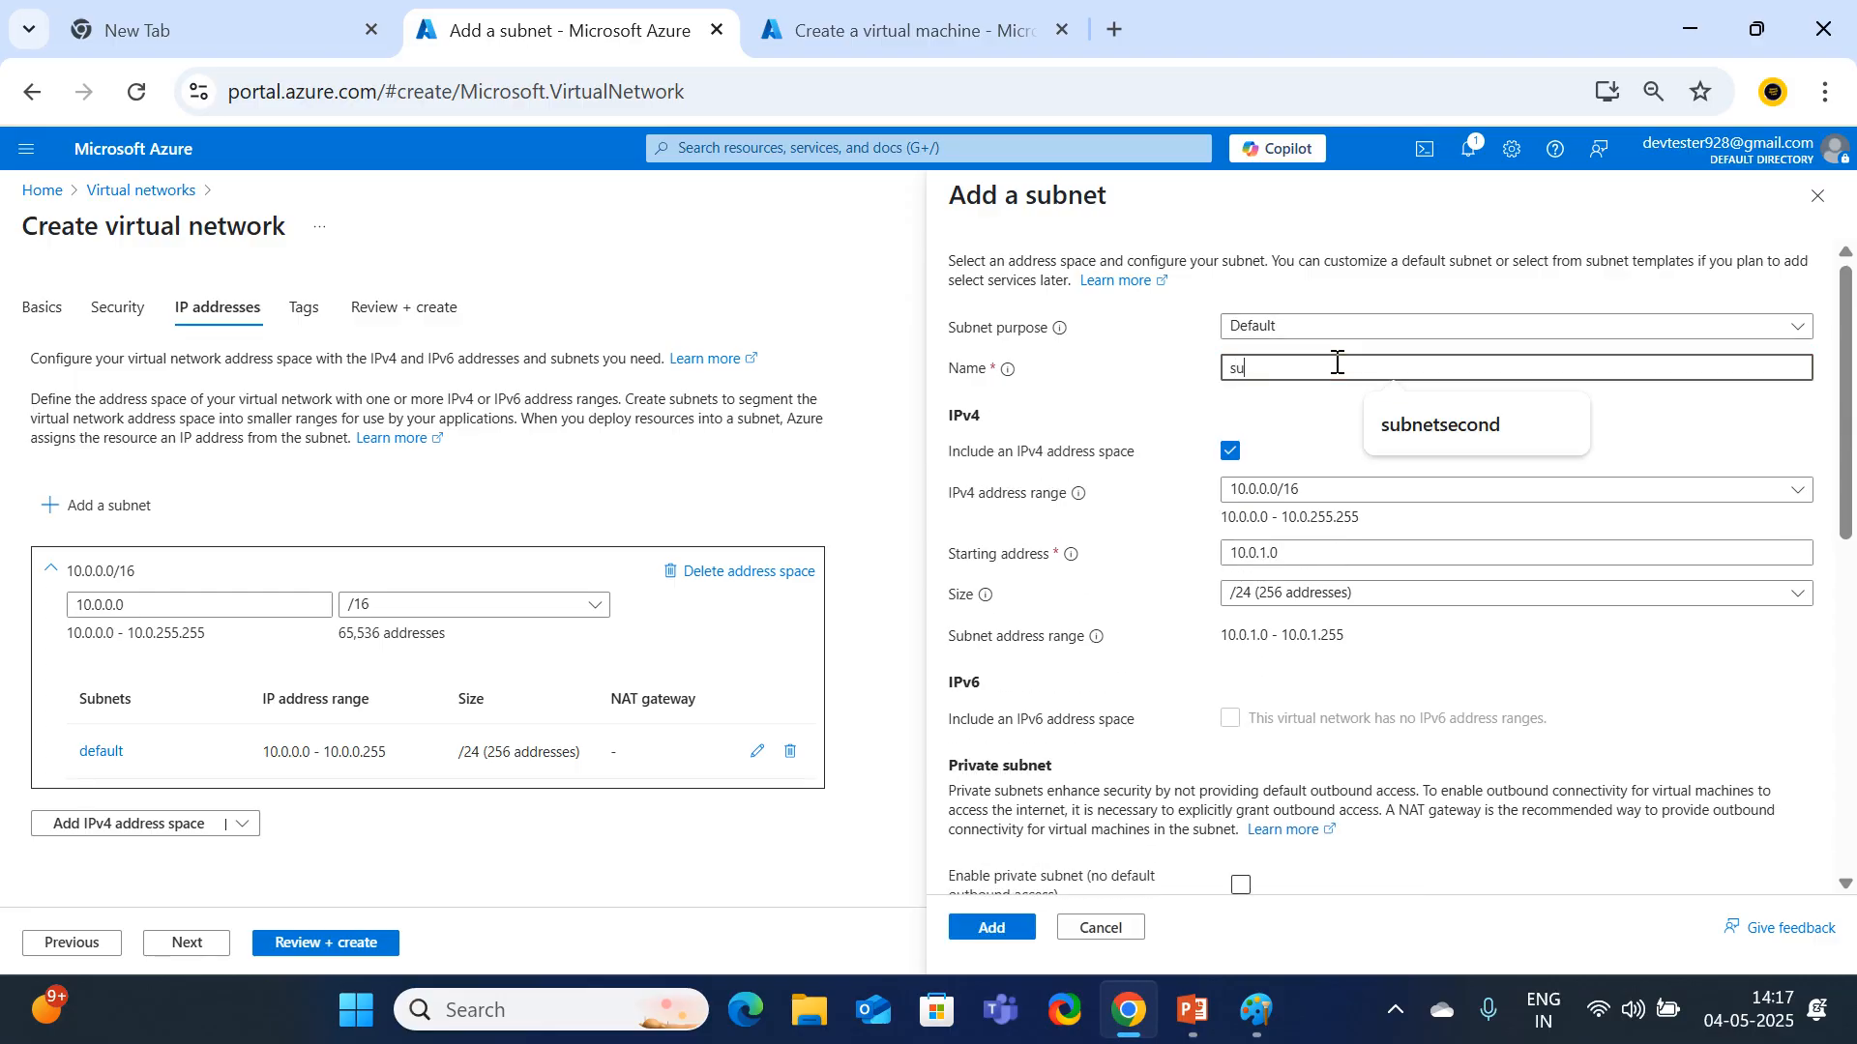
{"action": "type", "text": "bnet1"}
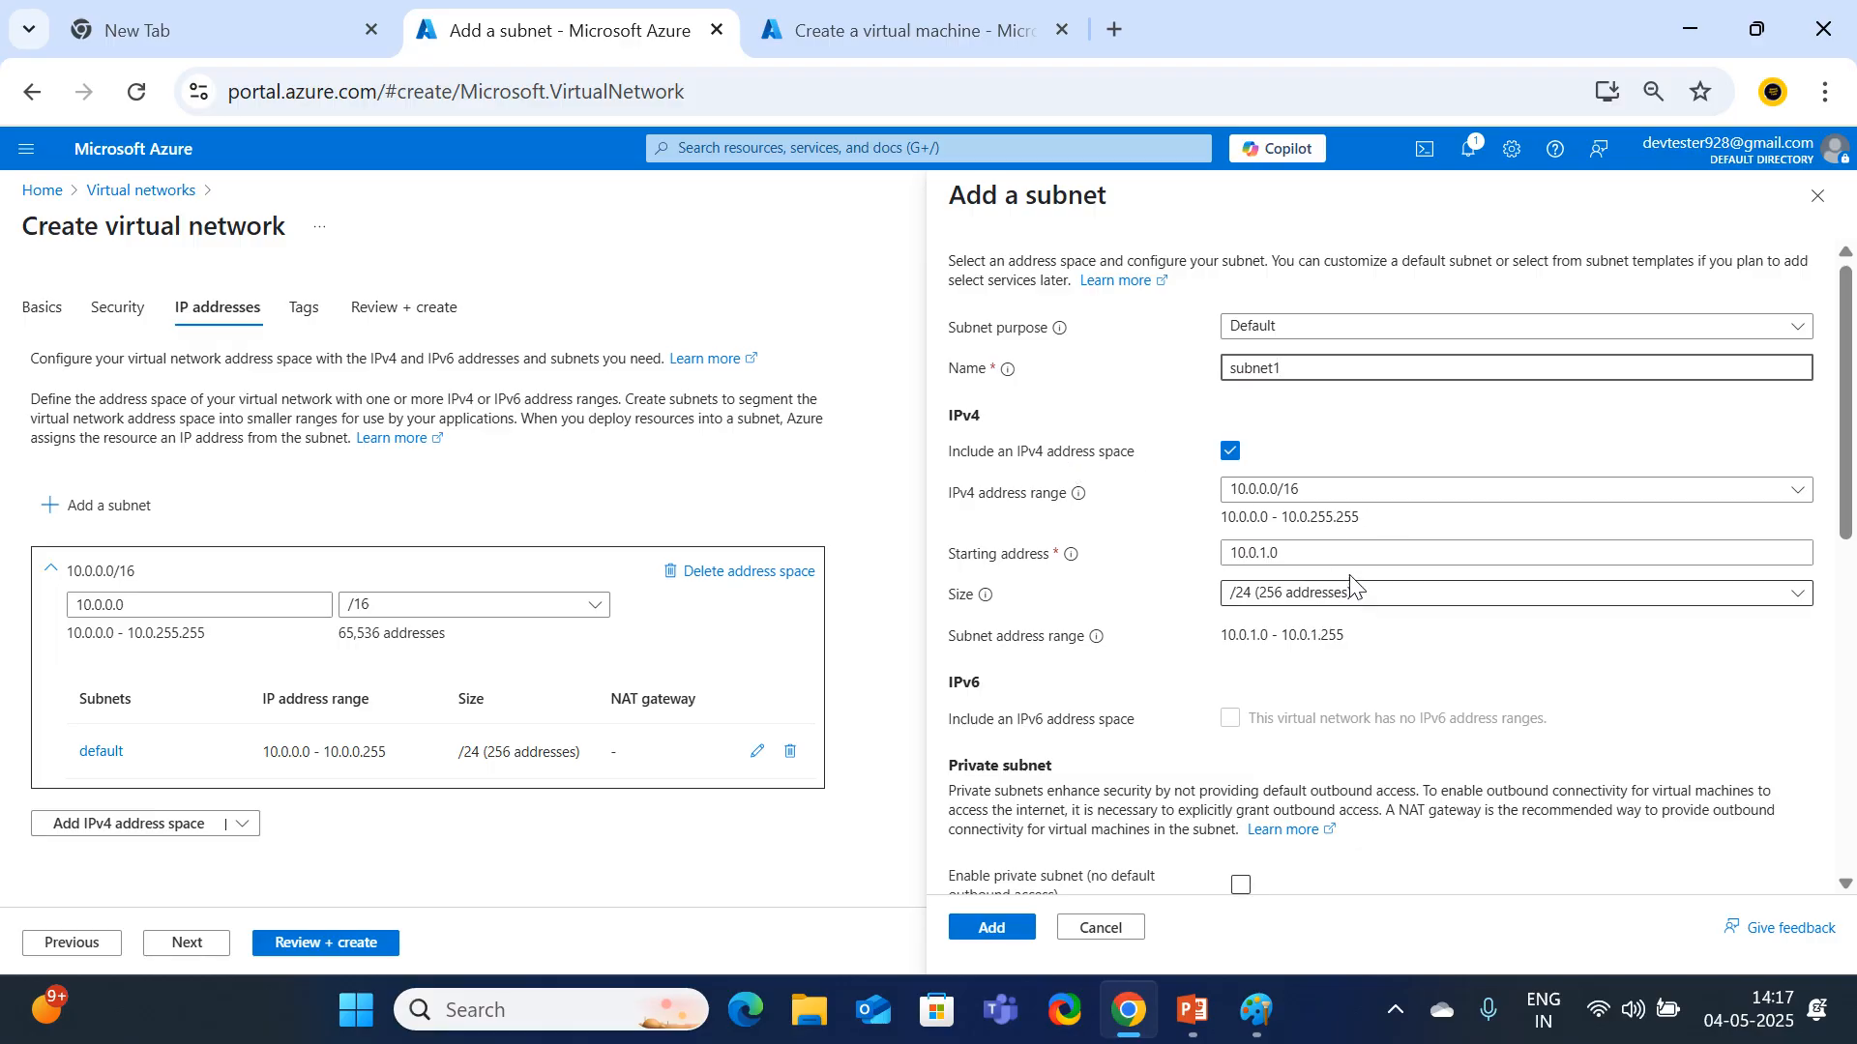
Examine the new subnet's starting address and address range by highlighting them.
{"action": "double_click", "coordinate": [1262, 553]}
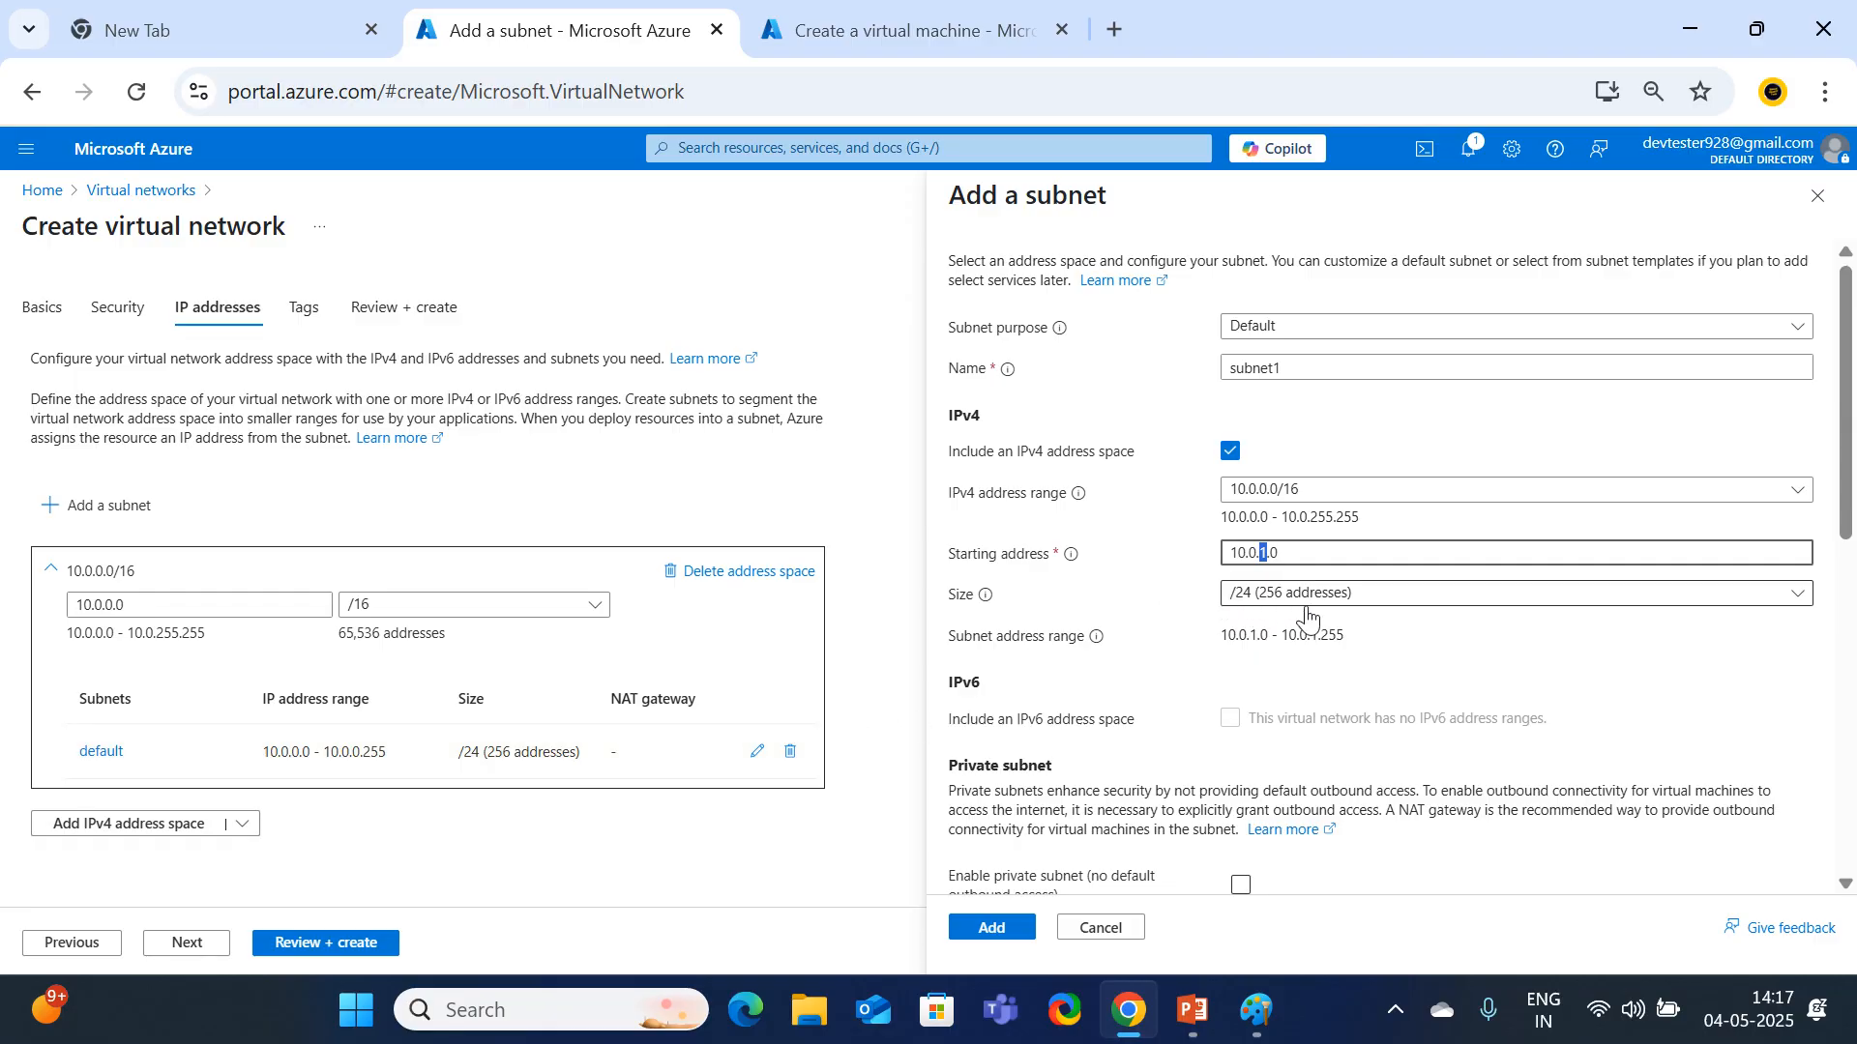
{"action": "left_click_drag", "start_coordinate": [1360, 638], "coordinate": [1224, 635]}
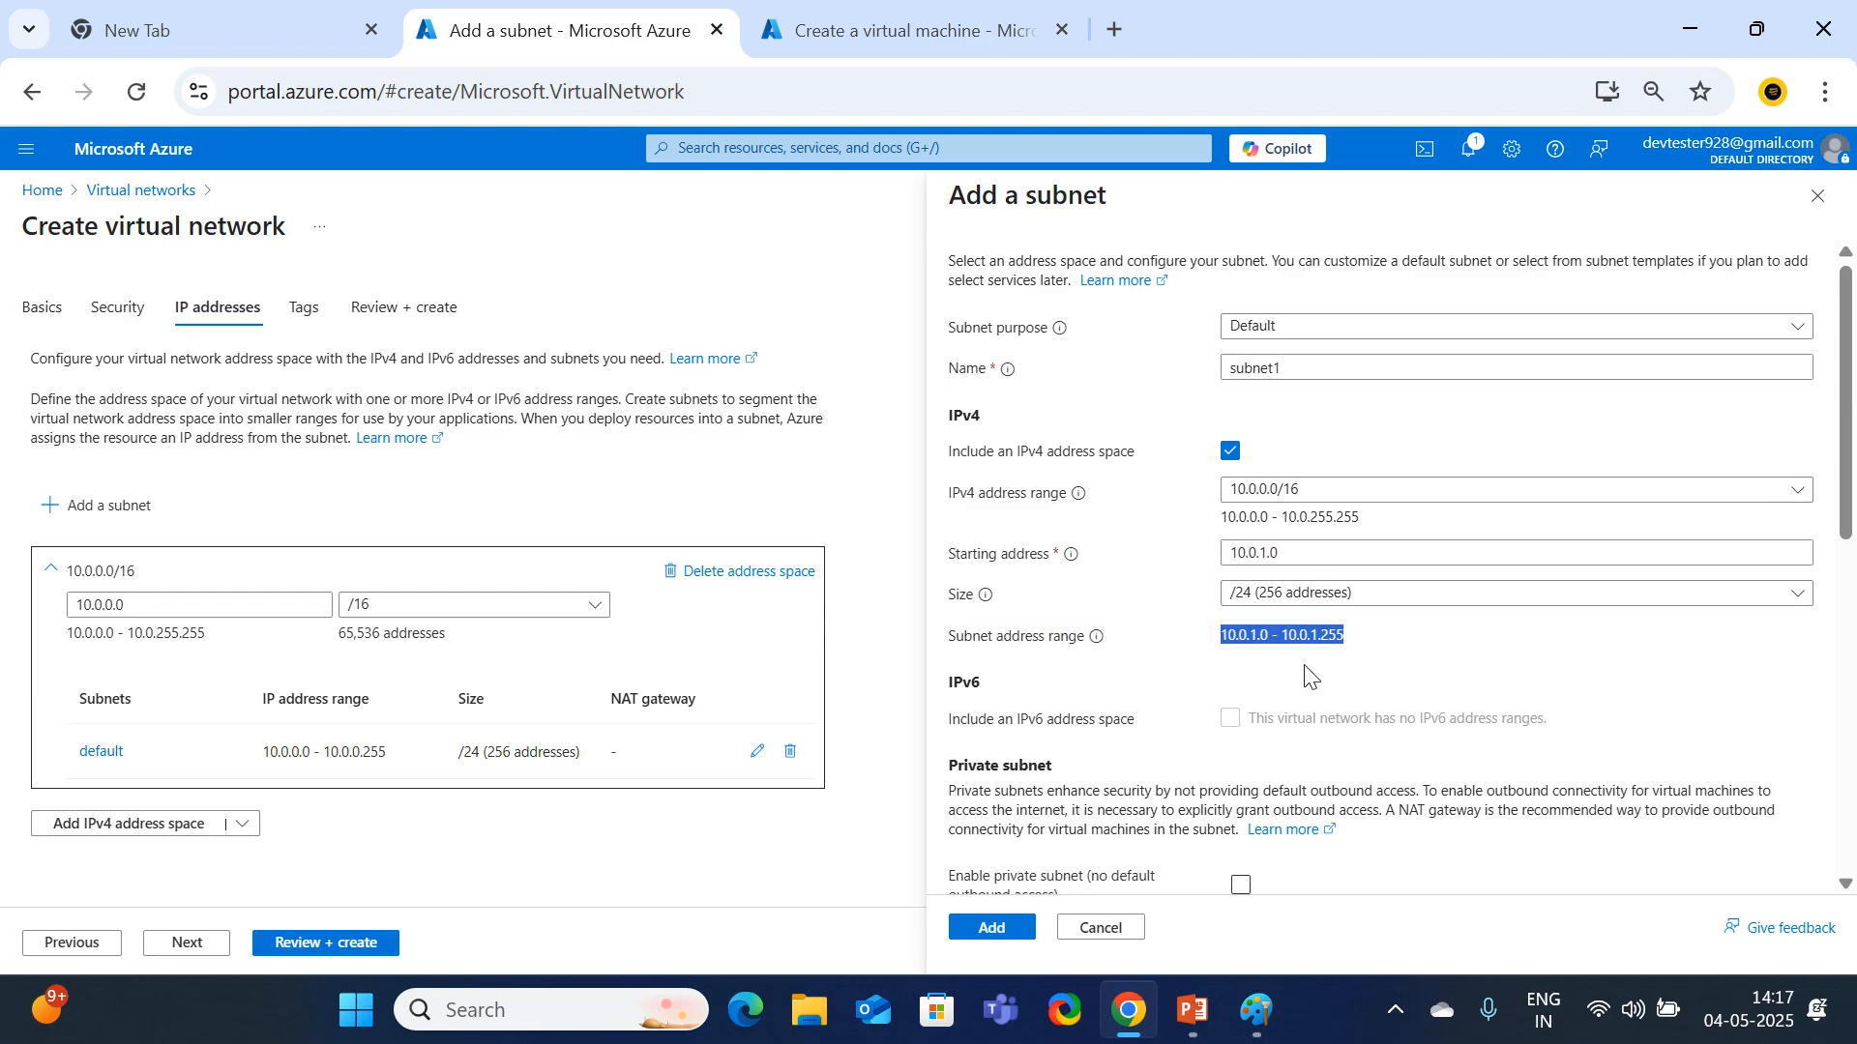
{"action": "left_click_drag", "start_coordinate": [1290, 553], "coordinate": [1216, 568]}
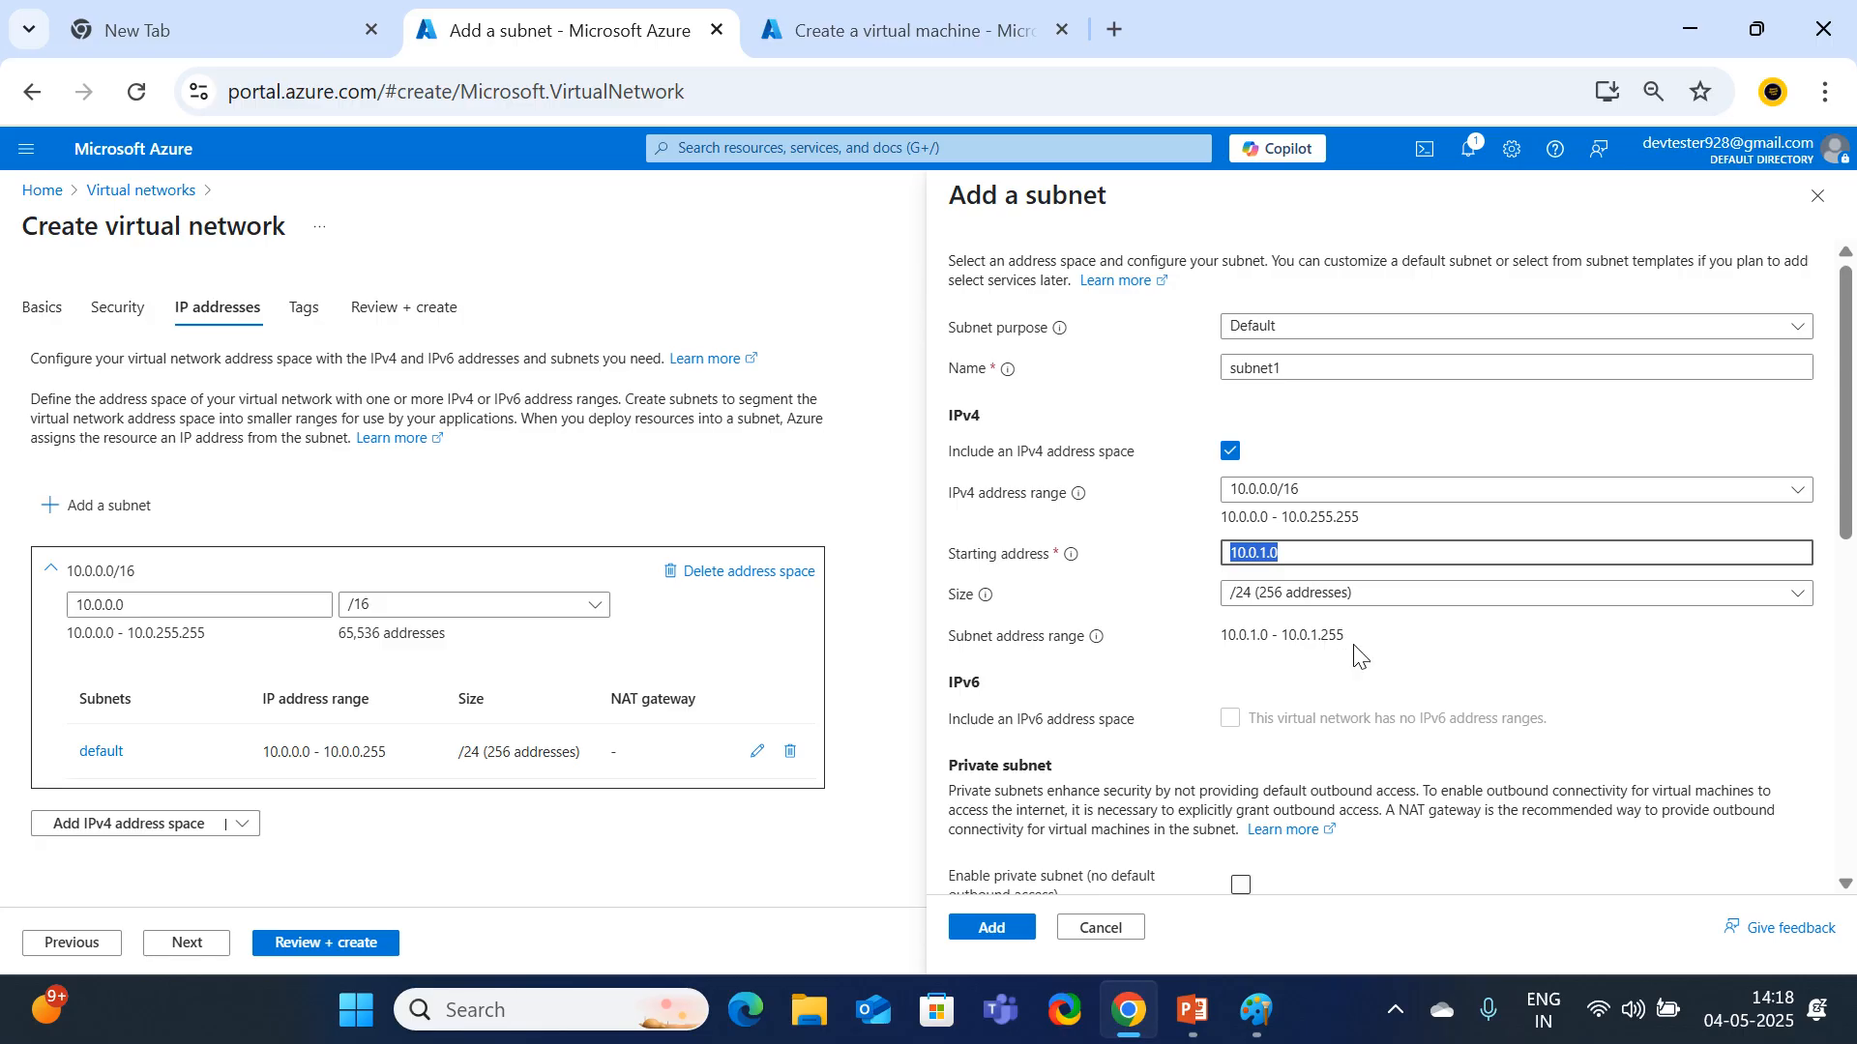
Examine the address range of subnet1 and look over the remaining IPv6, private subnet and security settings.
{"action": "left_click", "coordinate": [1326, 555]}
{"action": "left_click_drag", "start_coordinate": [1220, 635], "coordinate": [1349, 635]}
{"action": "scroll", "coordinate": [1238, 677], "scroll_direction": "down", "scroll_amount": 1}
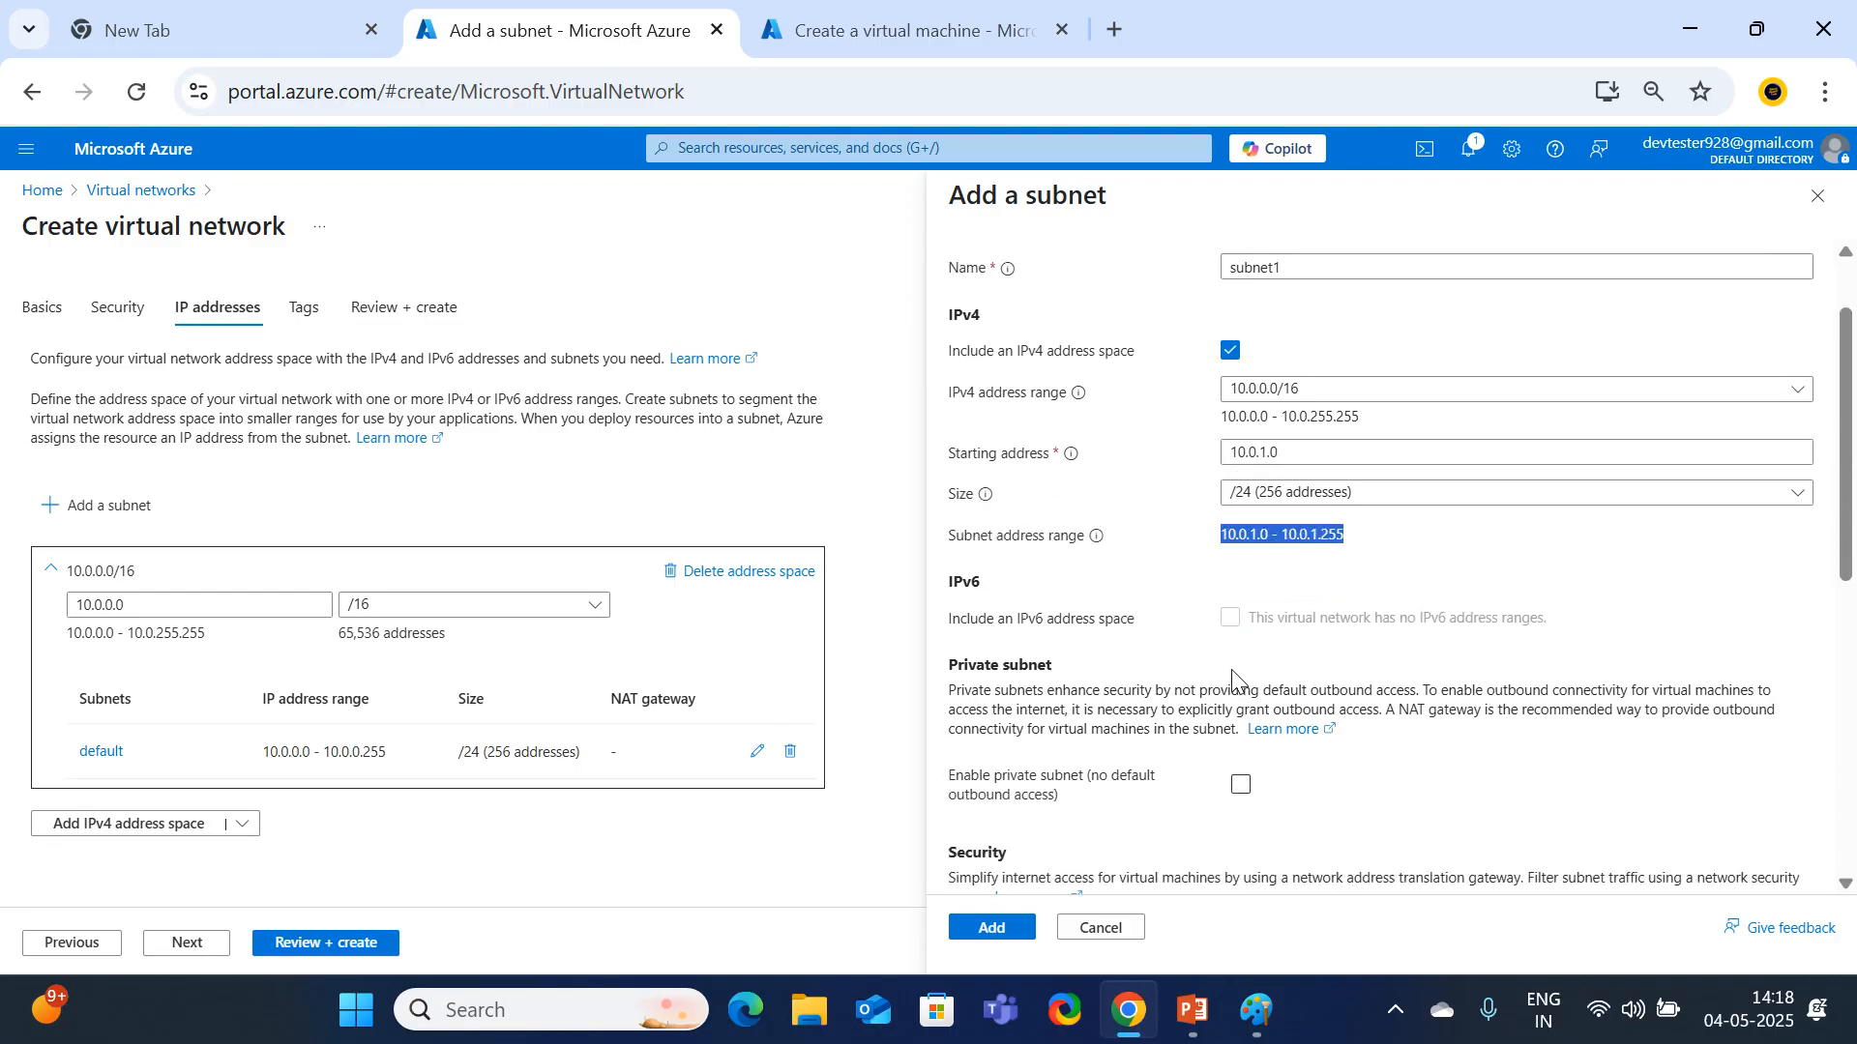
{"action": "scroll", "coordinate": [1235, 677], "scroll_direction": "down", "scroll_amount": 2}
{"action": "scroll", "coordinate": [1239, 676], "scroll_direction": "up", "scroll_amount": 4}
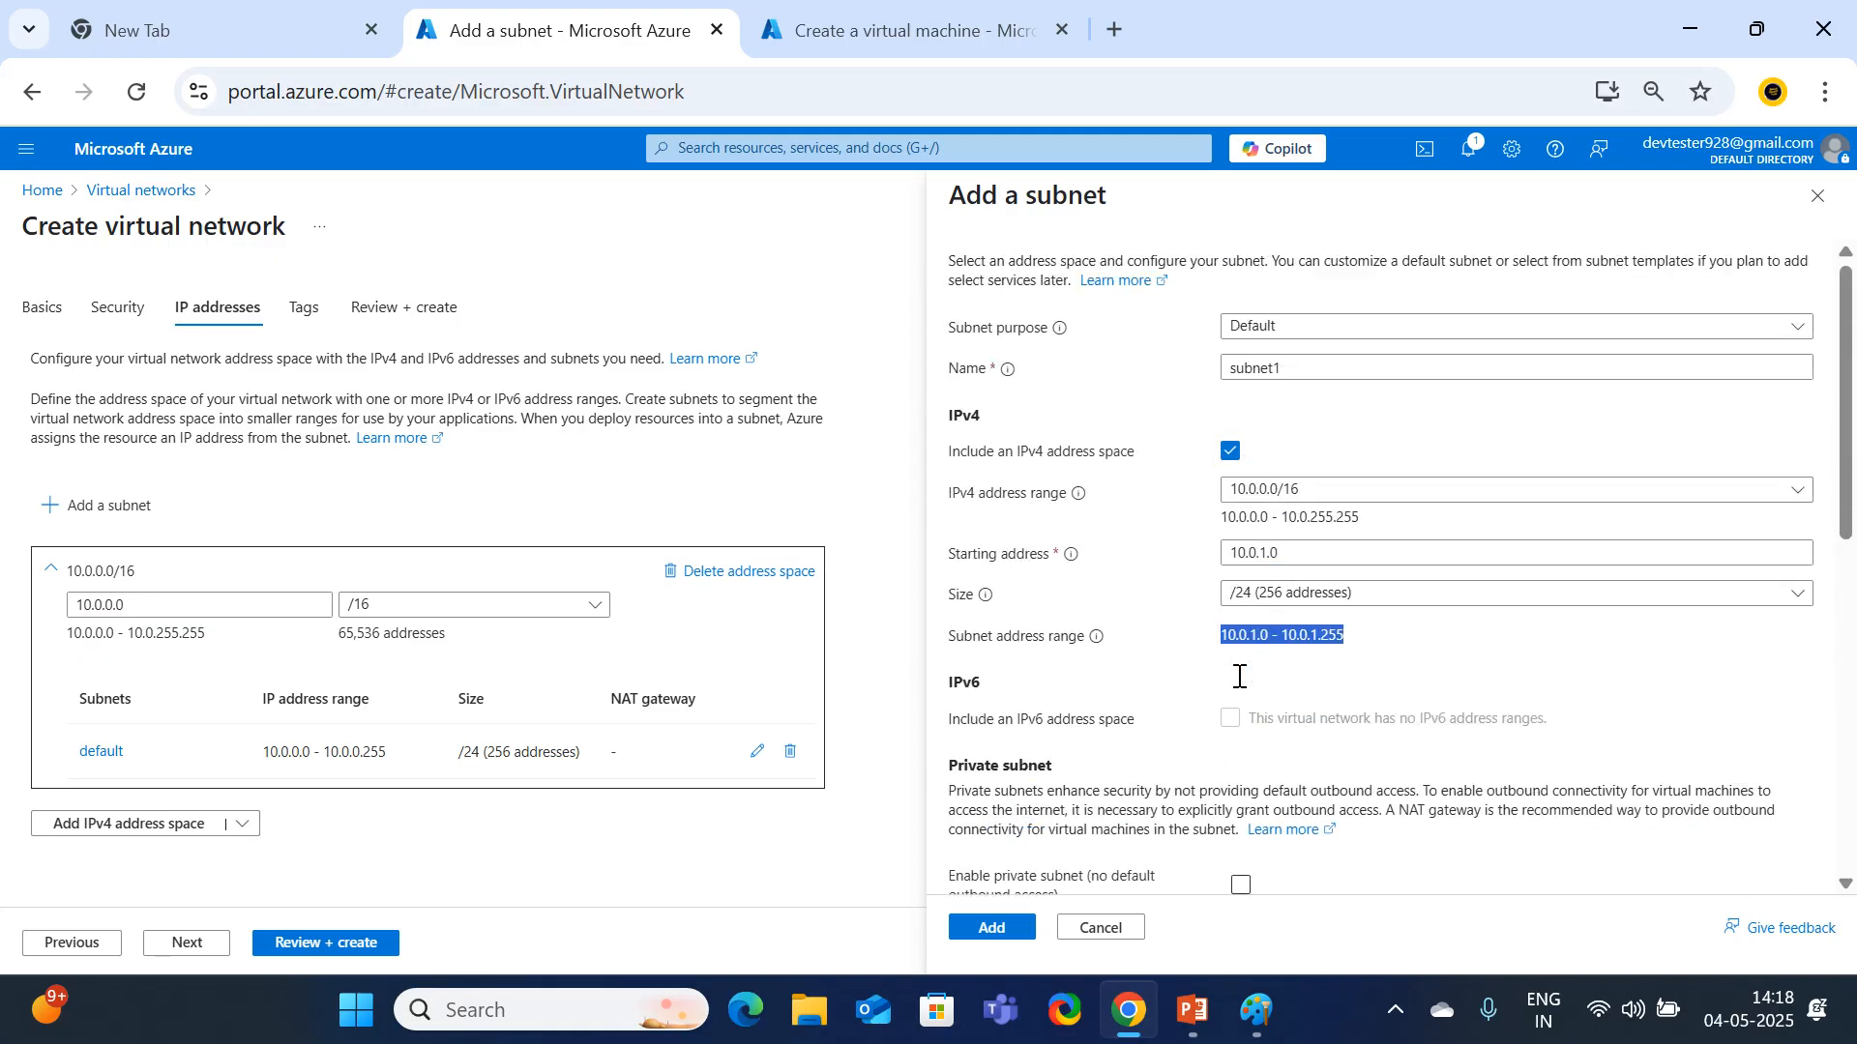
{"action": "scroll", "coordinate": [1237, 675], "scroll_direction": "down", "scroll_amount": 5}
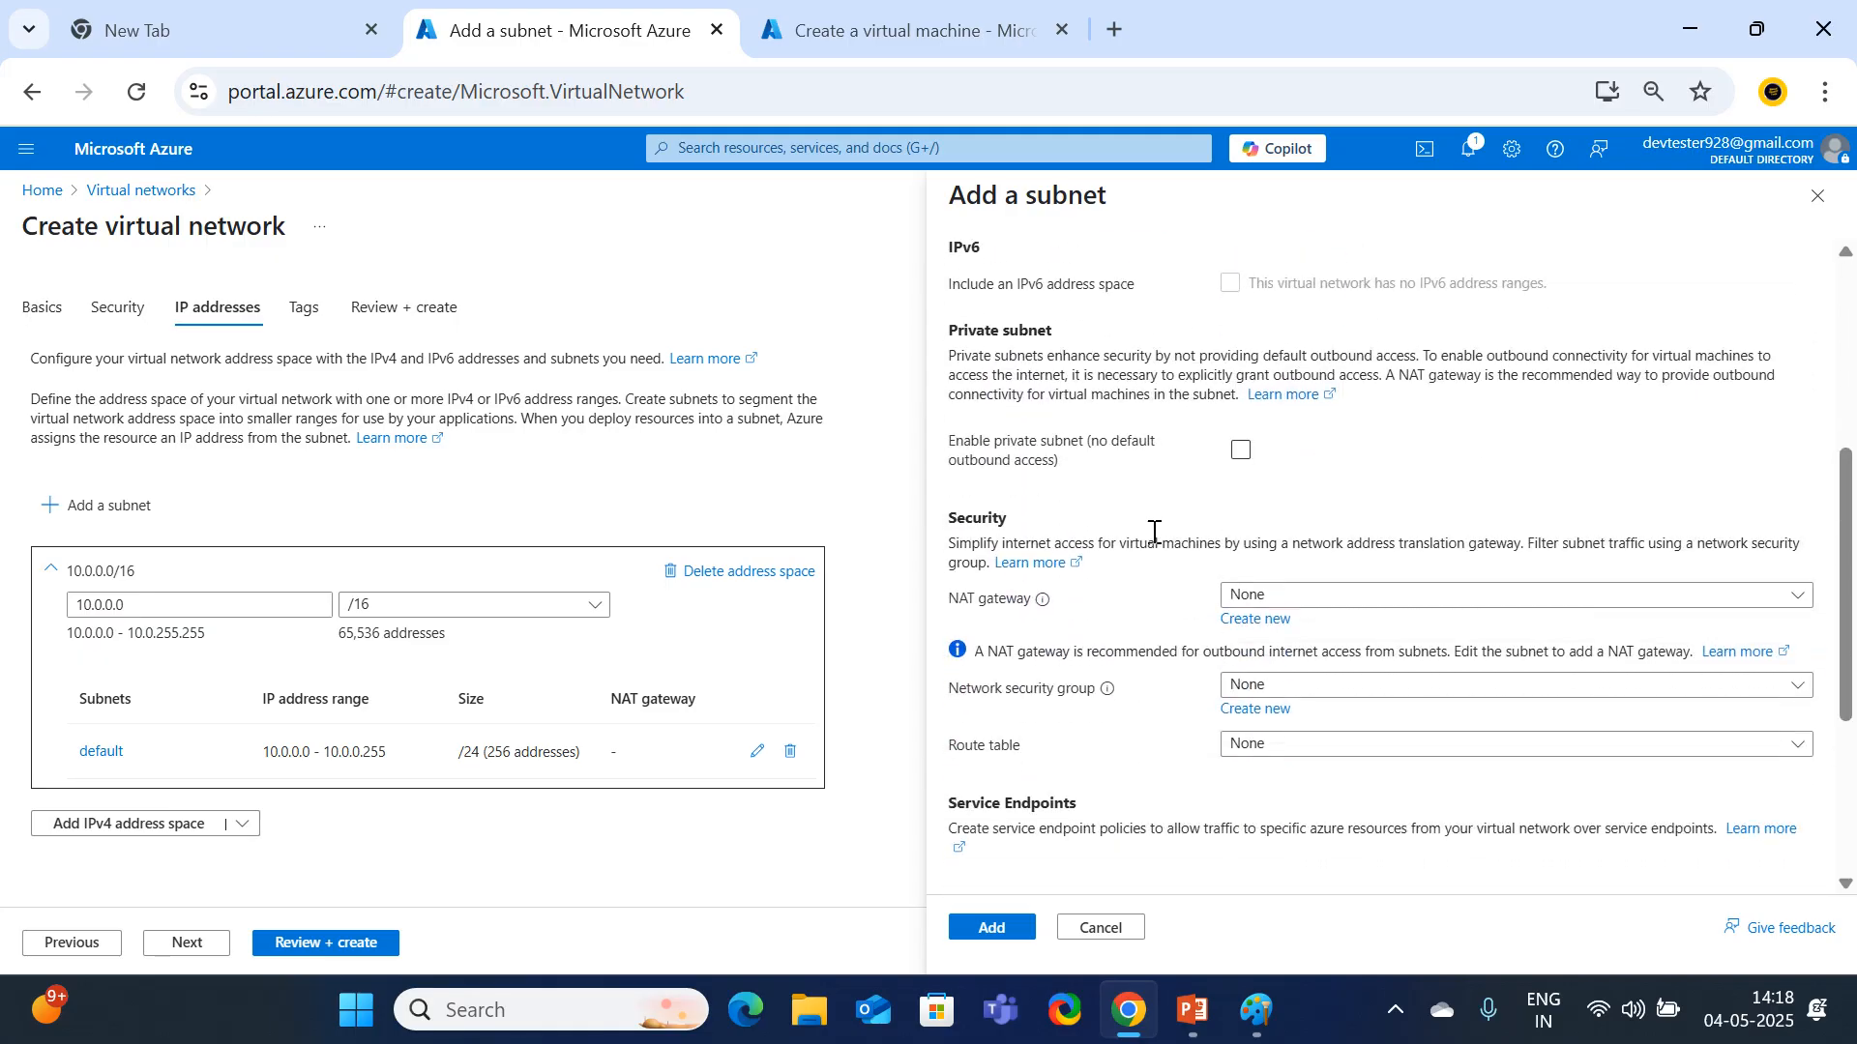
{"action": "scroll", "coordinate": [1154, 531], "scroll_direction": "up", "scroll_amount": 1}
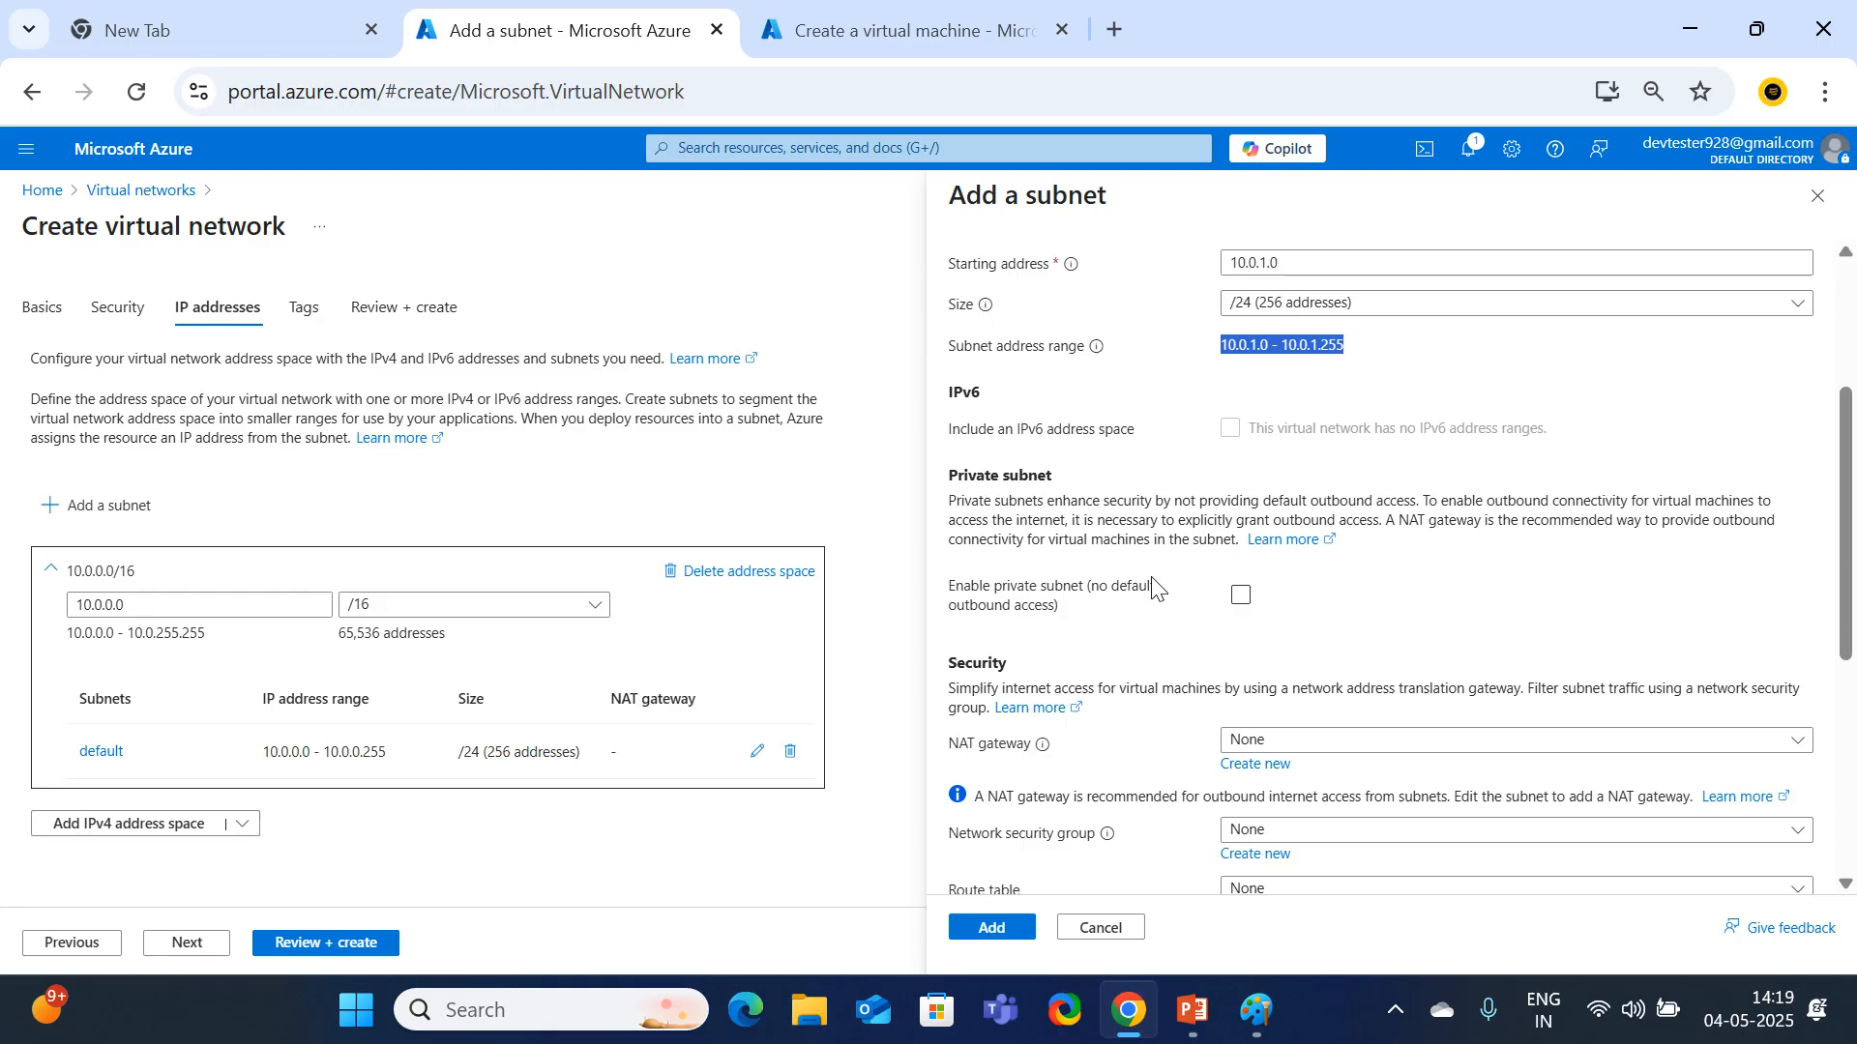
Read the private subnet description, highlighting the part on outbound connectivity and the NAT gateway recommendation.
{"action": "left_click_drag", "start_coordinate": [1393, 500], "coordinate": [1504, 542]}
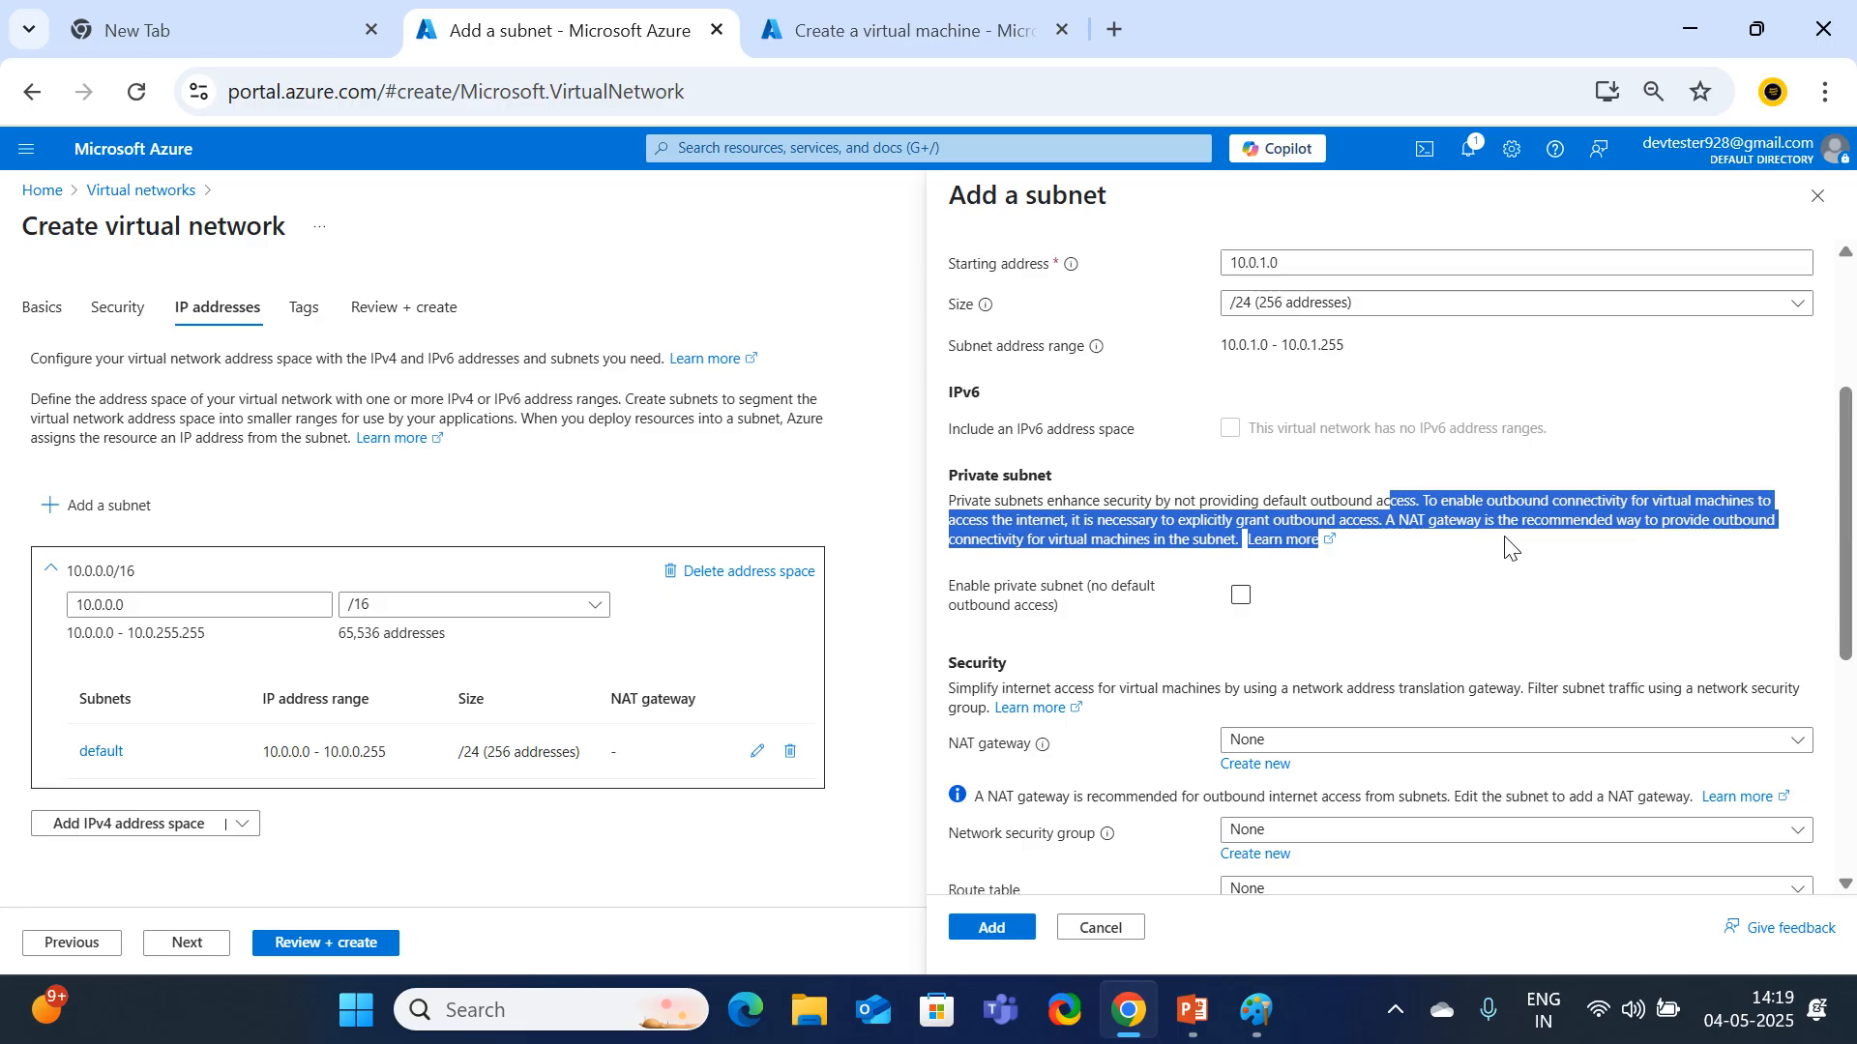
{"action": "left_click", "coordinate": [1448, 533]}
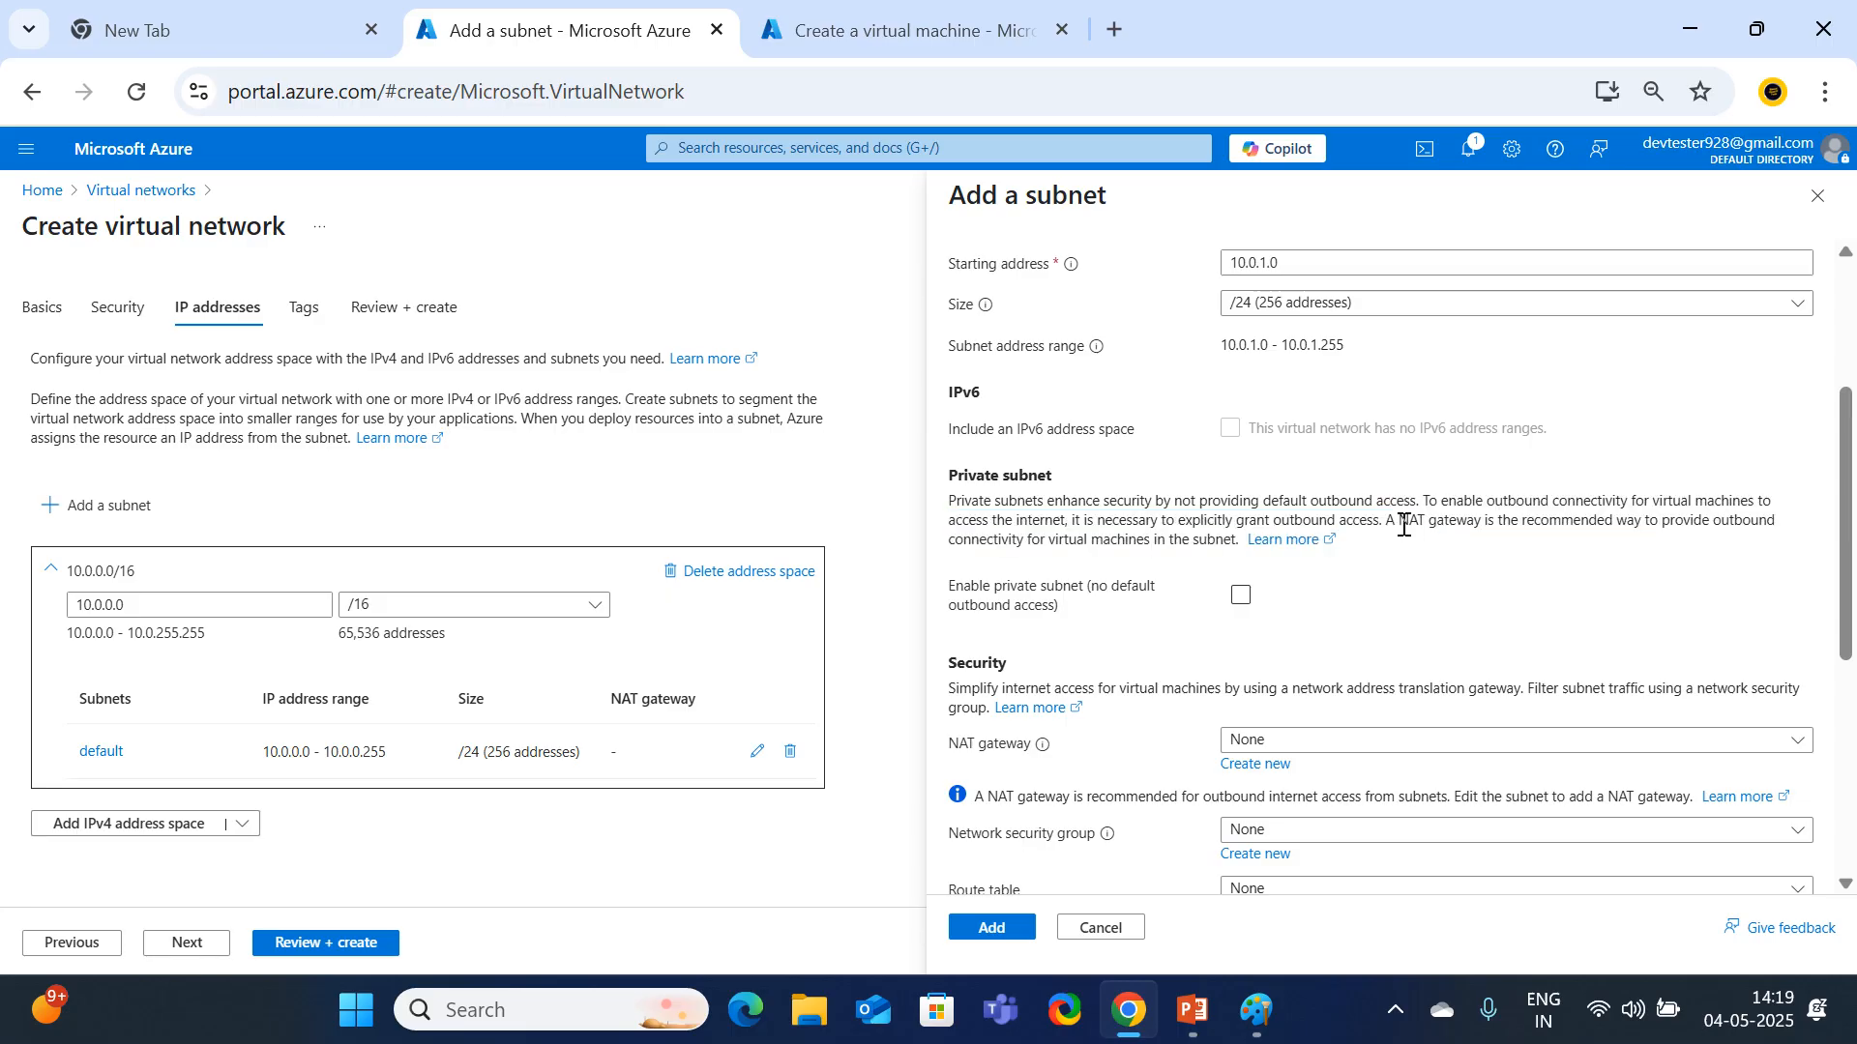
{"action": "double_click", "coordinate": [1404, 525]}
{"action": "left_click", "coordinate": [1442, 523], "text": "shift"}
Try enabling the private subnet option for subnet1 and turn it off again.
{"action": "left_click", "coordinate": [1242, 596]}
{"action": "left_click", "coordinate": [1241, 596]}
{"action": "scroll", "coordinate": [1226, 745], "scroll_direction": "down", "scroll_amount": 2}
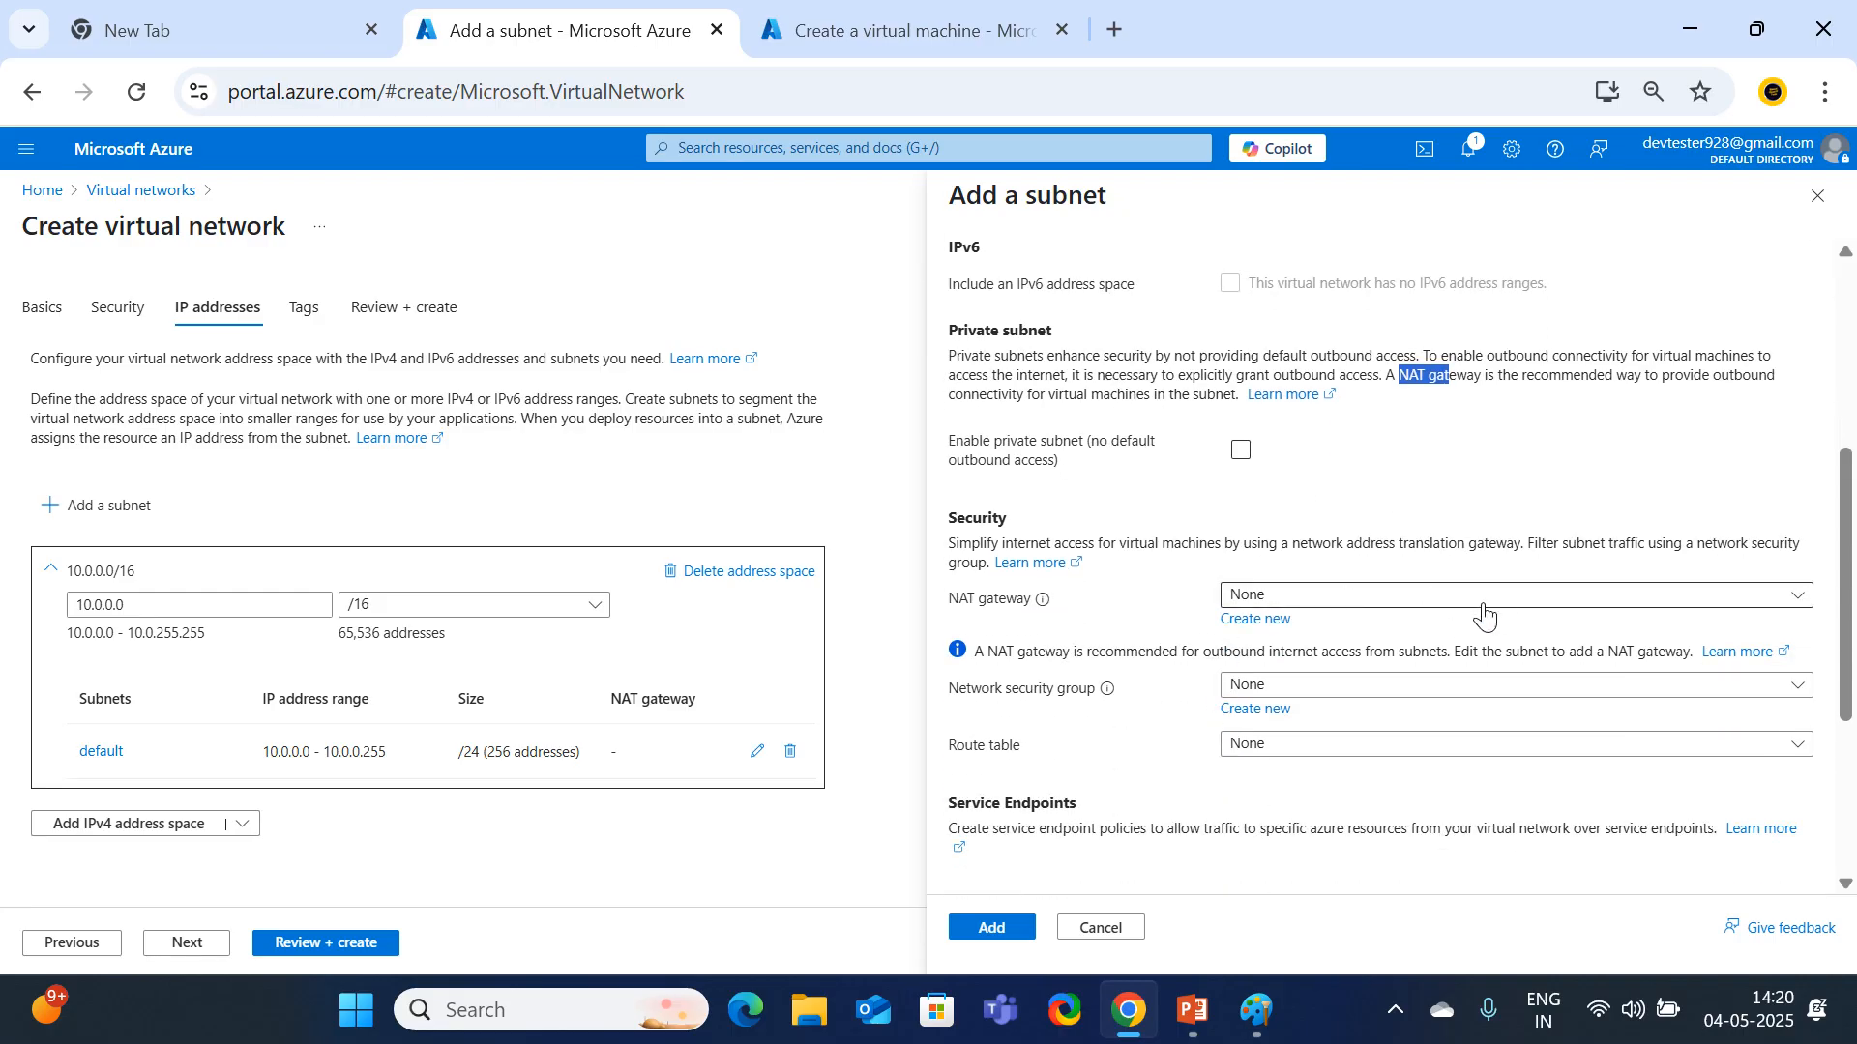
{"action": "left_click", "coordinate": [1242, 452]}
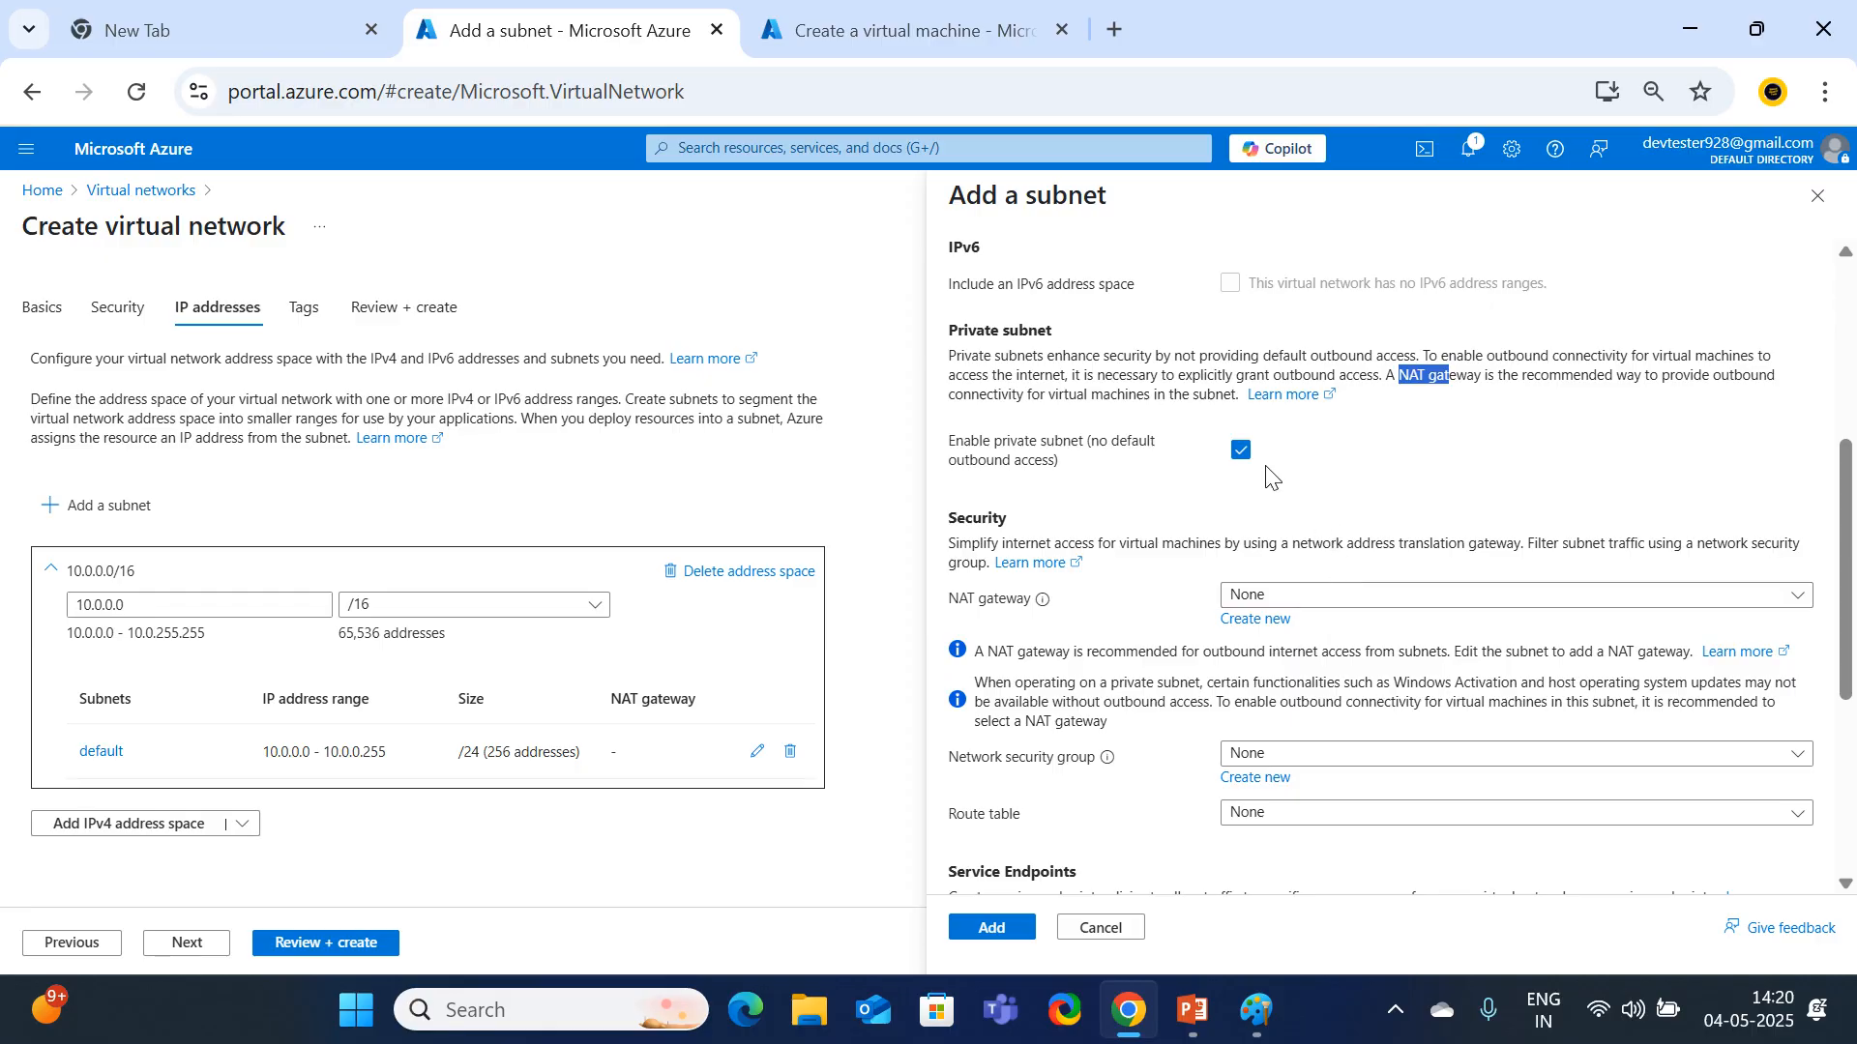
{"action": "left_click", "coordinate": [1240, 452]}
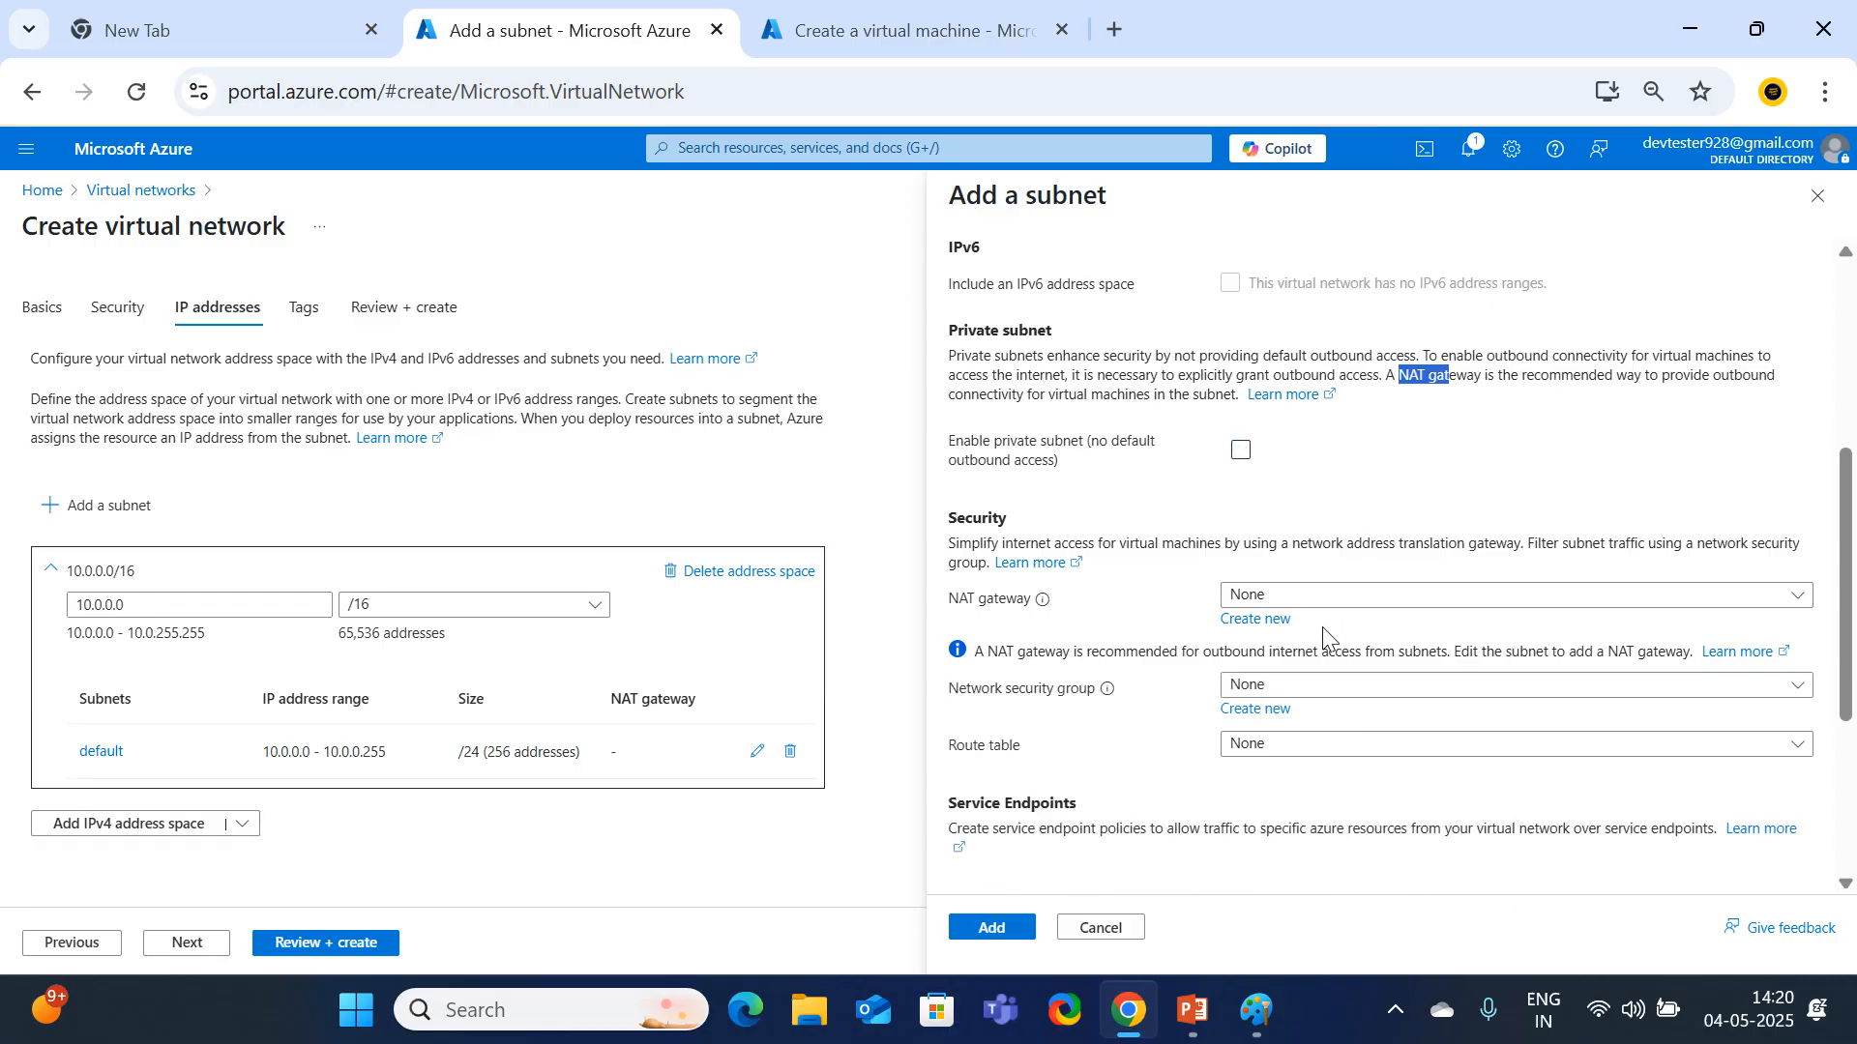
Examine the services offered for service endpoints and subnet delegation of subnet1 without choosing any.
{"action": "scroll", "coordinate": [1321, 623], "scroll_direction": "down", "scroll_amount": 2}
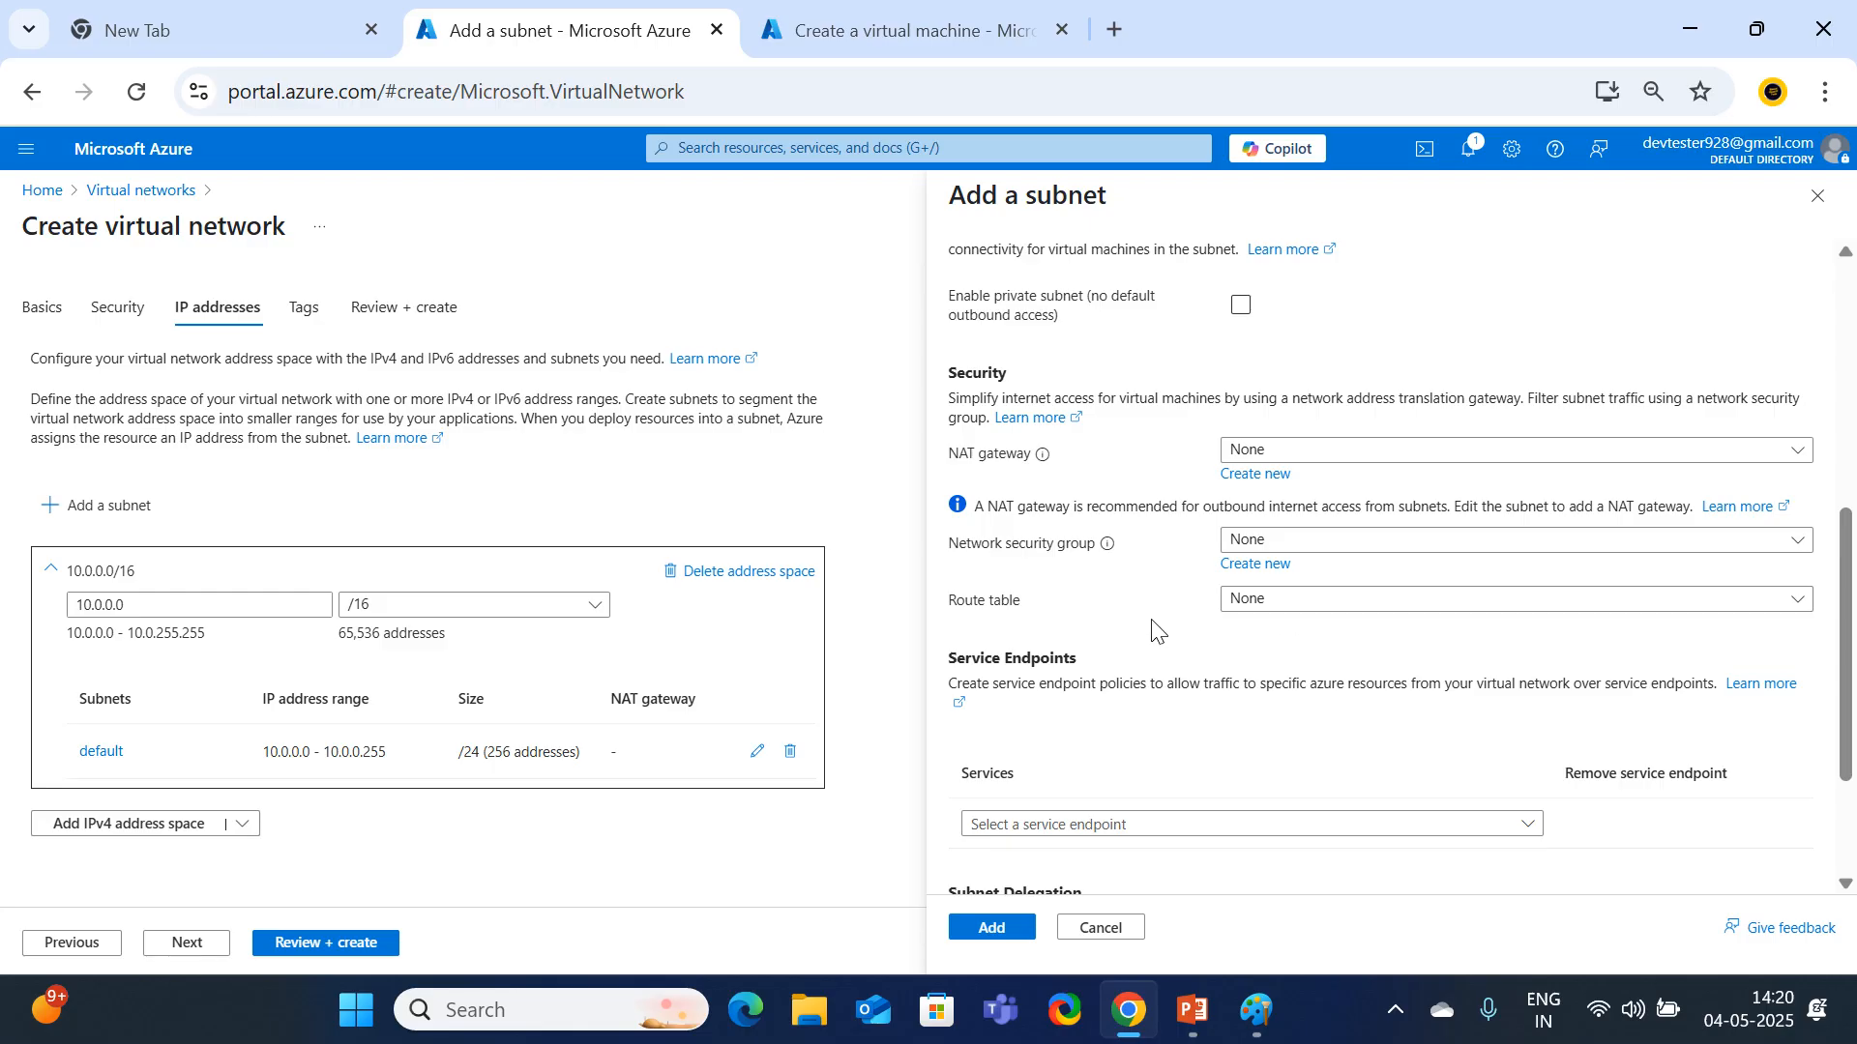
{"action": "scroll", "coordinate": [1150, 643], "scroll_direction": "down", "scroll_amount": 1}
{"action": "scroll", "coordinate": [1149, 645], "scroll_direction": "down", "scroll_amount": 1}
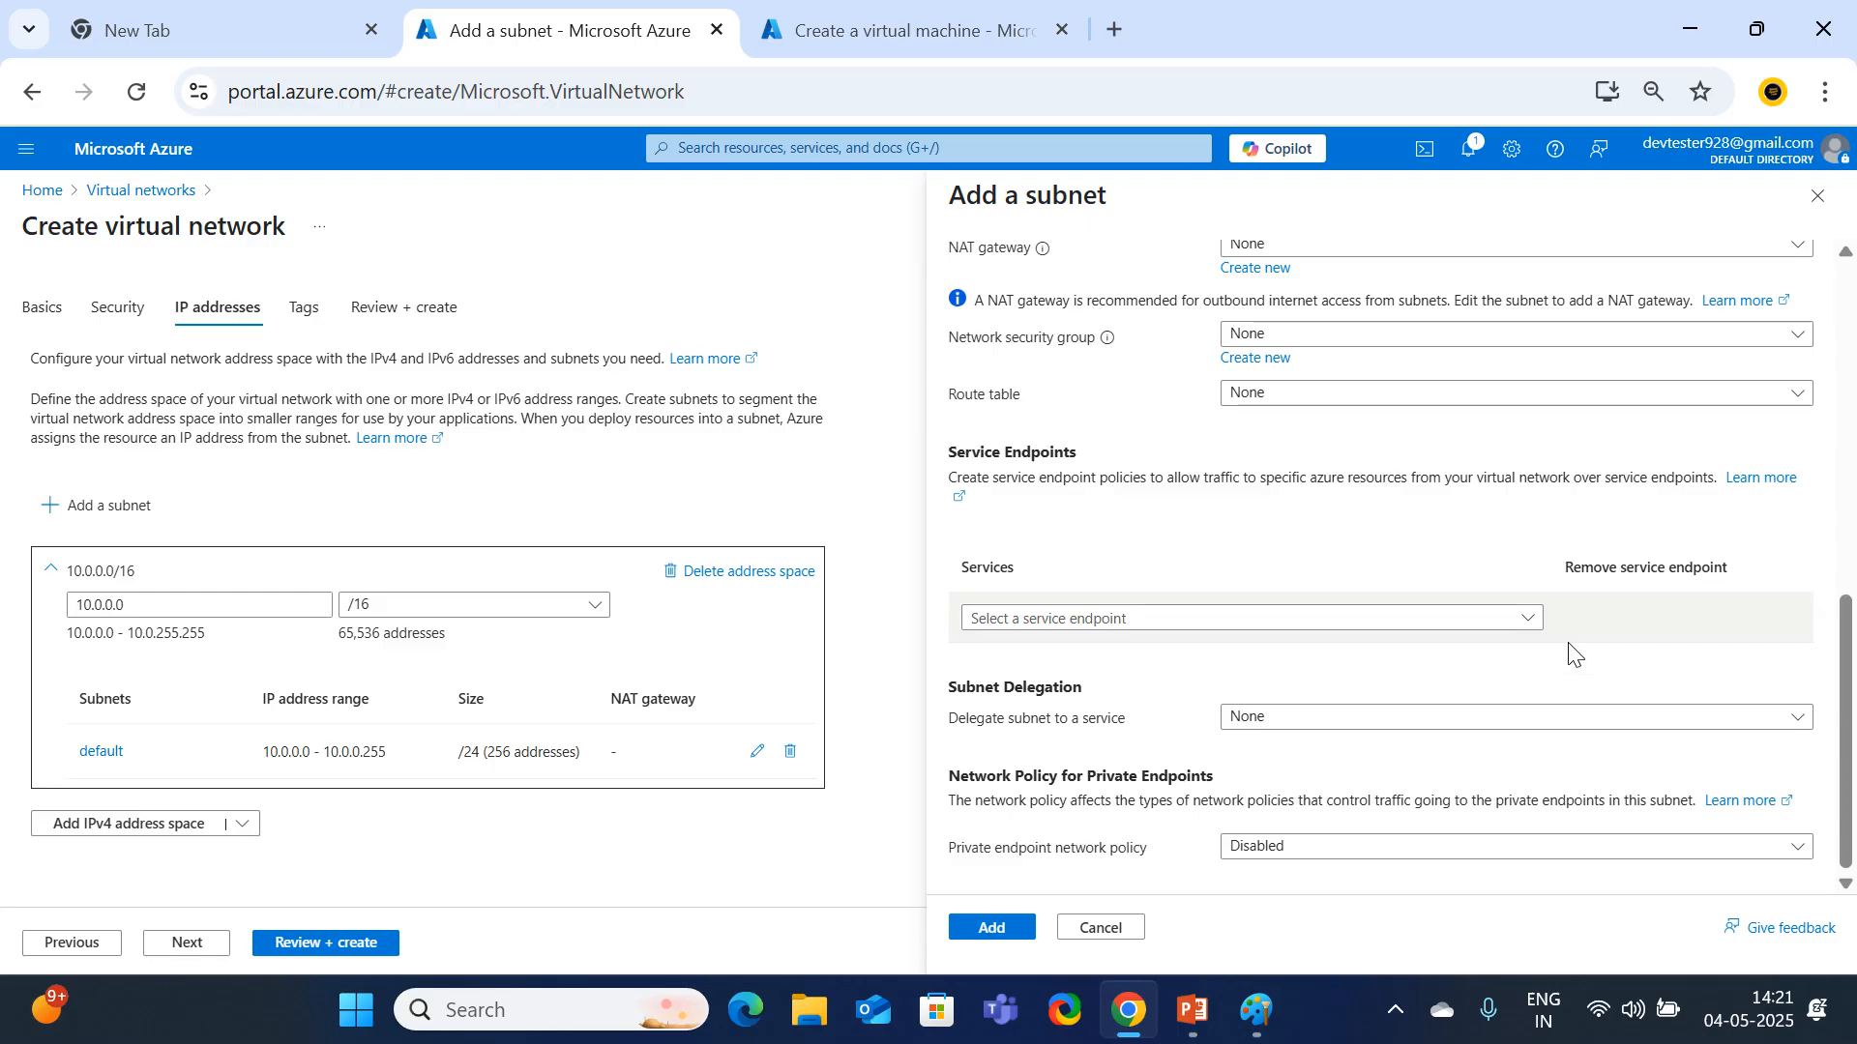
{"action": "left_click", "coordinate": [1525, 620]}
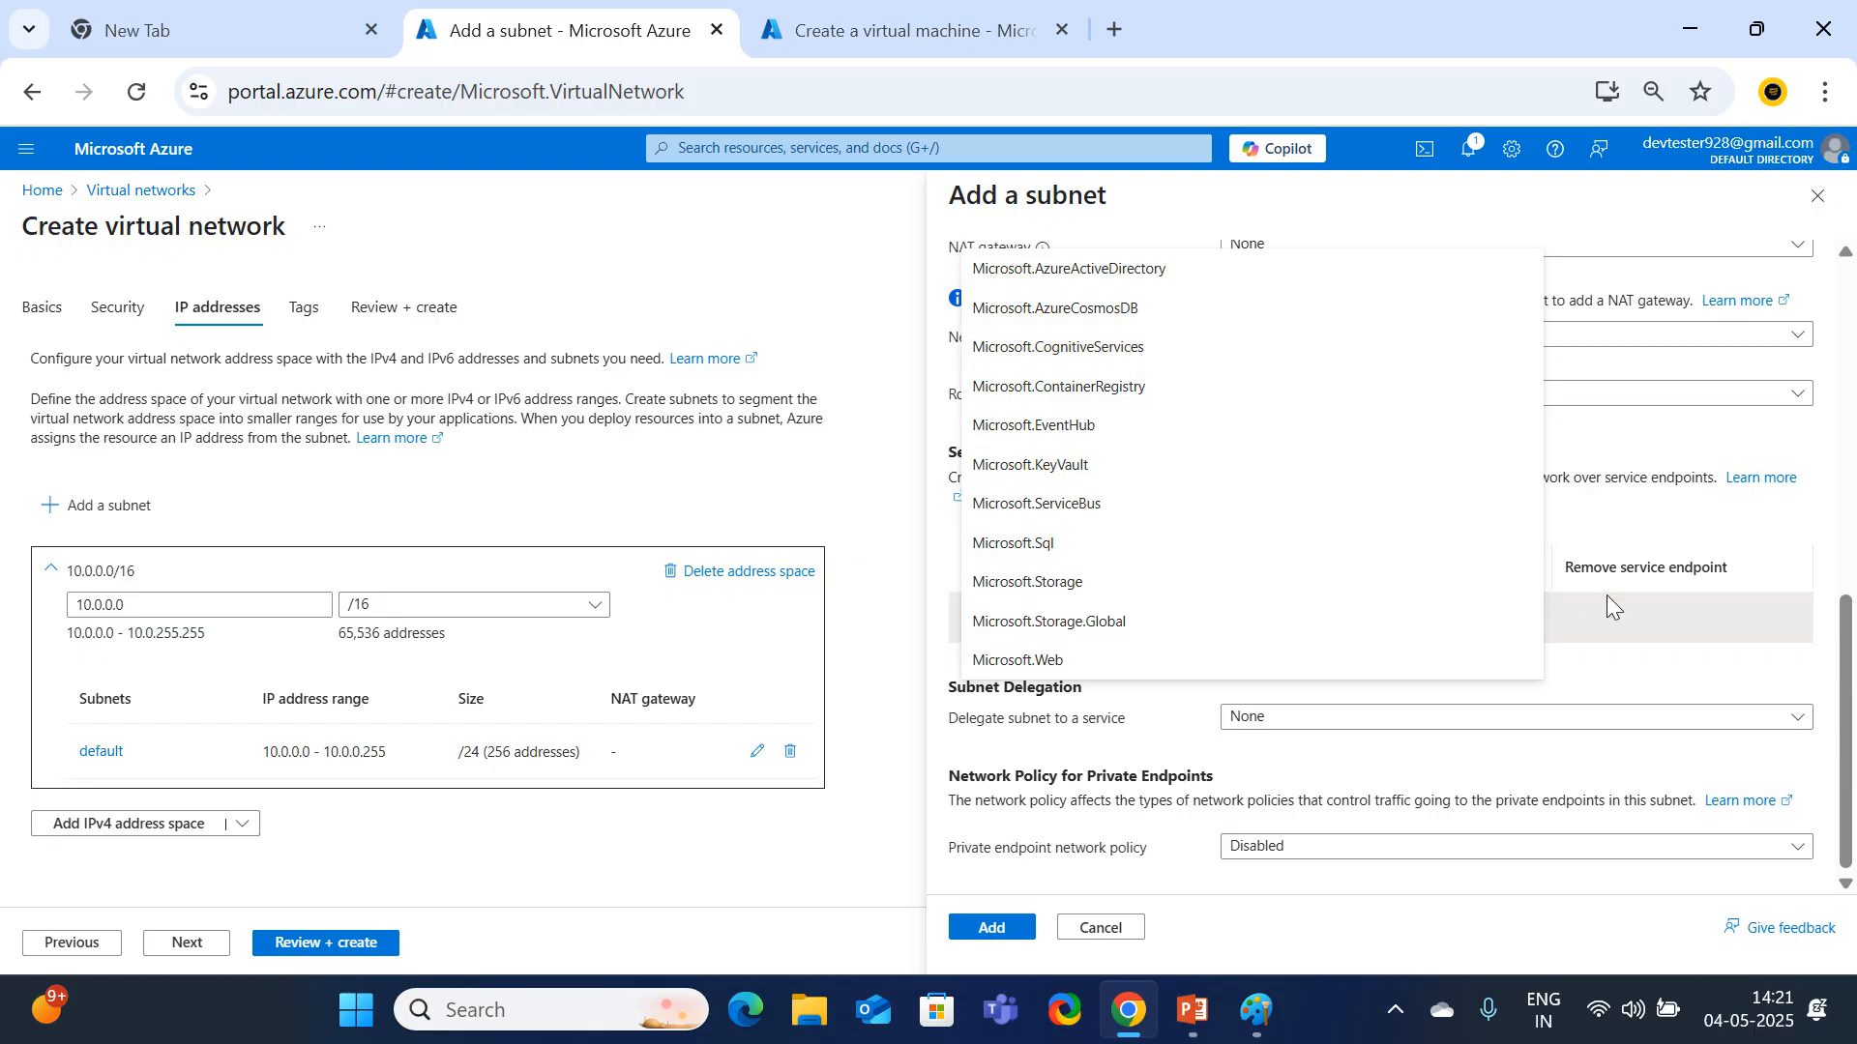
{"action": "left_click", "coordinate": [1622, 675]}
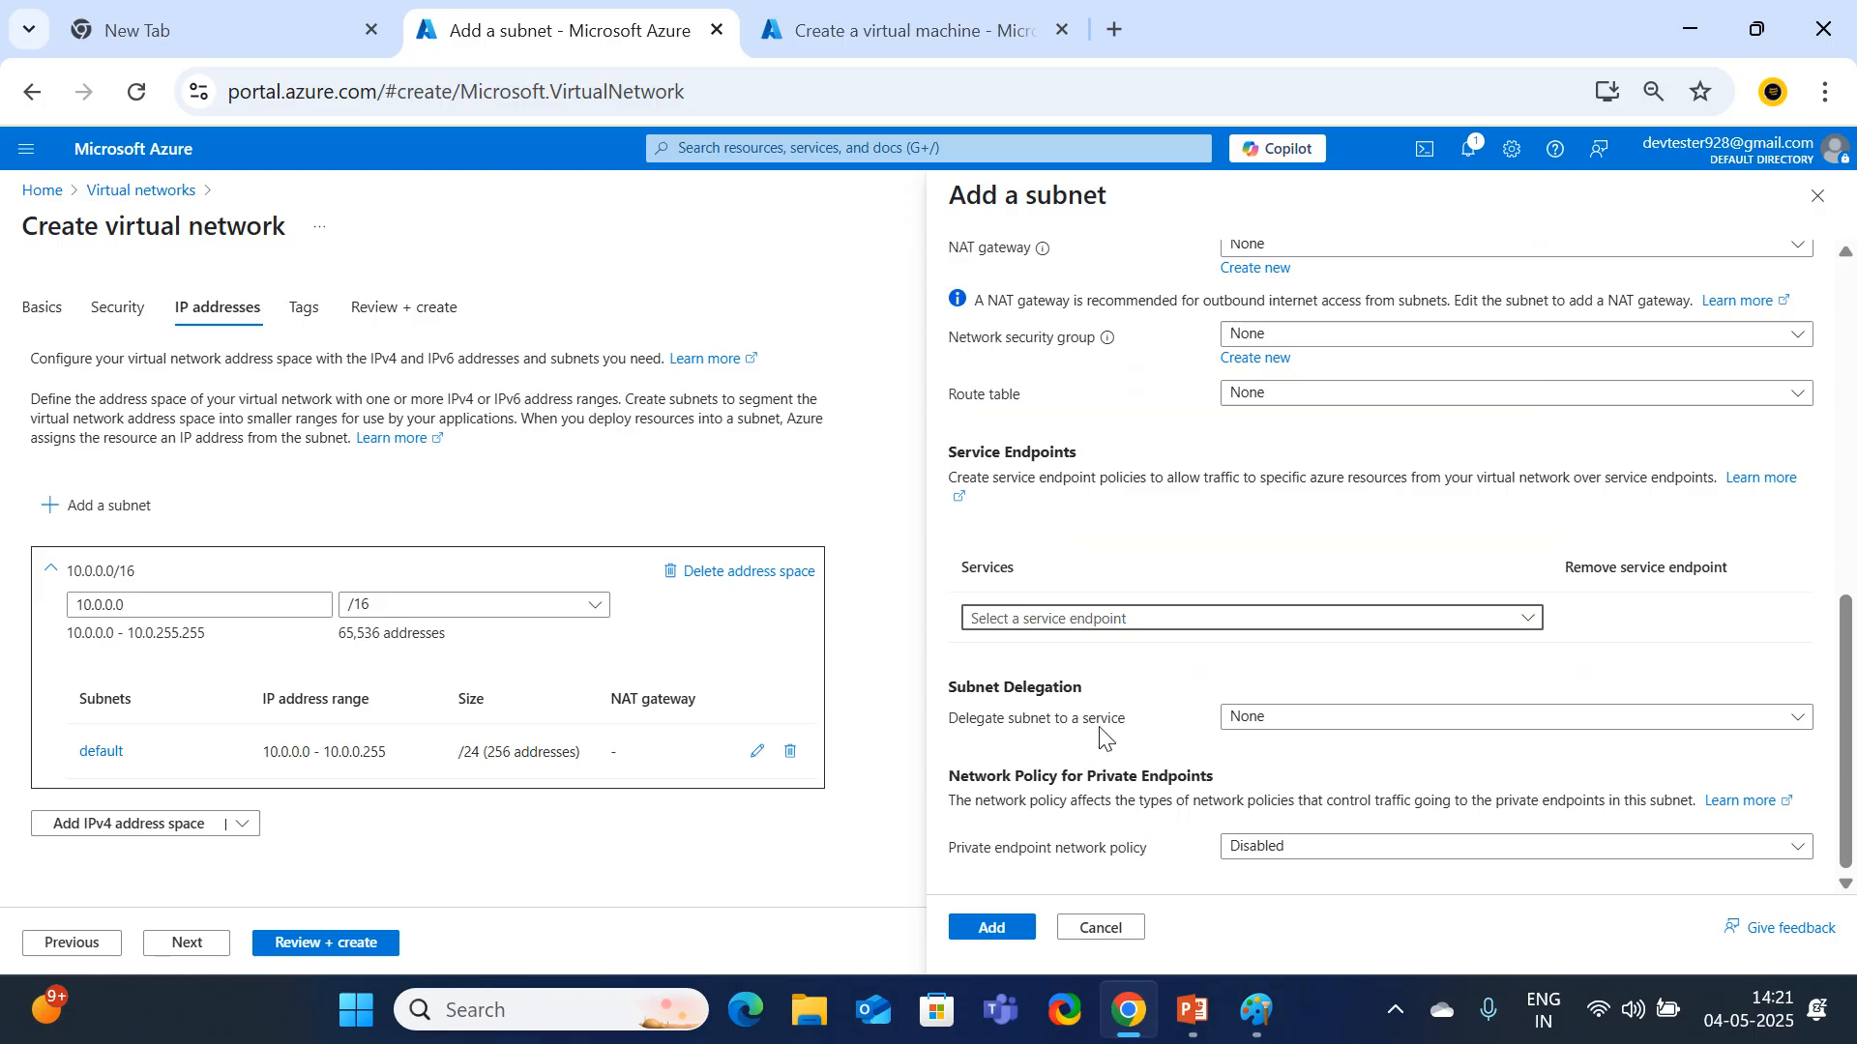
{"action": "left_click", "coordinate": [1480, 731]}
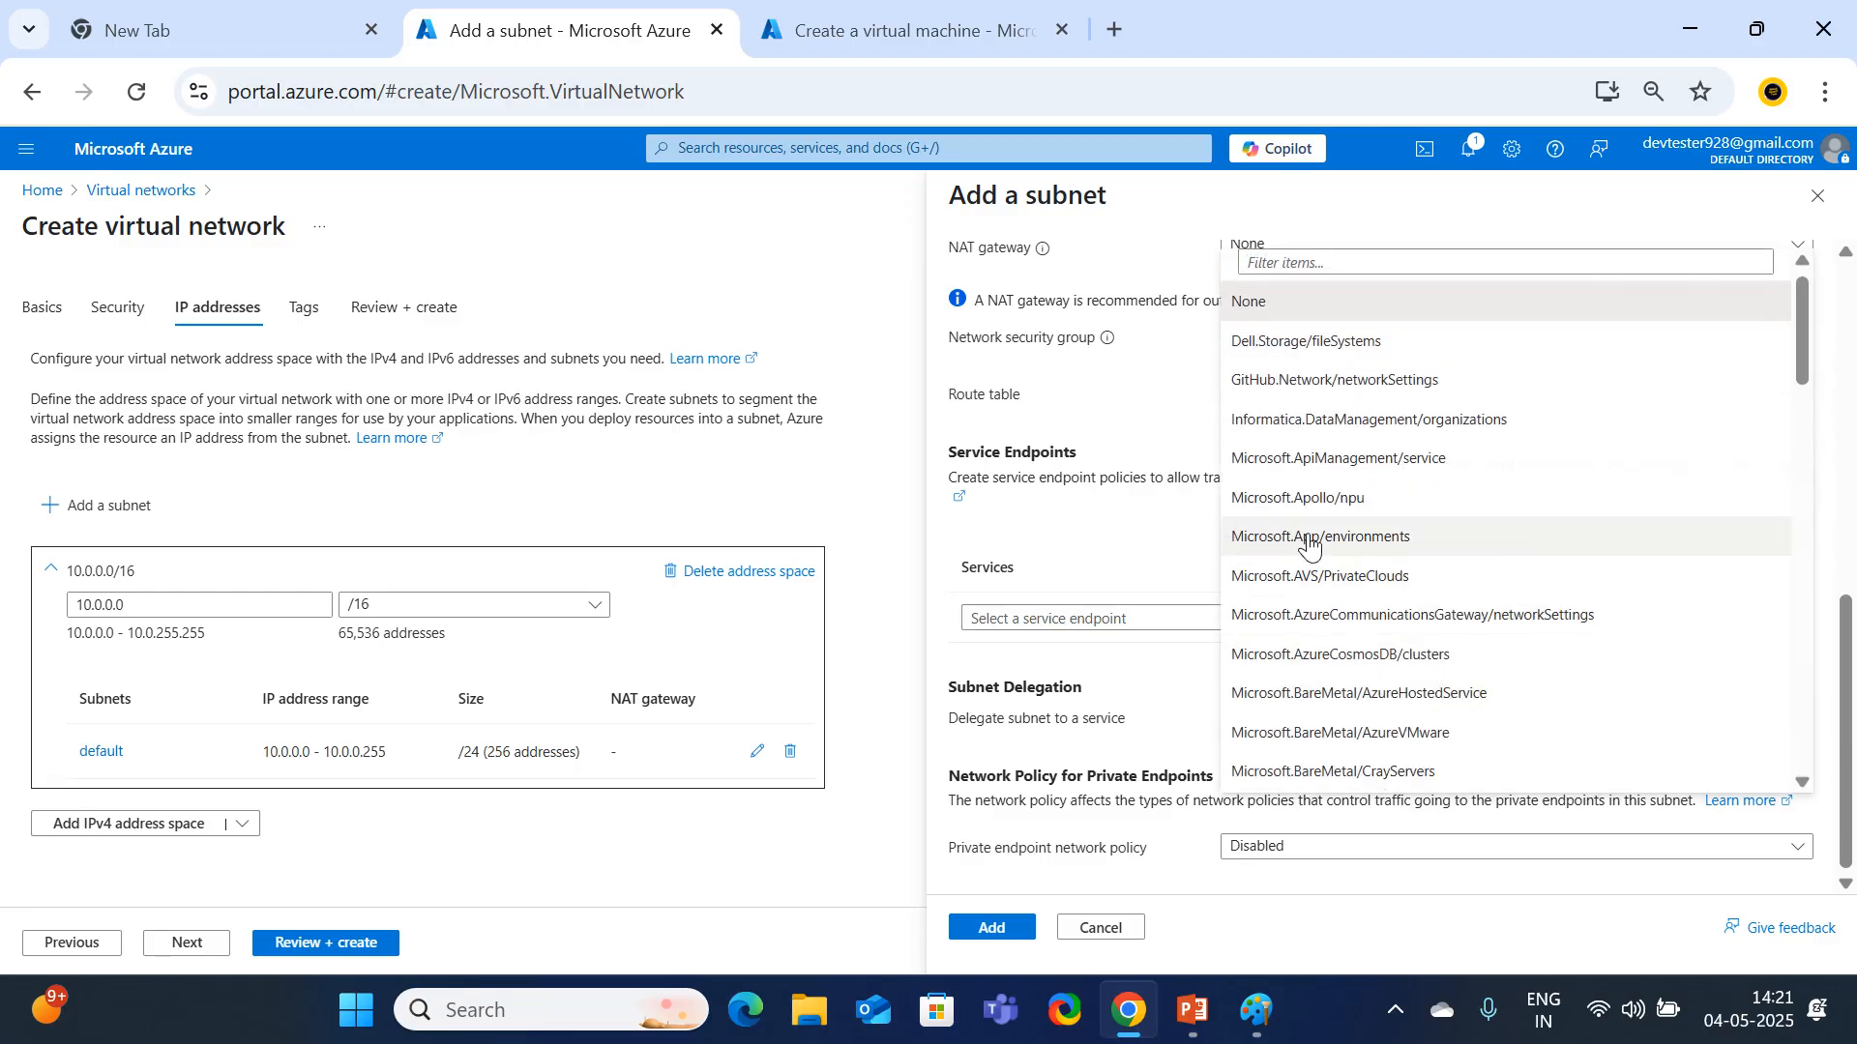
{"action": "left_click", "coordinate": [1112, 522]}
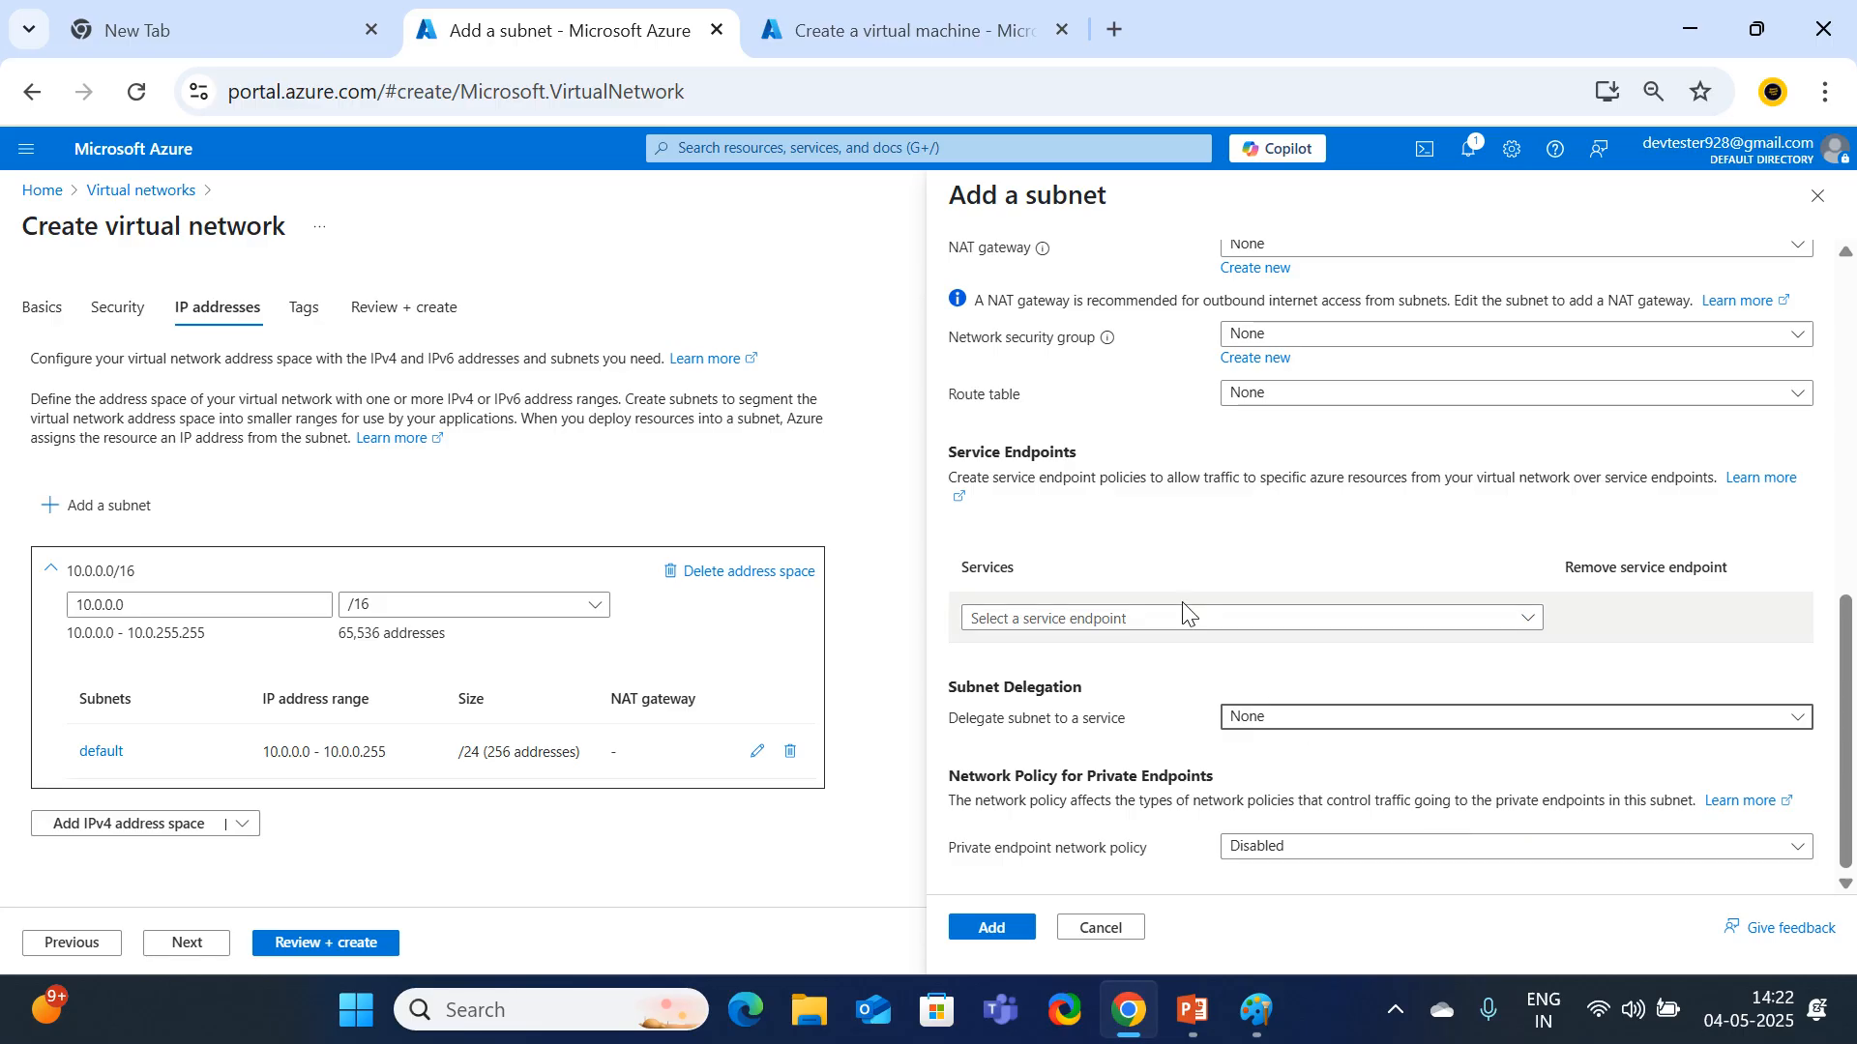
Review the settings of subnet1 once more and add it to the 10.0.0.0/16 address space.
{"action": "scroll", "coordinate": [1187, 614], "scroll_direction": "up", "scroll_amount": 6}
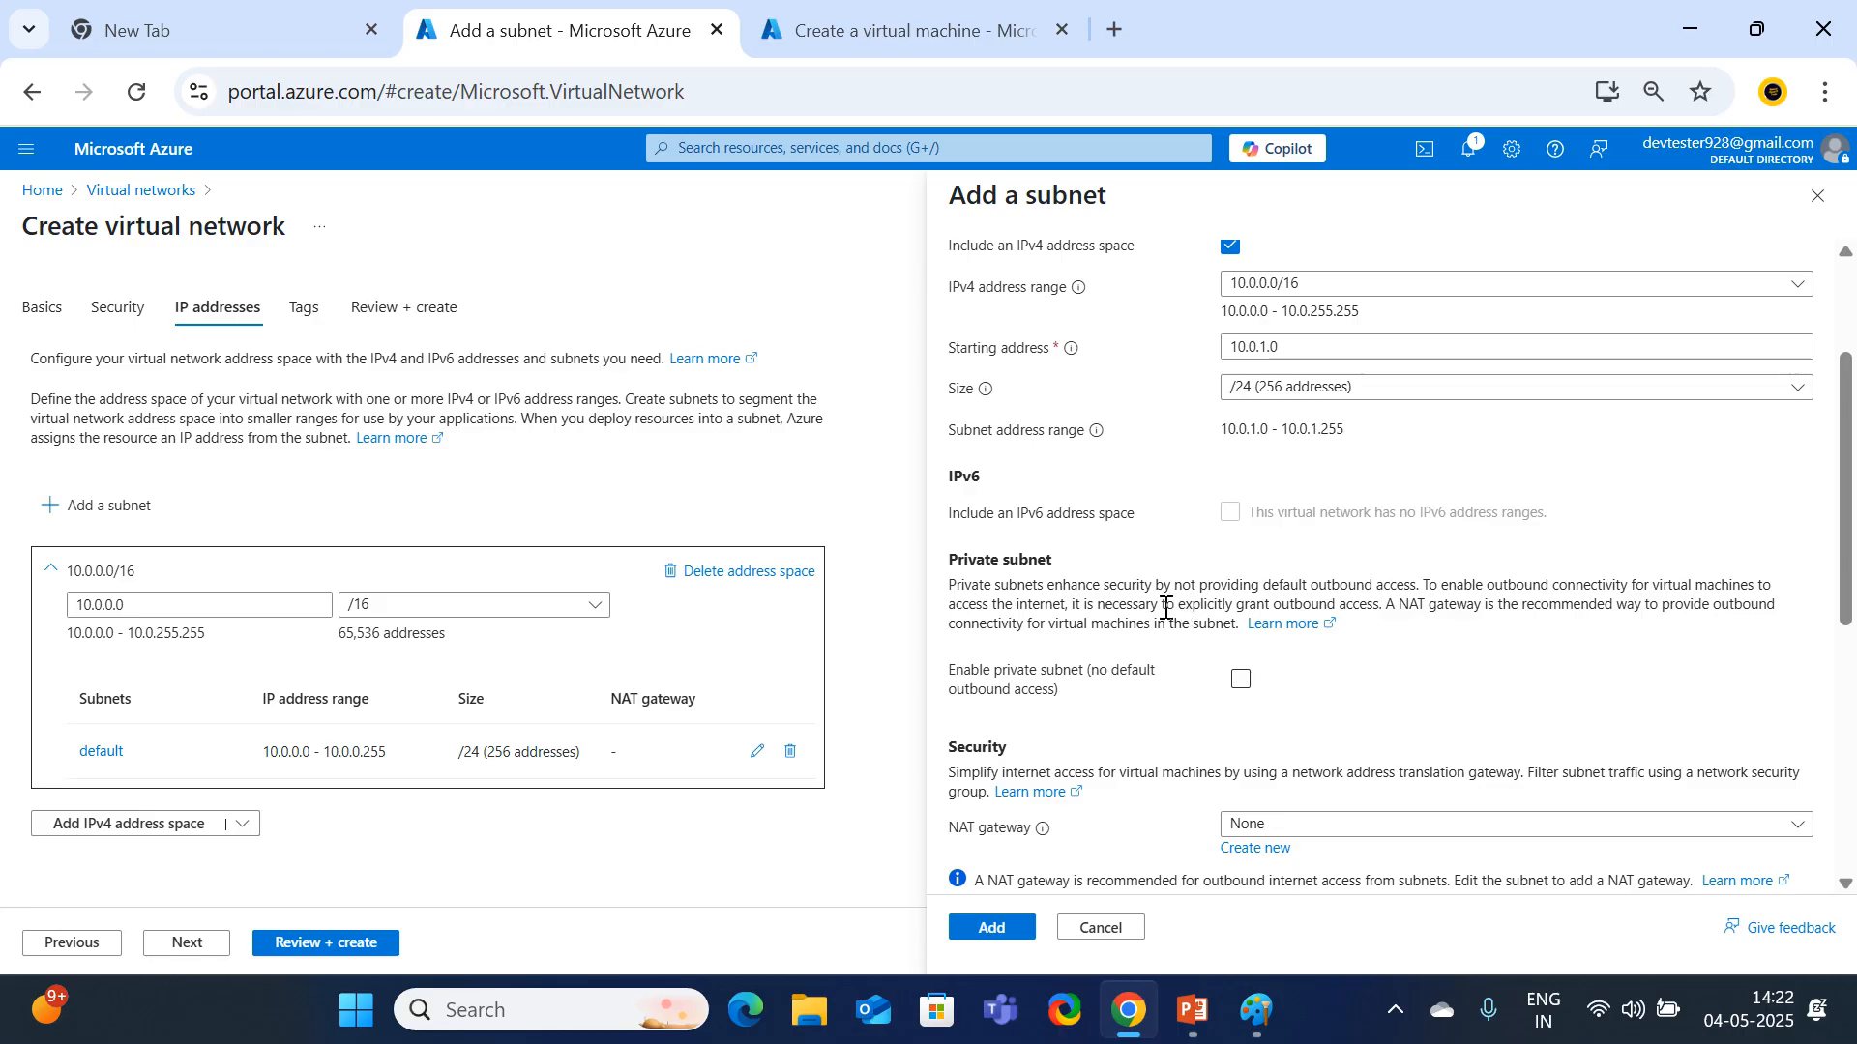
{"action": "scroll", "coordinate": [1165, 607], "scroll_direction": "down", "scroll_amount": 3}
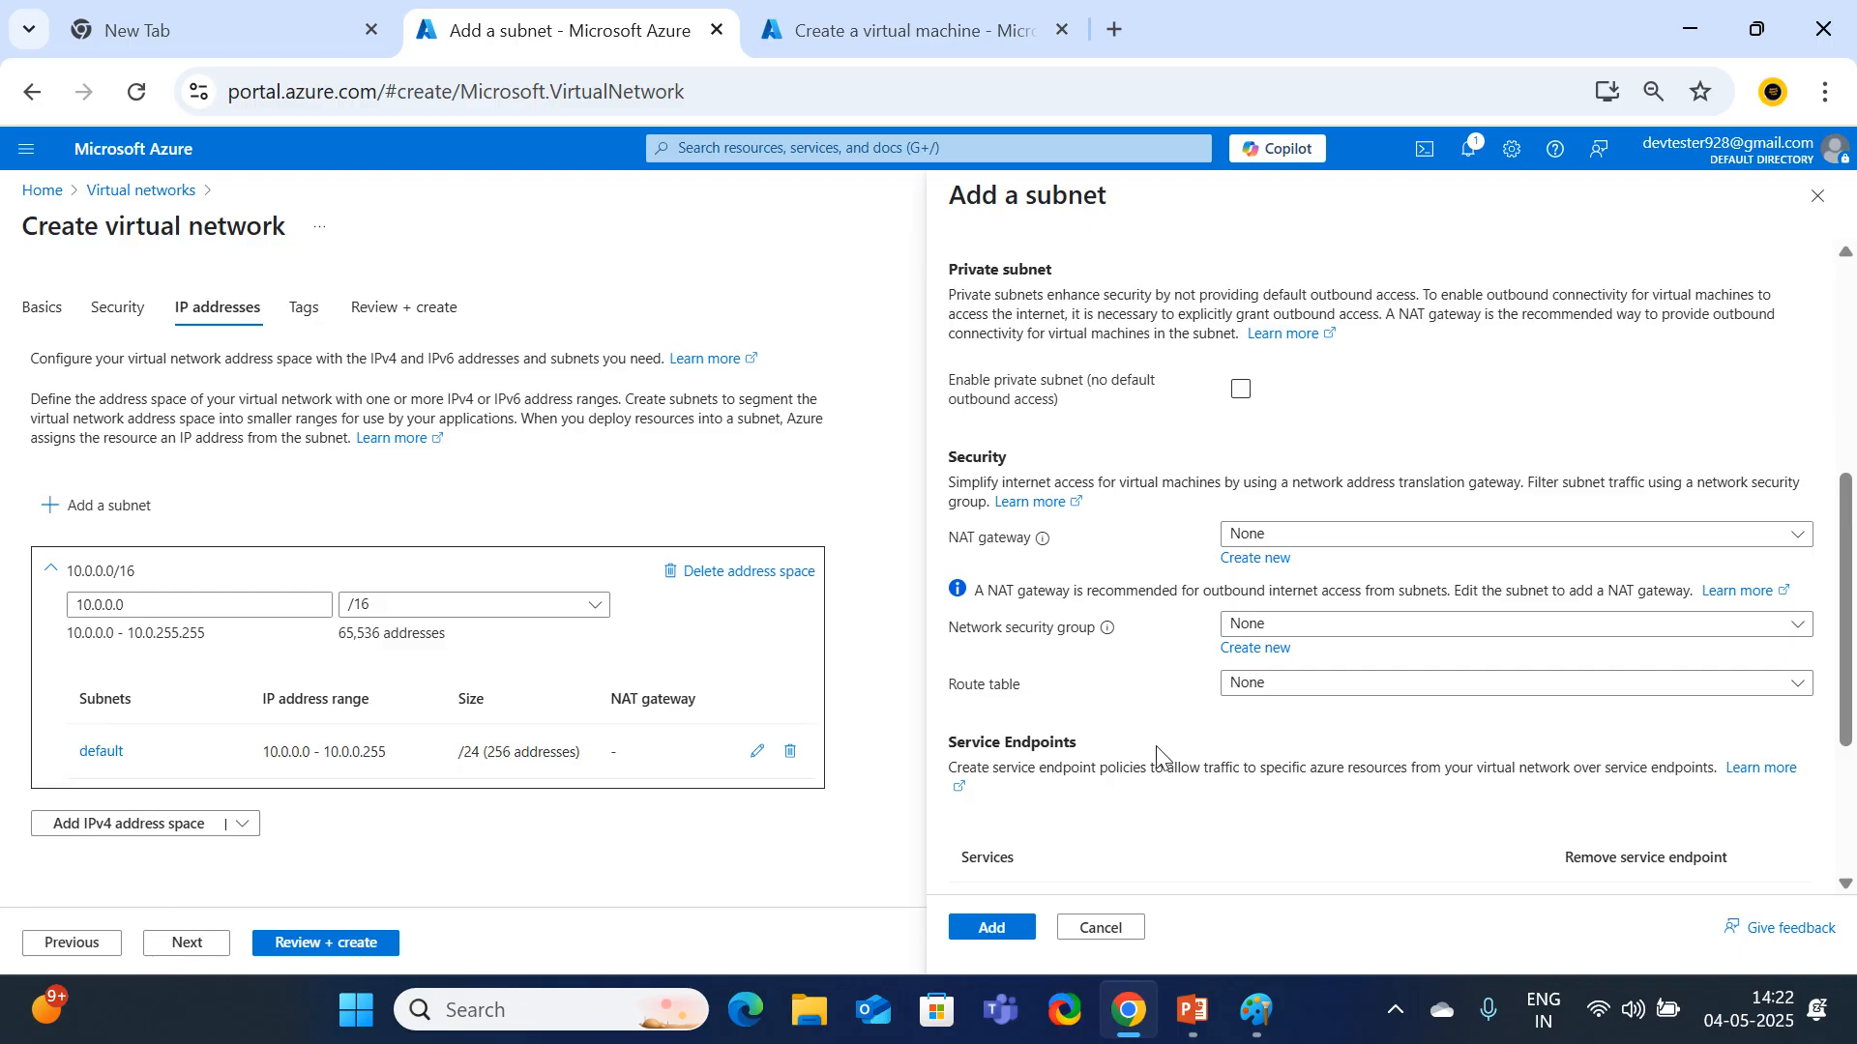
{"action": "scroll", "coordinate": [1156, 746], "scroll_direction": "down", "scroll_amount": 3}
{"action": "left_click", "coordinate": [1001, 928]}
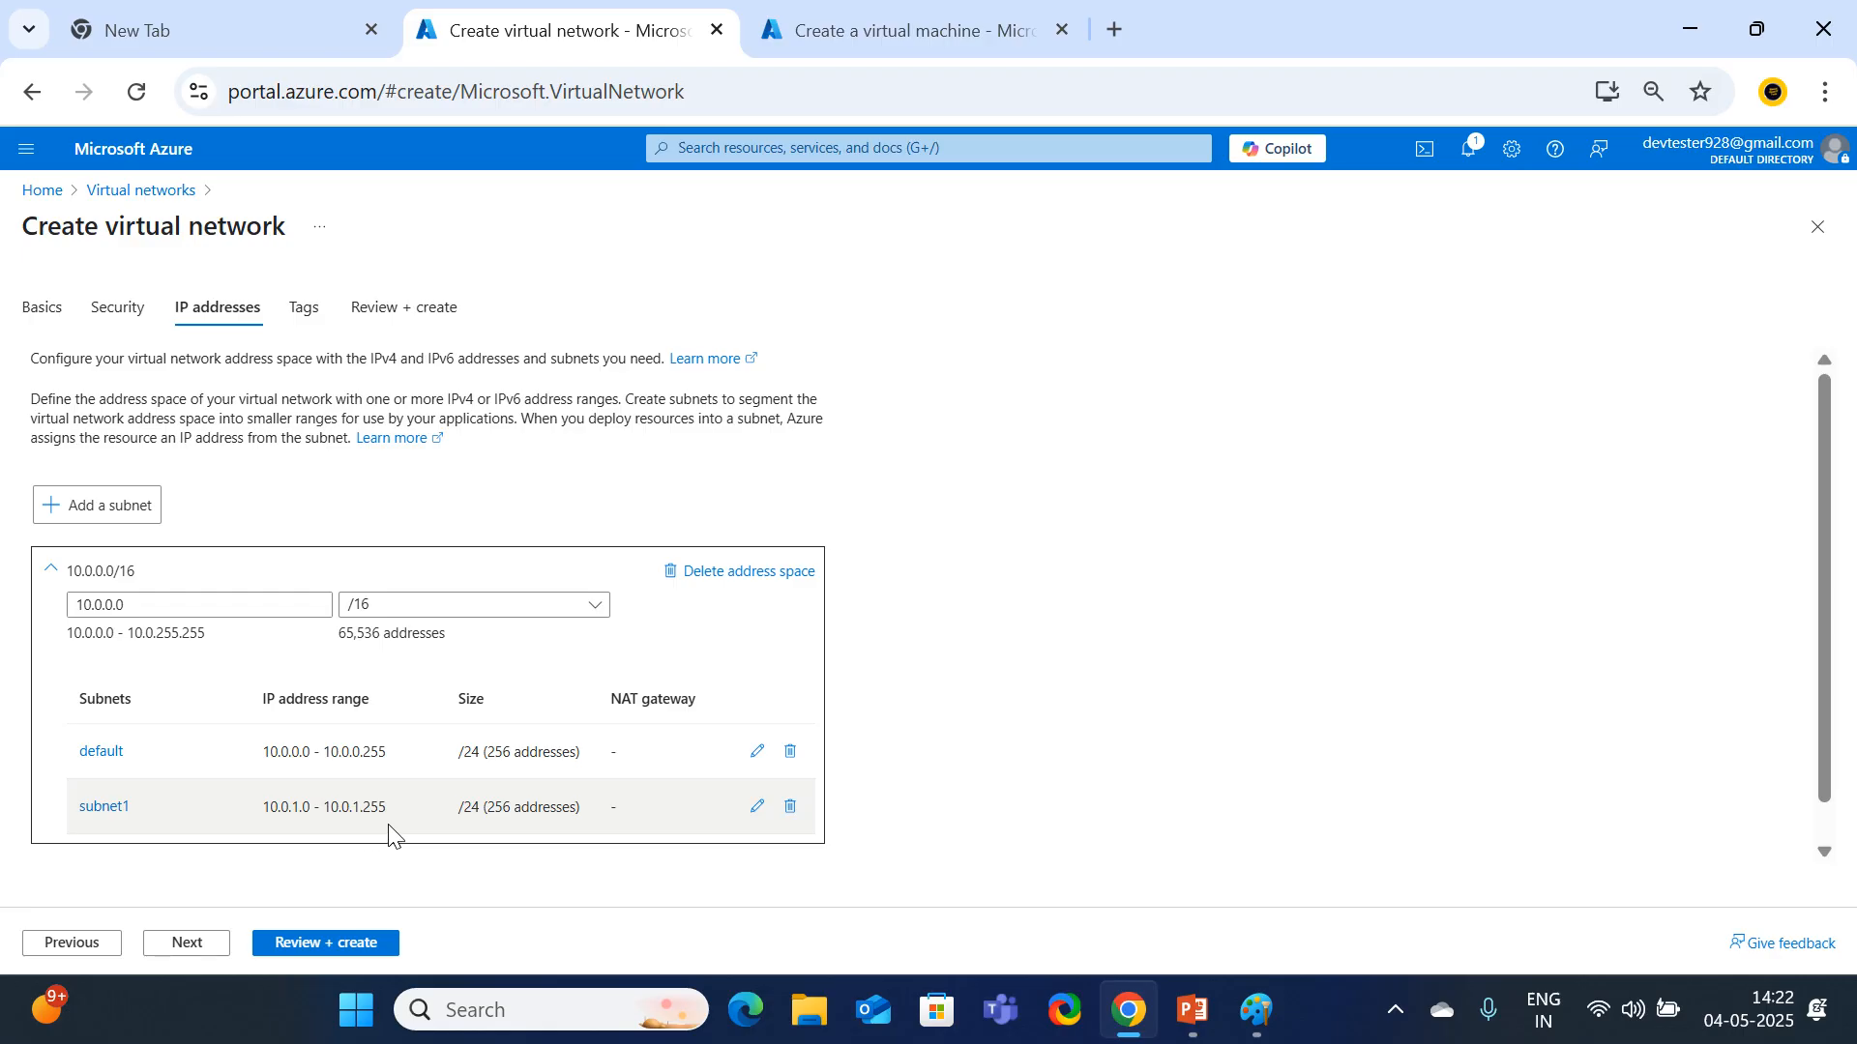
Leave the tags empty, review the configuration summary and create the virtual network Vnet1.
{"action": "scroll", "coordinate": [391, 838], "scroll_direction": "down", "scroll_amount": 1}
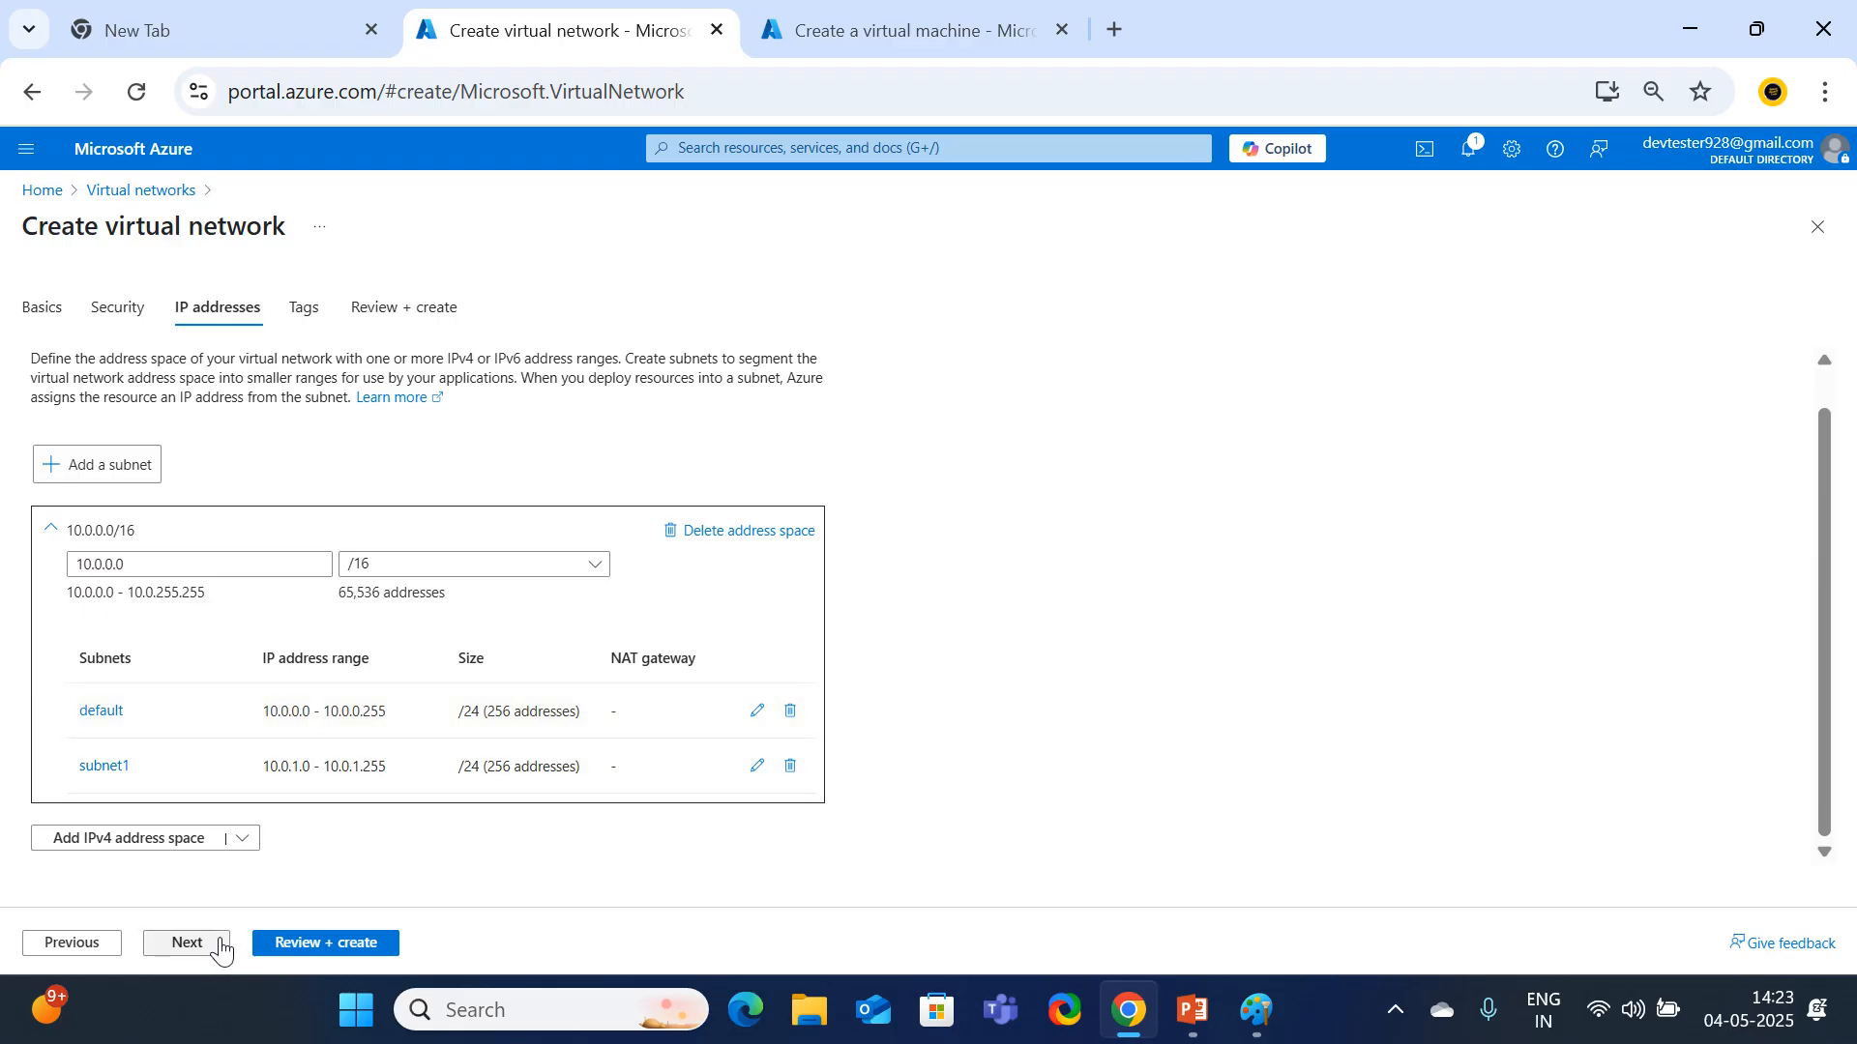
{"action": "left_click", "coordinate": [185, 942]}
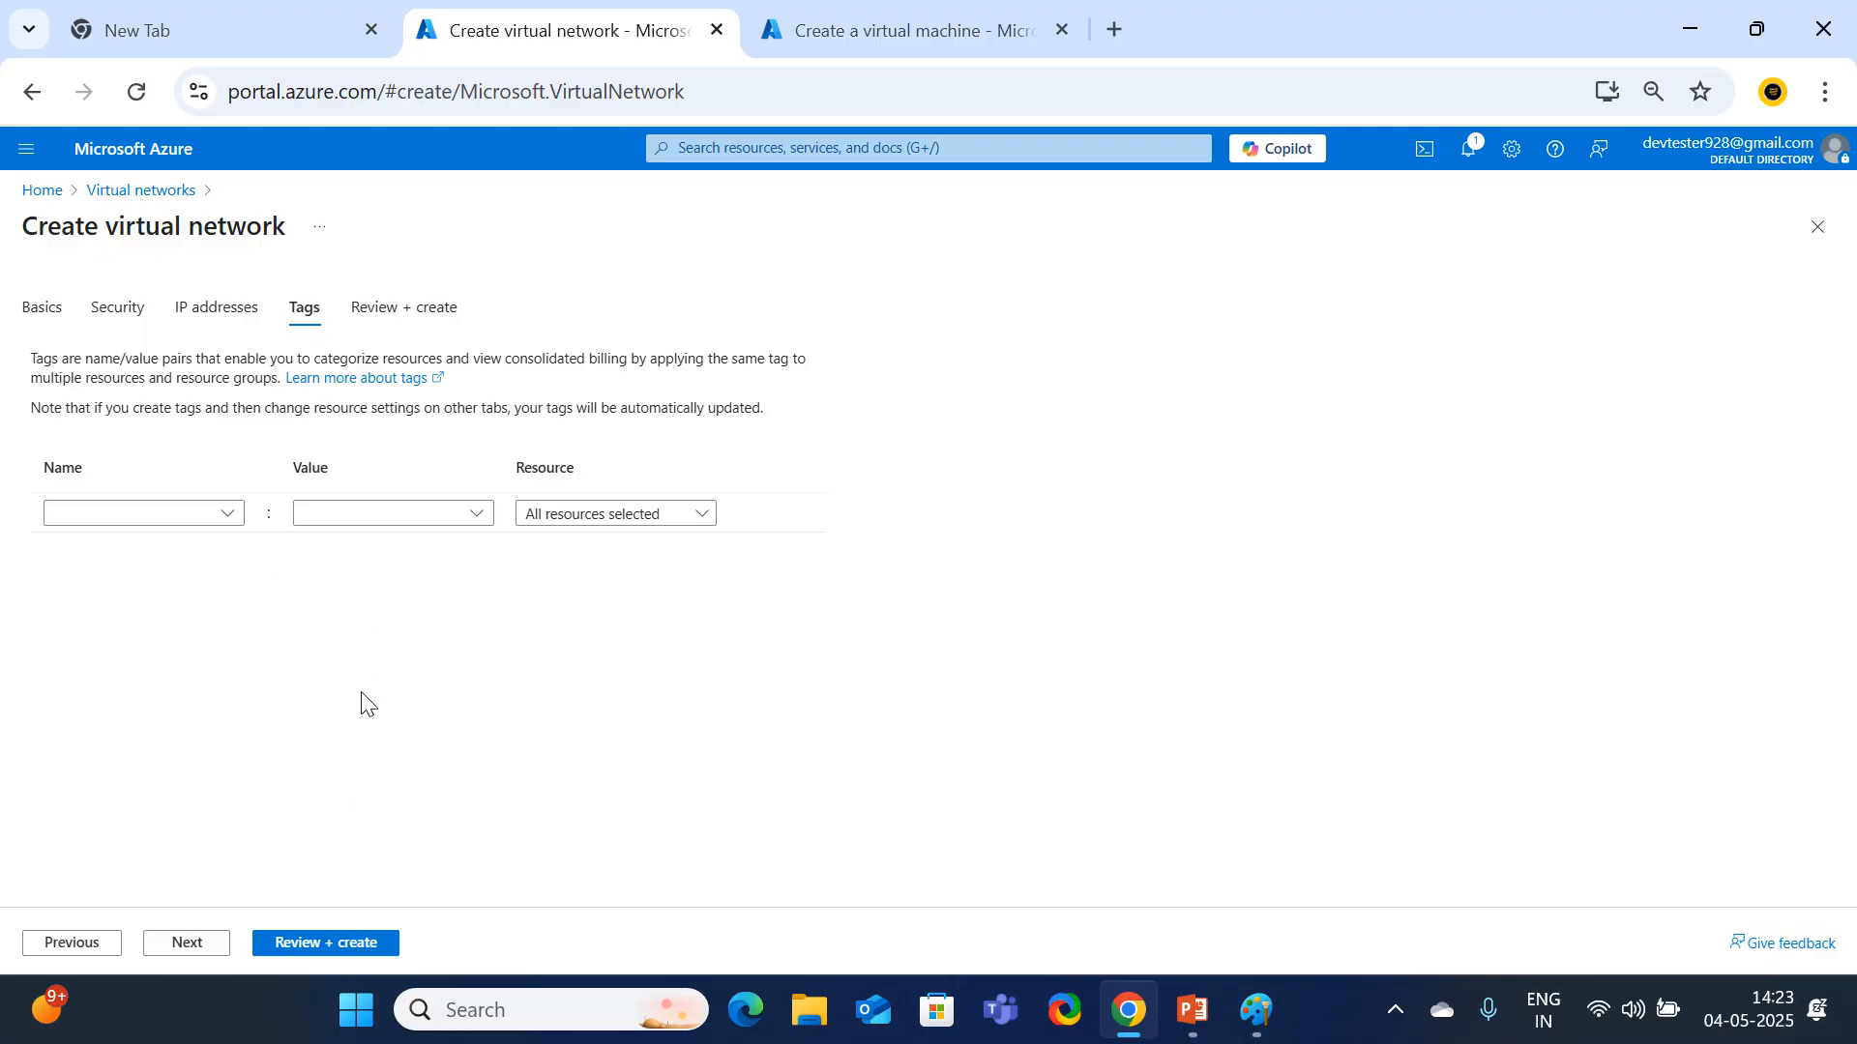
{"action": "left_click", "coordinate": [352, 943]}
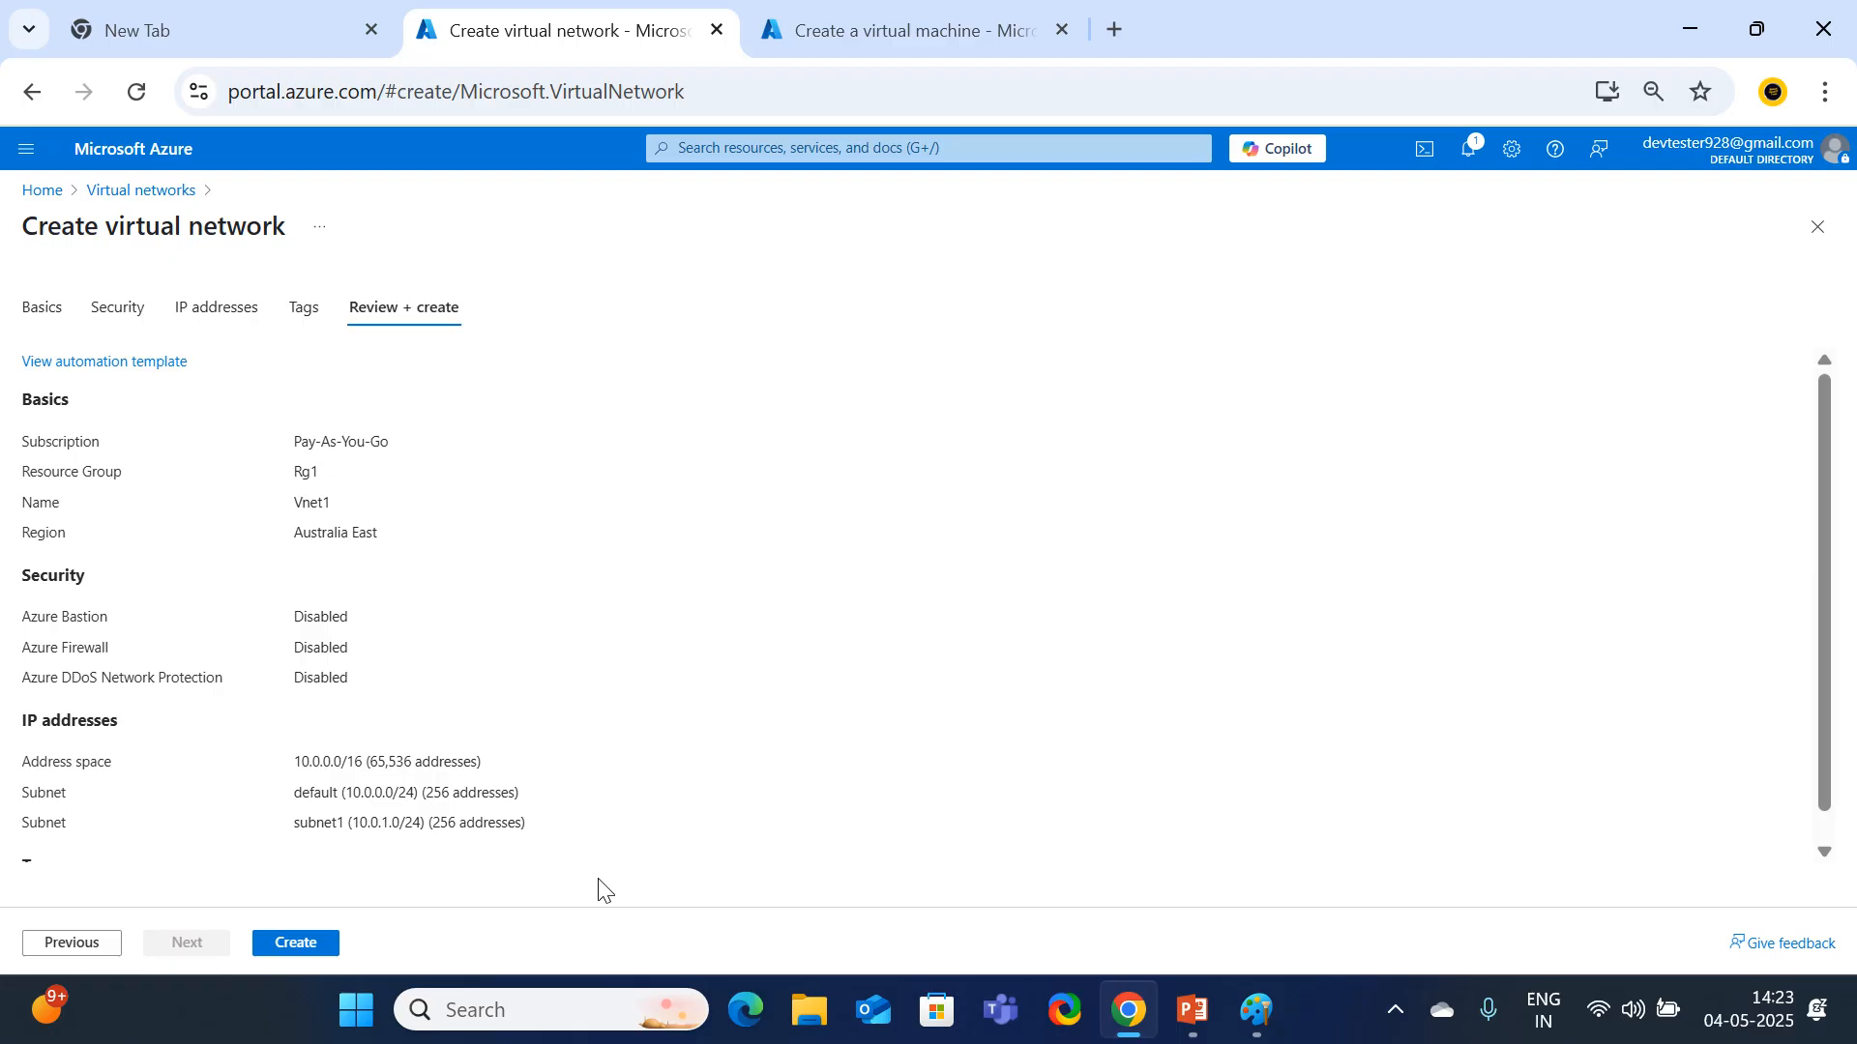
{"action": "scroll", "coordinate": [391, 822], "scroll_direction": "down", "scroll_amount": 1}
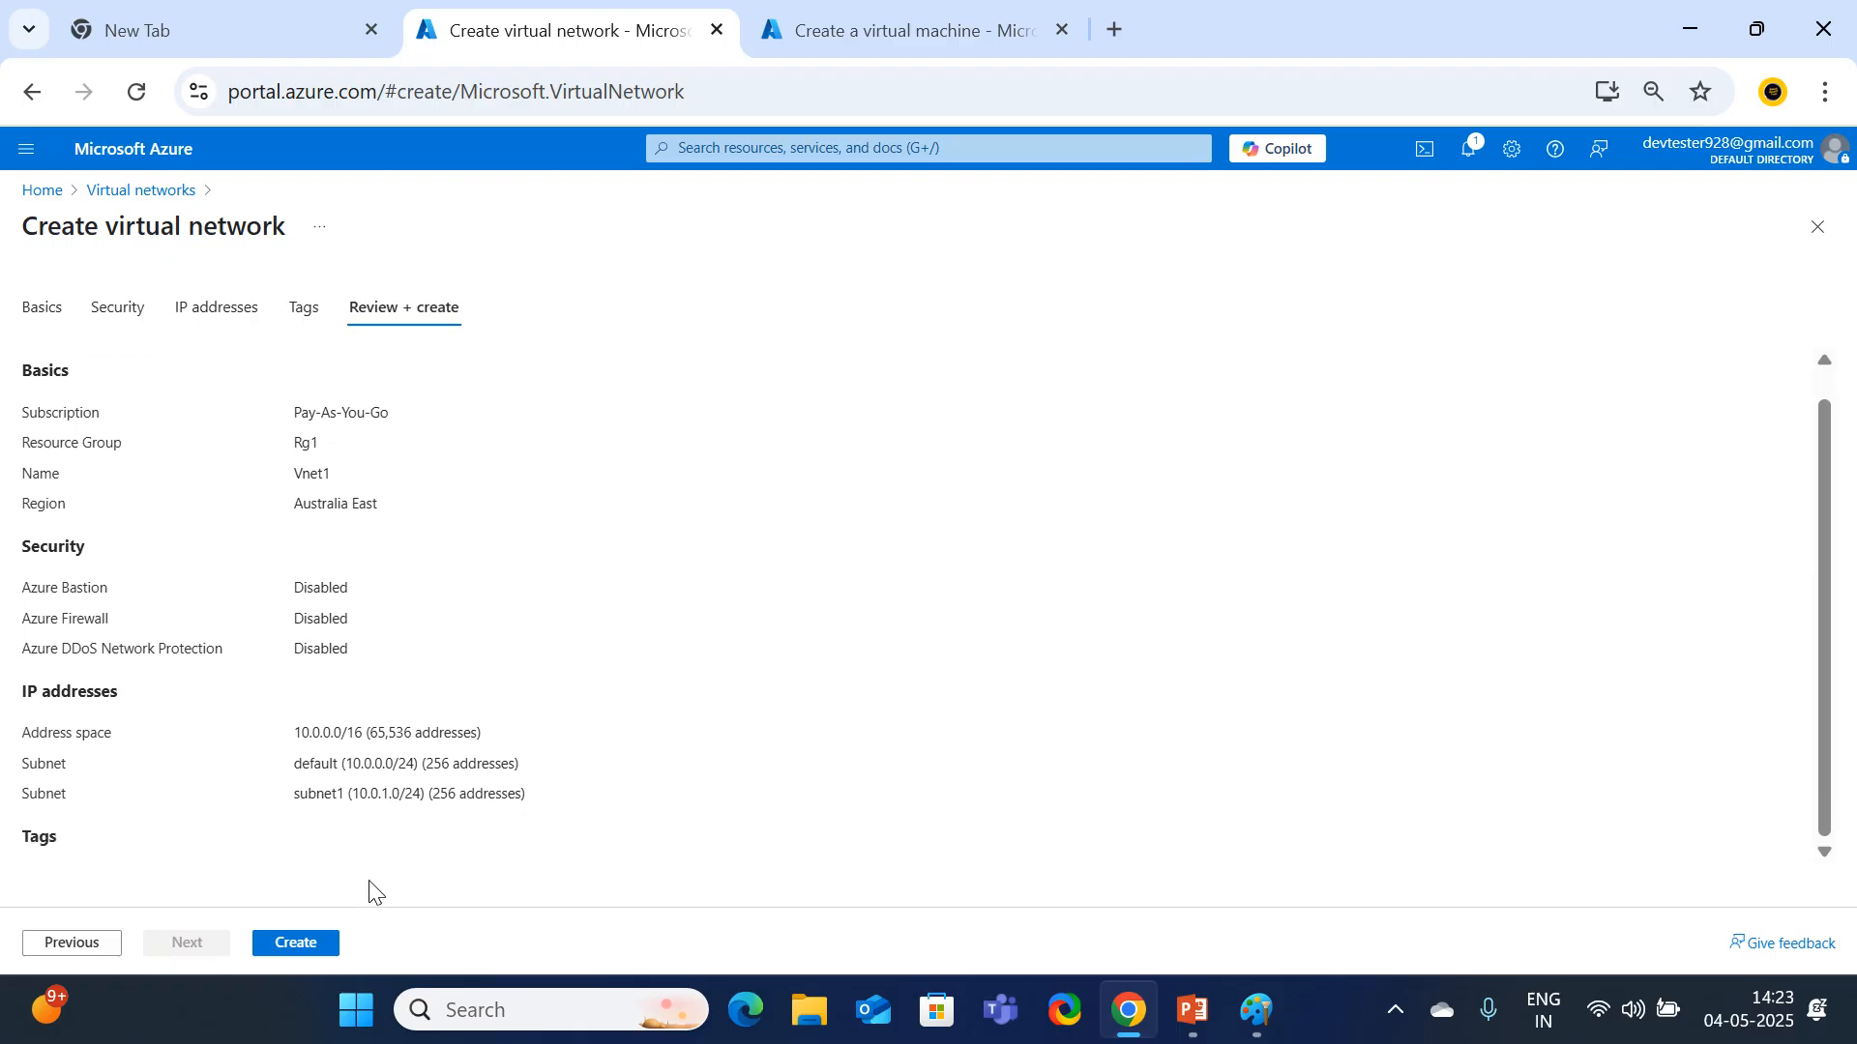
{"action": "left_click", "coordinate": [297, 945]}
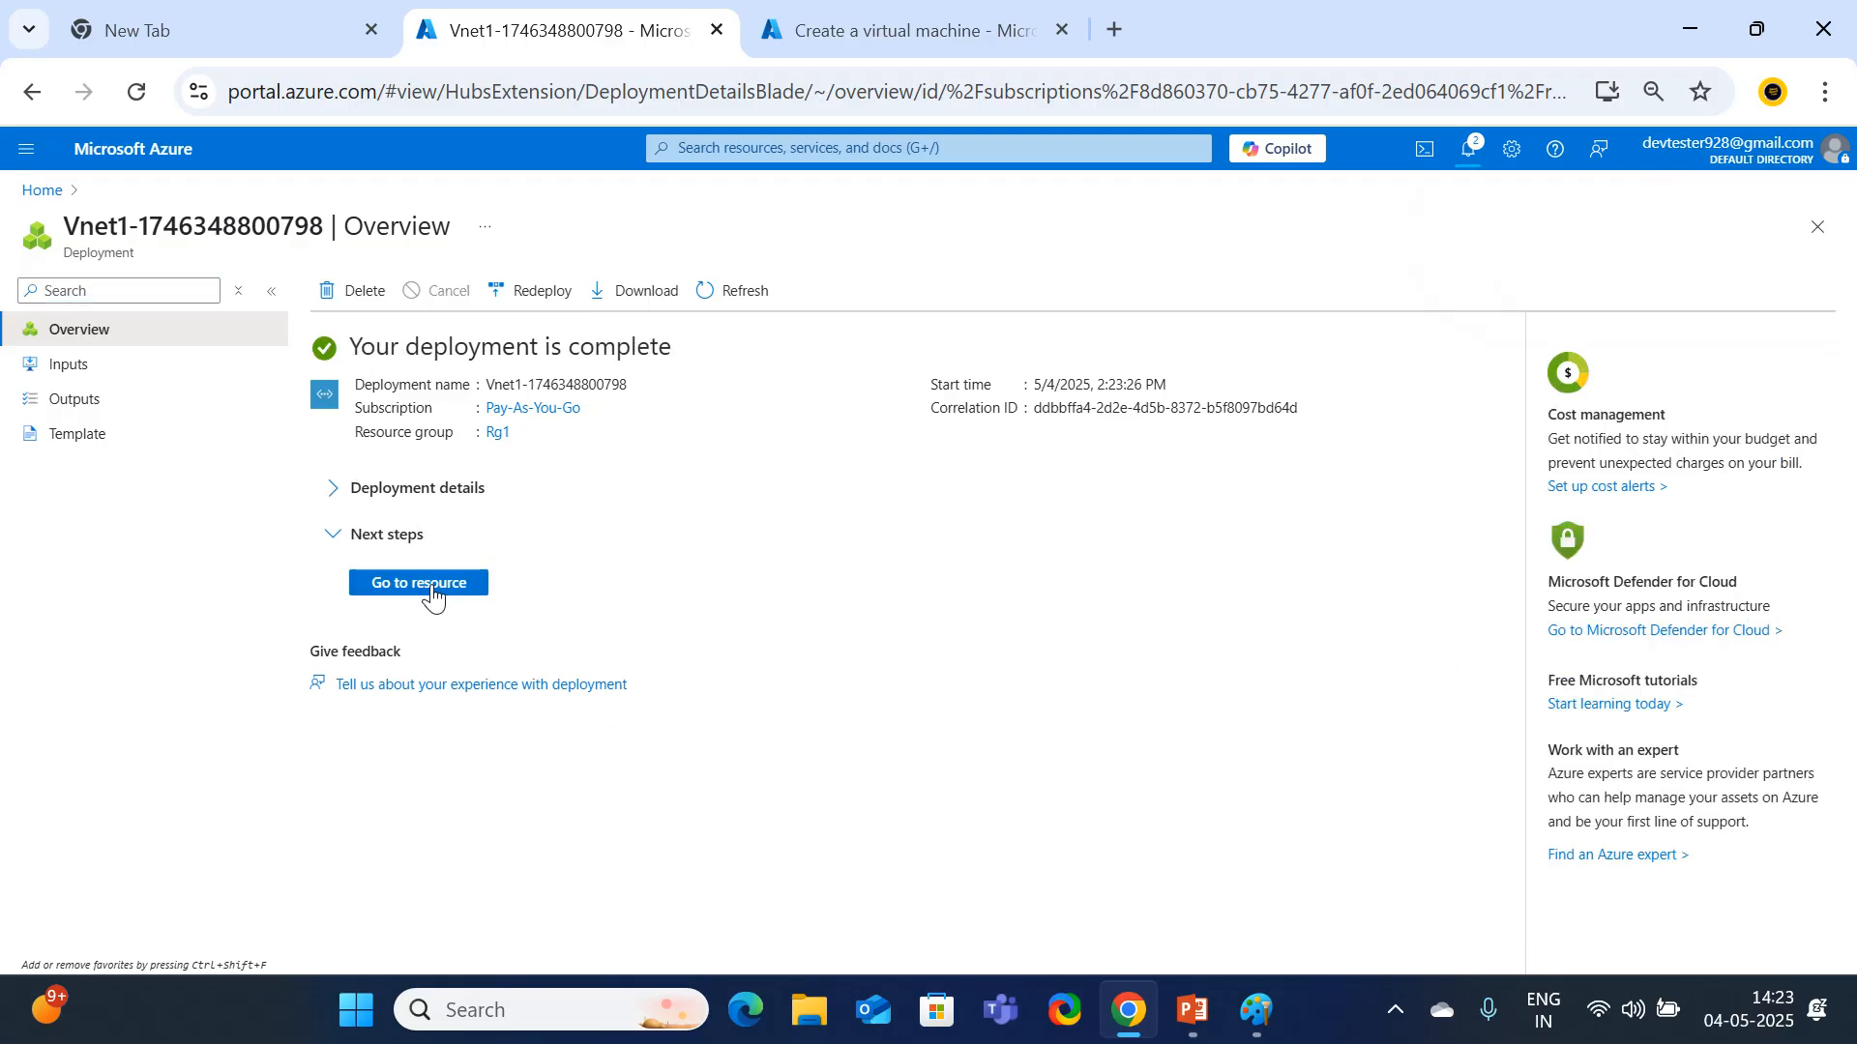
Open the deployed Vnet1 resource and examine its overview and capabilities, highlighting the virtual network ID.
{"action": "left_click", "coordinate": [432, 592]}
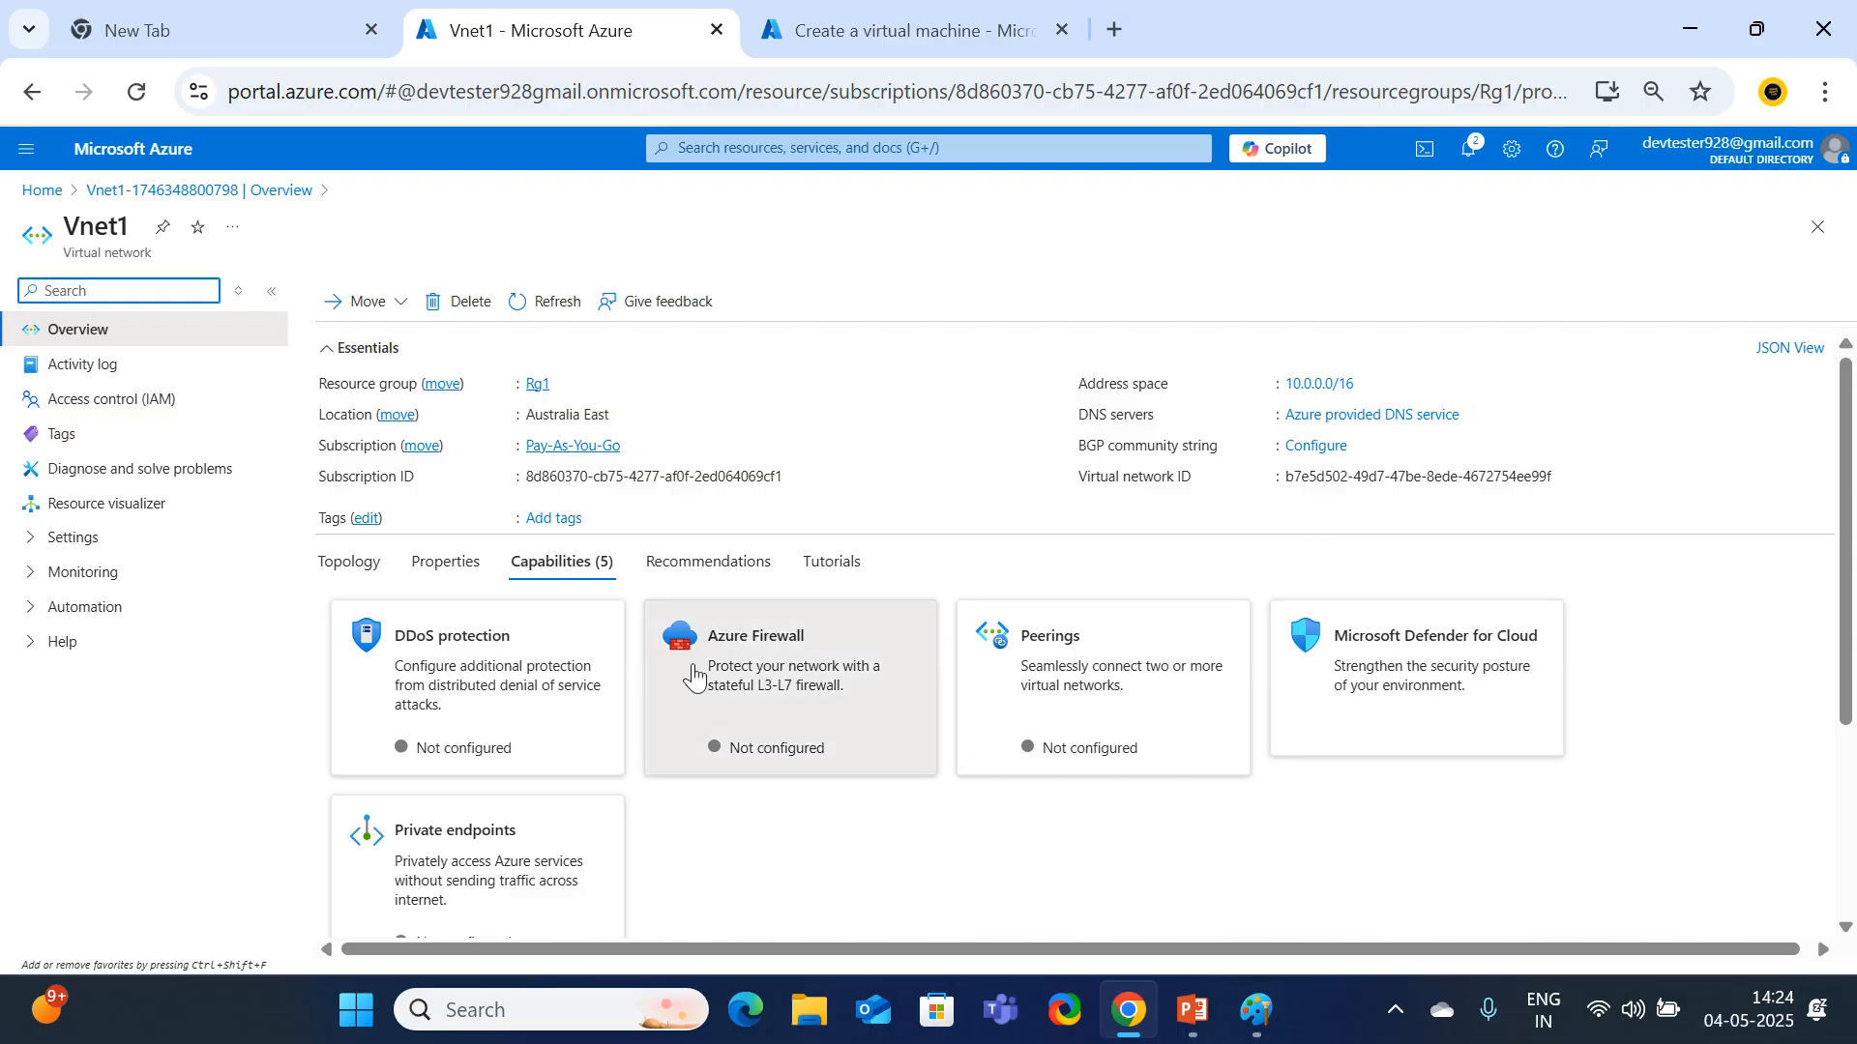
{"action": "scroll", "coordinate": [682, 667], "scroll_direction": "down", "scroll_amount": 2}
{"action": "scroll", "coordinate": [681, 667], "scroll_direction": "up", "scroll_amount": 2}
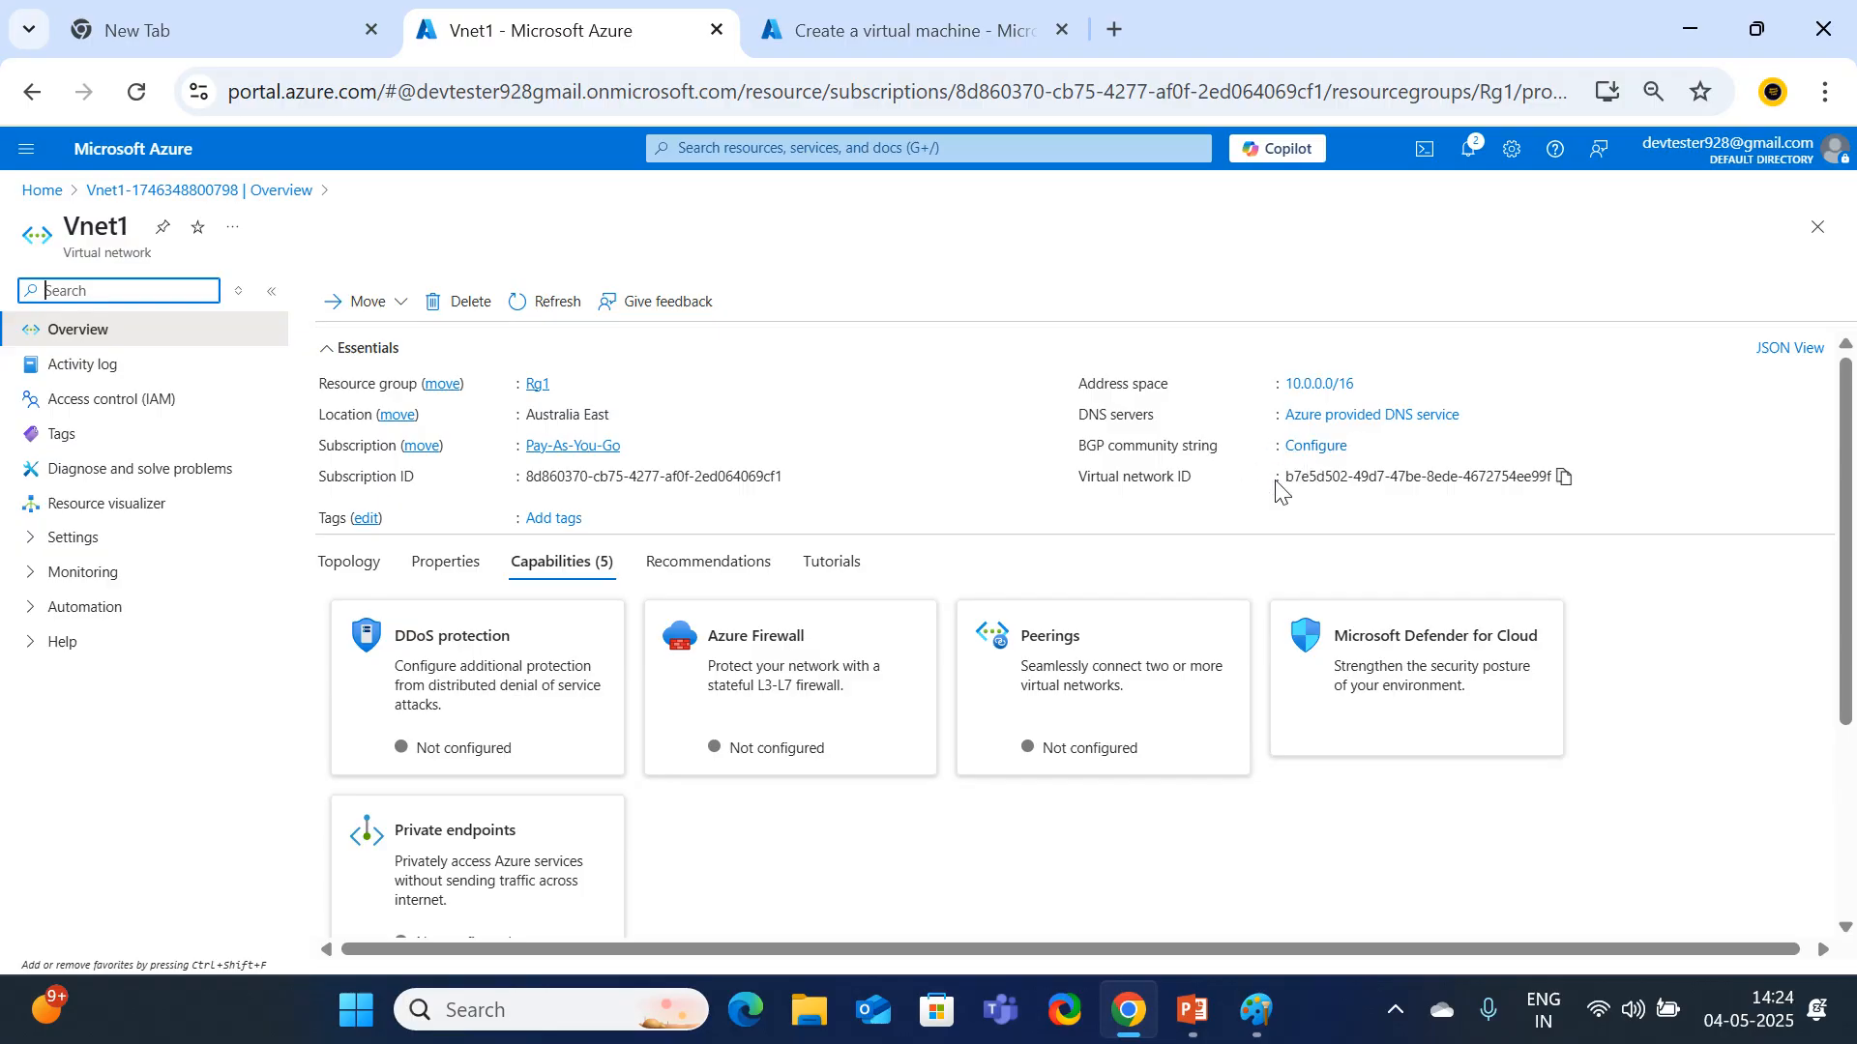
{"action": "left_click_drag", "start_coordinate": [1287, 477], "coordinate": [1547, 503]}
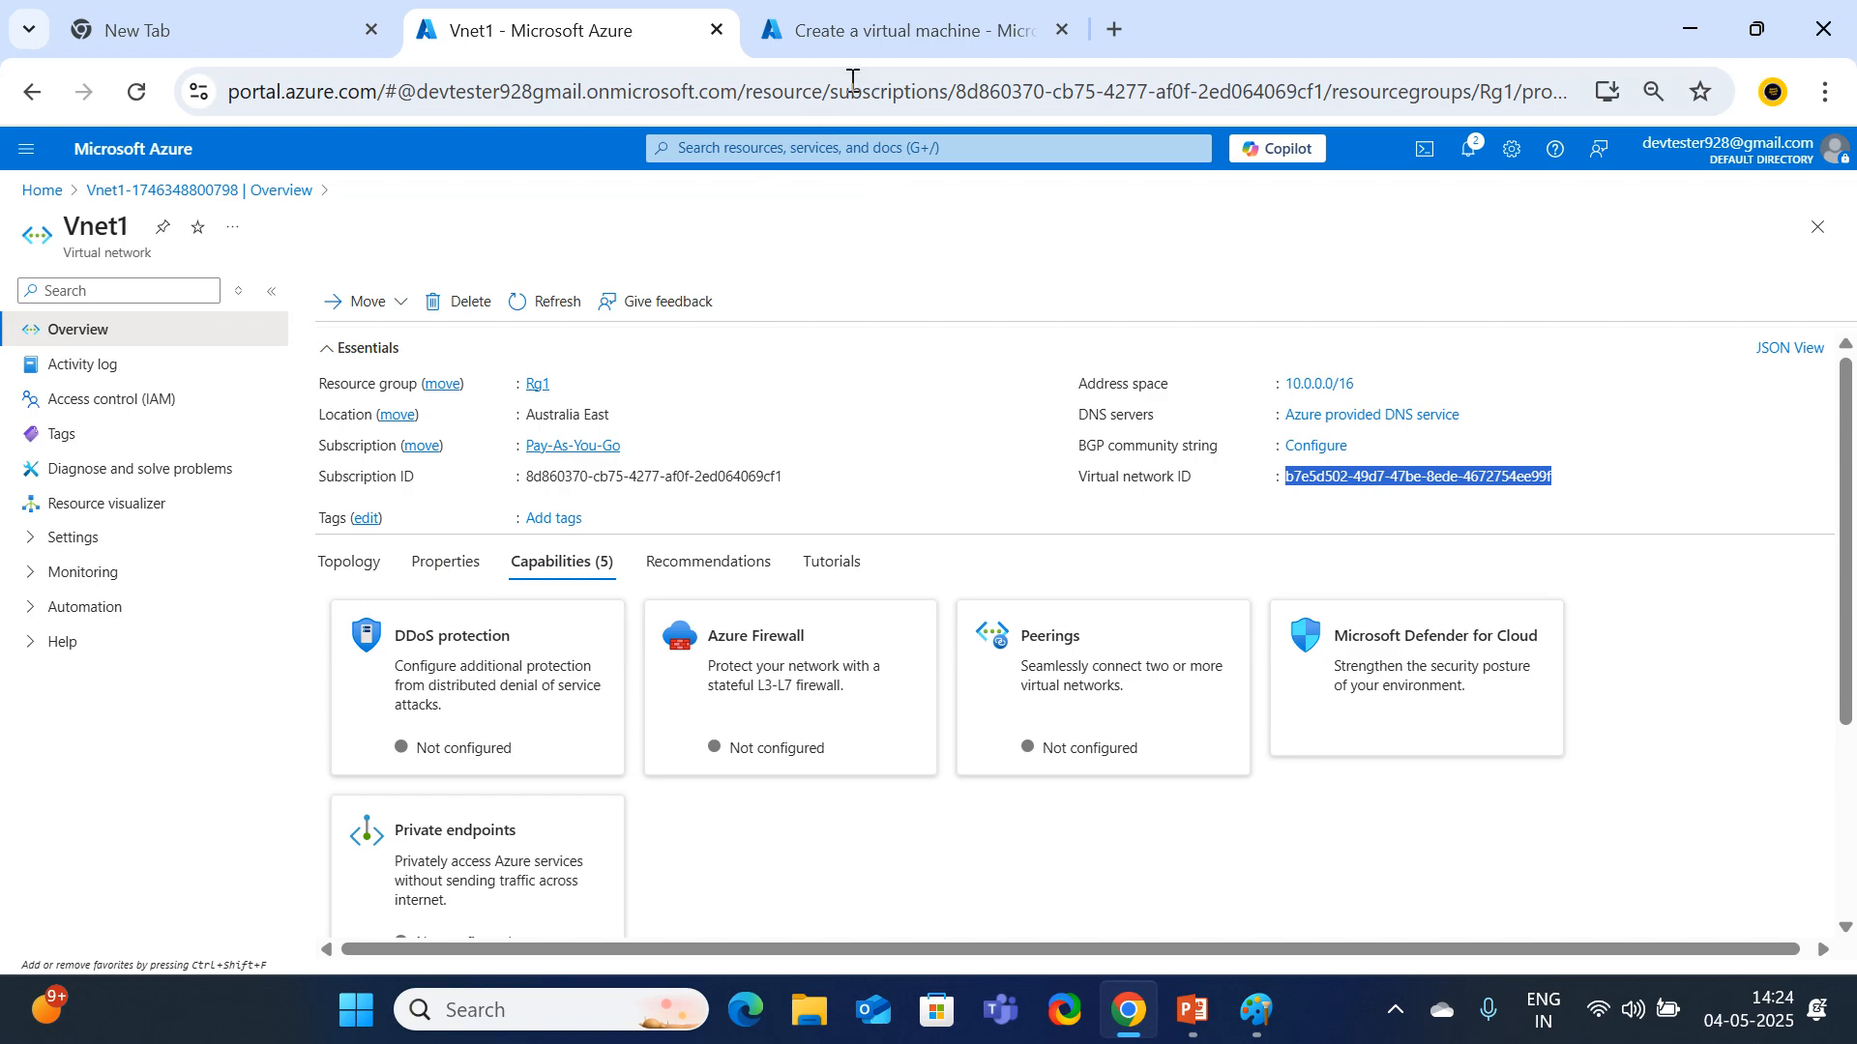
Switch to the virtual machine creation form and check which virtual networks its networking settings offer.
{"action": "left_click", "coordinate": [849, 27]}
{"action": "scroll", "coordinate": [665, 474], "scroll_direction": "up", "scroll_amount": 4}
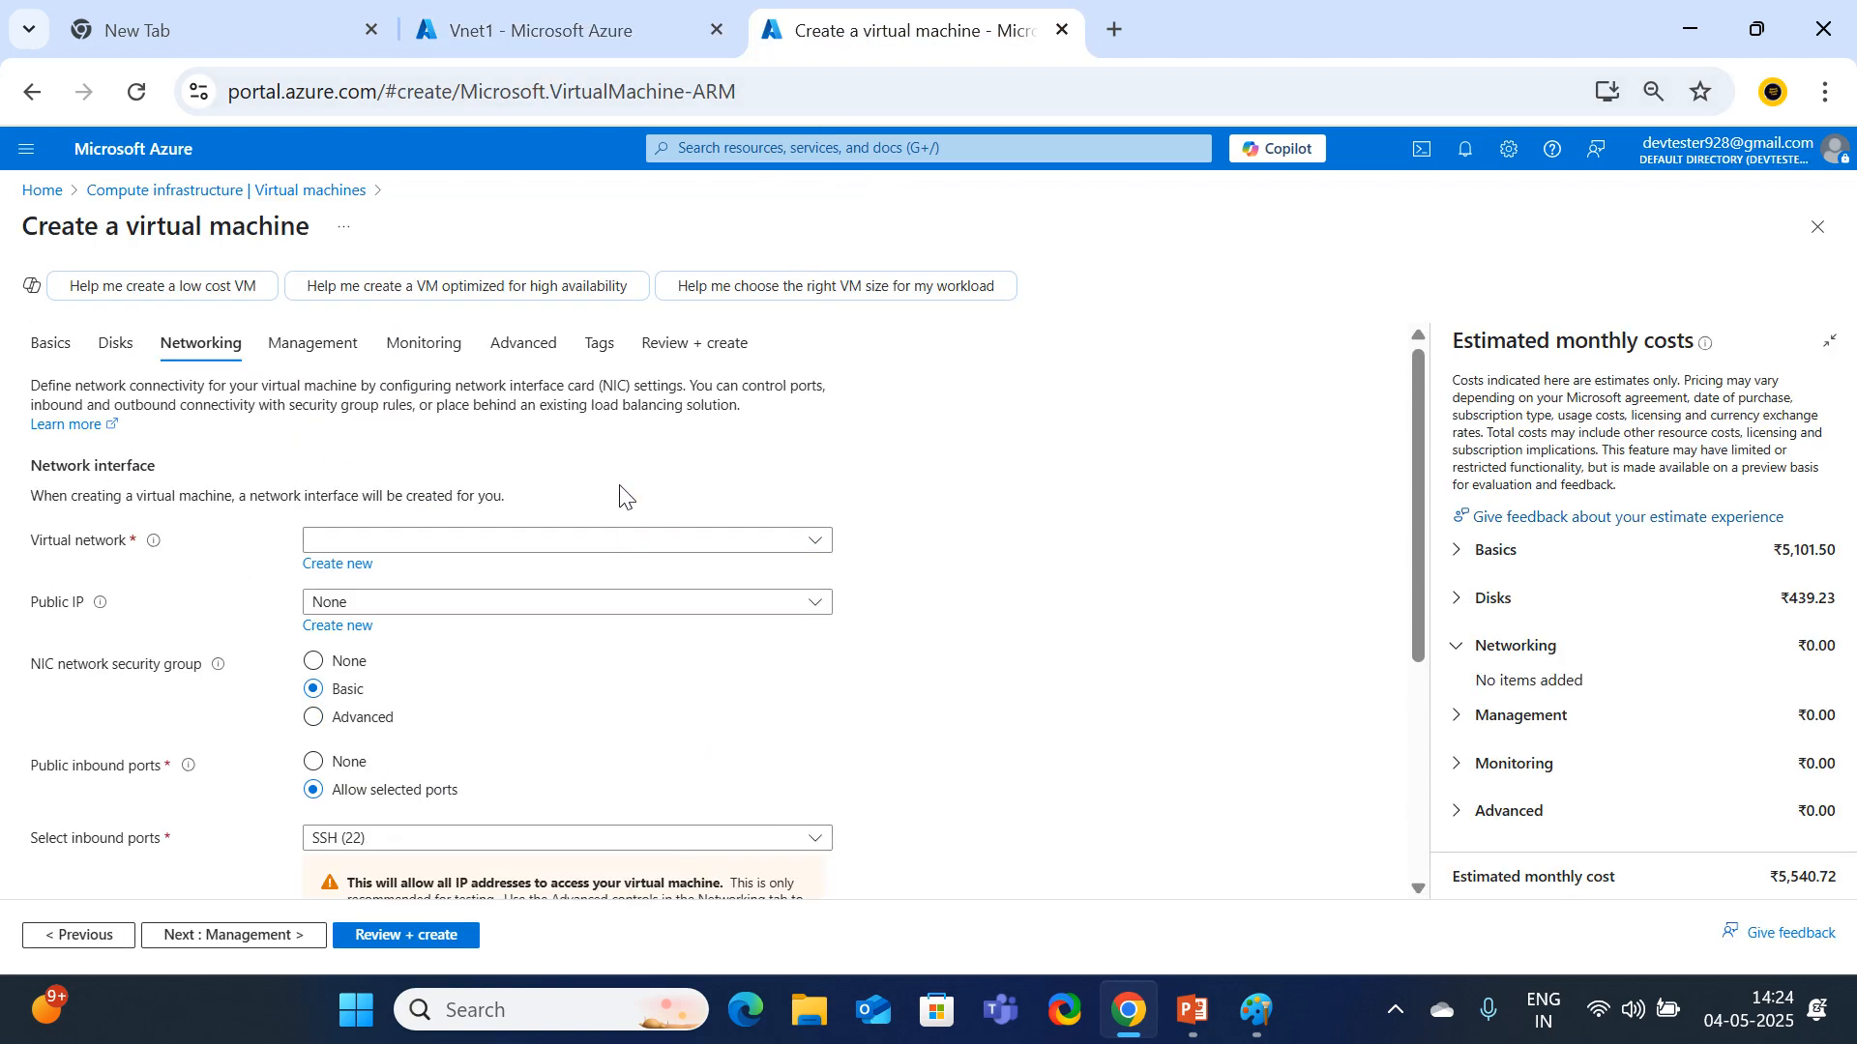
{"action": "left_click", "coordinate": [529, 546]}
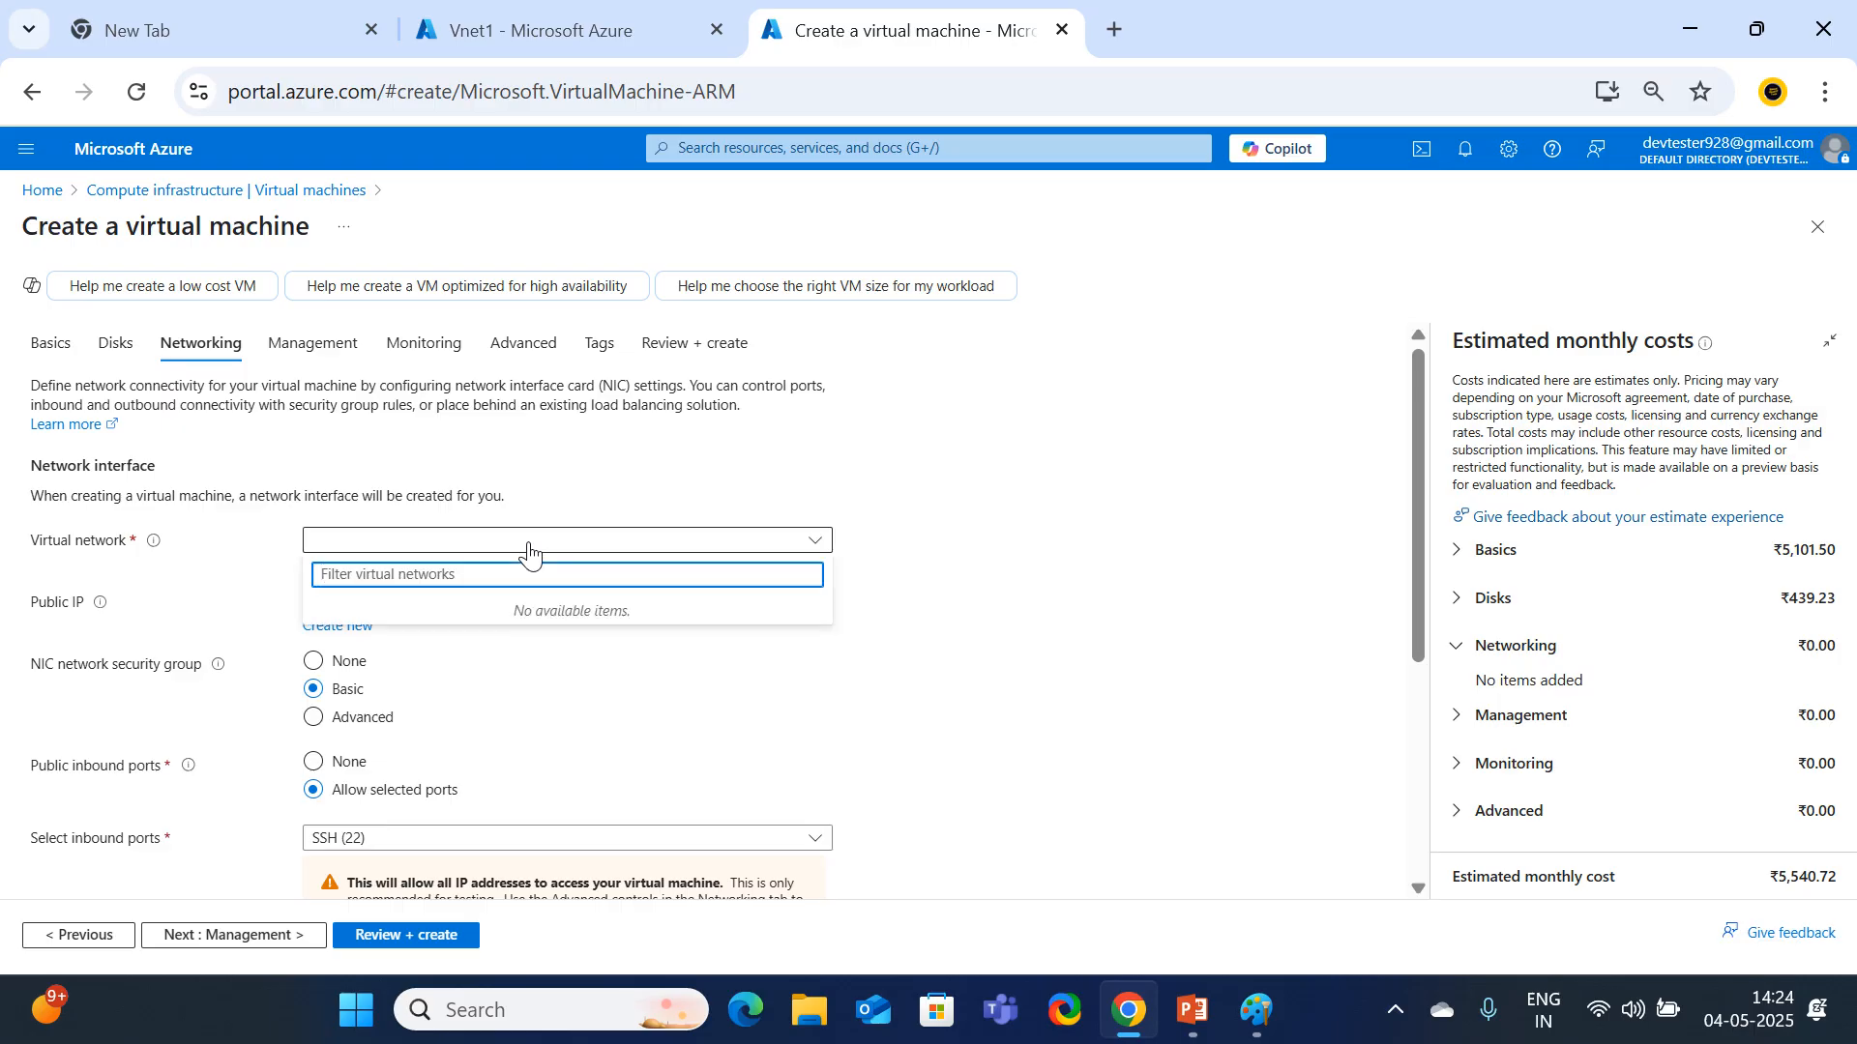
Reload the virtual machine creation form and reopen the list of virtual networks in its networking settings.
{"action": "left_click", "coordinate": [135, 93]}
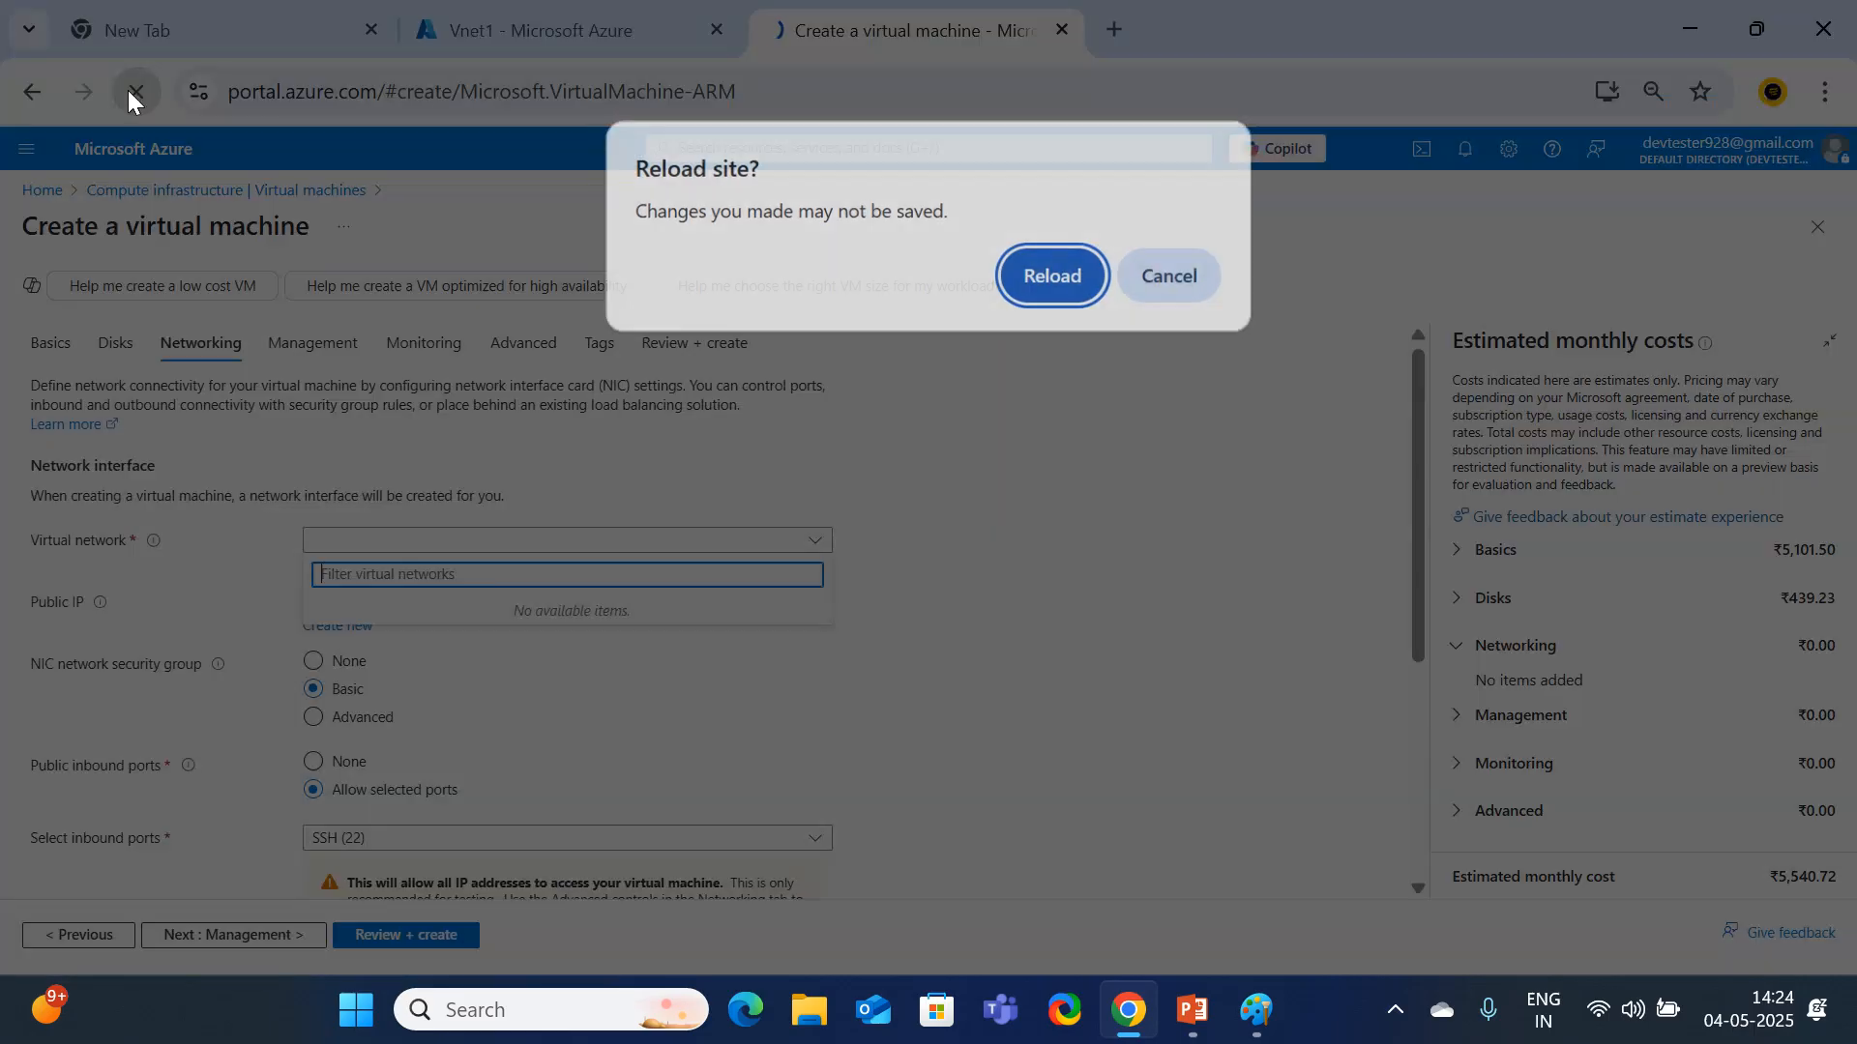
{"action": "left_click", "coordinate": [1029, 259]}
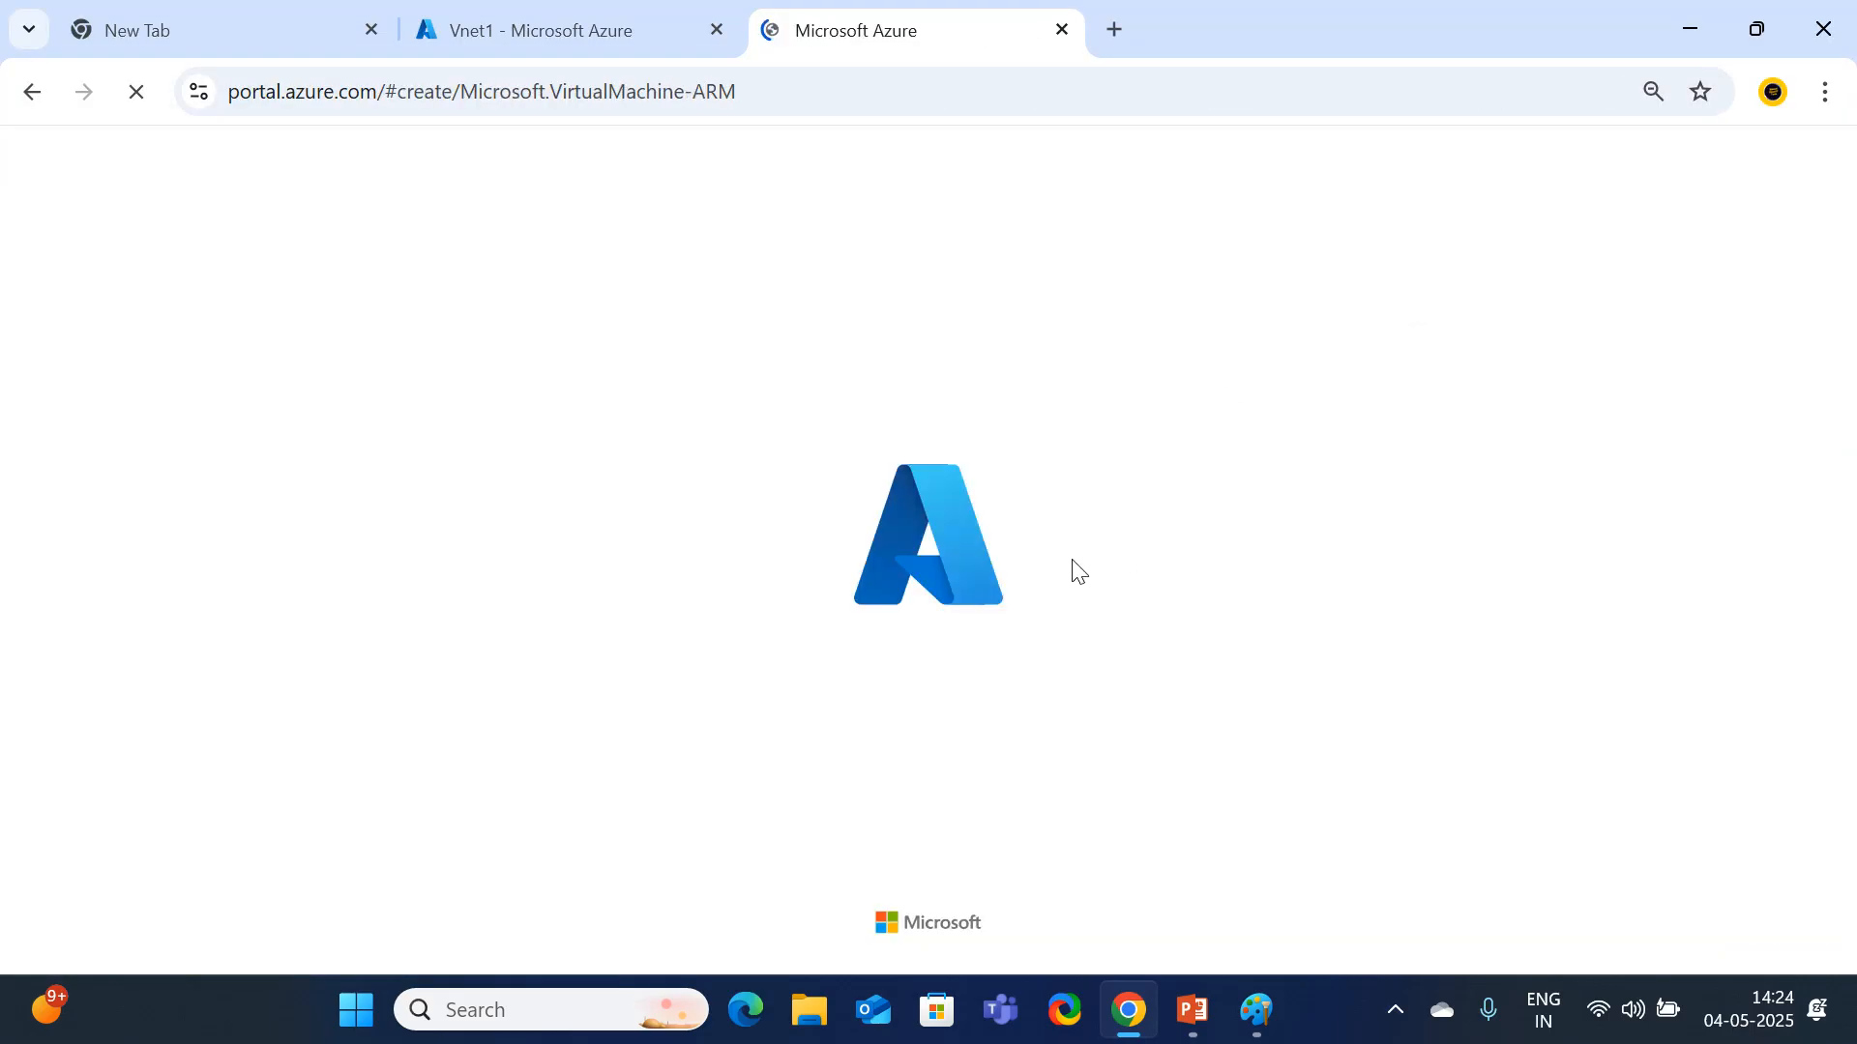
{"action": "left_click", "coordinate": [565, 22]}
{"action": "left_click", "coordinate": [943, 30]}
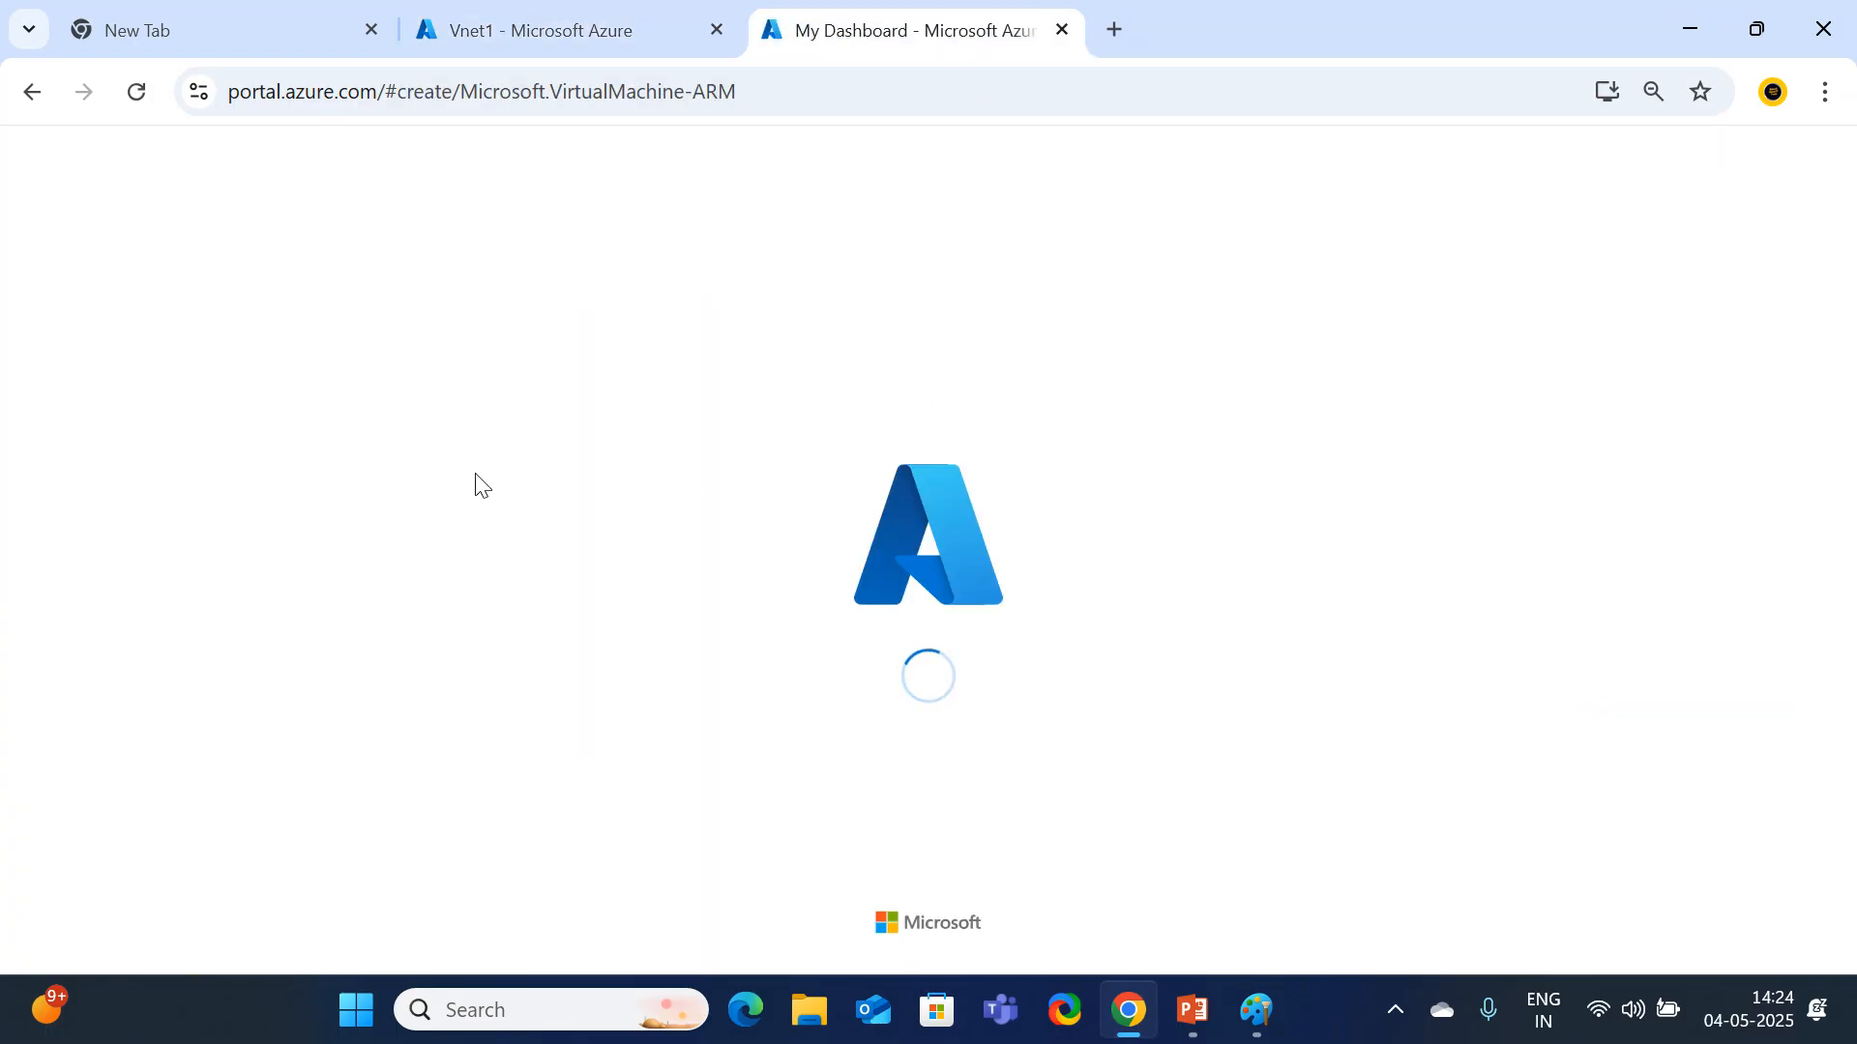
{"action": "left_click", "coordinate": [594, 31]}
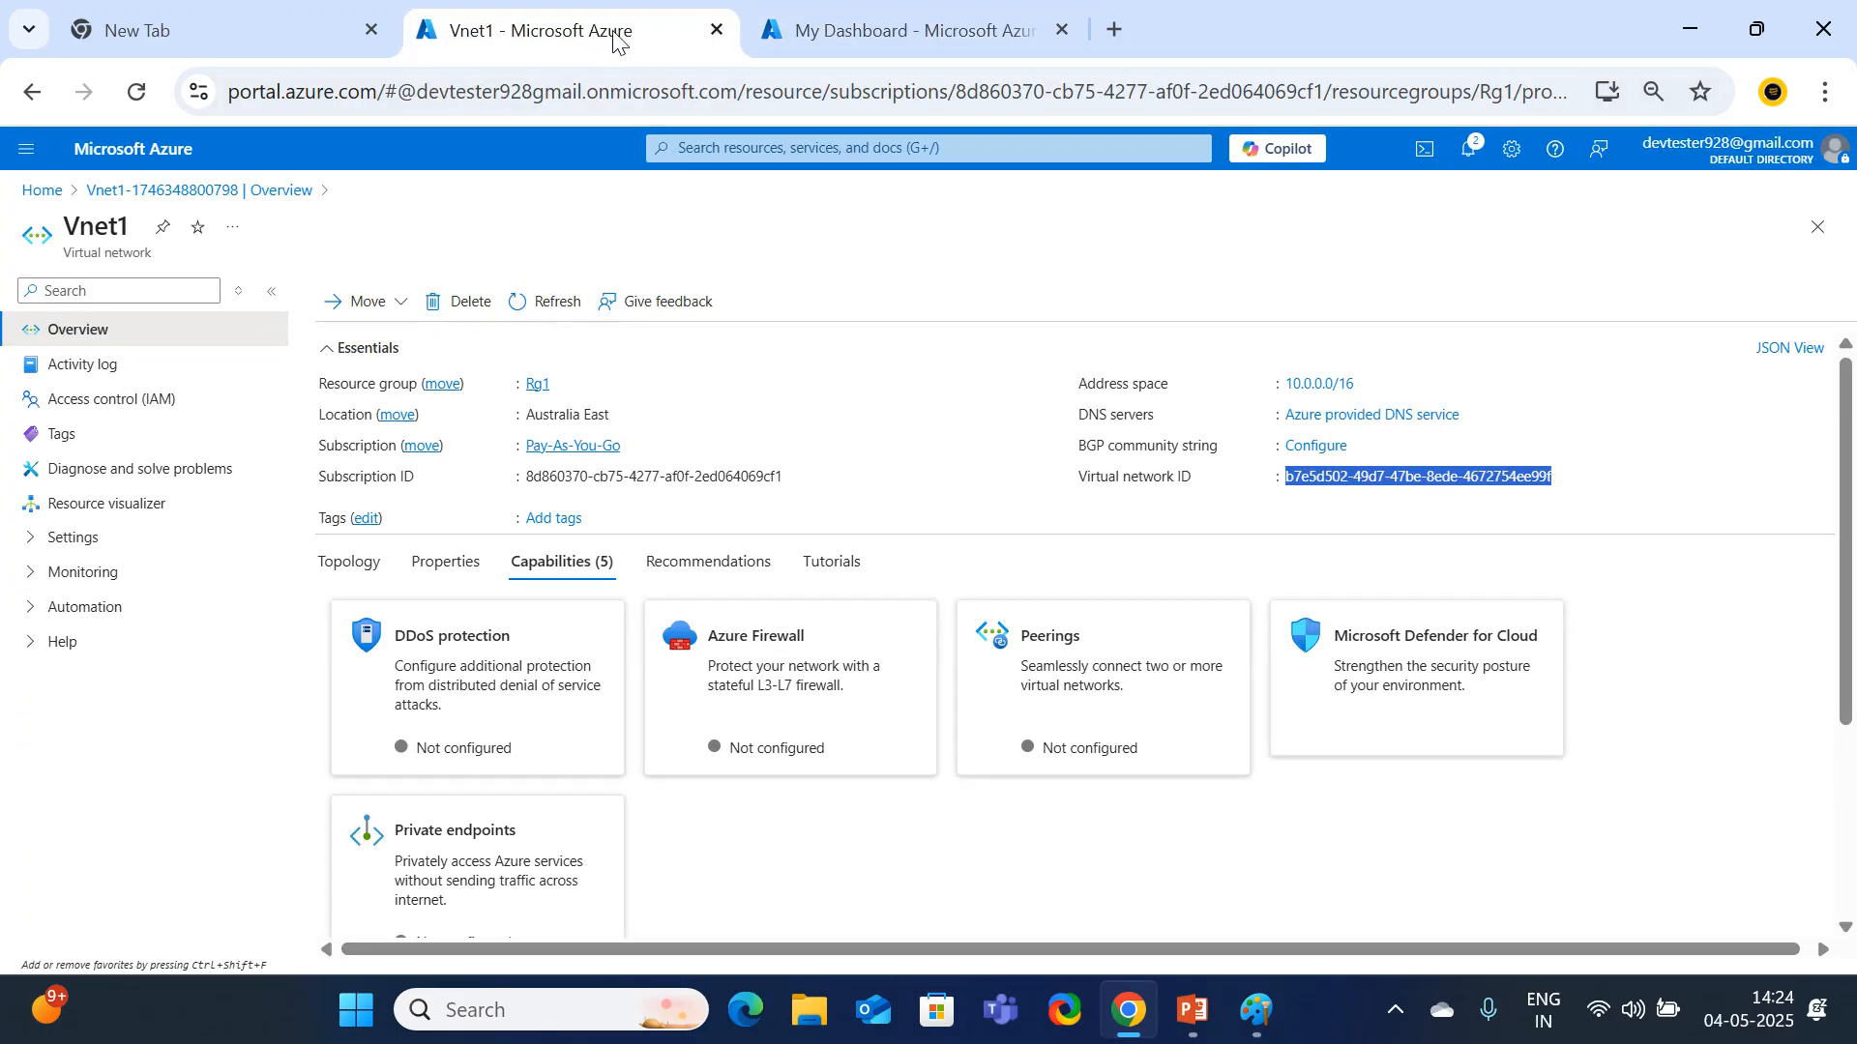
{"action": "left_click", "coordinate": [929, 35]}
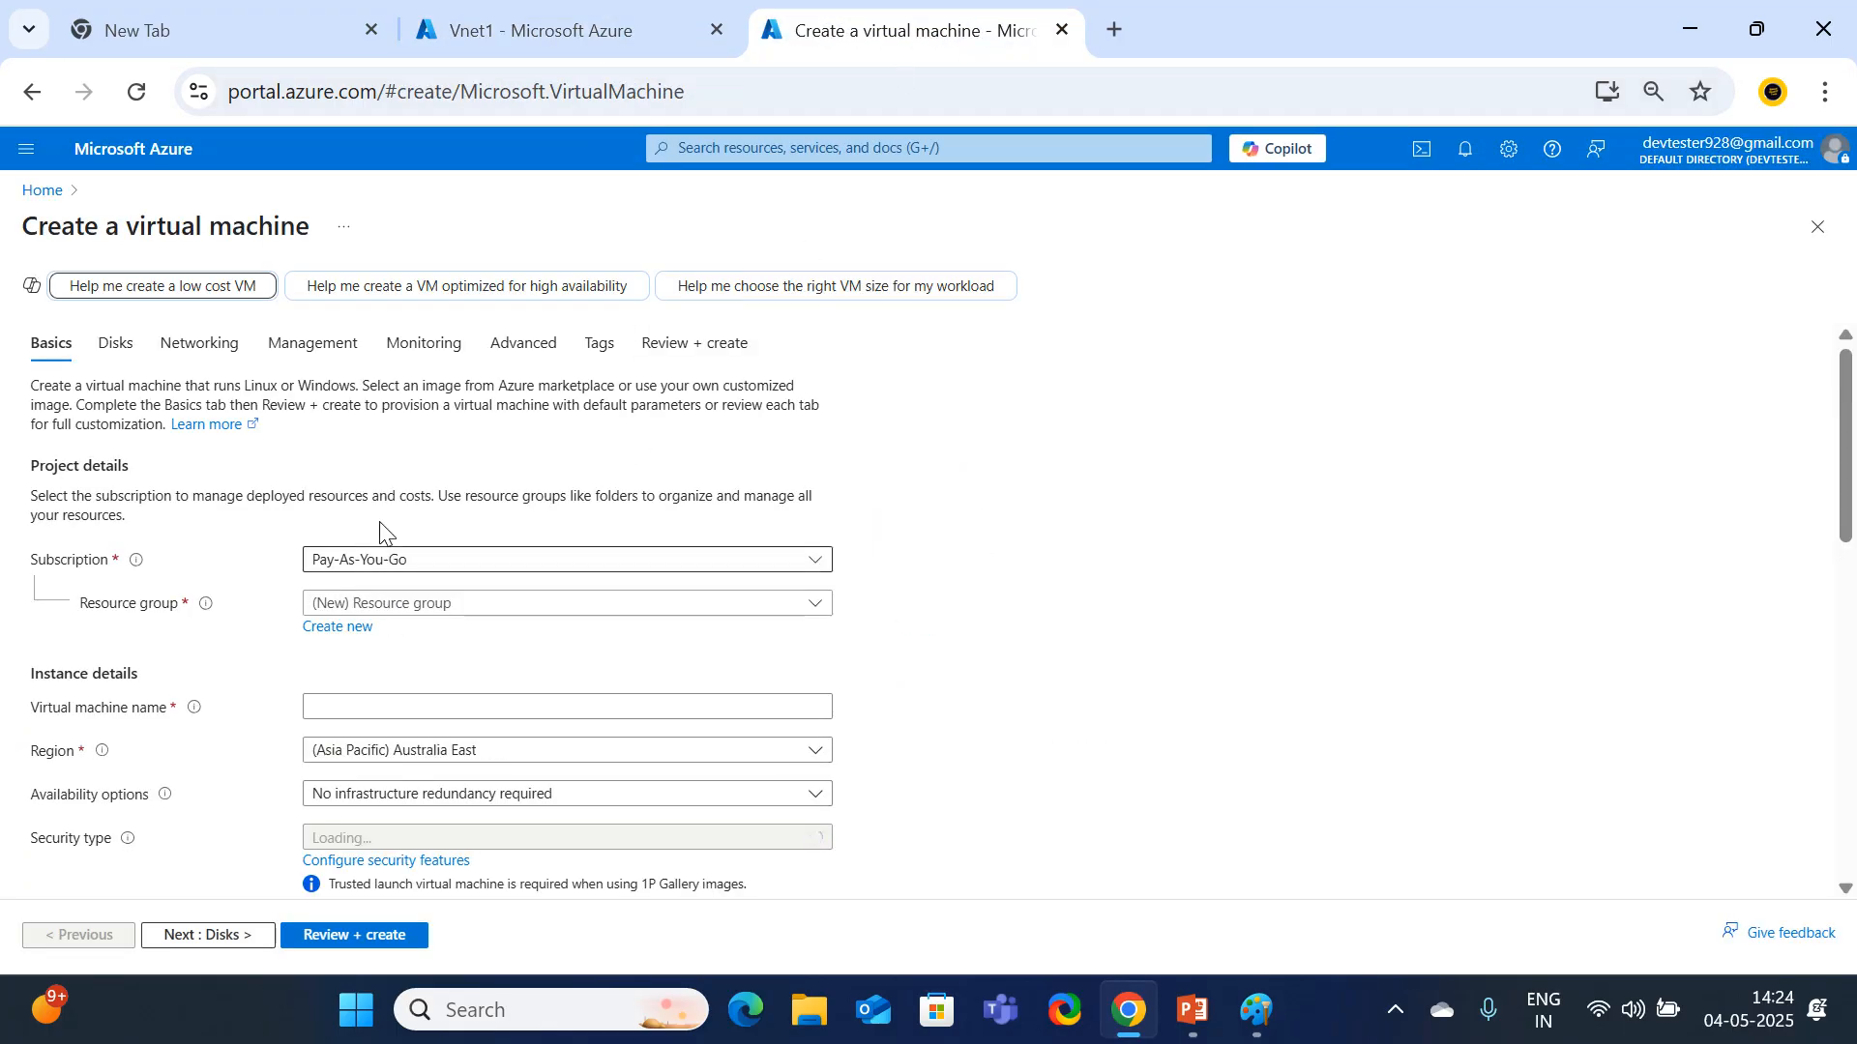
{"action": "left_click", "coordinate": [200, 344]}
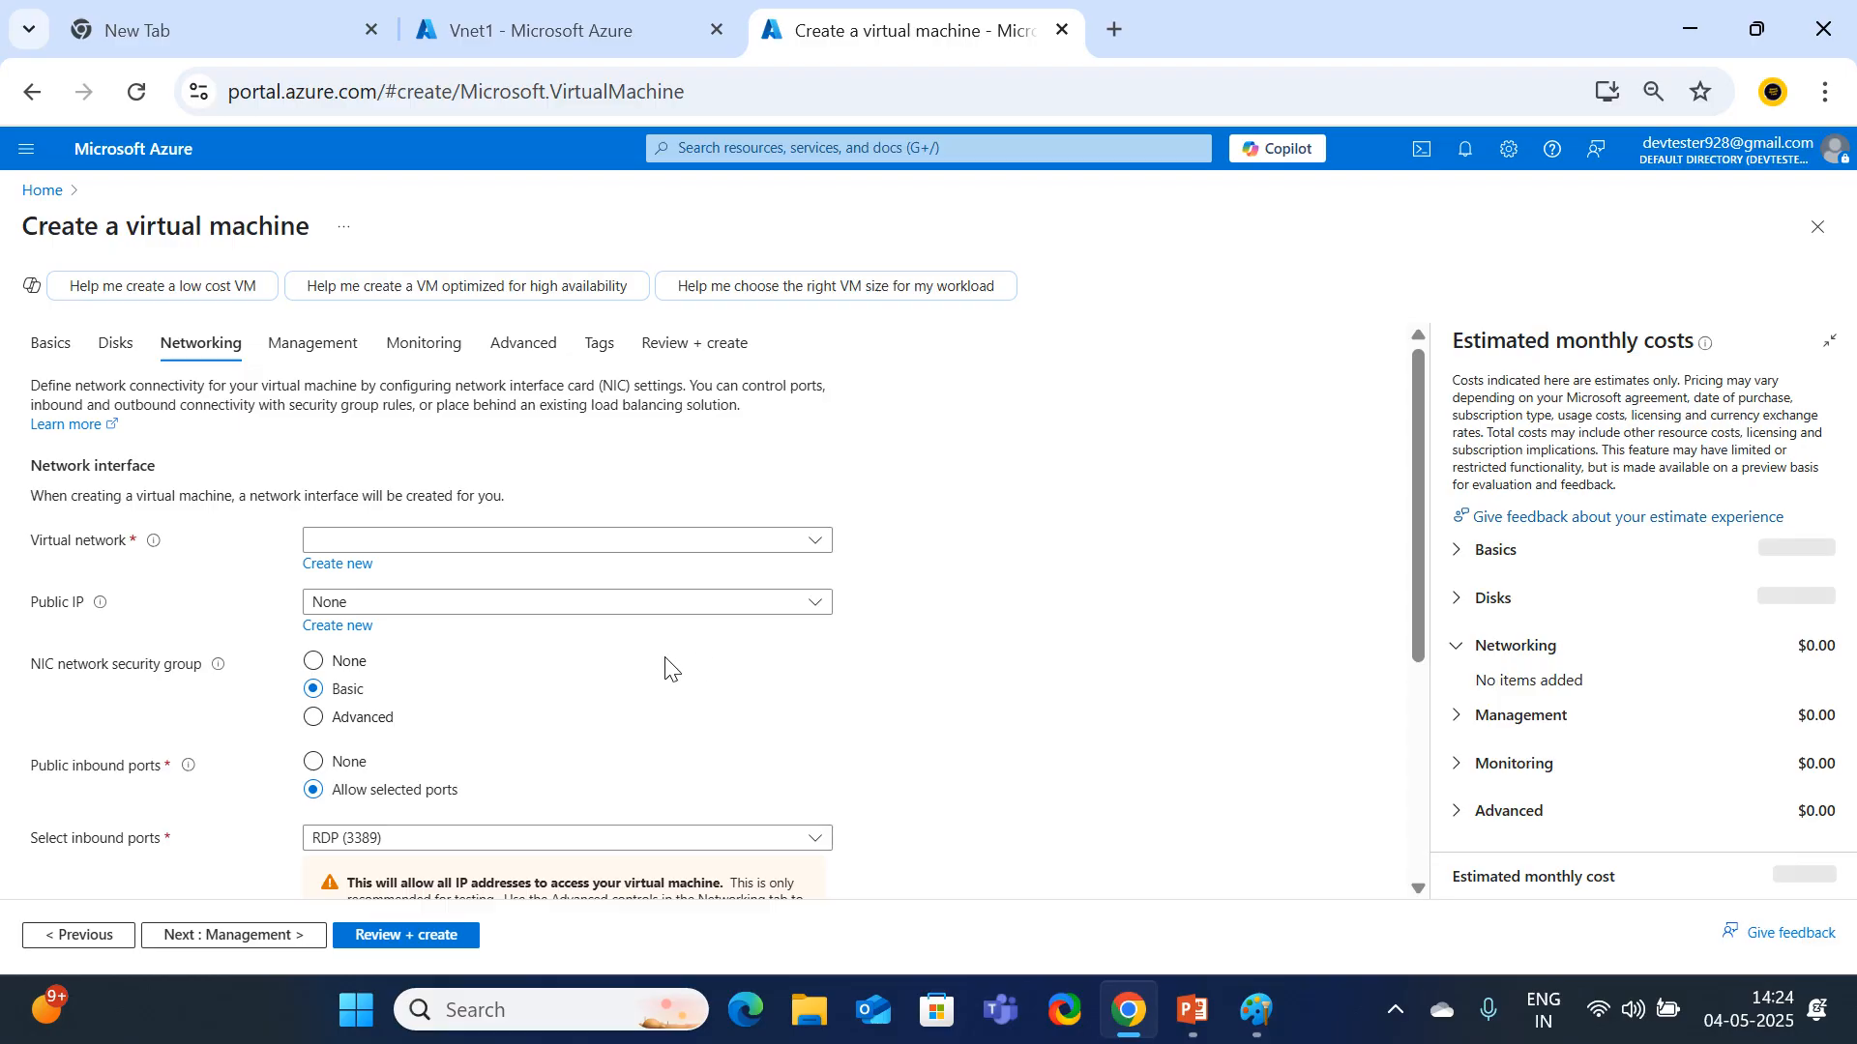
{"action": "left_click", "coordinate": [810, 544]}
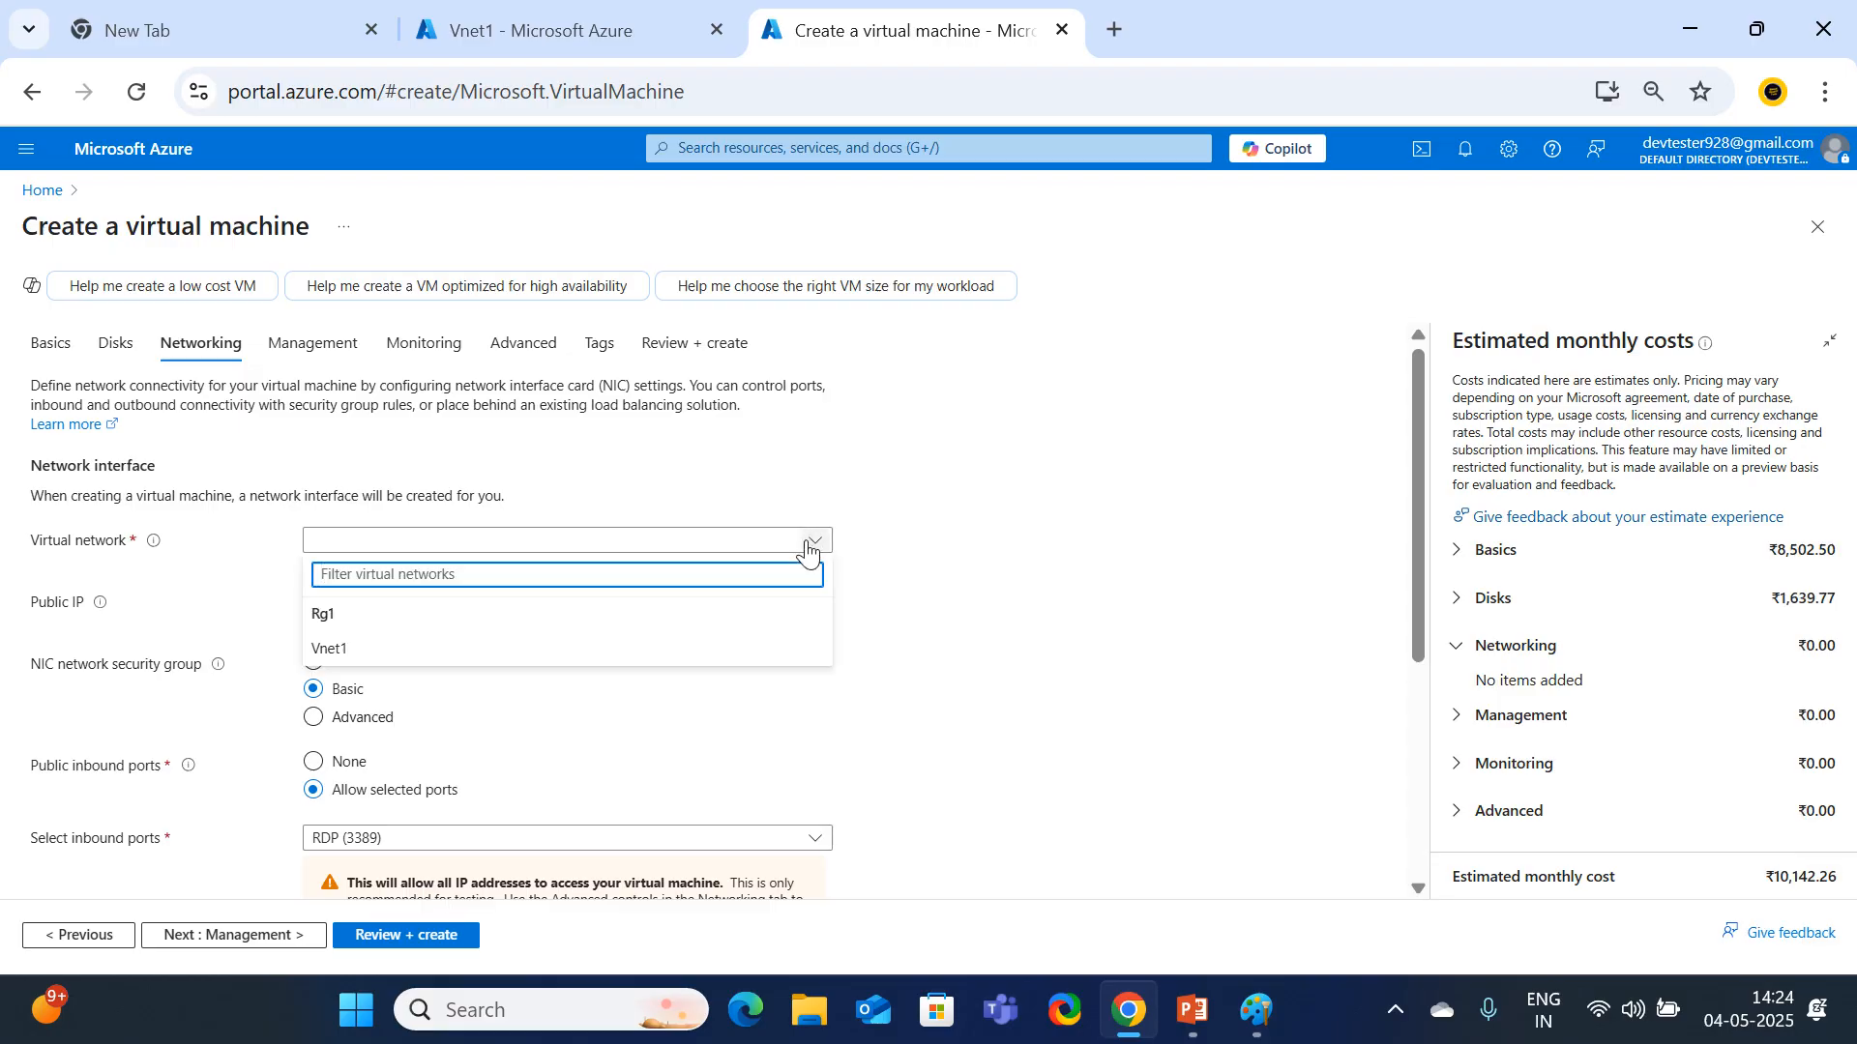
Assign the virtual machine to virtual network Vnet1 and its subnet1 (10.0.1.0/24).
{"action": "left_click", "coordinate": [340, 655]}
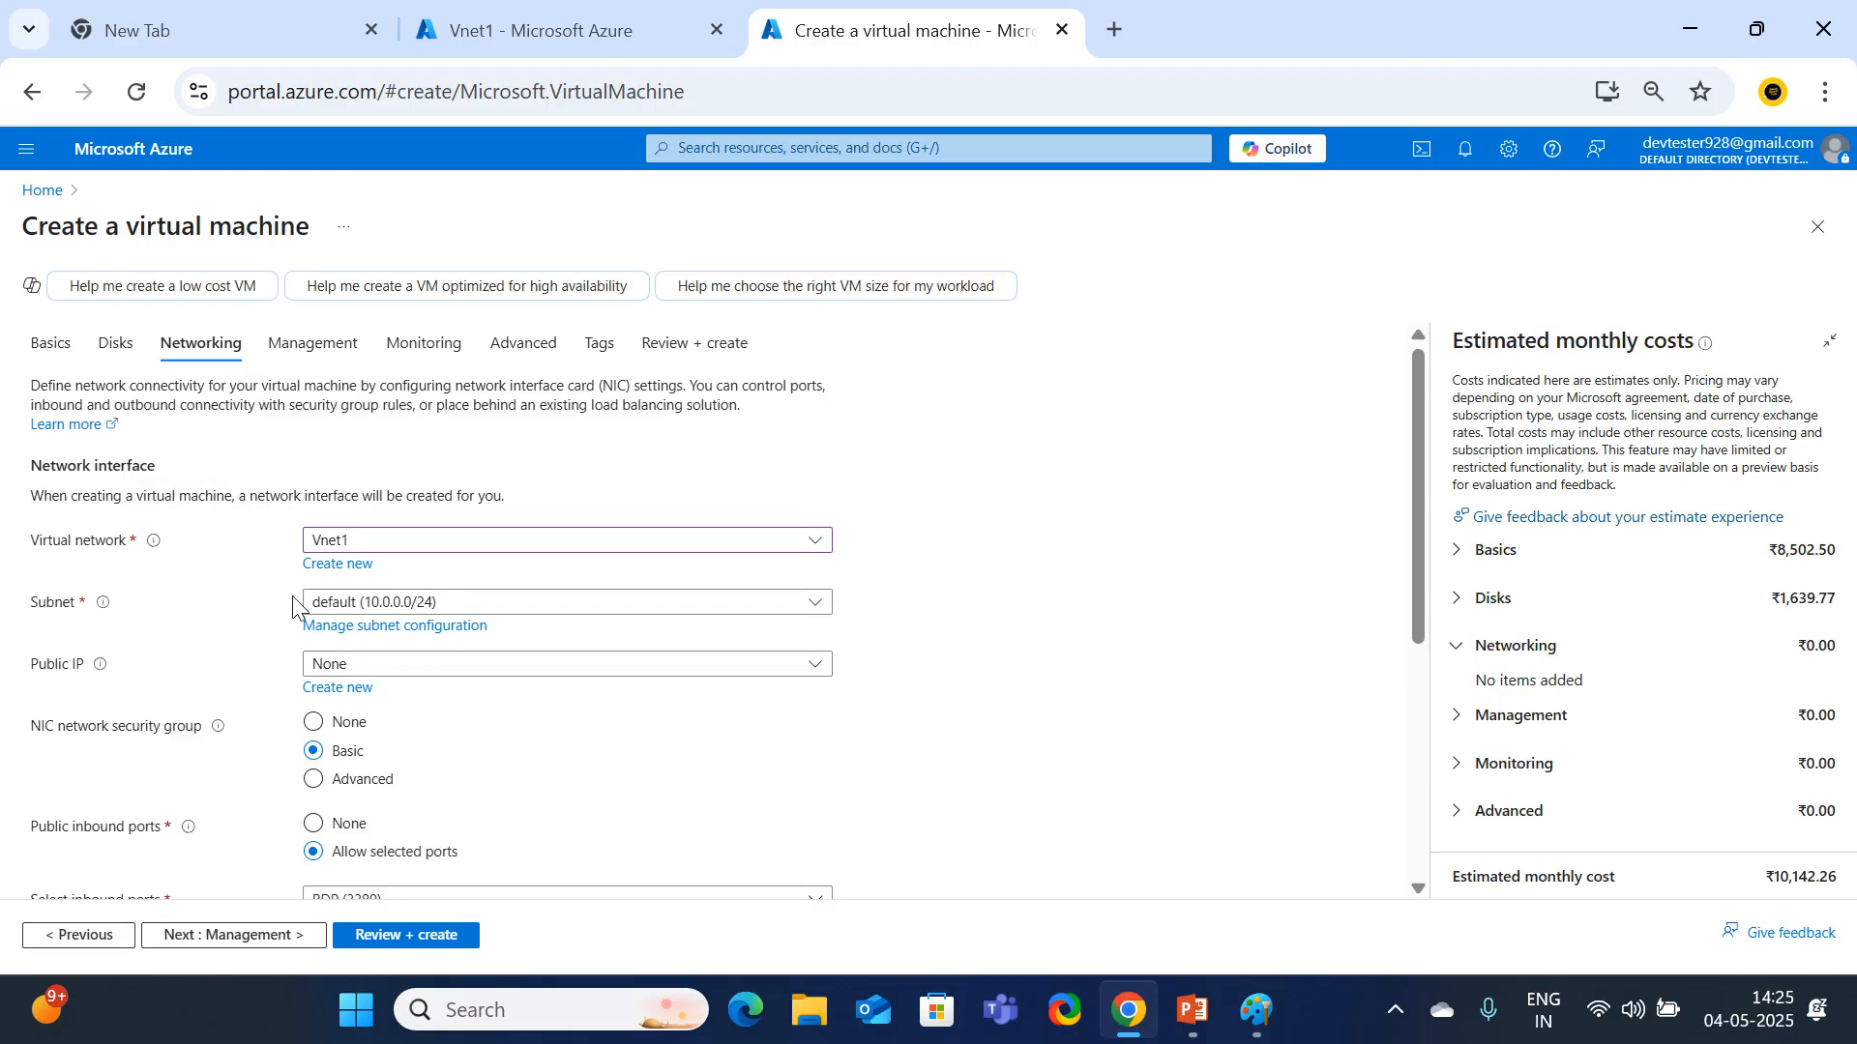
{"action": "left_click", "coordinate": [808, 608]}
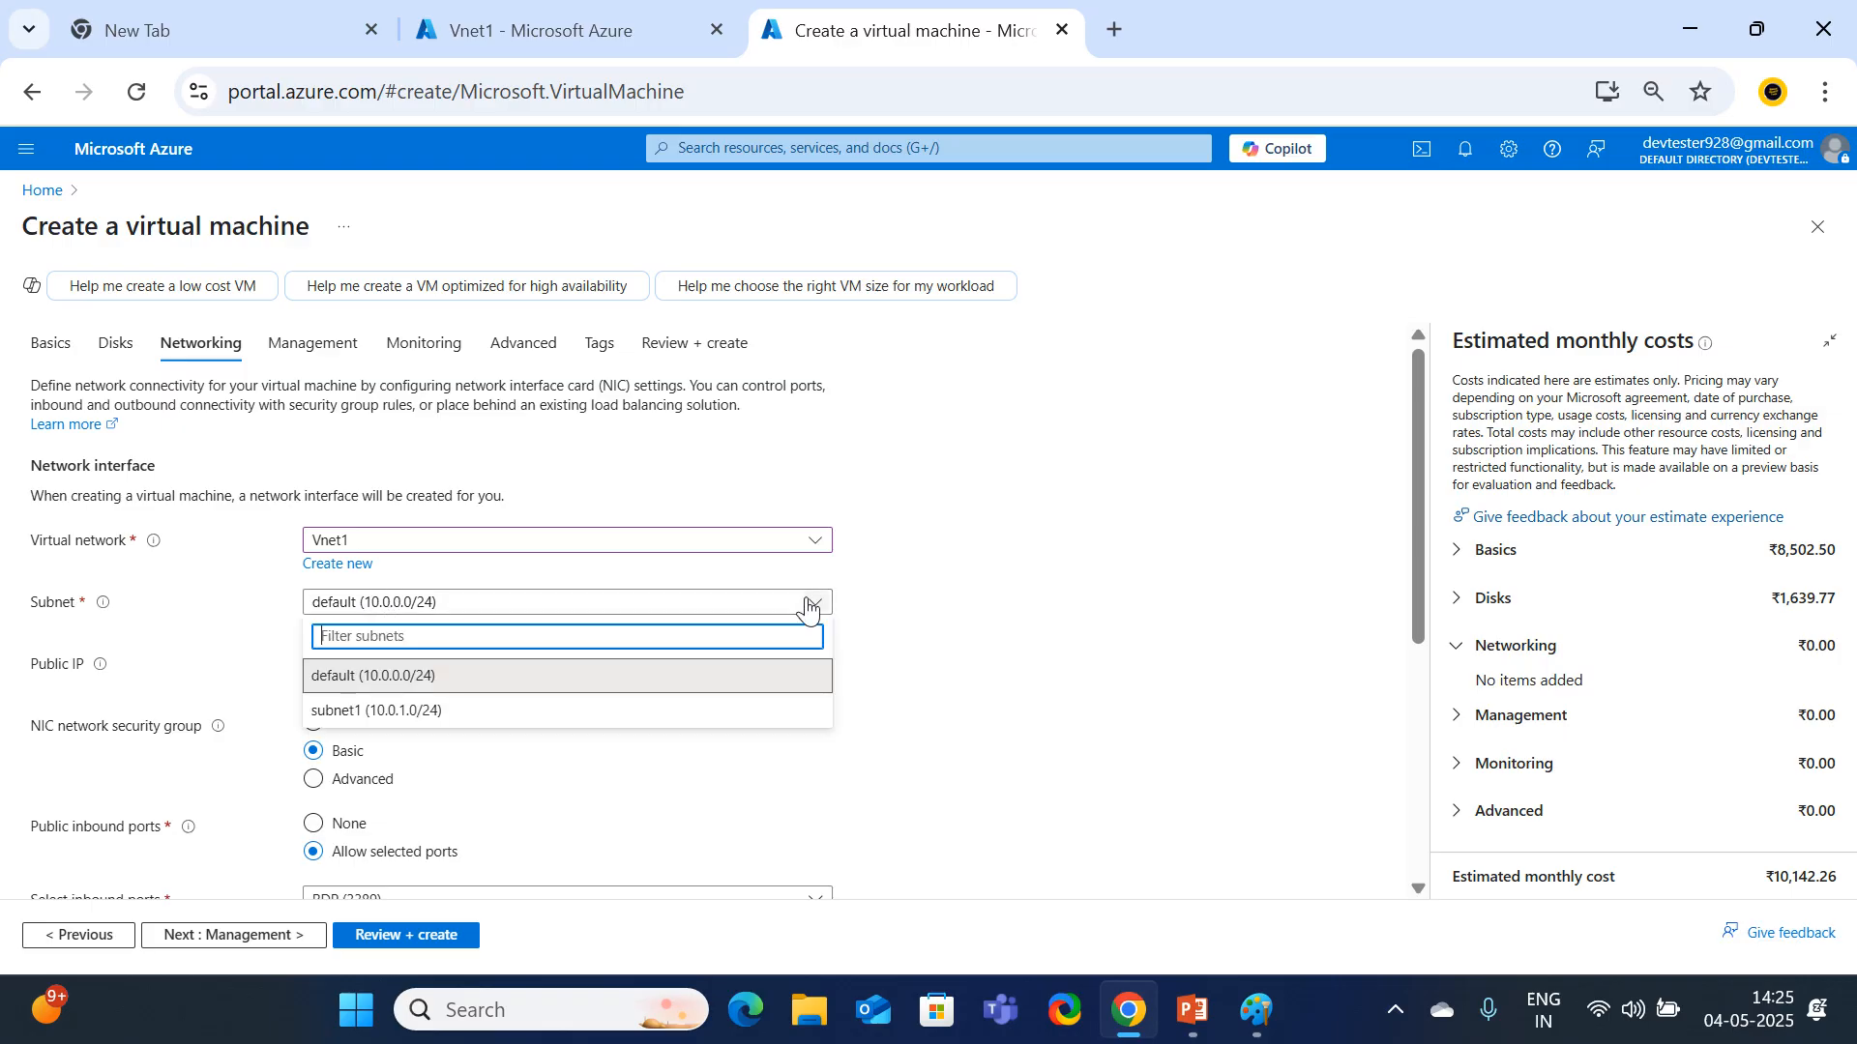
{"action": "left_click", "coordinate": [355, 718]}
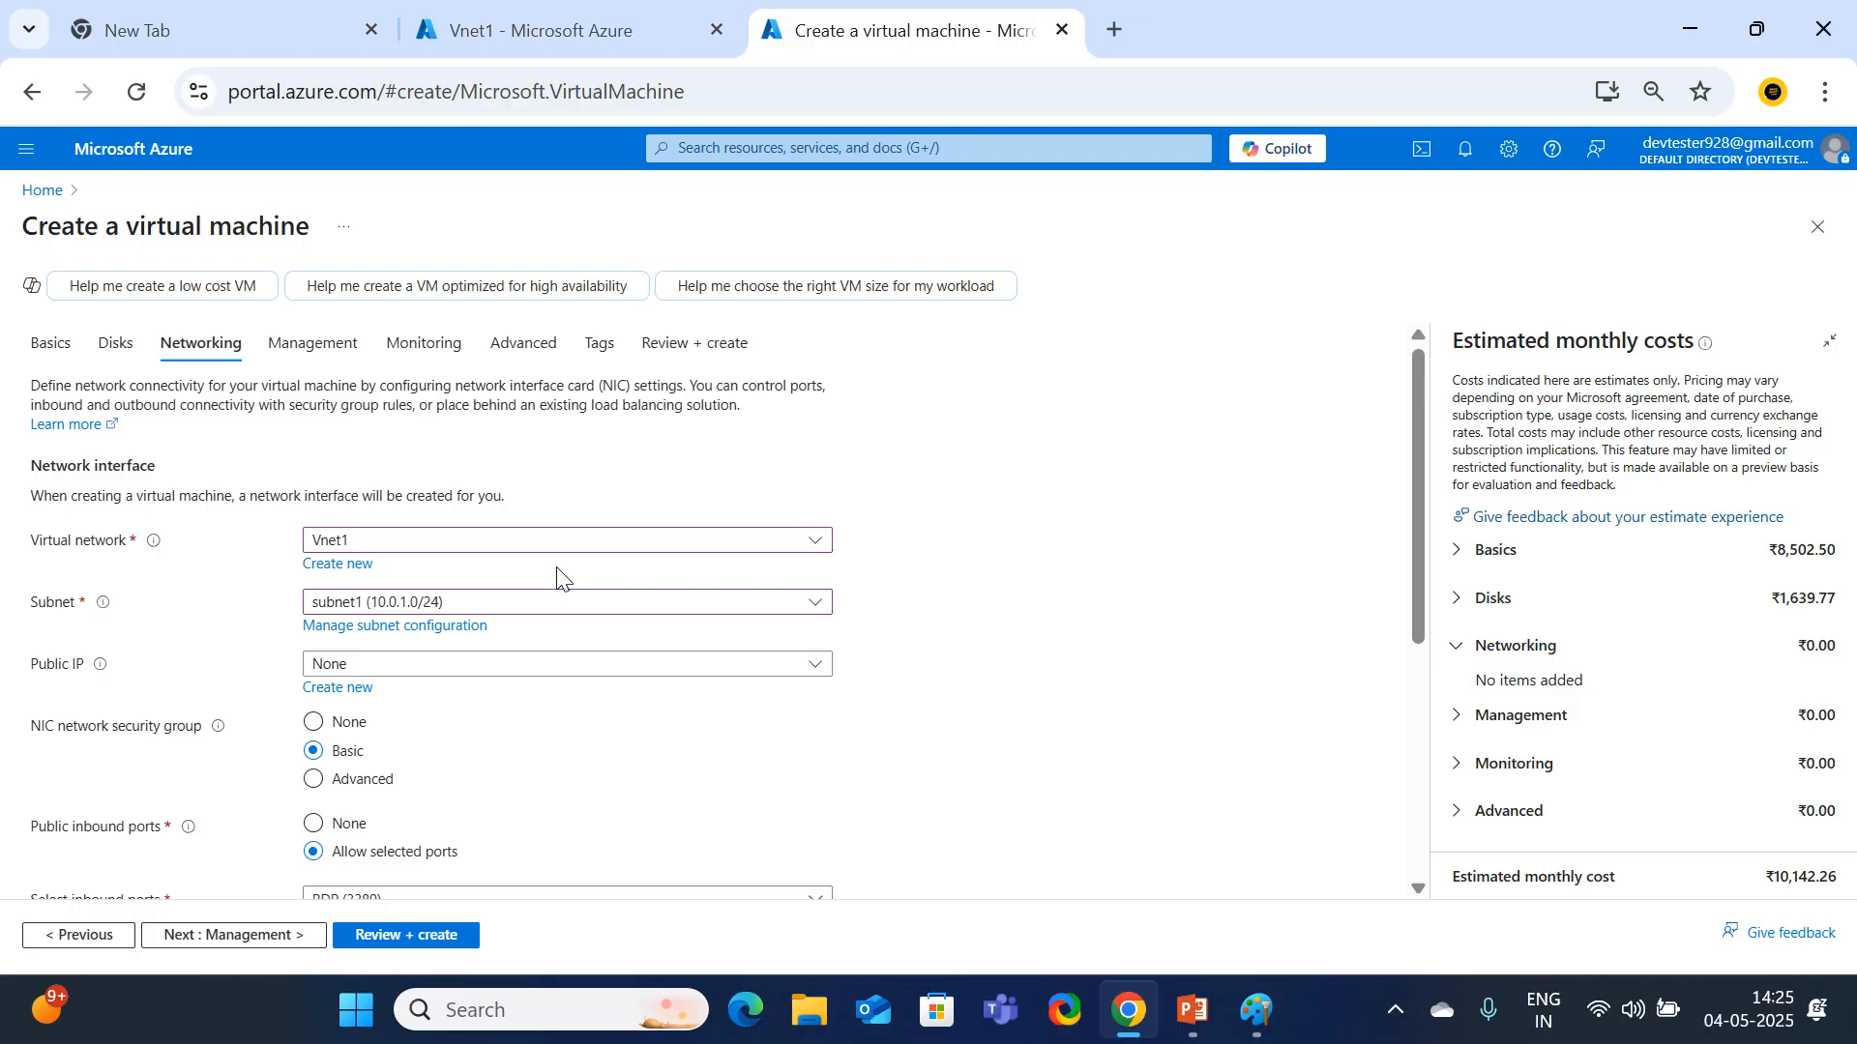
Return to the Vnet1 resource, open its address space settings and change the address range to 10.0.0.0/18.
{"action": "left_click", "coordinate": [546, 25]}
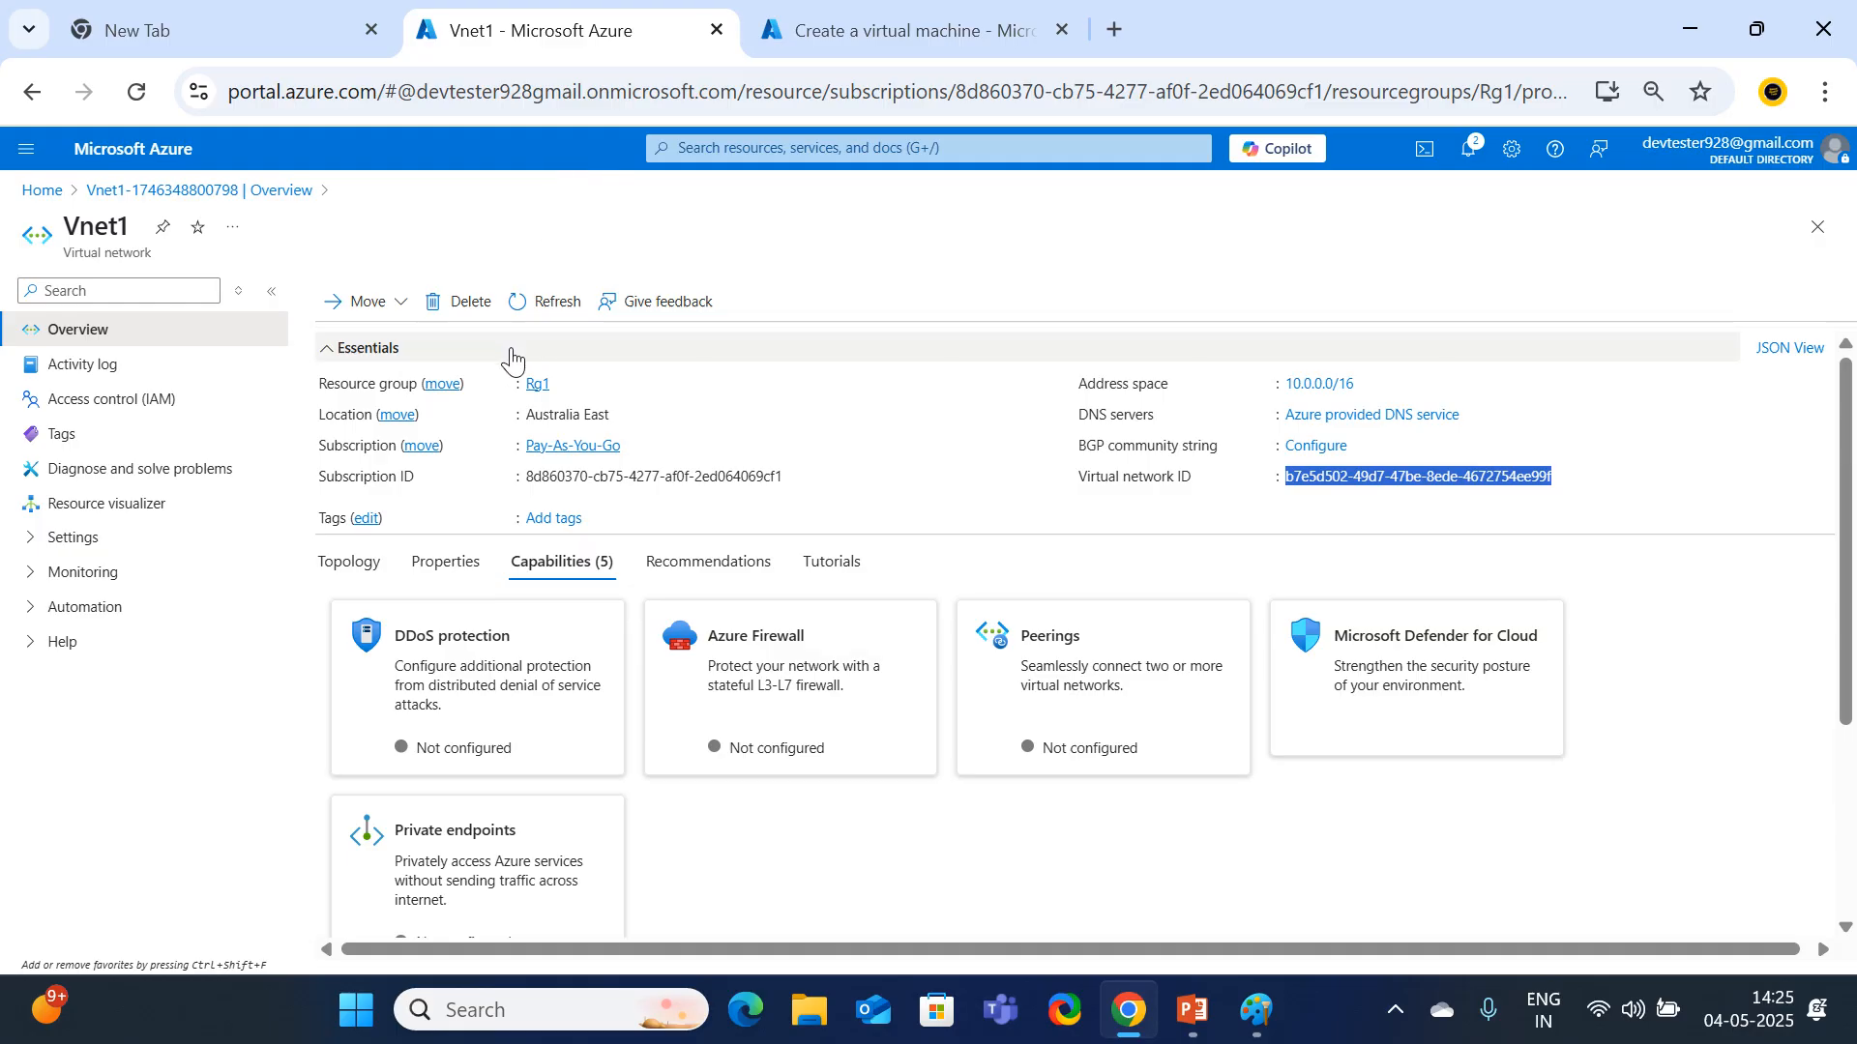
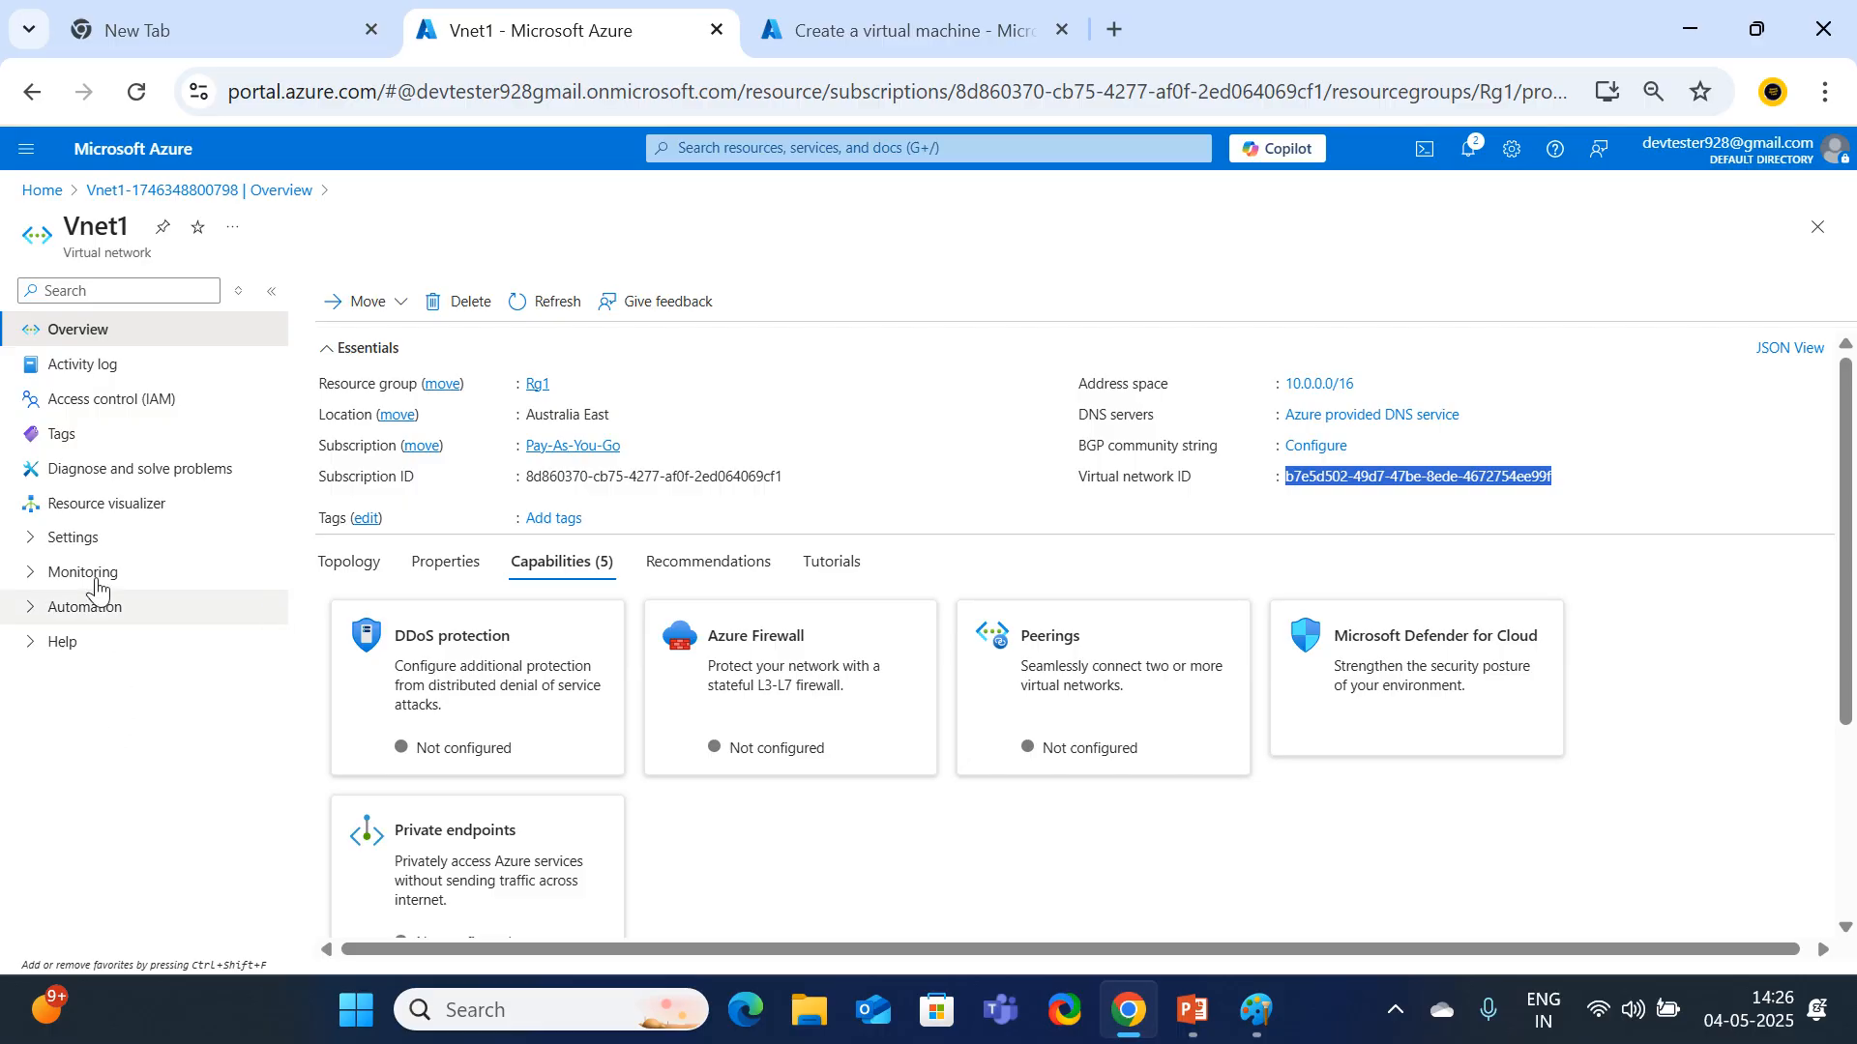
{"action": "left_click", "coordinate": [36, 558]}
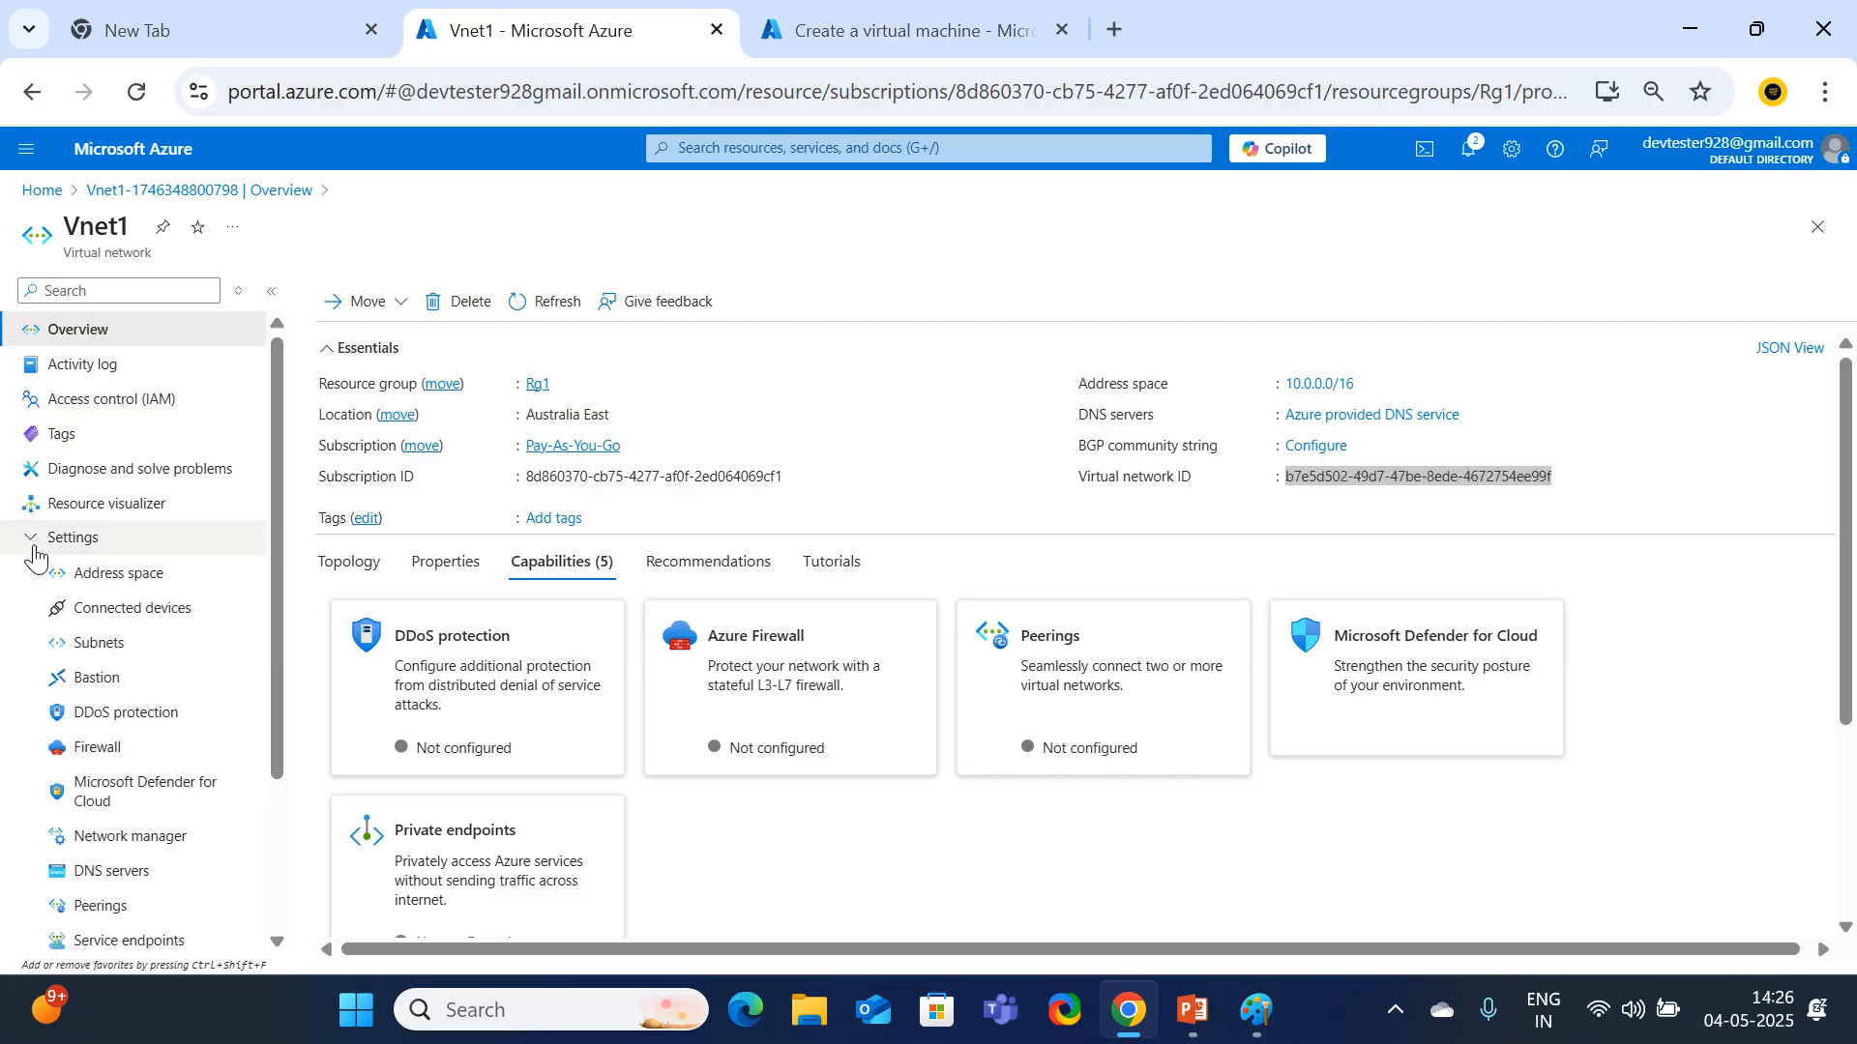
{"action": "left_click", "coordinate": [142, 592]}
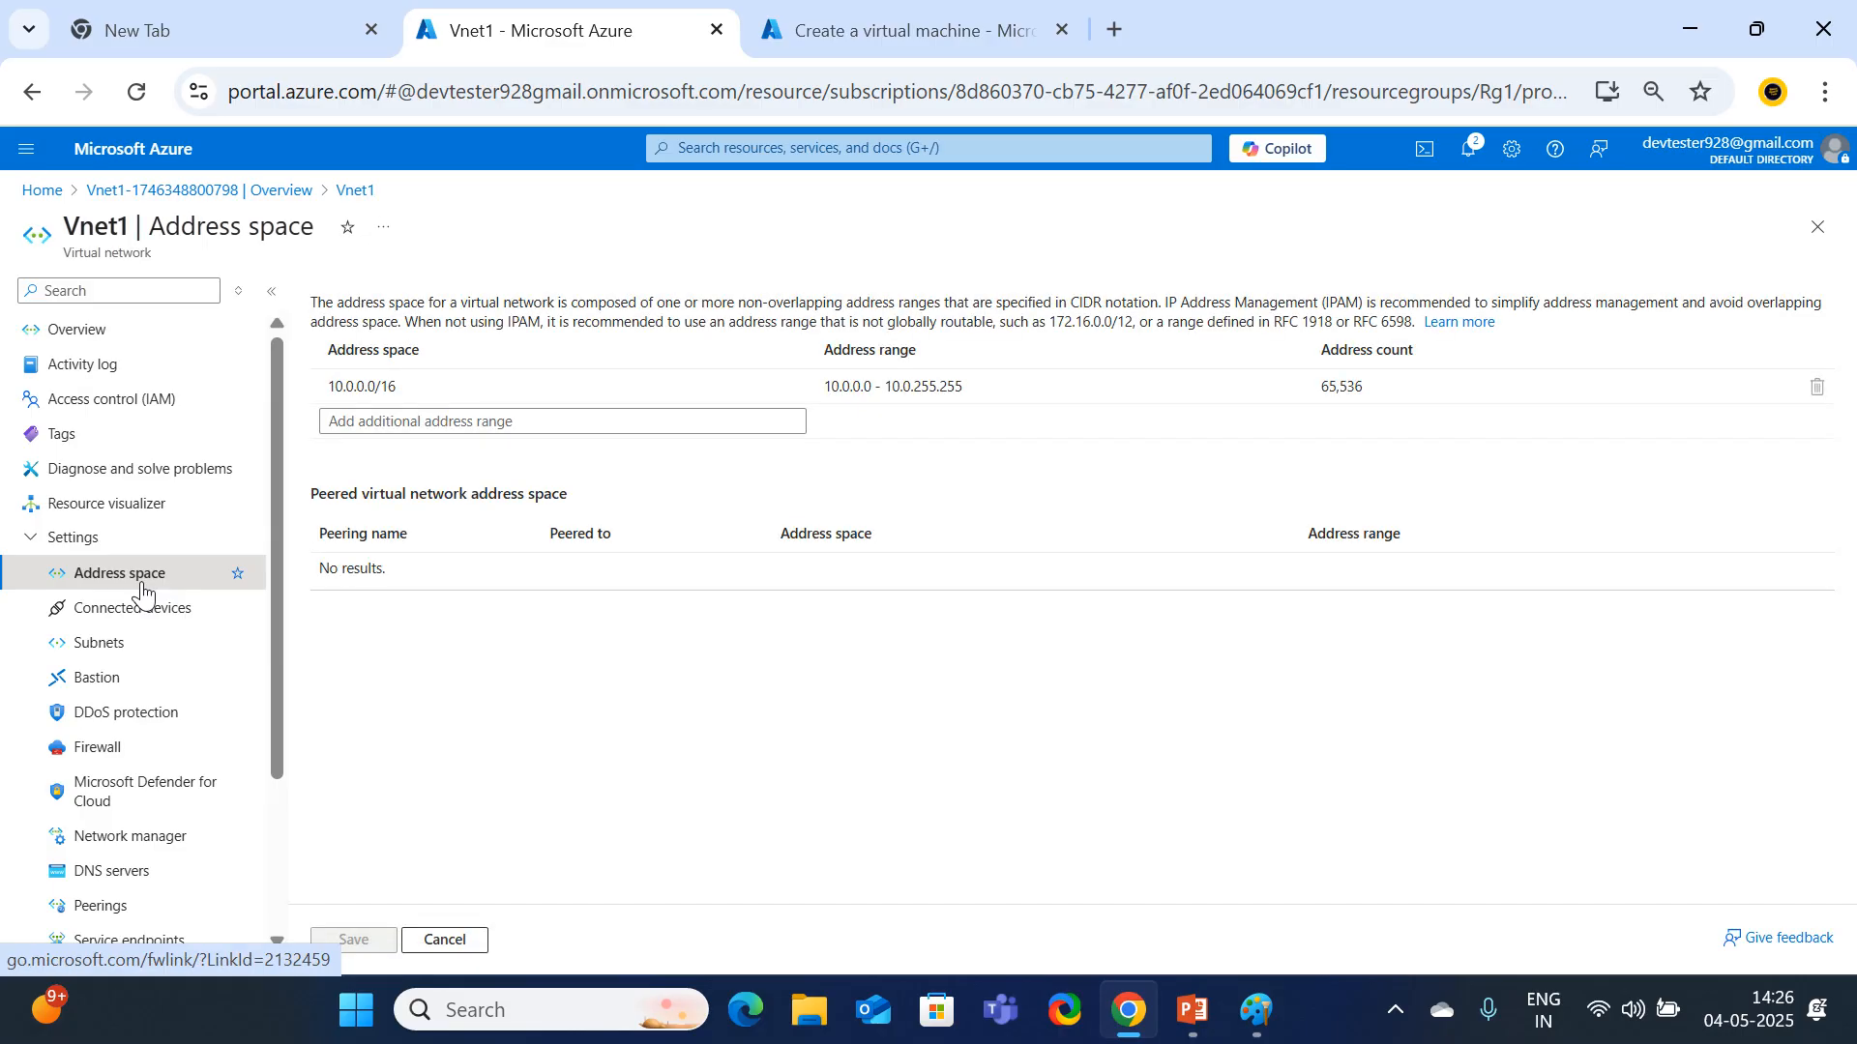
{"action": "left_click", "coordinate": [439, 384]}
{"action": "key", "text": "BackSpace"}
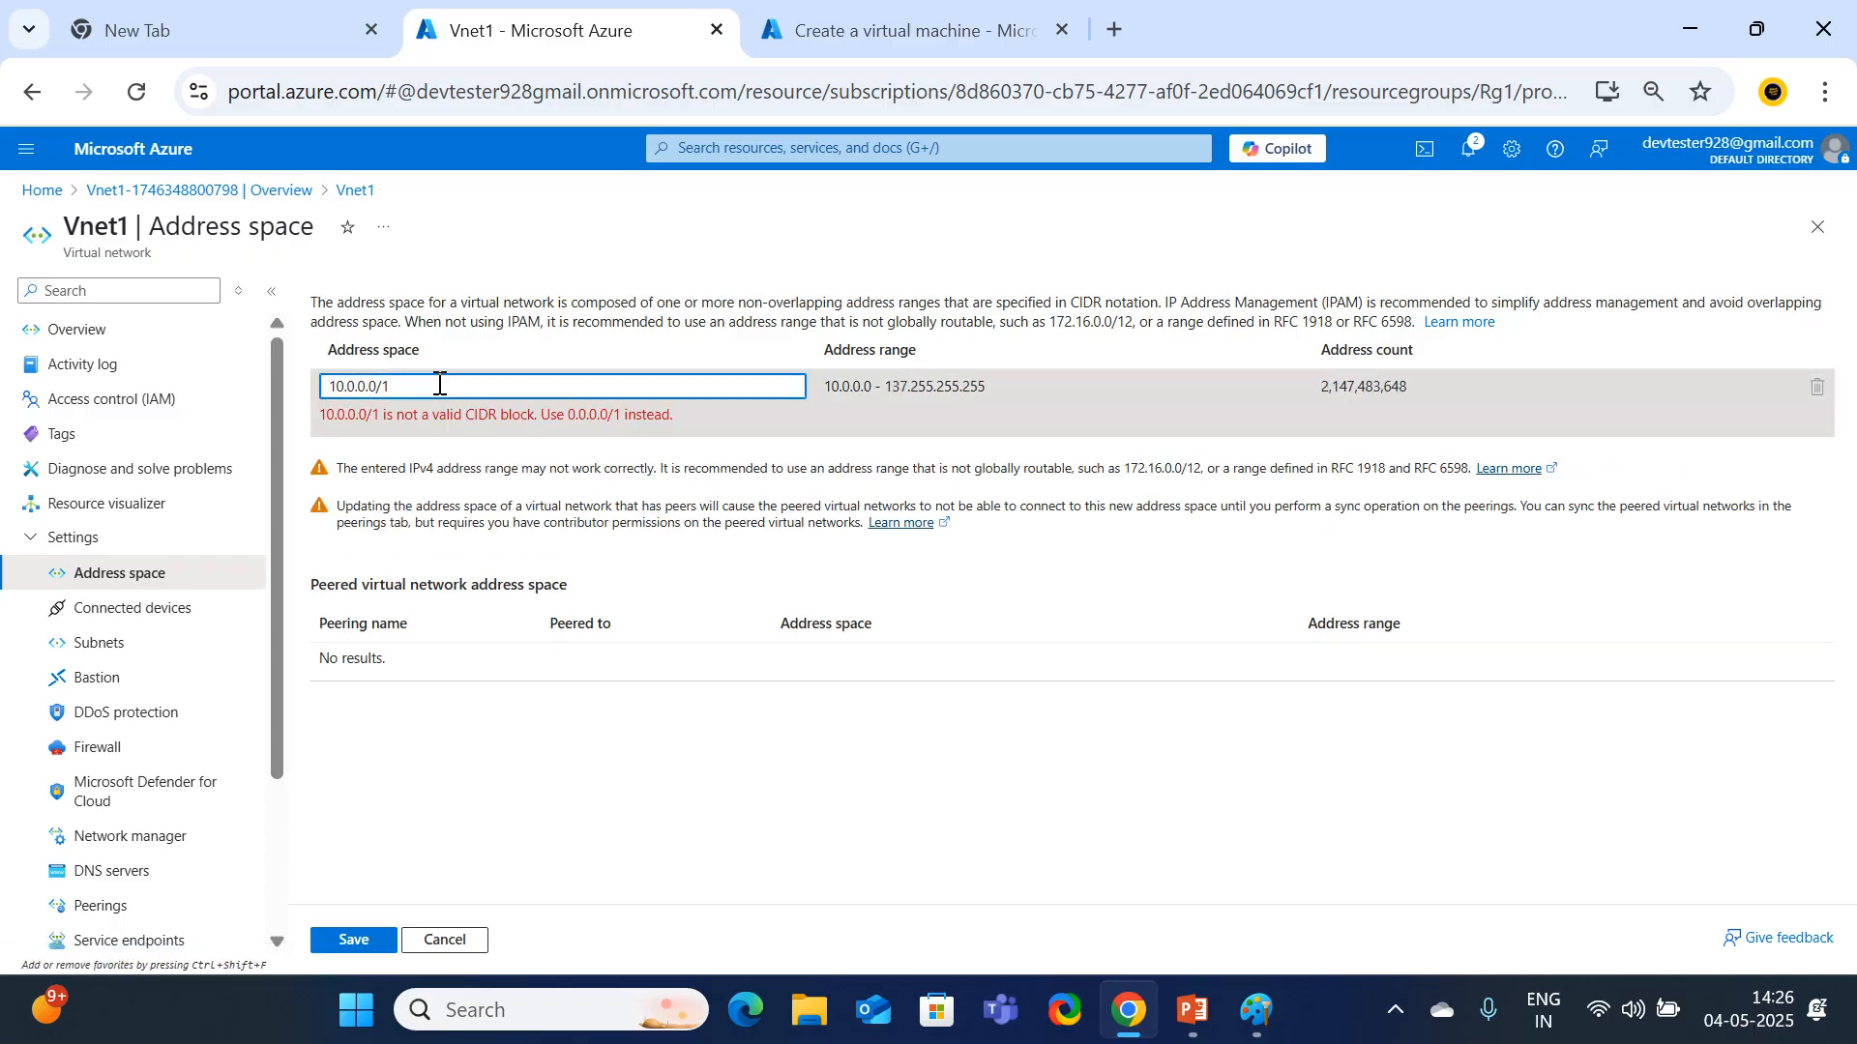
{"action": "type", "text": "8"}
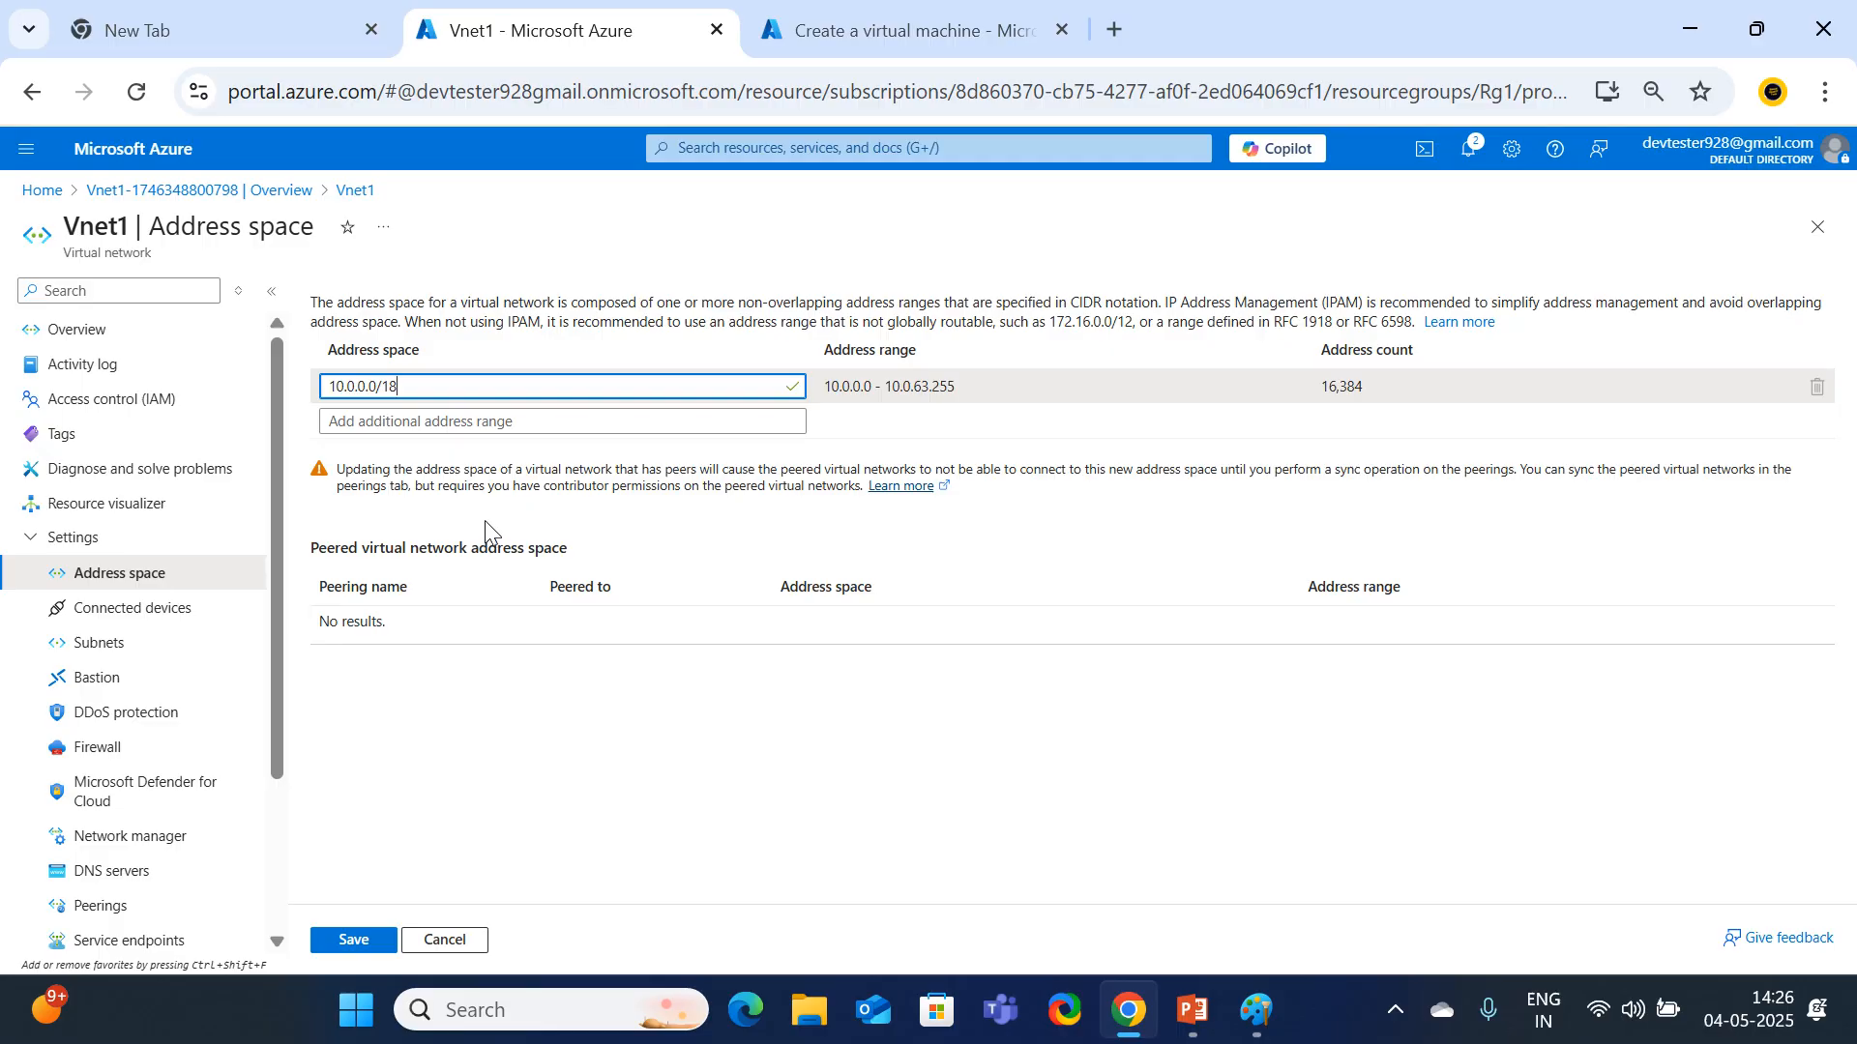
Set Vnet1's address range to 10.0.0.0/16 and save the address space settings.
{"action": "key", "text": "BackSpace"}
{"action": "key", "text": "BackSpace"}
{"action": "type", "text": "16"}
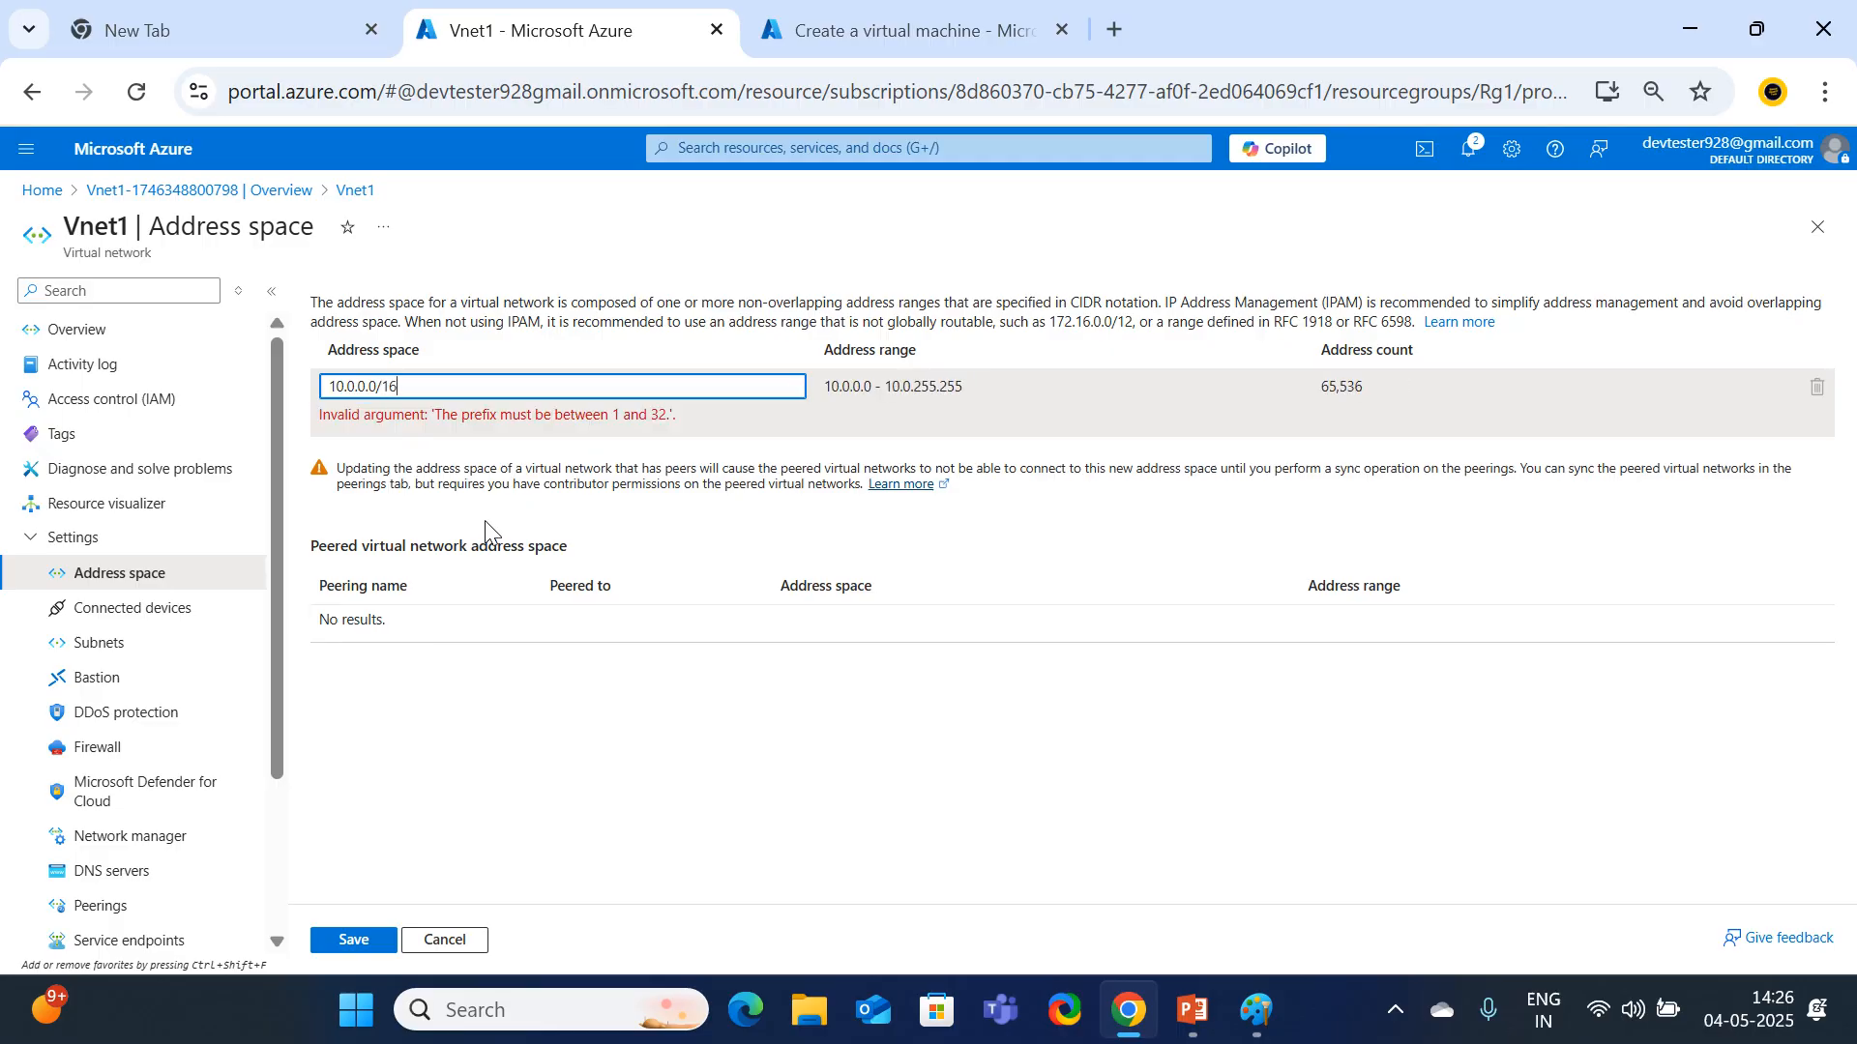
{"action": "left_click", "coordinate": [364, 938]}
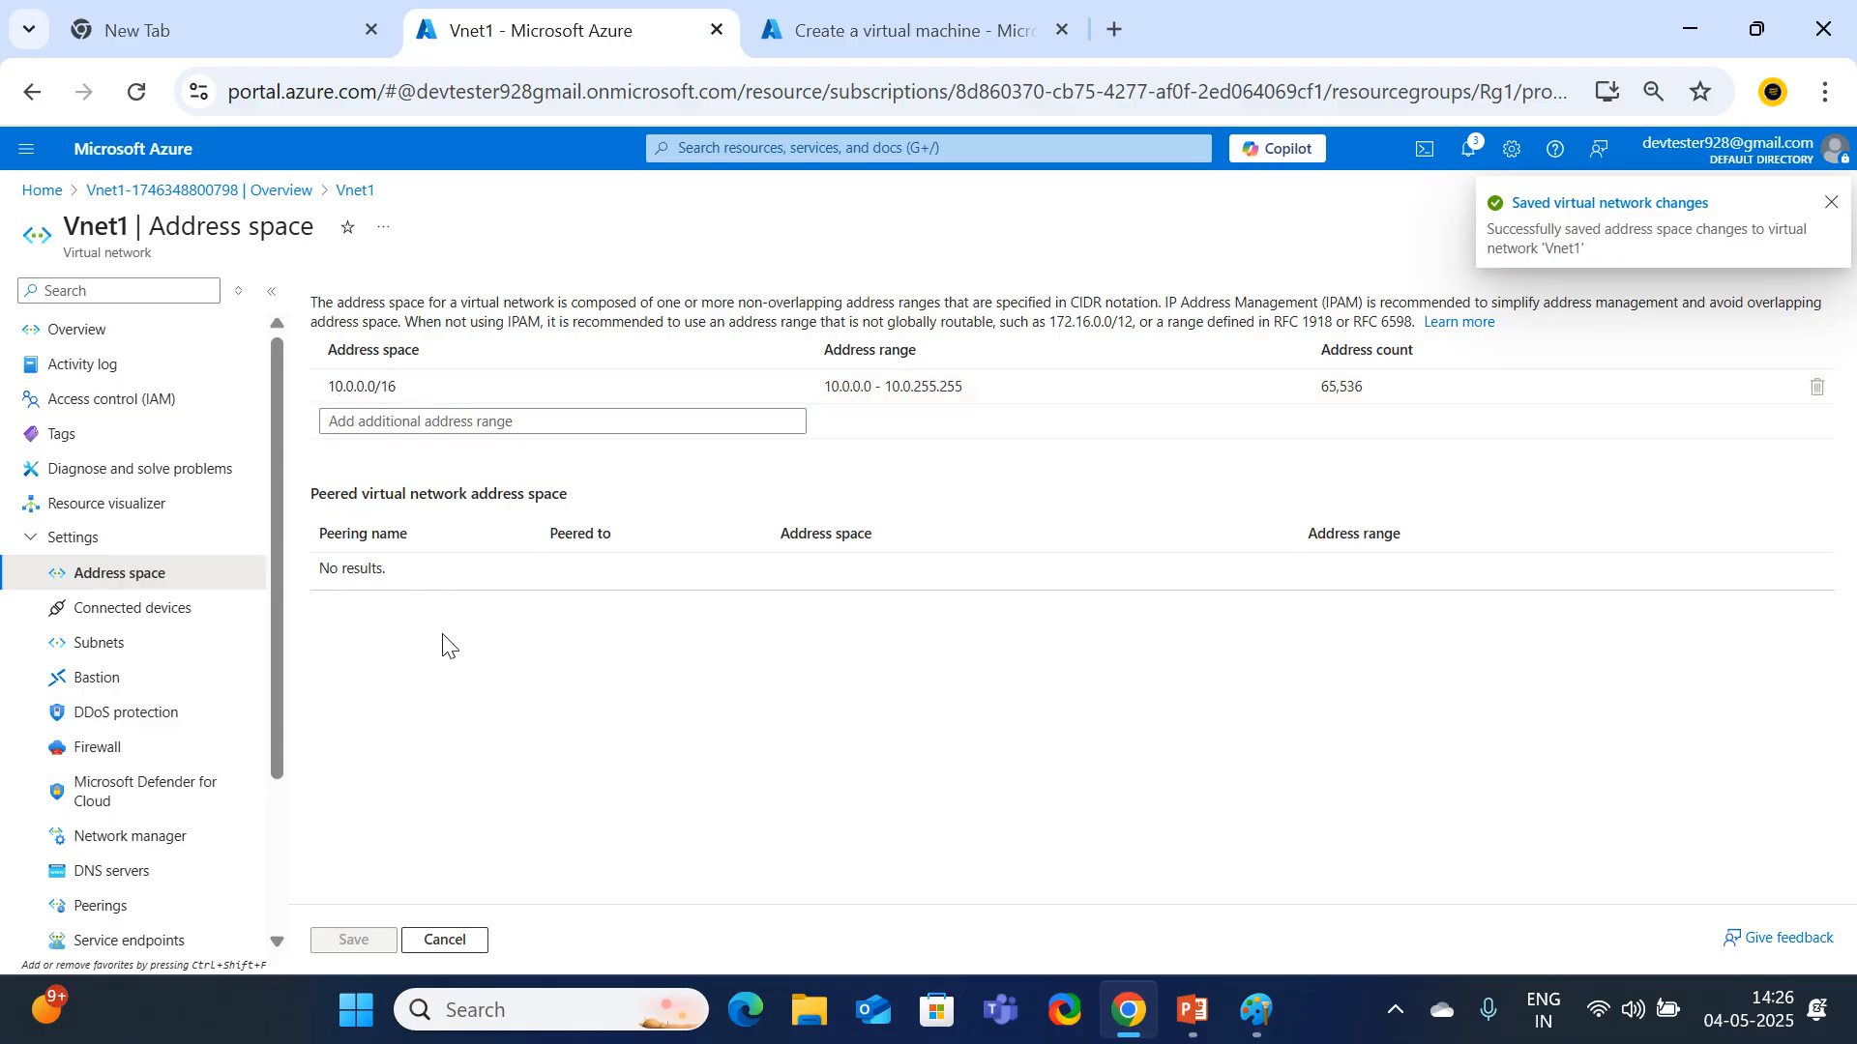
Review Vnet1's connected devices, subnets and Bastion settings, highlighting the sentence on automatic Bastion host creation.
{"action": "left_click", "coordinate": [147, 622]}
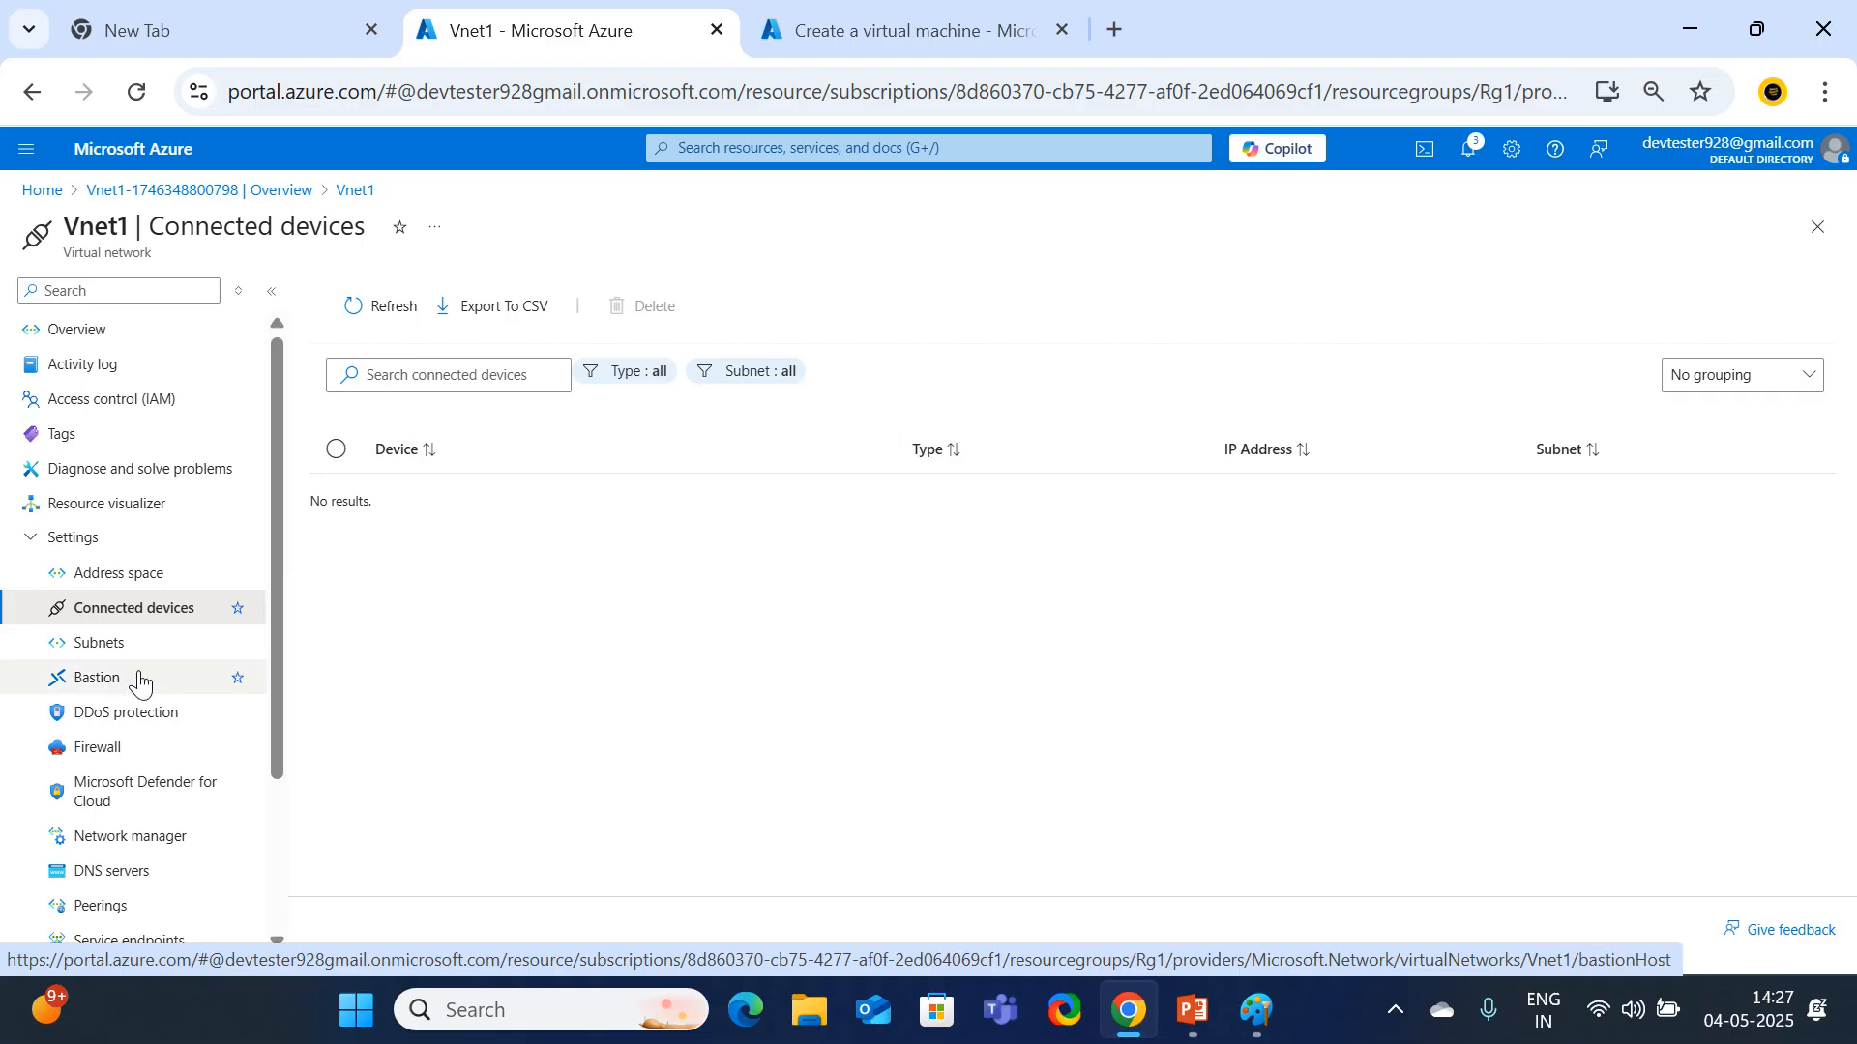
{"action": "left_click", "coordinate": [114, 645]}
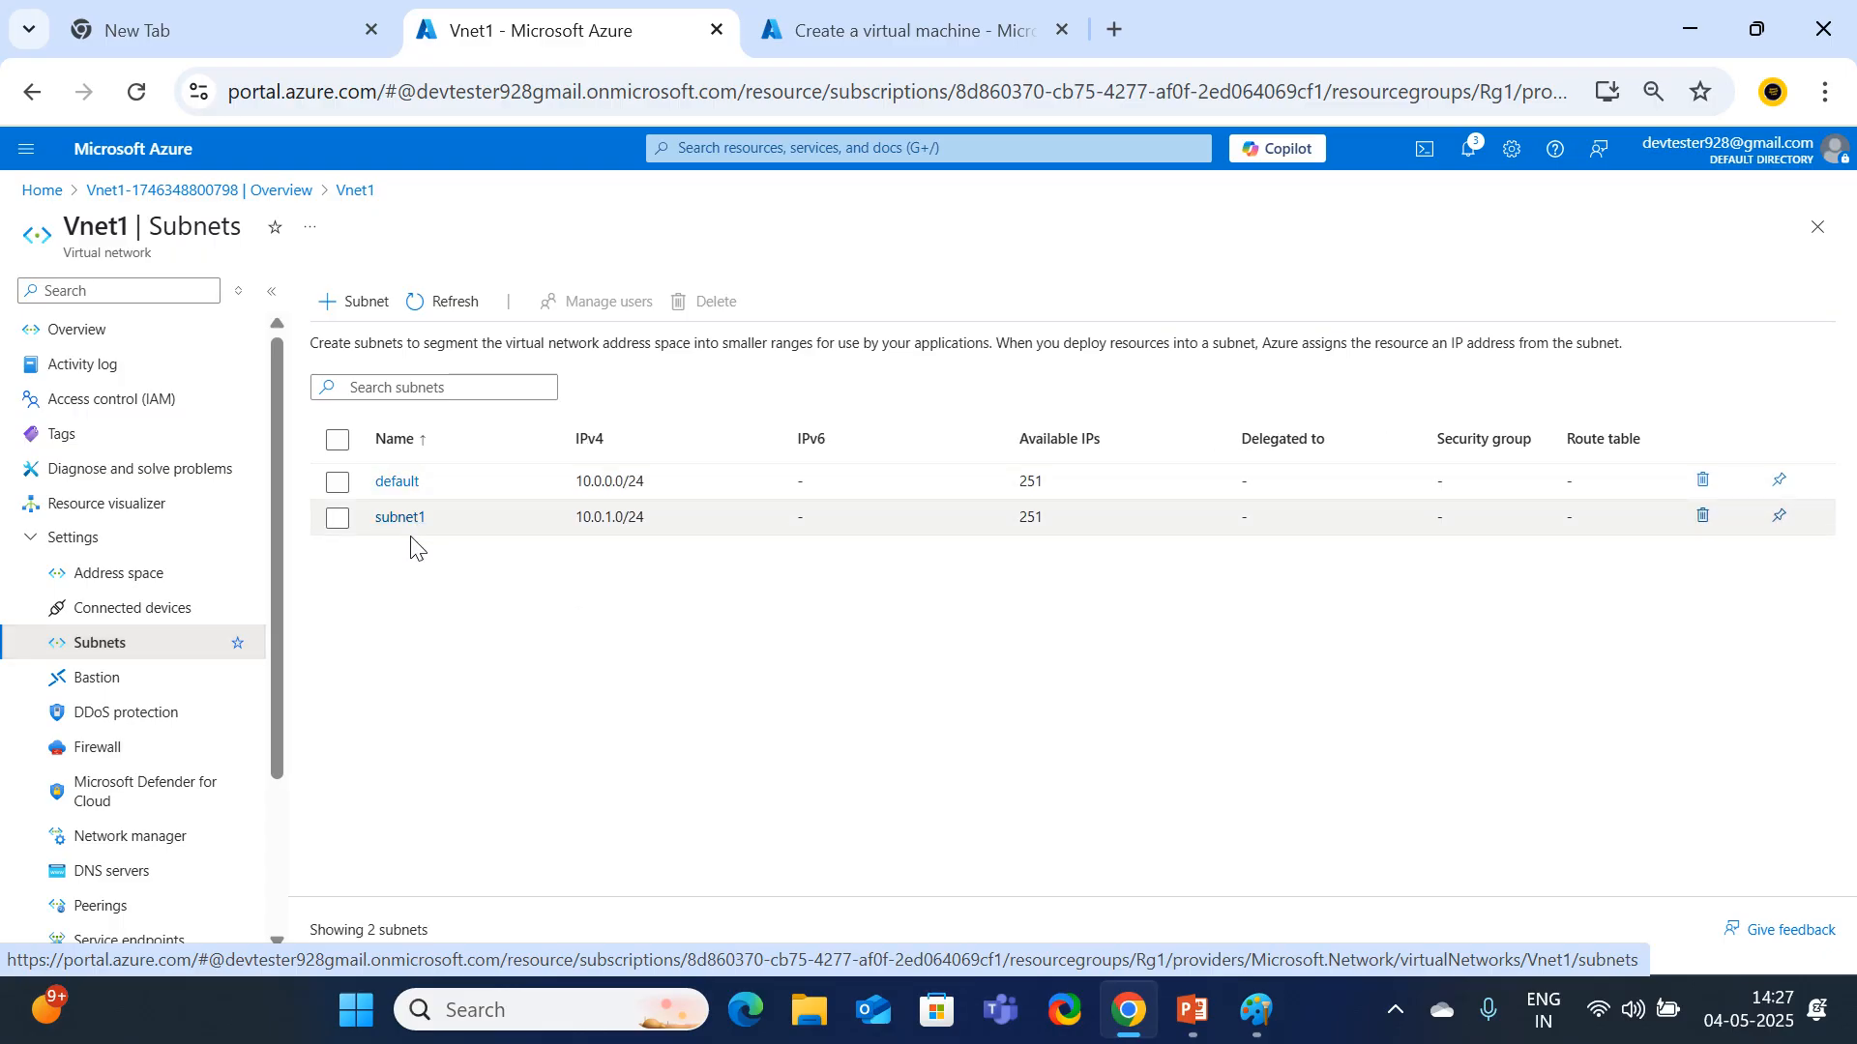
{"action": "left_click", "coordinate": [120, 689]}
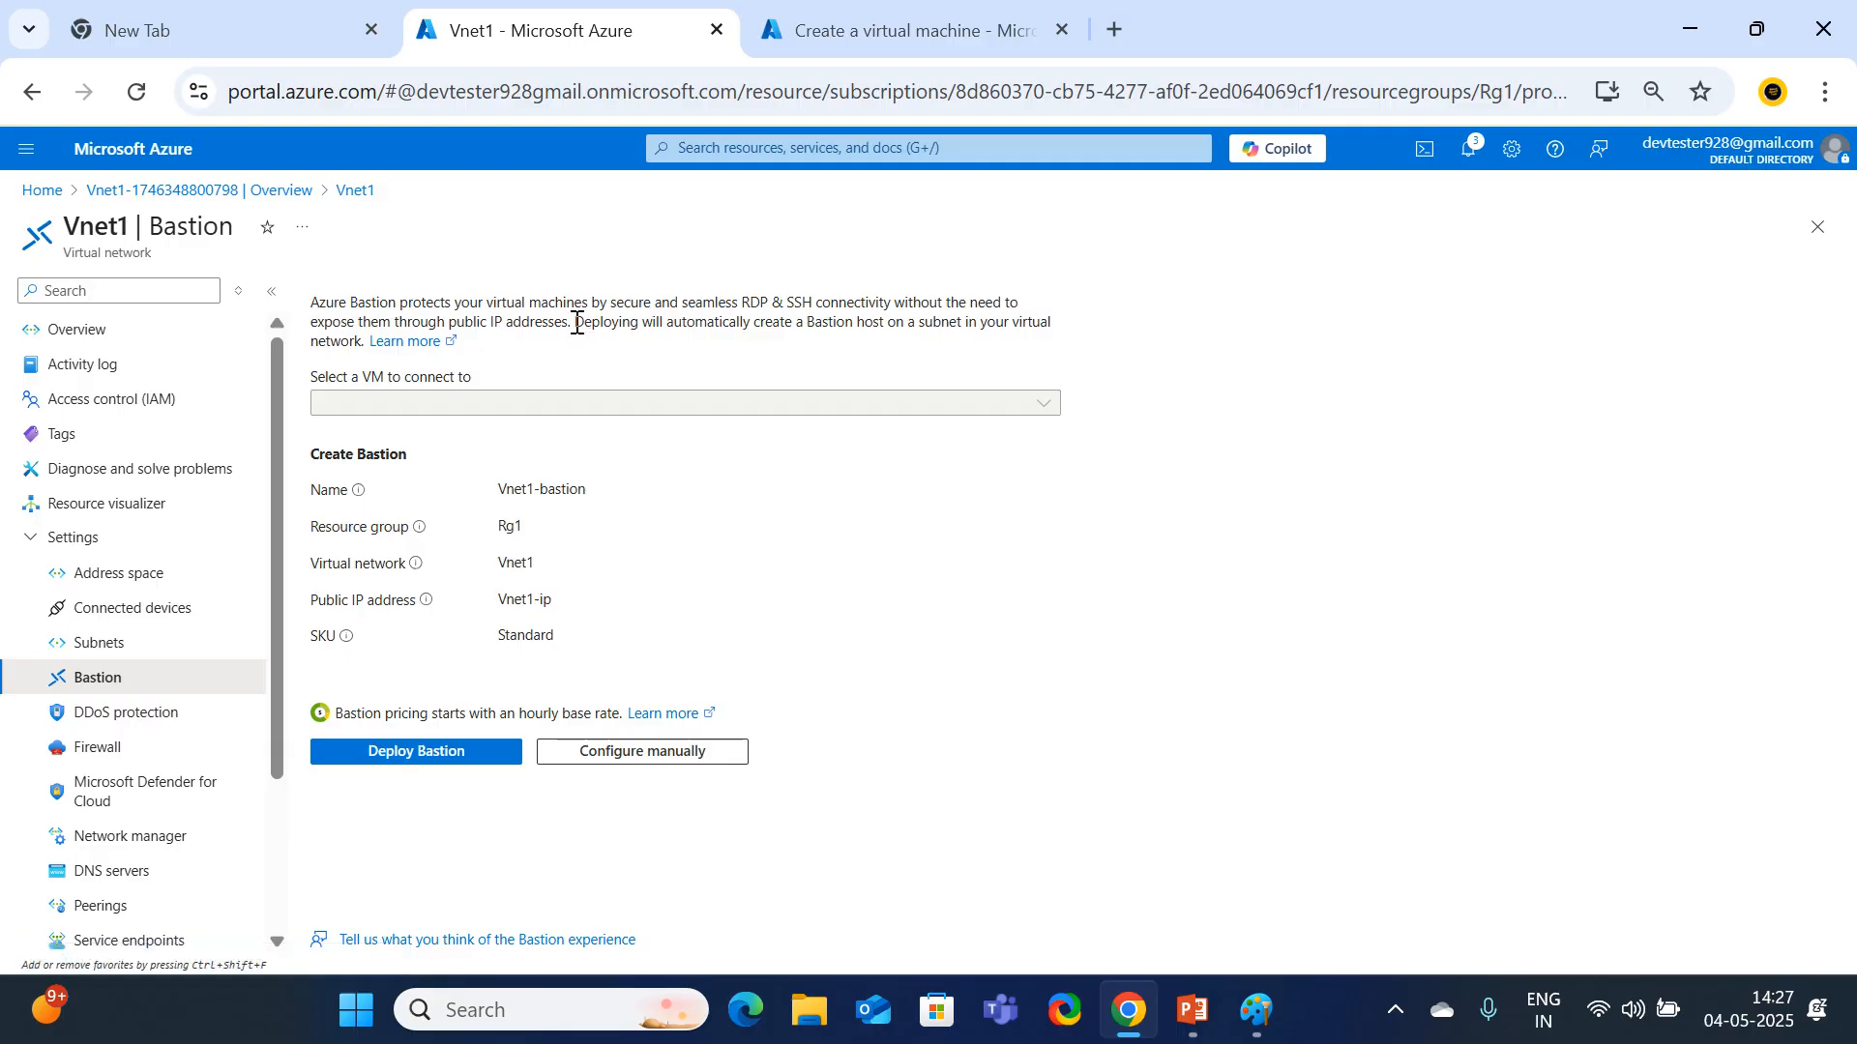
{"action": "left_click_drag", "start_coordinate": [575, 322], "coordinate": [712, 334]}
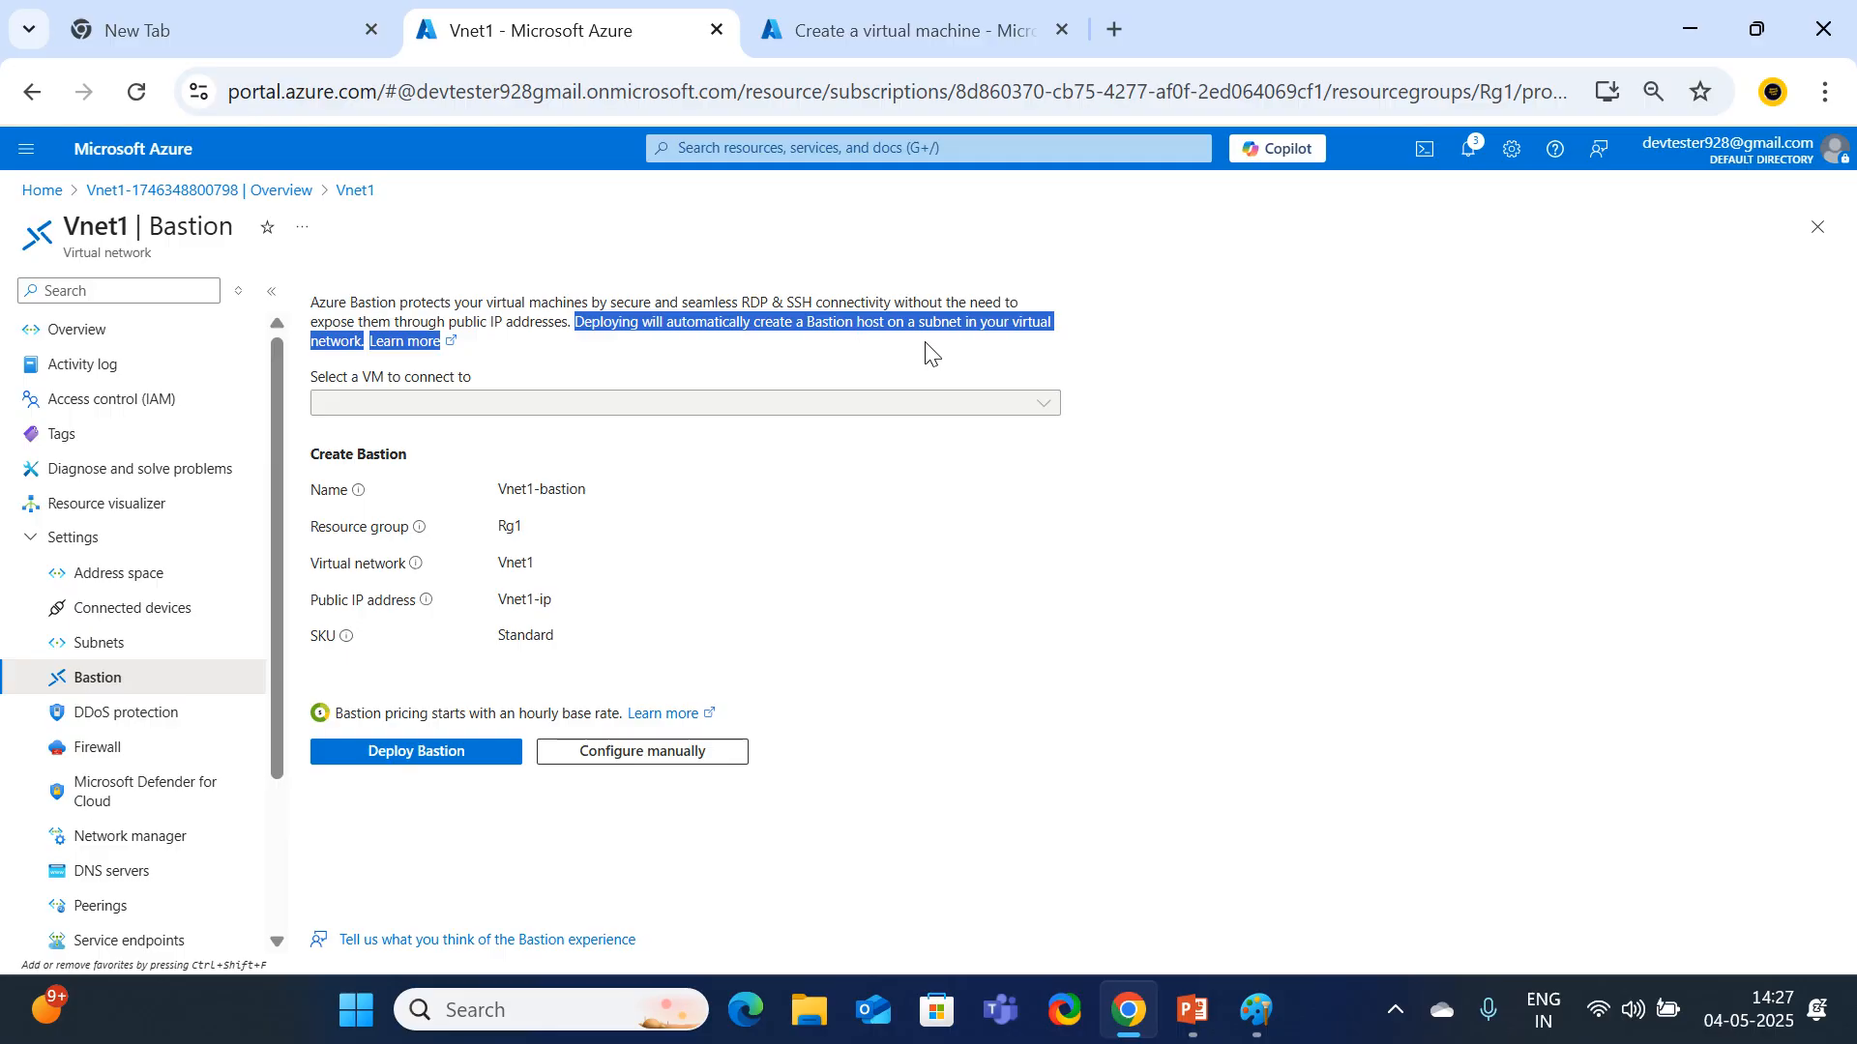
{"action": "left_click", "coordinate": [629, 359]}
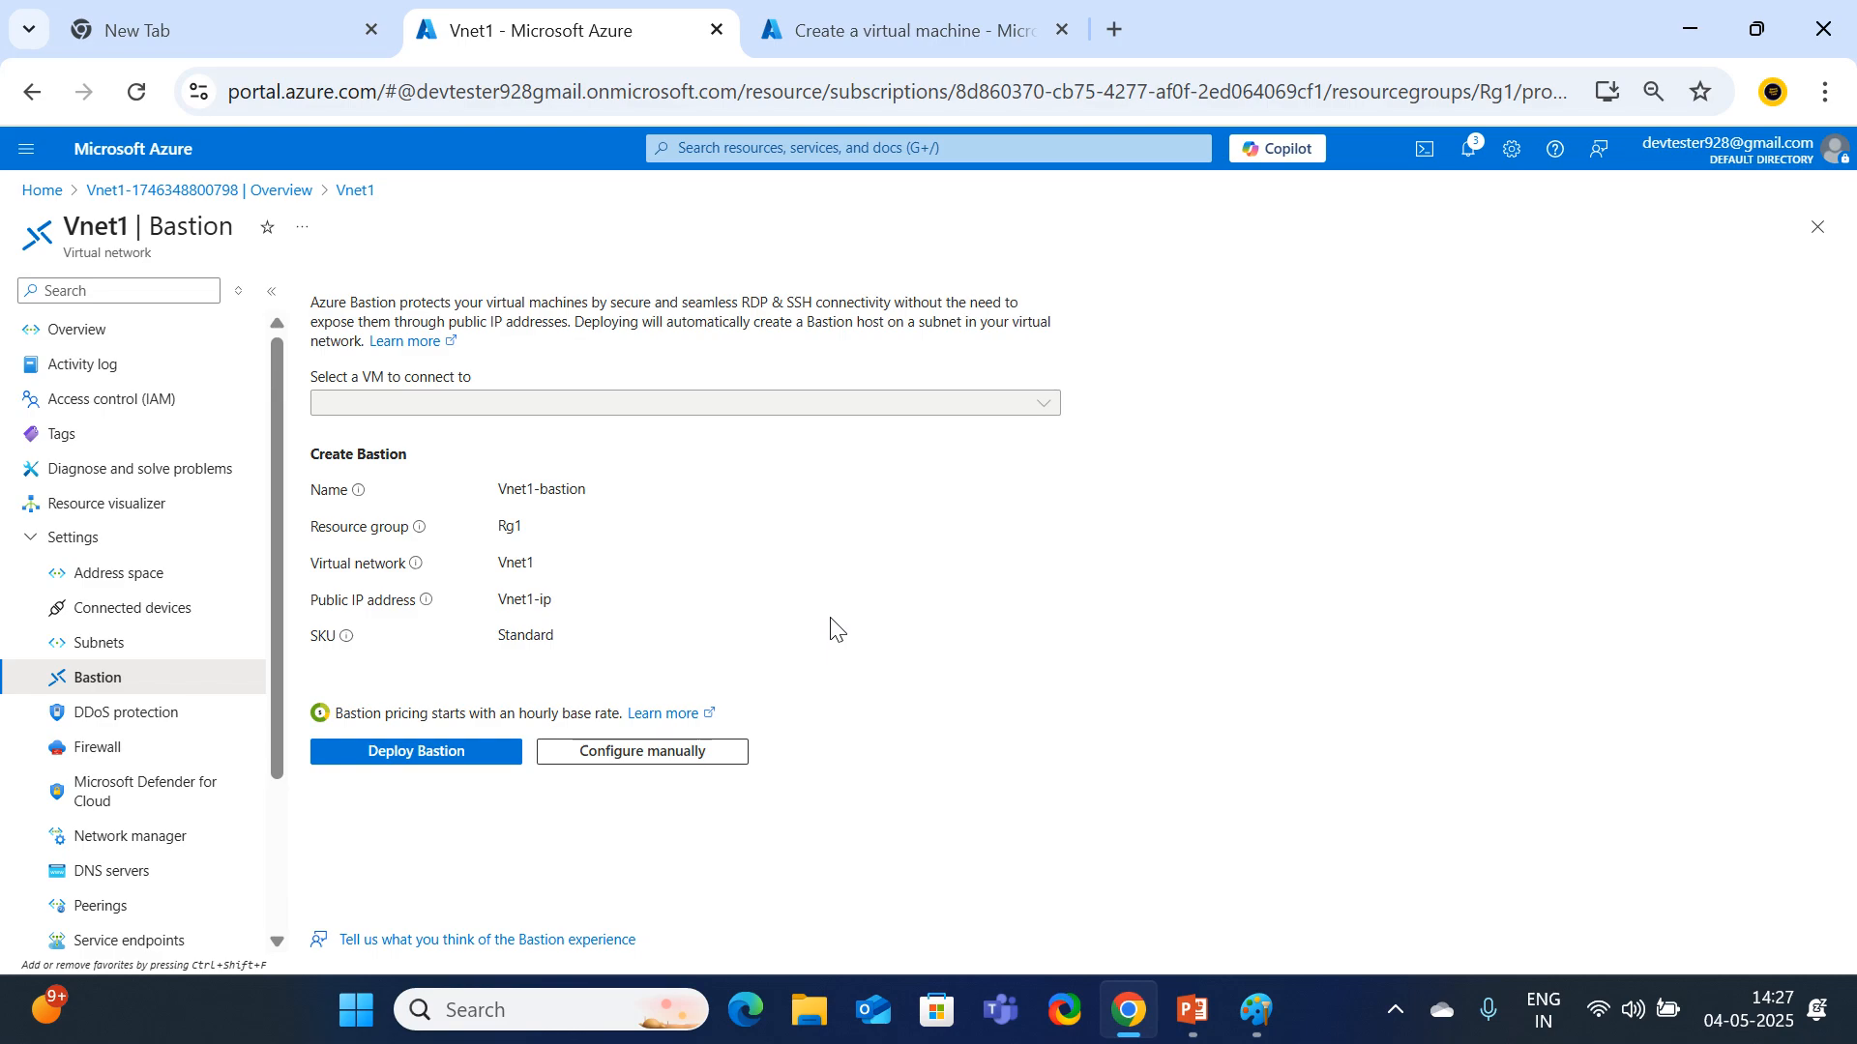
Review Vnet1's DDoS protection, firewall, Microsoft Defender for Cloud and network manager settings.
{"action": "left_click", "coordinate": [106, 720]}
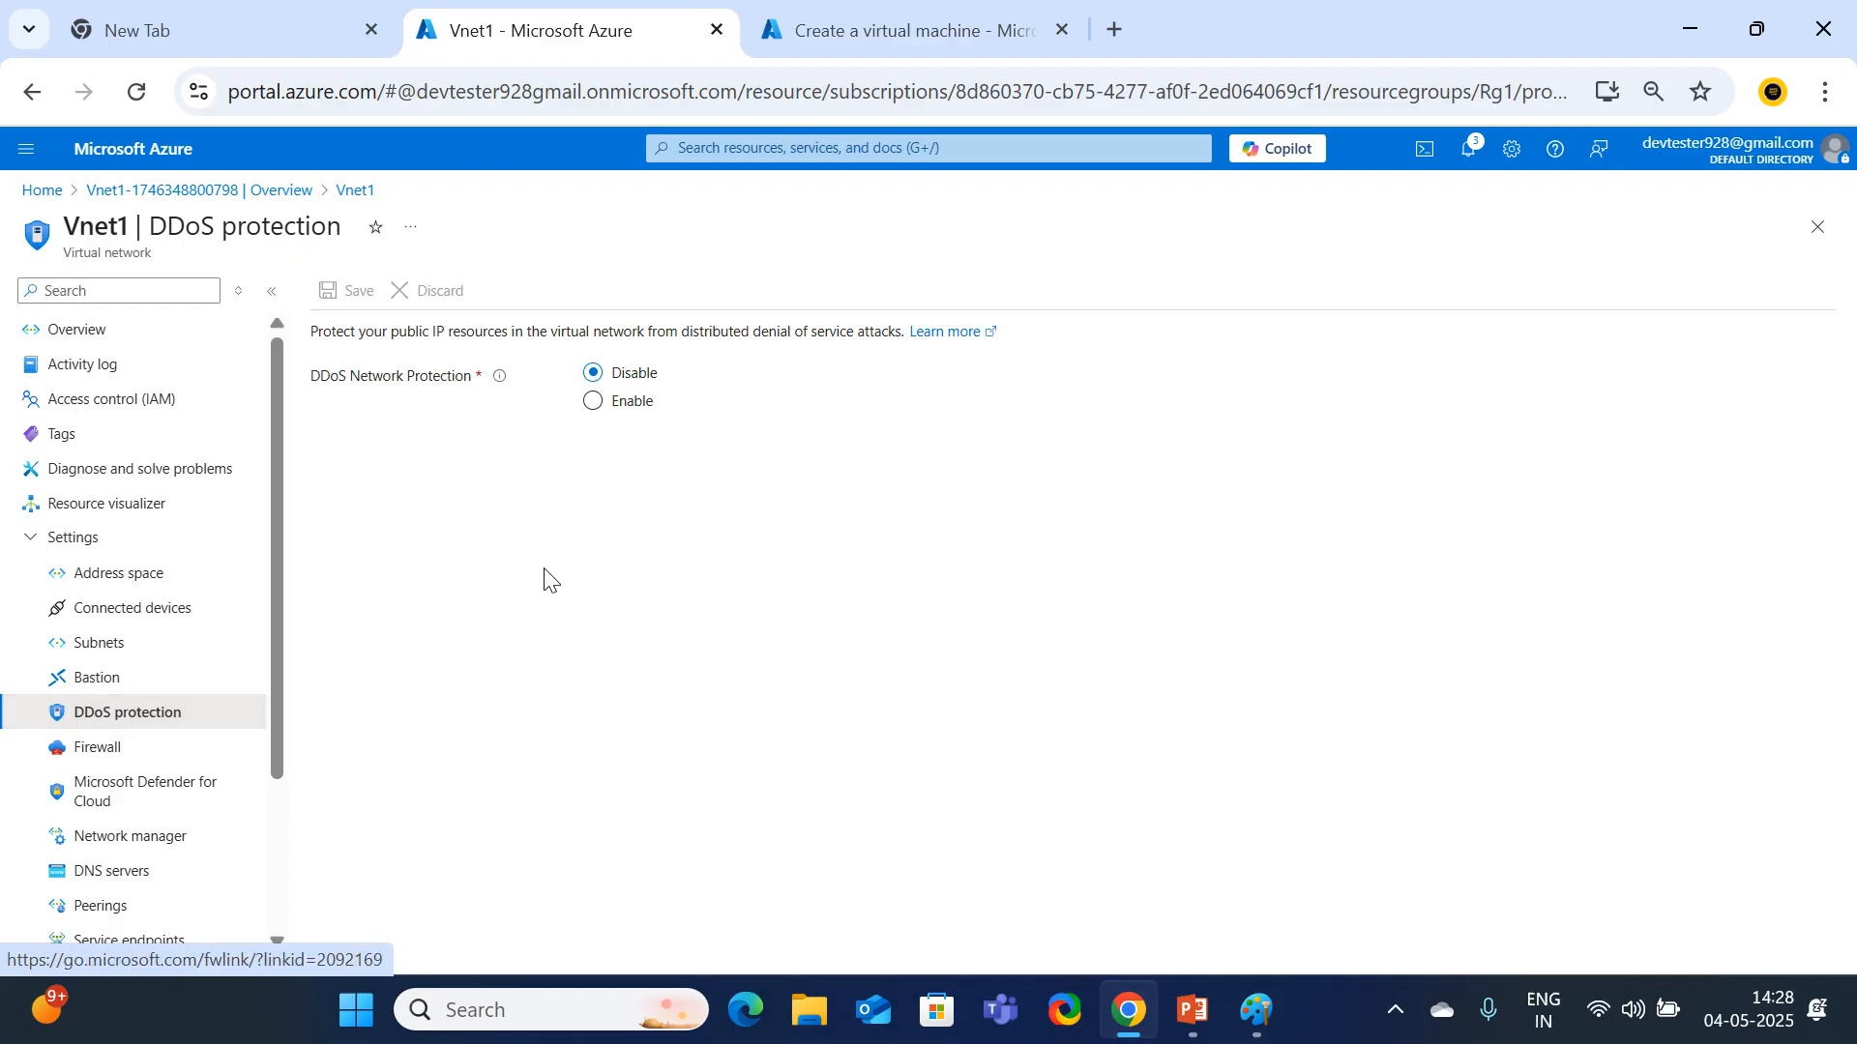
{"action": "left_click", "coordinate": [108, 754]}
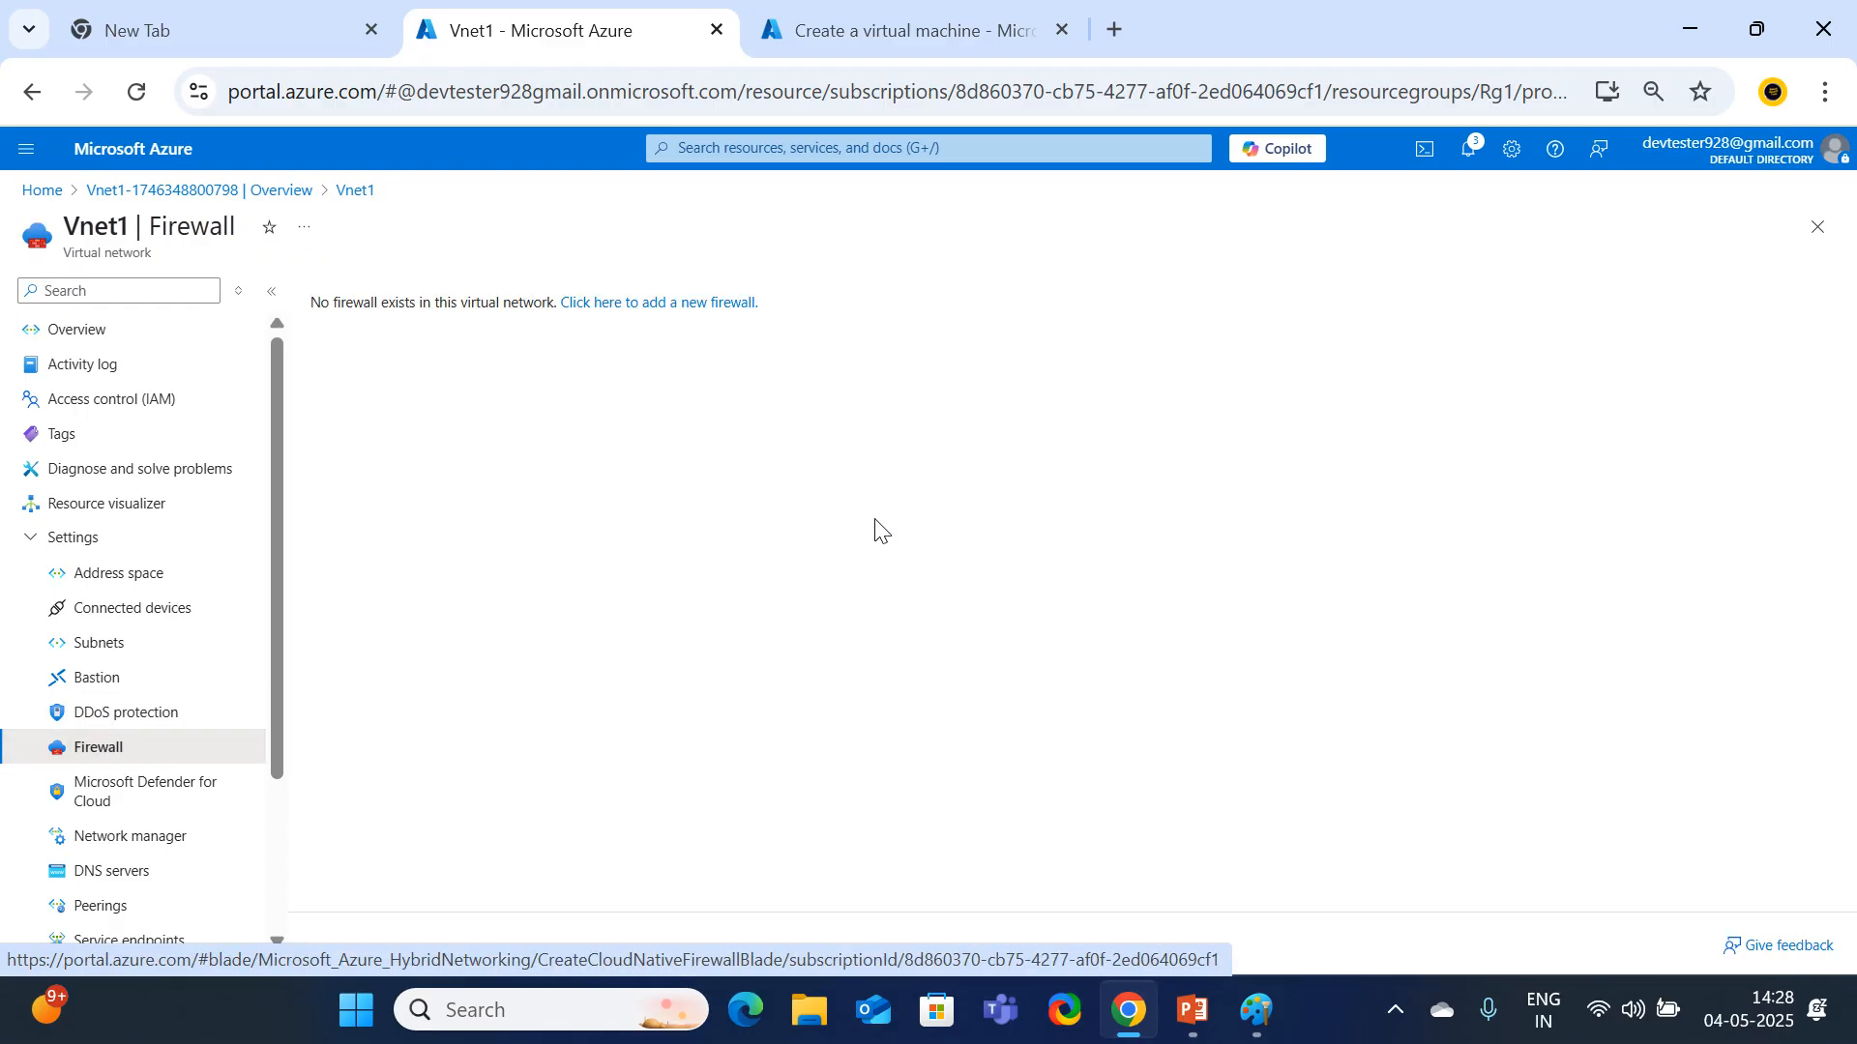
{"action": "scroll", "coordinate": [140, 904], "scroll_direction": "down", "scroll_amount": 1}
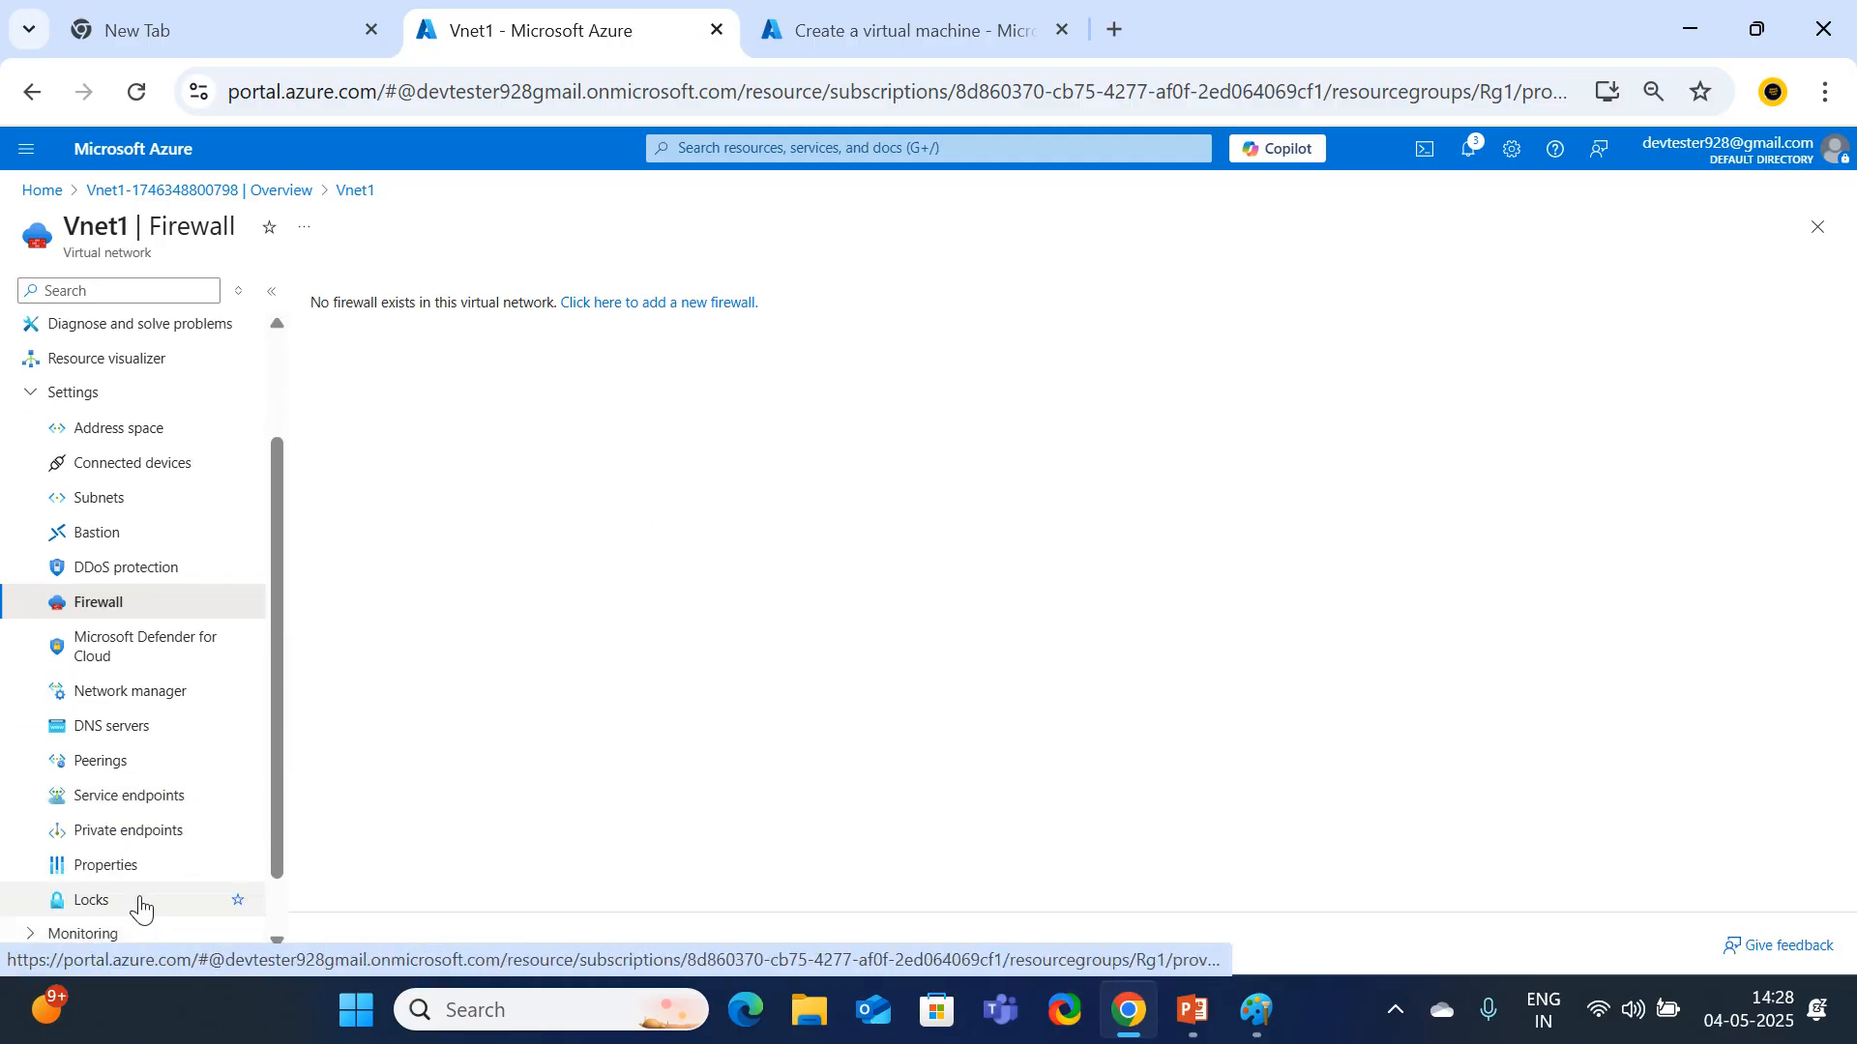
{"action": "left_click", "coordinate": [147, 662]}
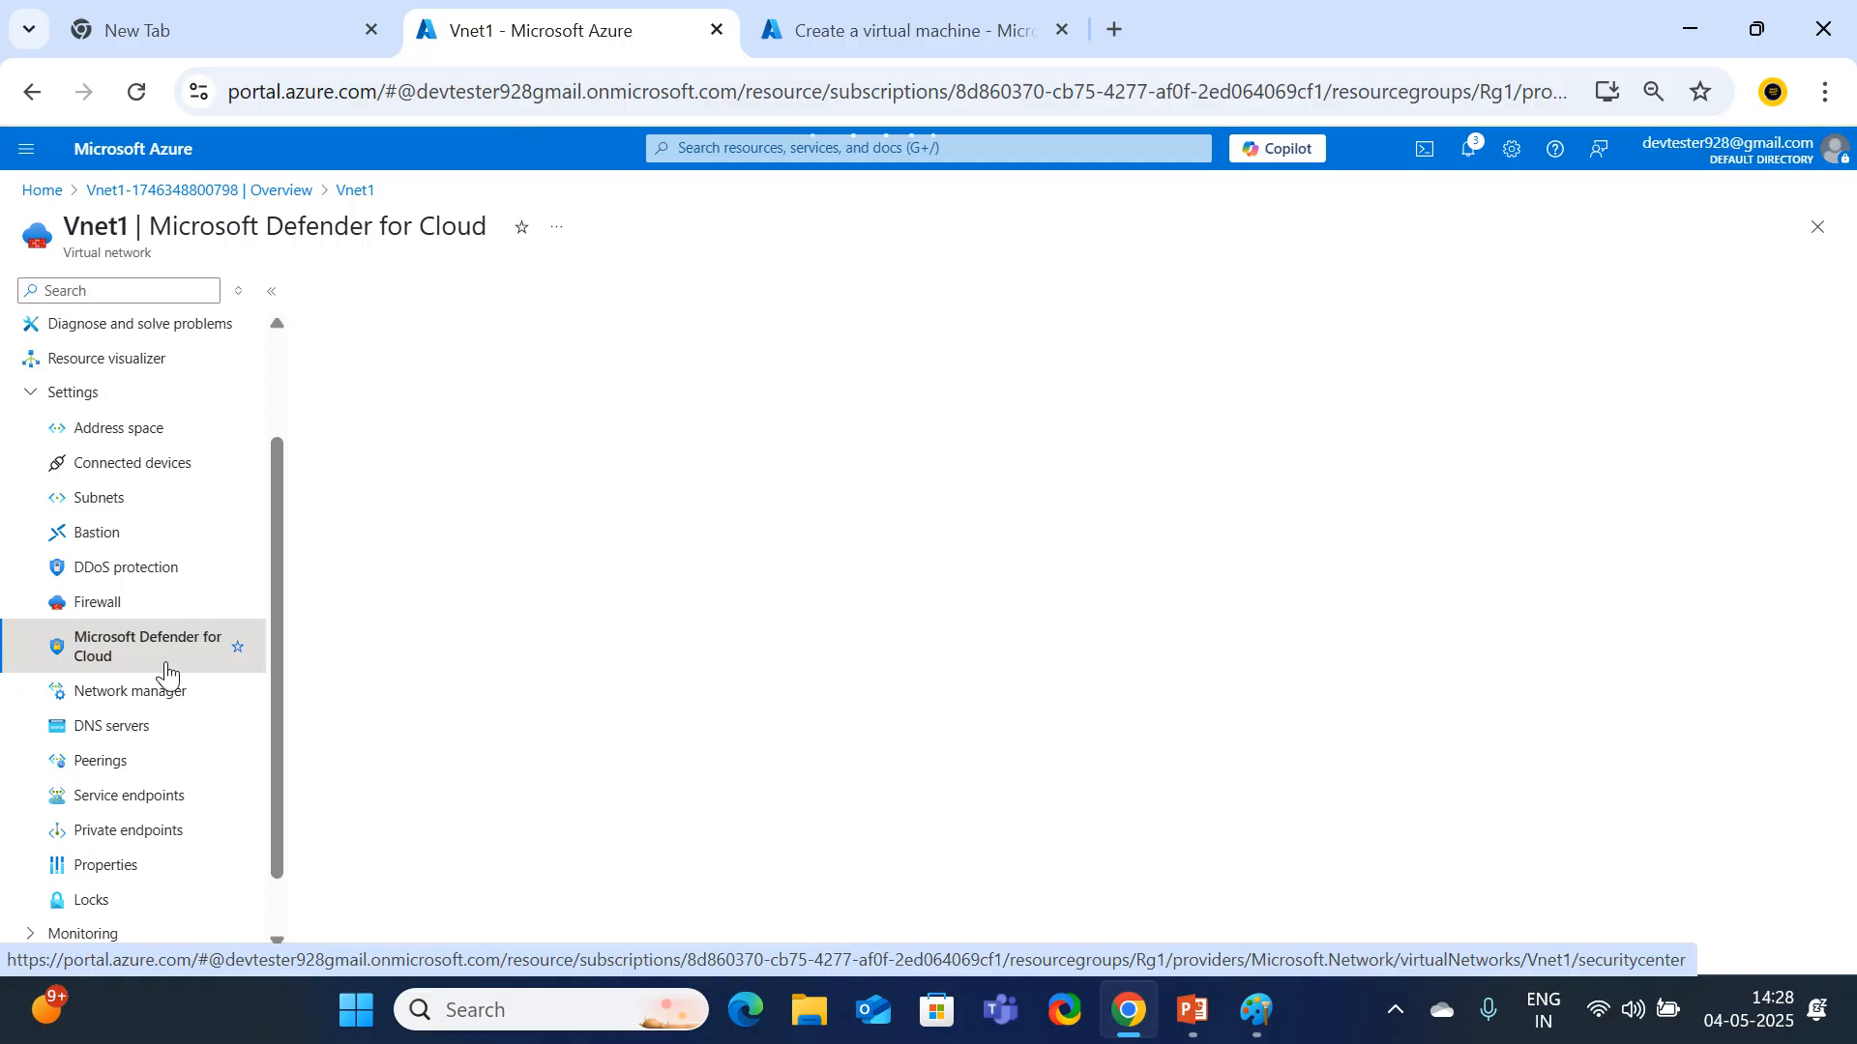
{"action": "left_click", "coordinate": [145, 692]}
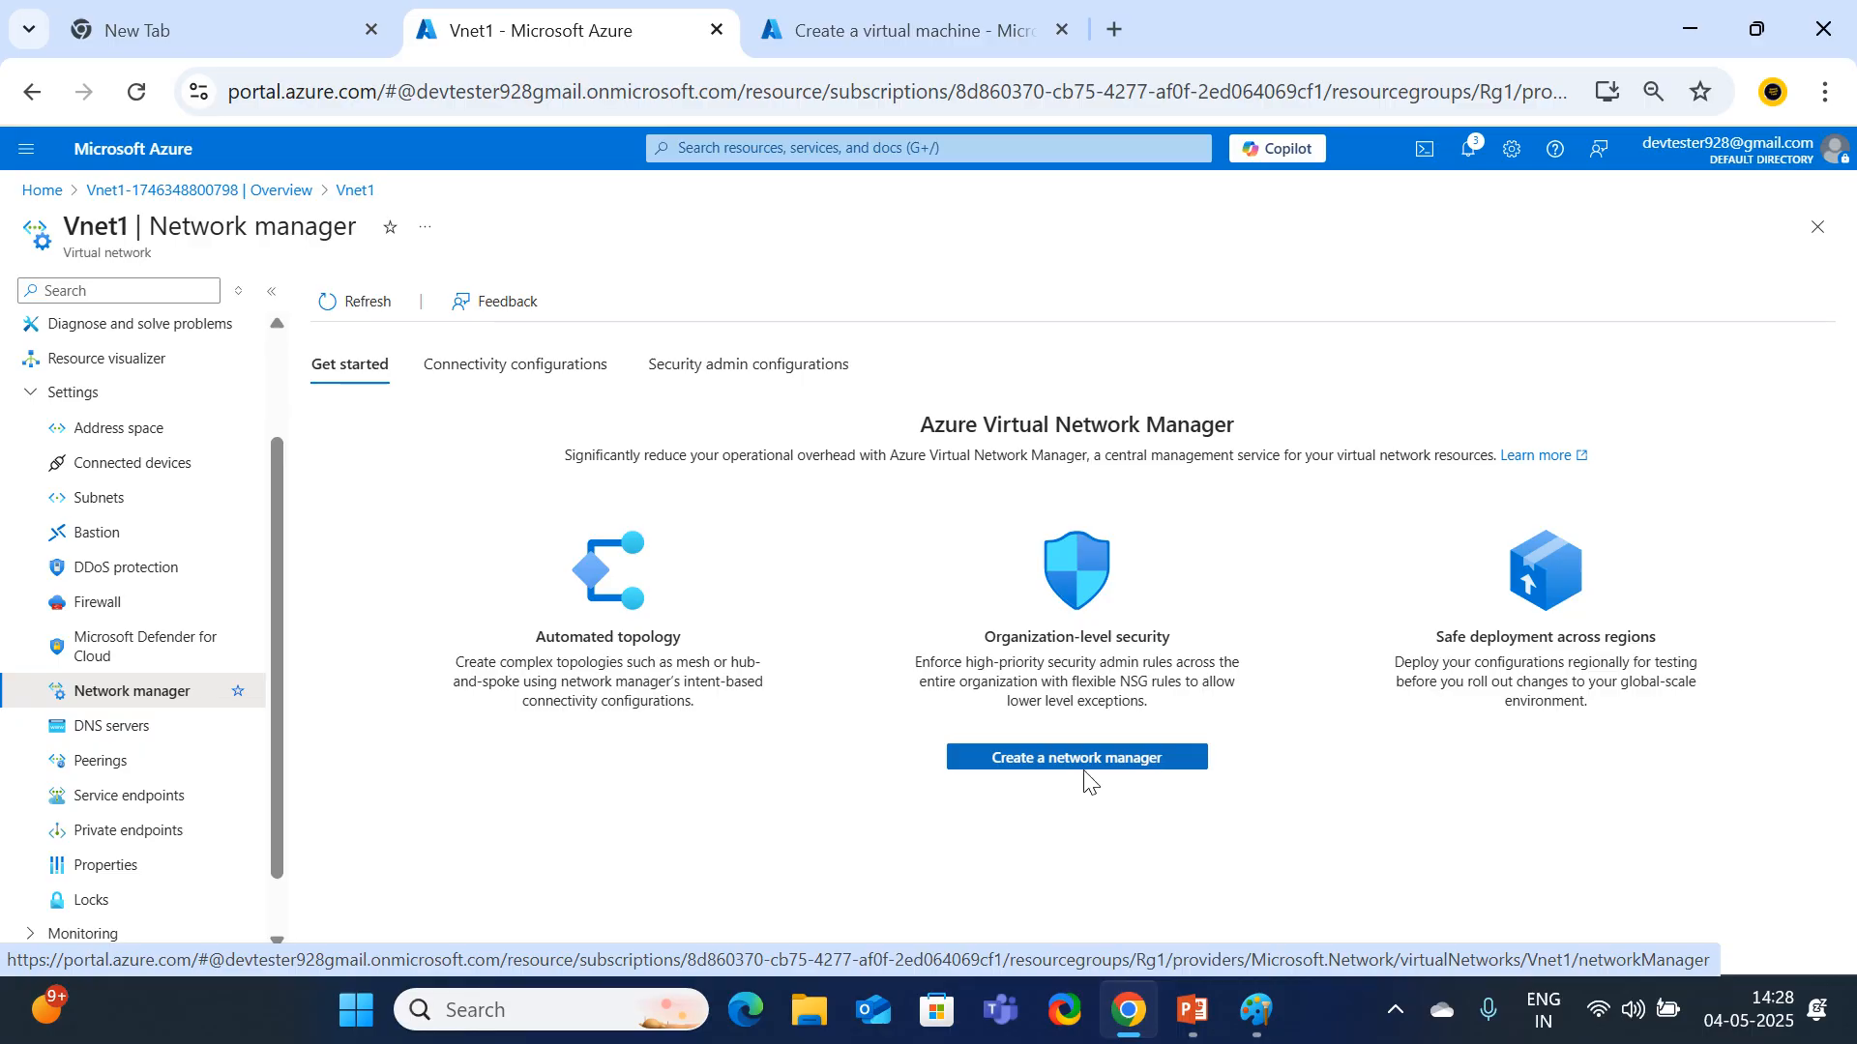
In Vnet1's DNS server settings, try the Custom option and switch back to Default (Azure-provided).
{"action": "left_click", "coordinate": [153, 735]}
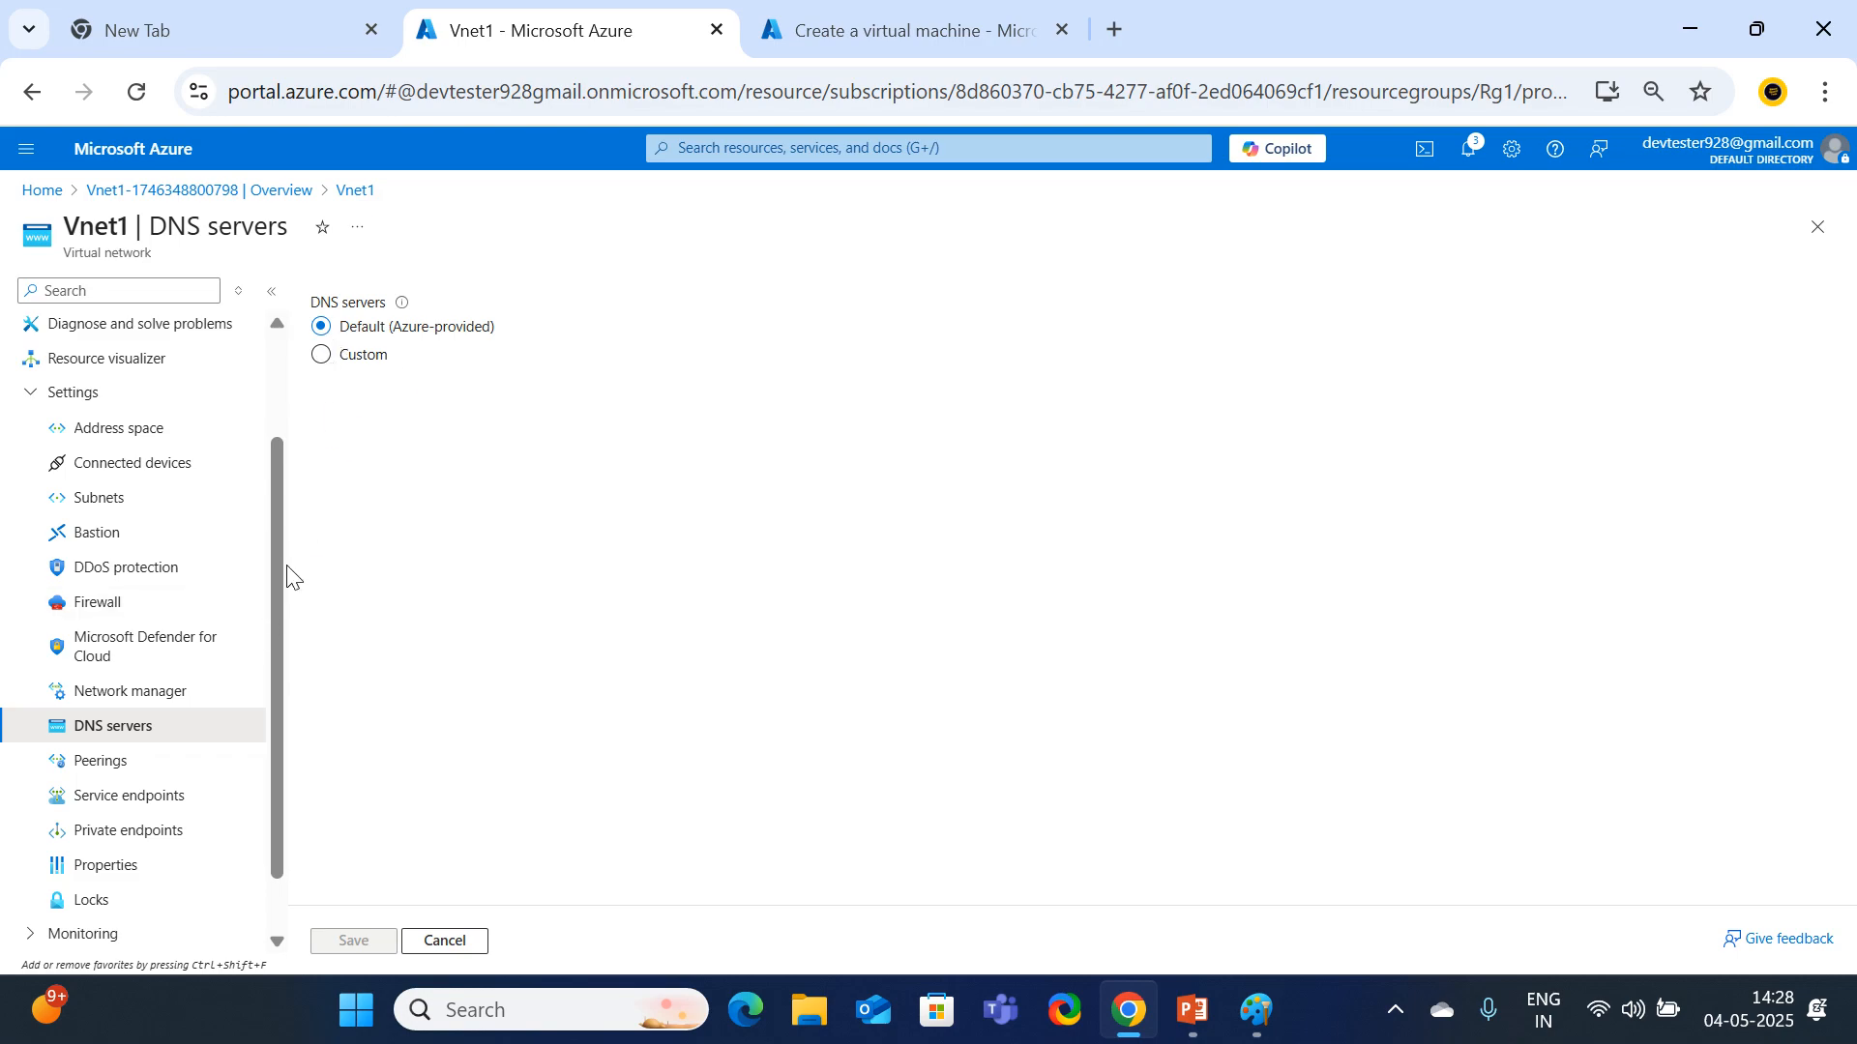
{"action": "left_click", "coordinate": [322, 355]}
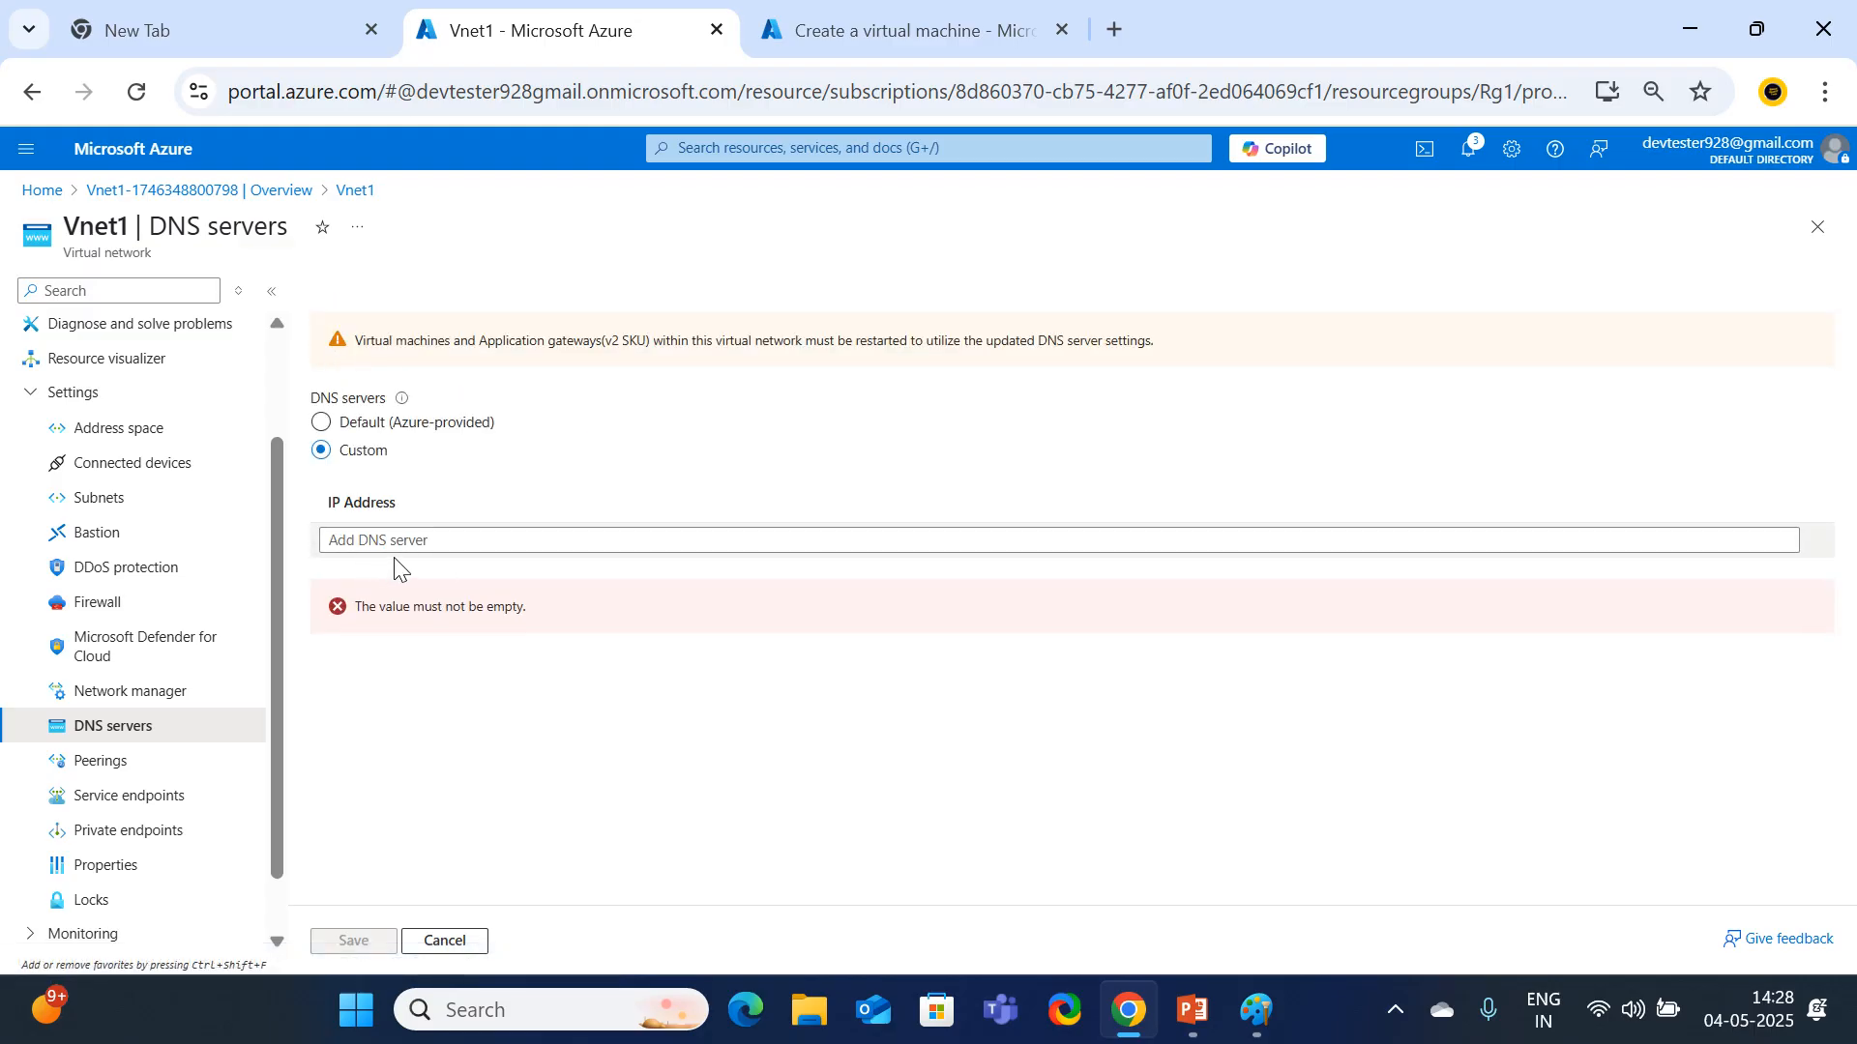
{"action": "left_click", "coordinate": [322, 423]}
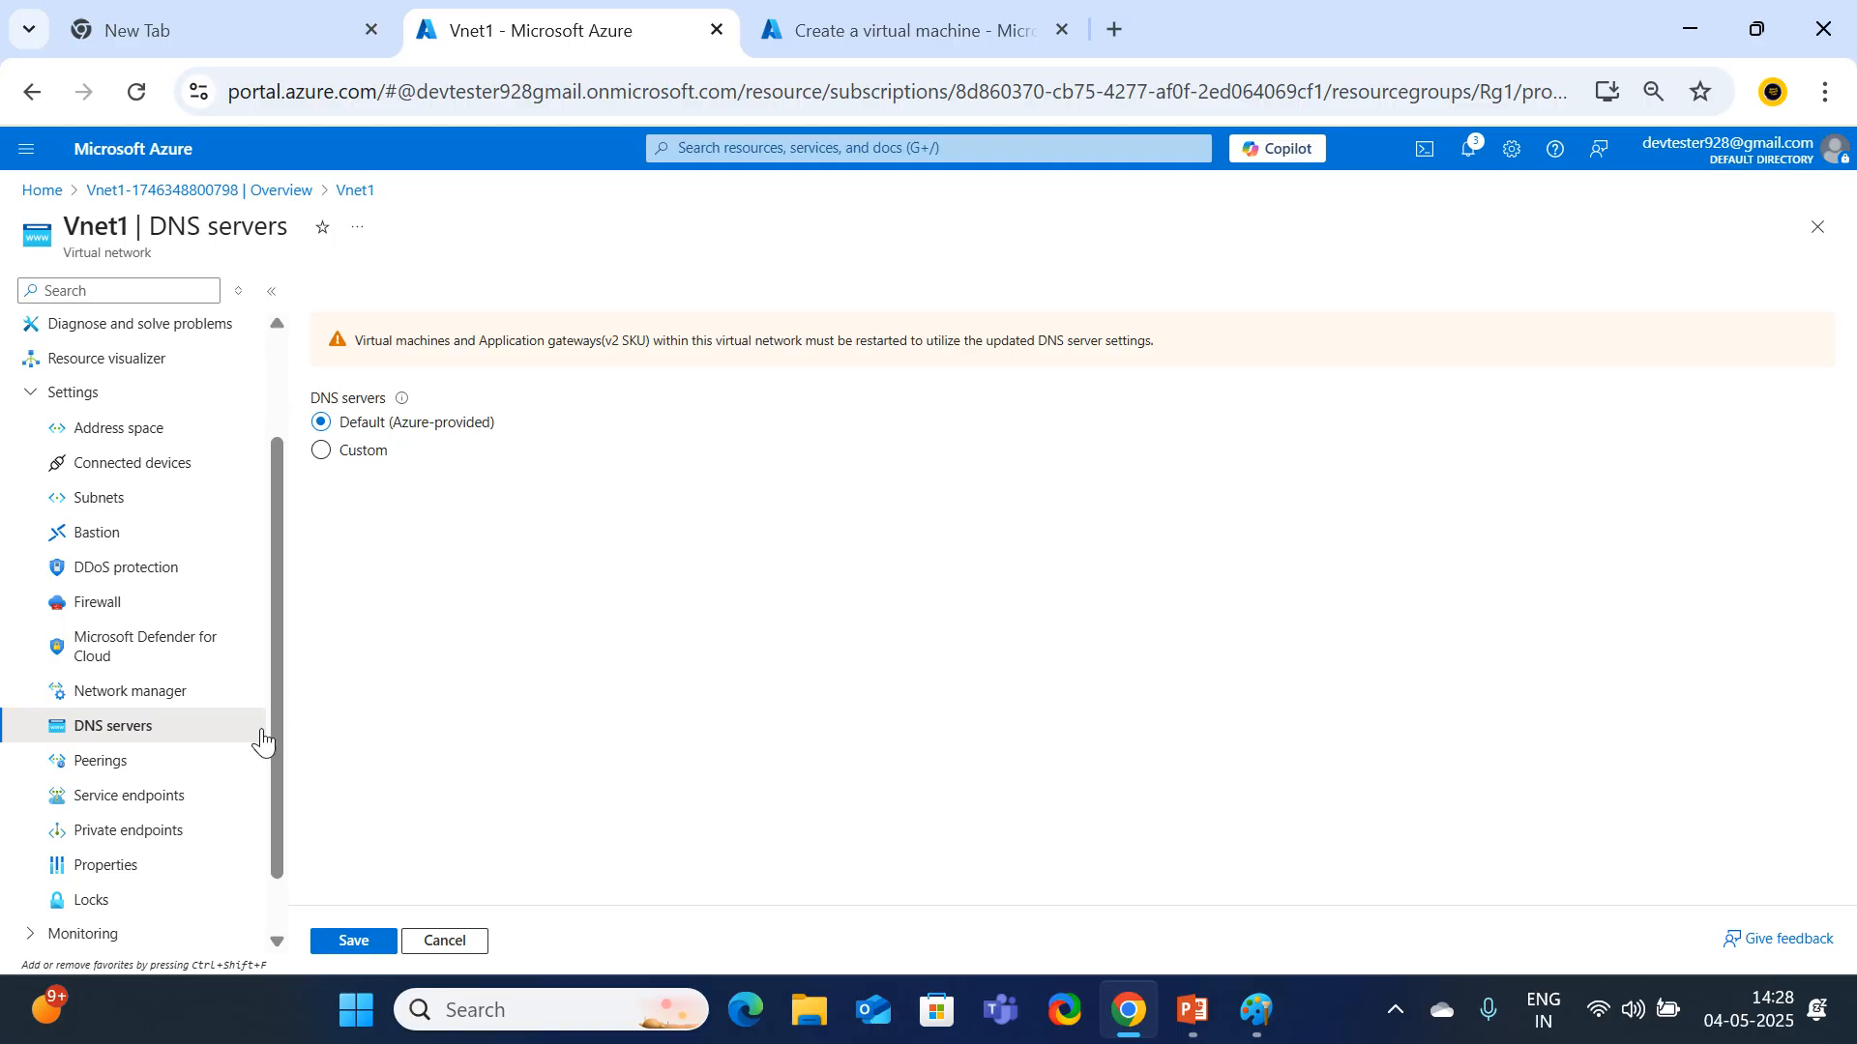
Discard the unsaved DNS edits, examine Vnet1's peerings, properties and locks, and return to the deployment overview.
{"action": "scroll", "coordinate": [165, 764], "scroll_direction": "down", "scroll_amount": 2}
{"action": "left_click", "coordinate": [145, 704]}
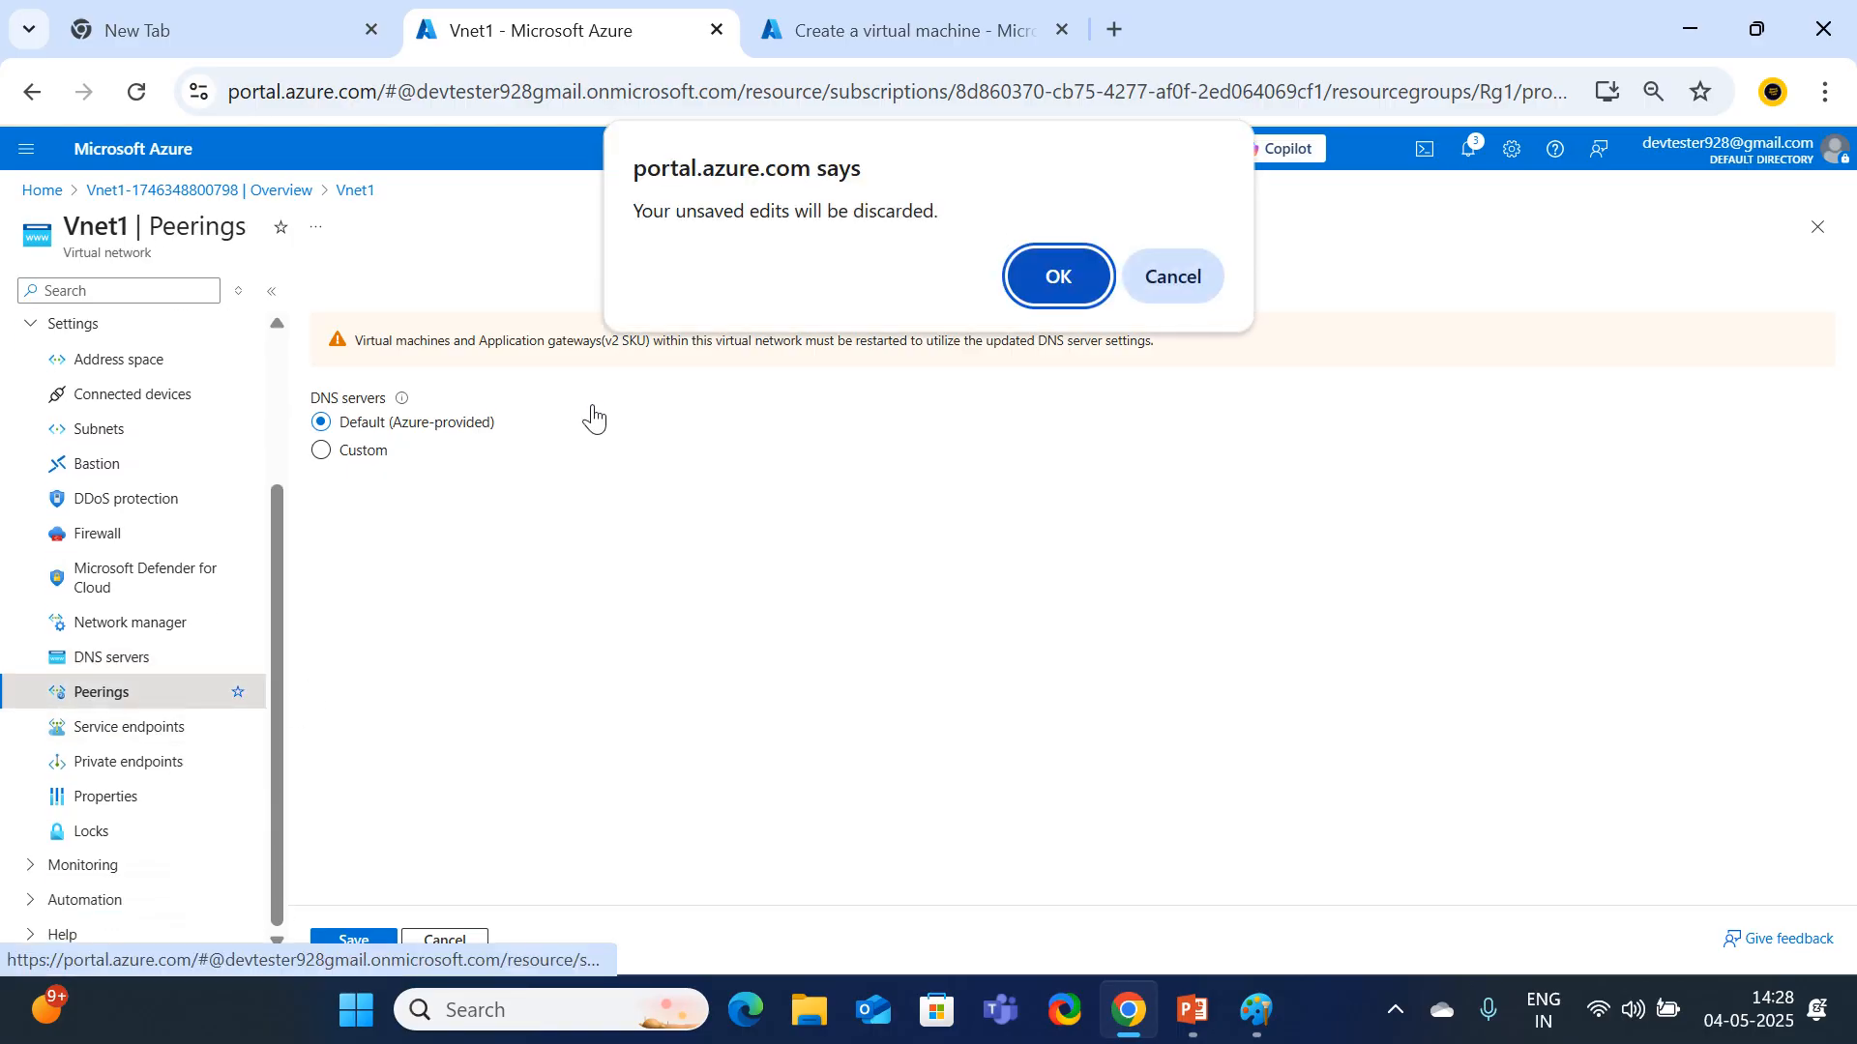
{"action": "left_click", "coordinate": [1059, 277]}
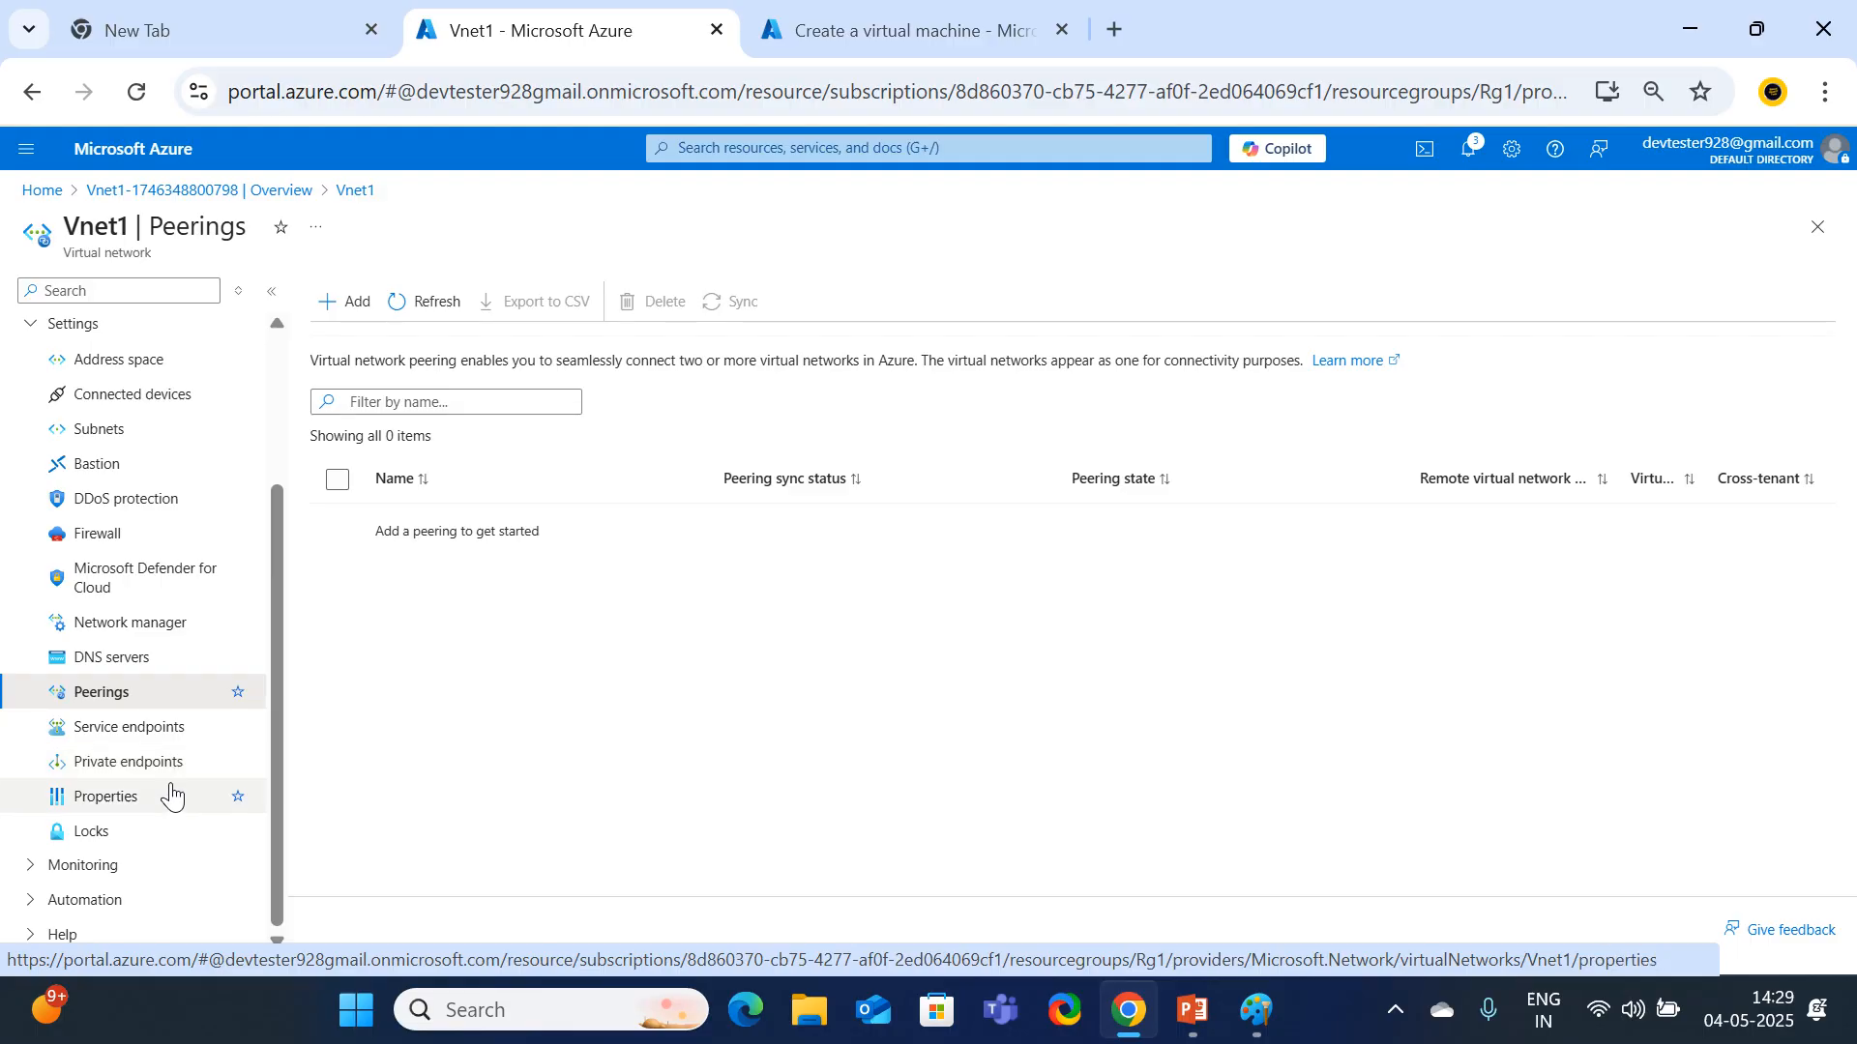
{"action": "left_click", "coordinate": [140, 809]}
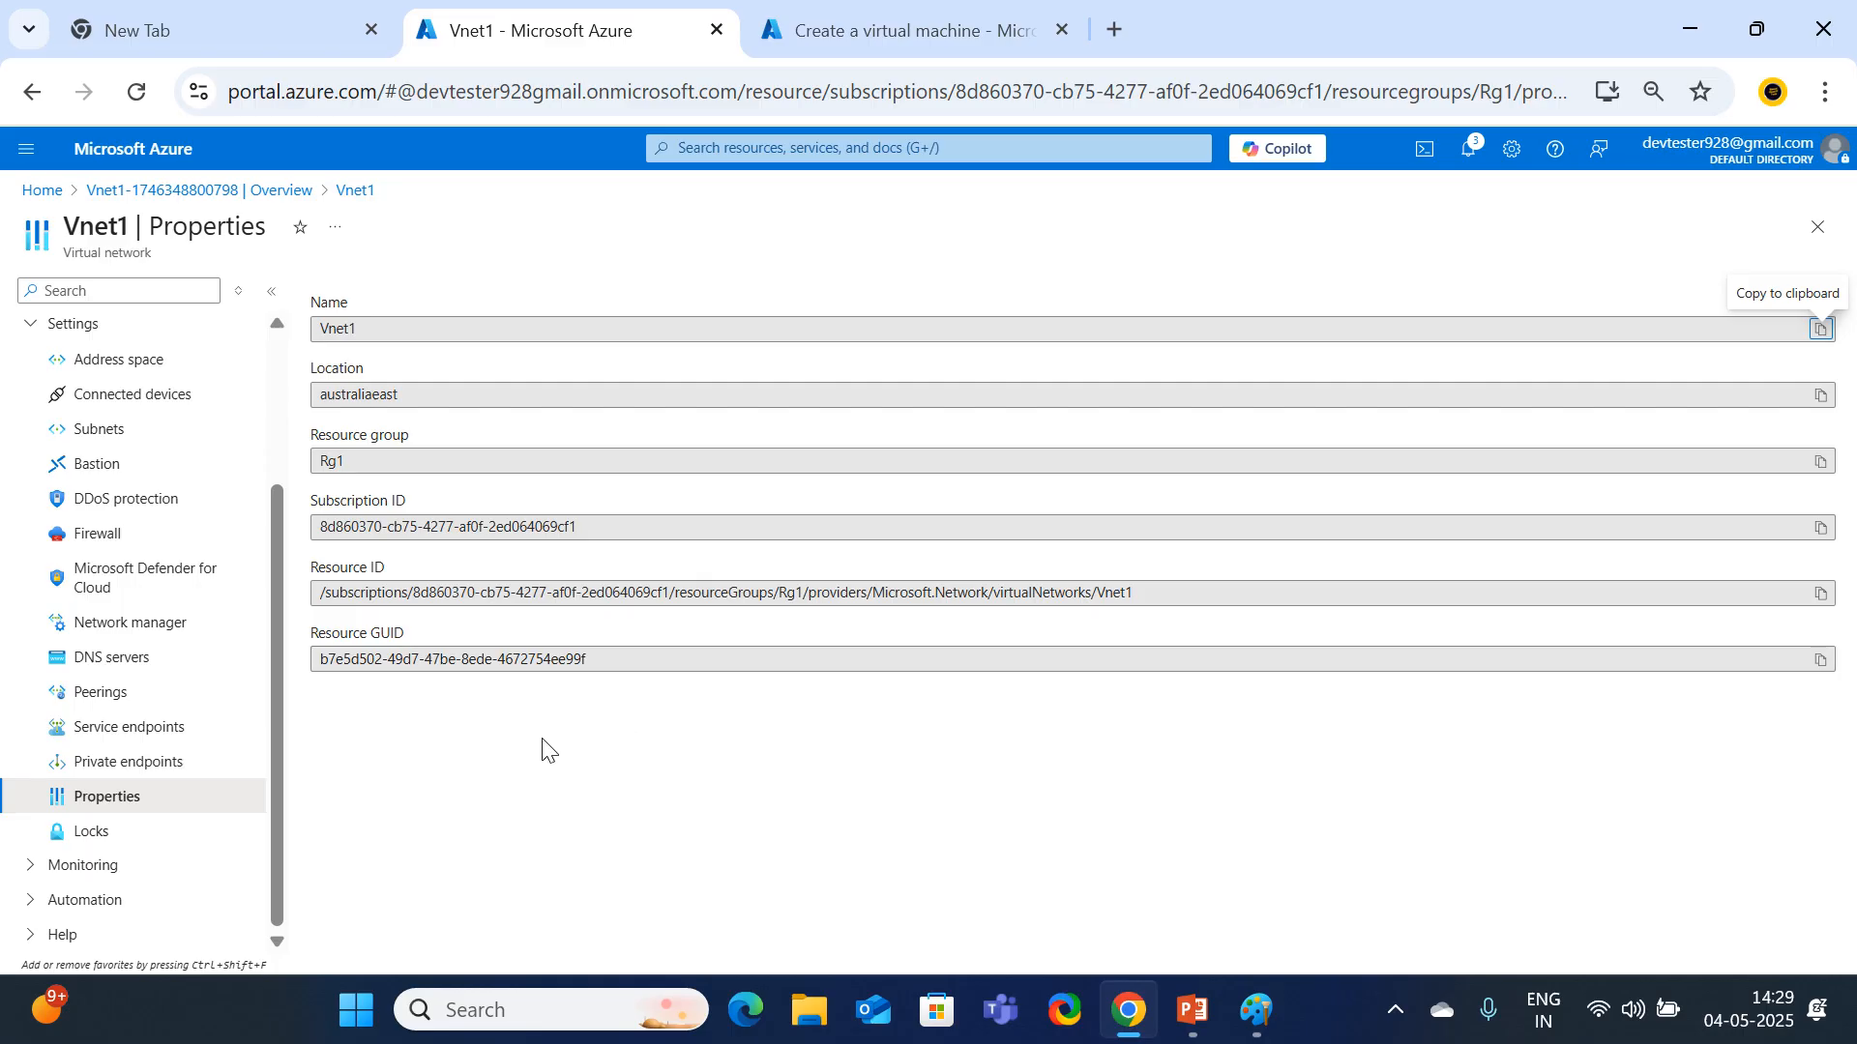
{"action": "left_click", "coordinate": [93, 837]}
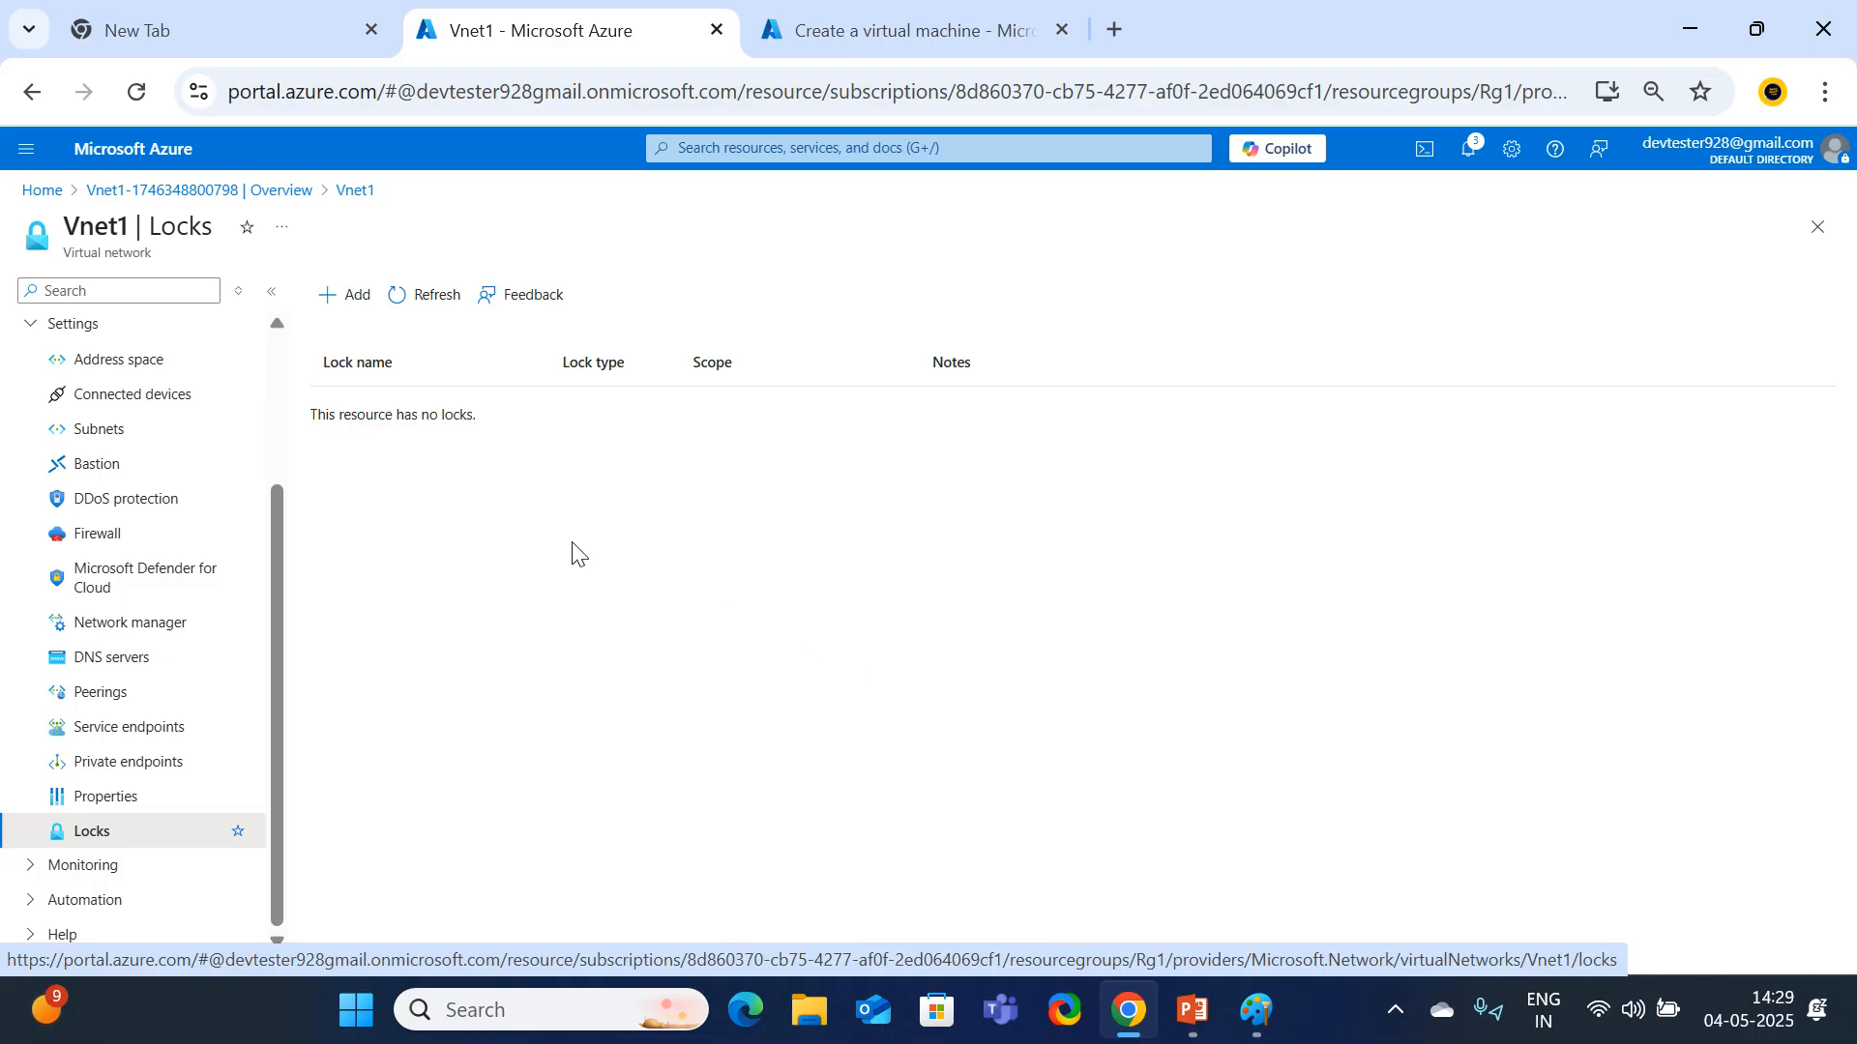
{"action": "left_click", "coordinate": [214, 192]}
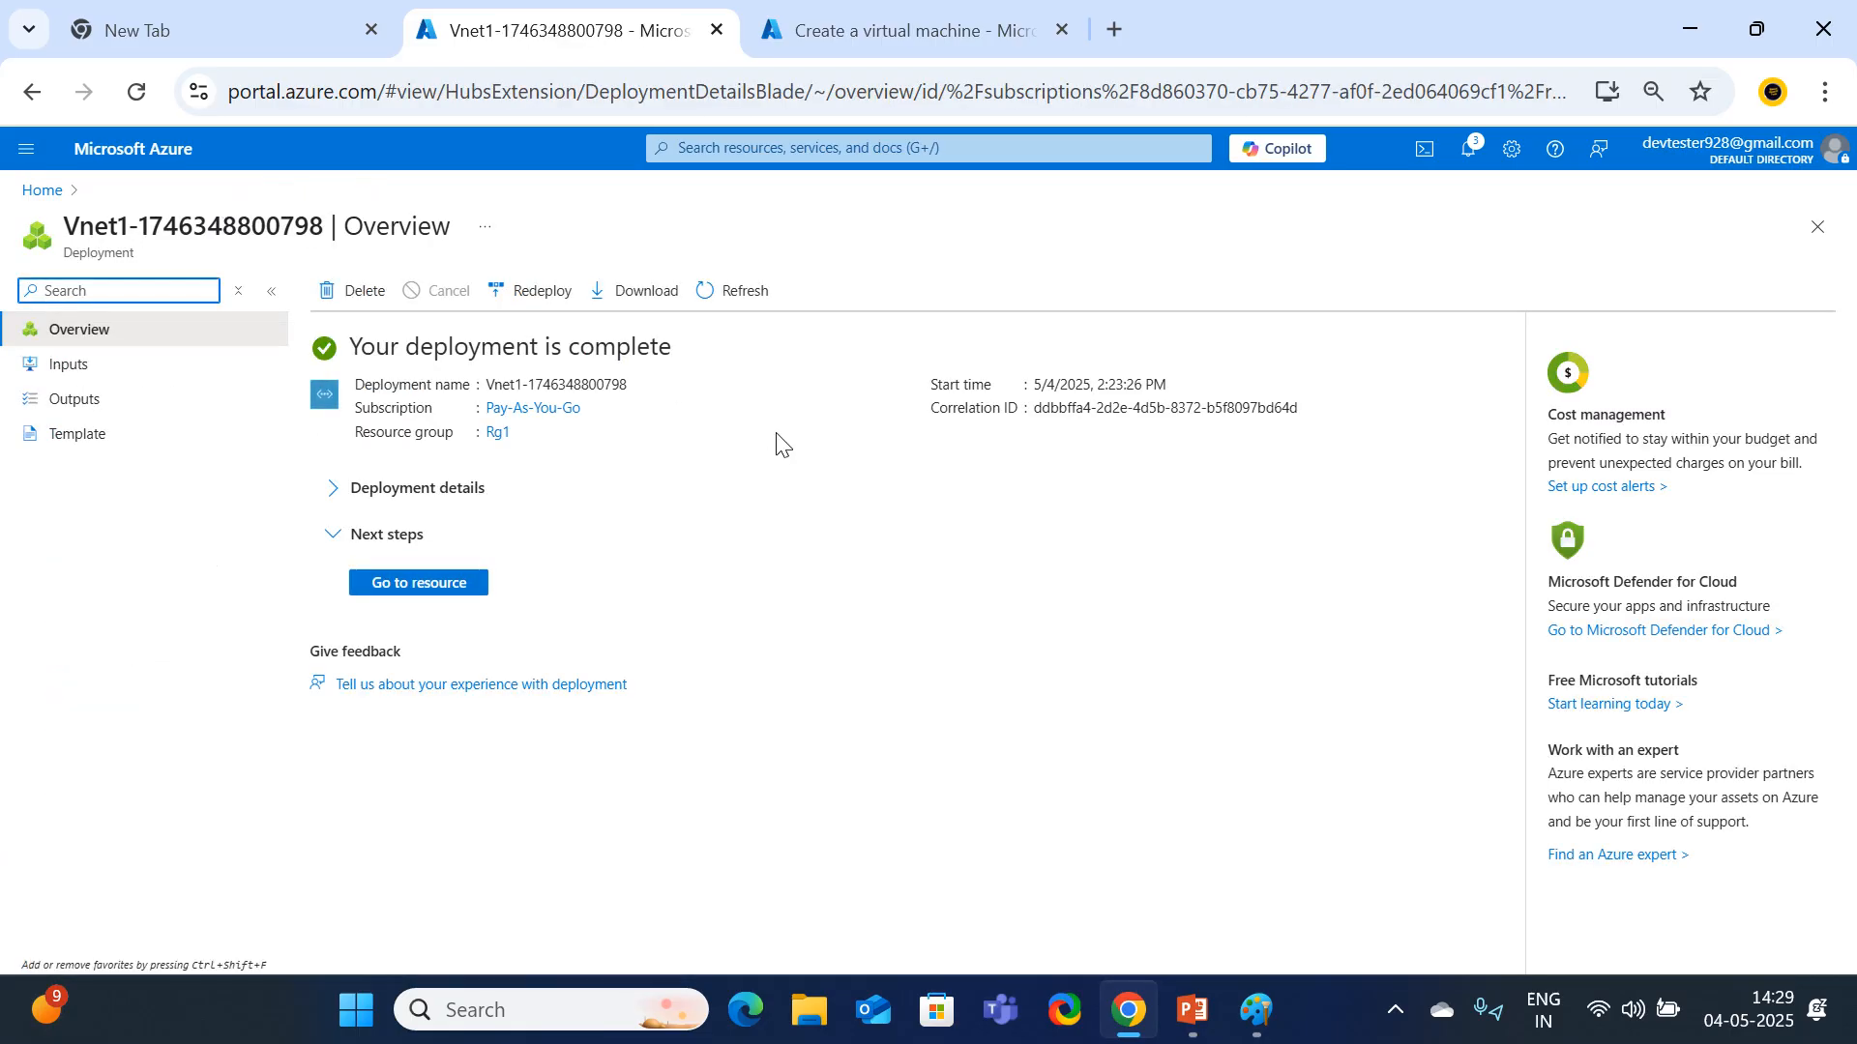